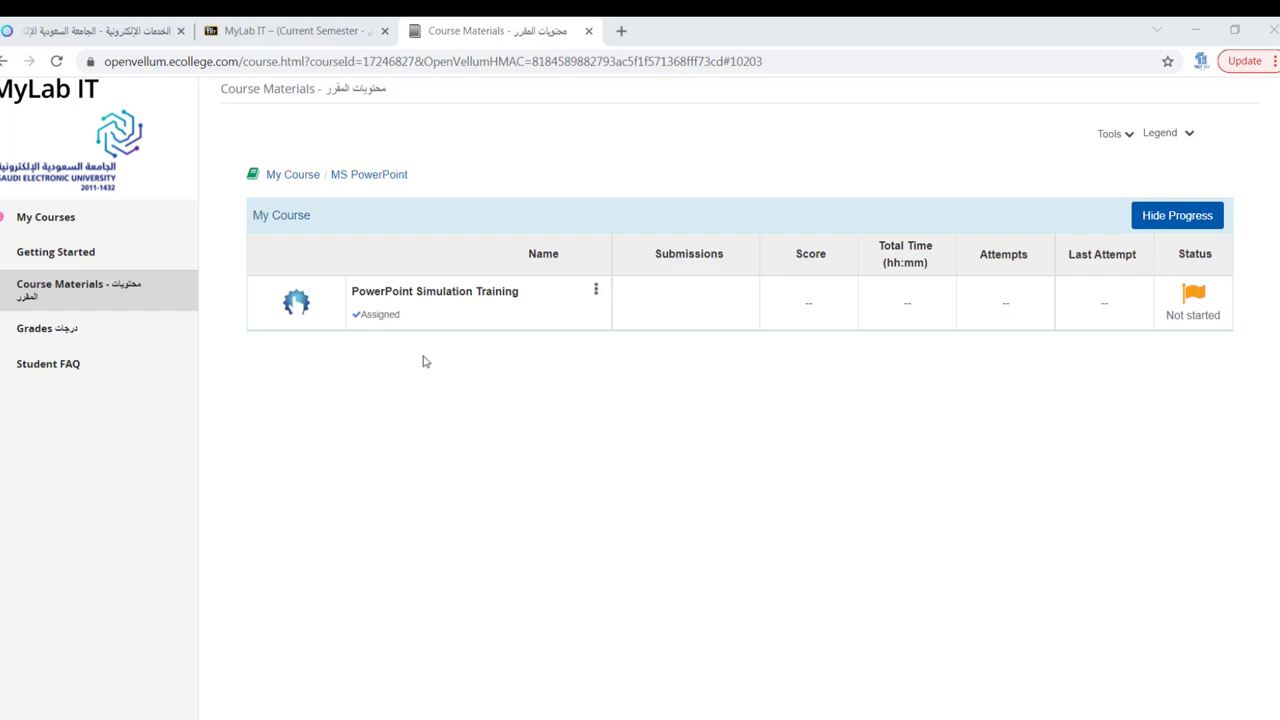
Open the PowerPoint Simulation Training assignment from MyLab IT Course Materials
click(390, 305)
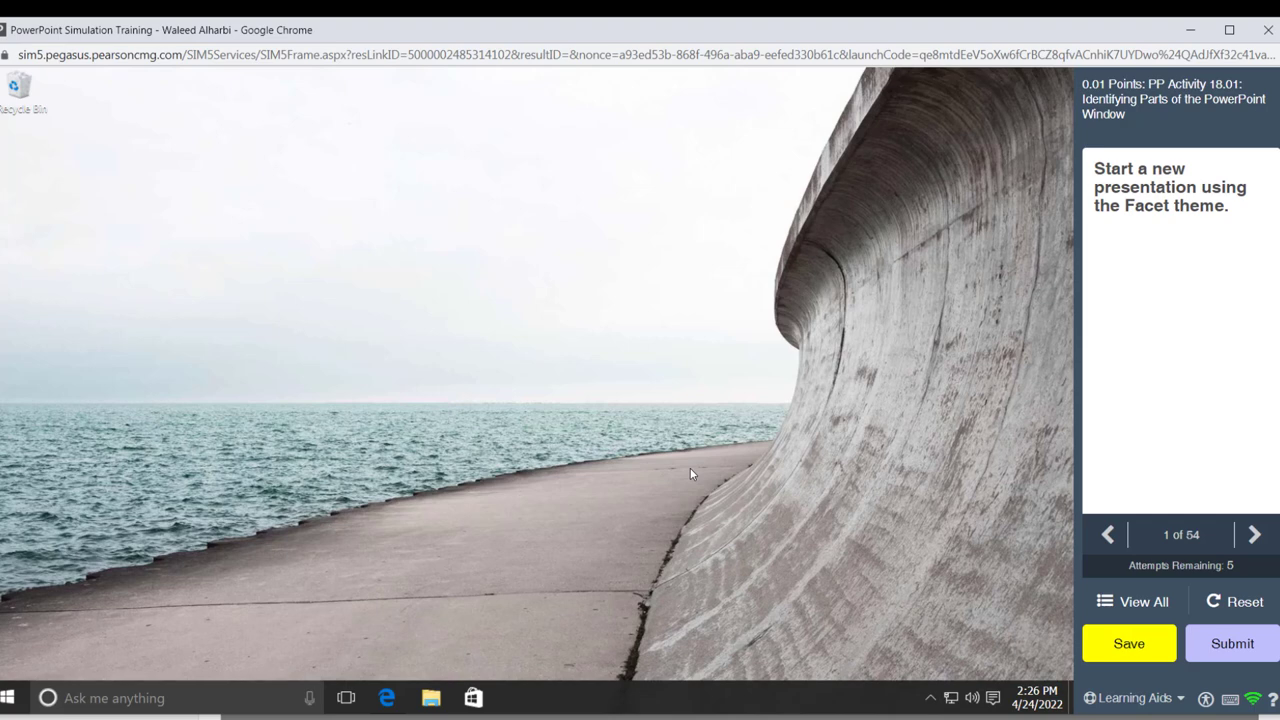
Launch PowerPoint 2016 from the Start menu and create a new Facet-themed presentation
click(8, 700)
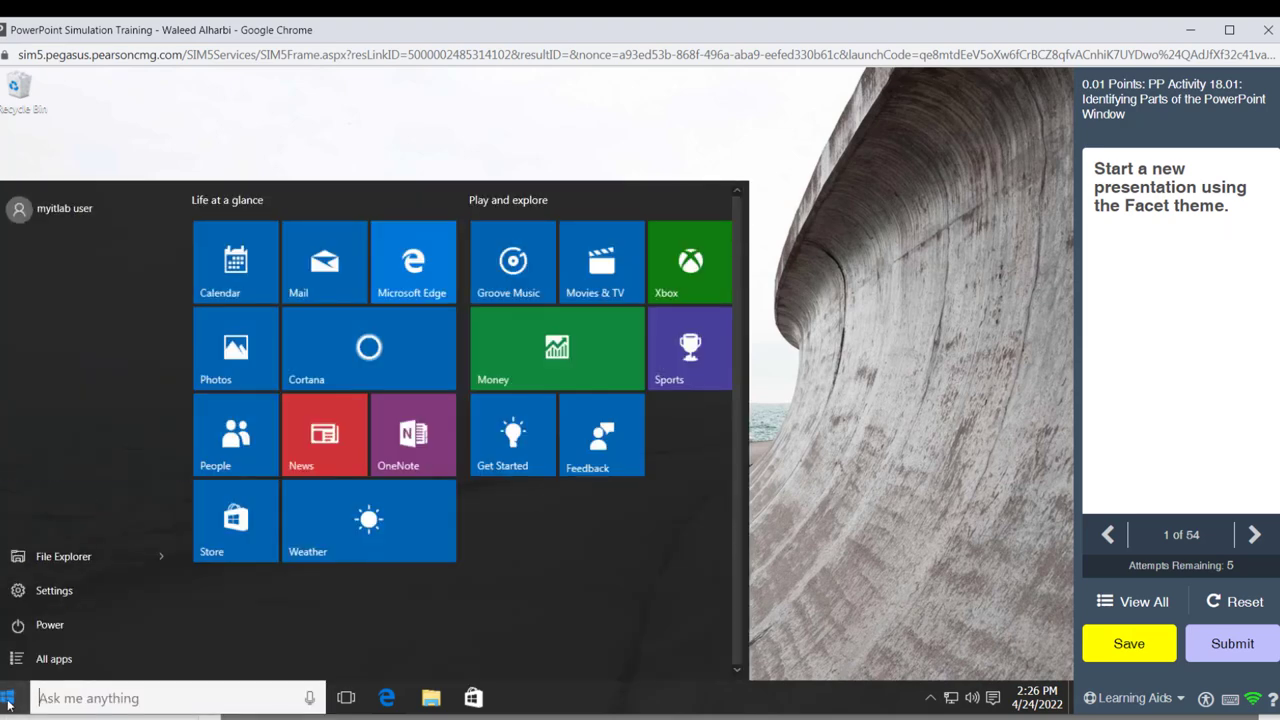
click(58, 660)
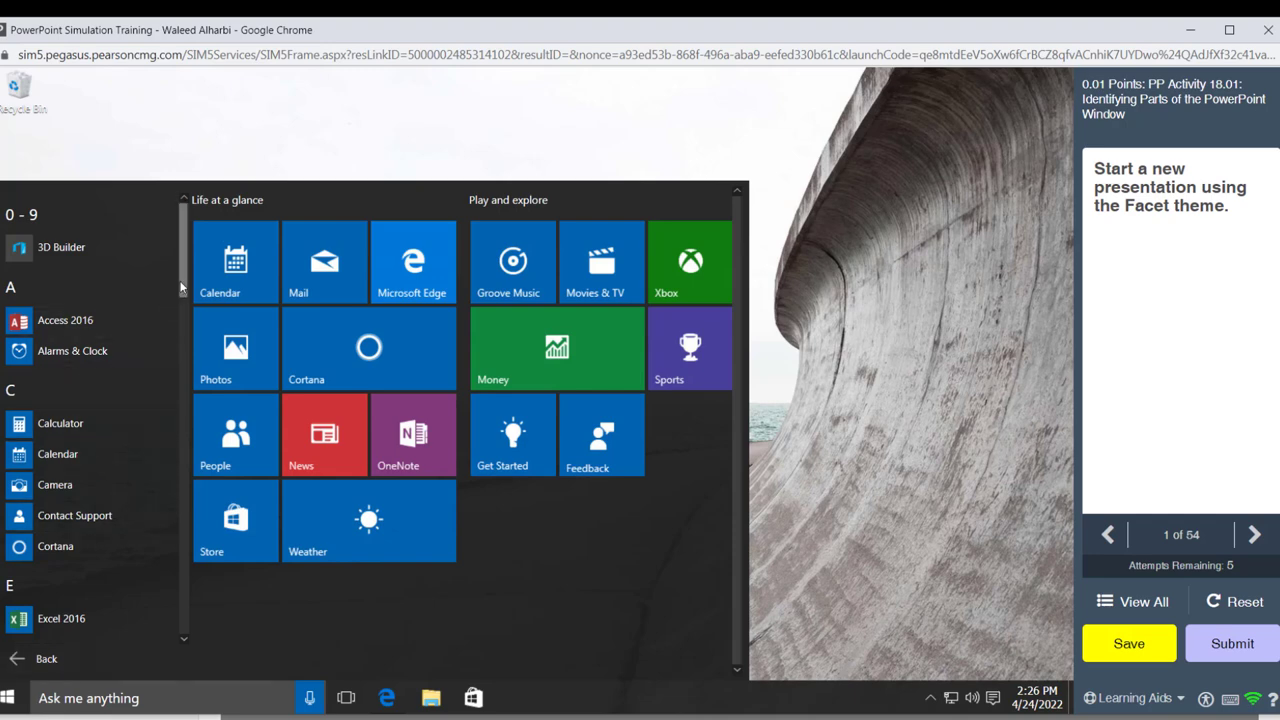
scroll(181, 335, down, 3)
drag(182, 342, 181, 495)
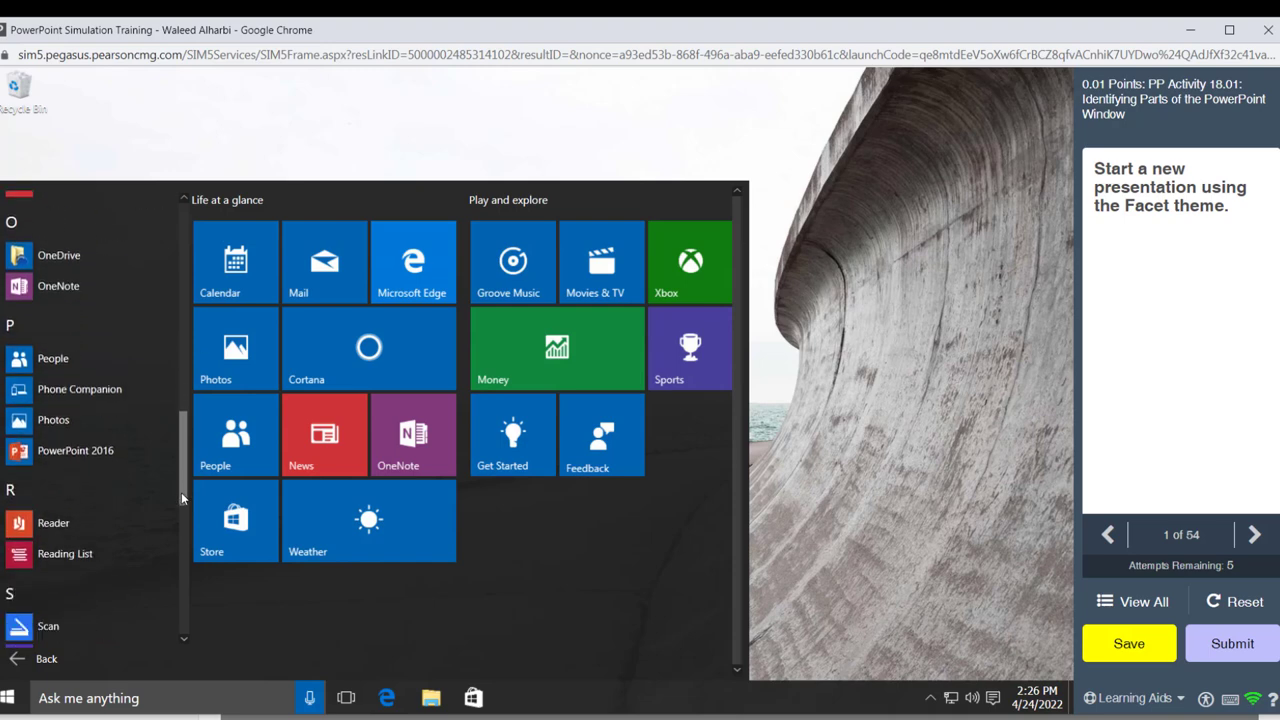
click(82, 405)
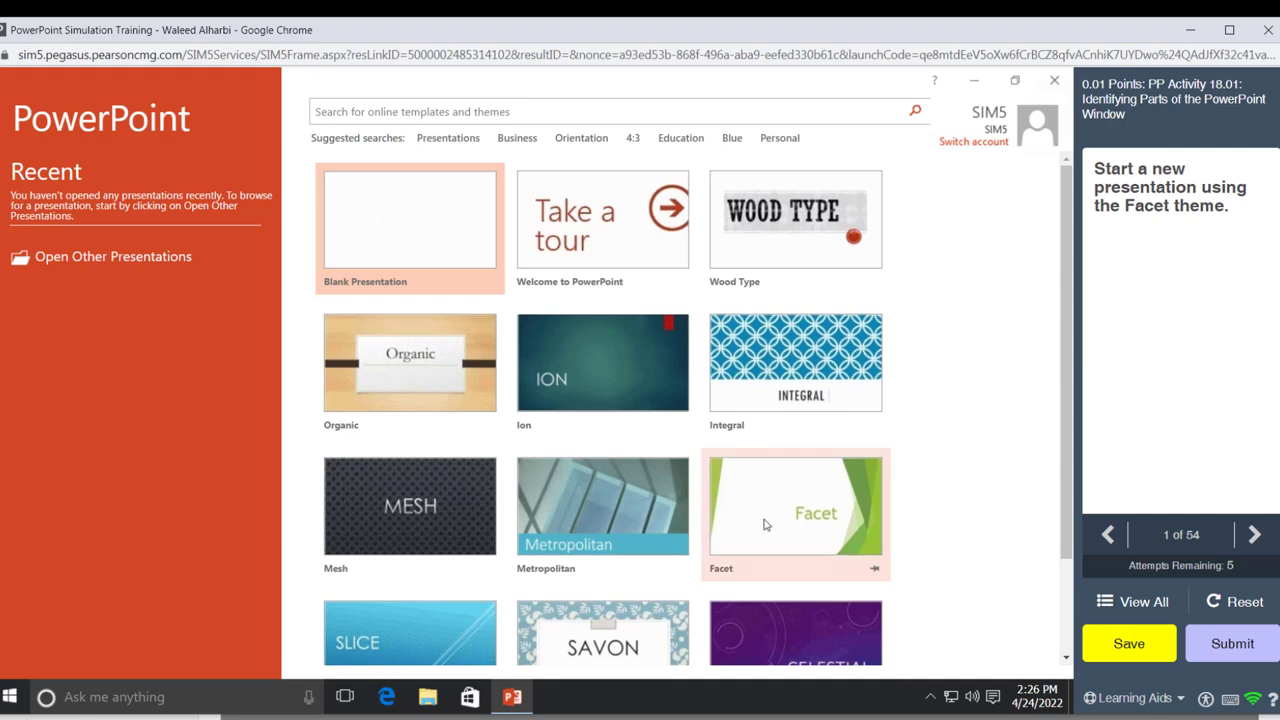
click(765, 525)
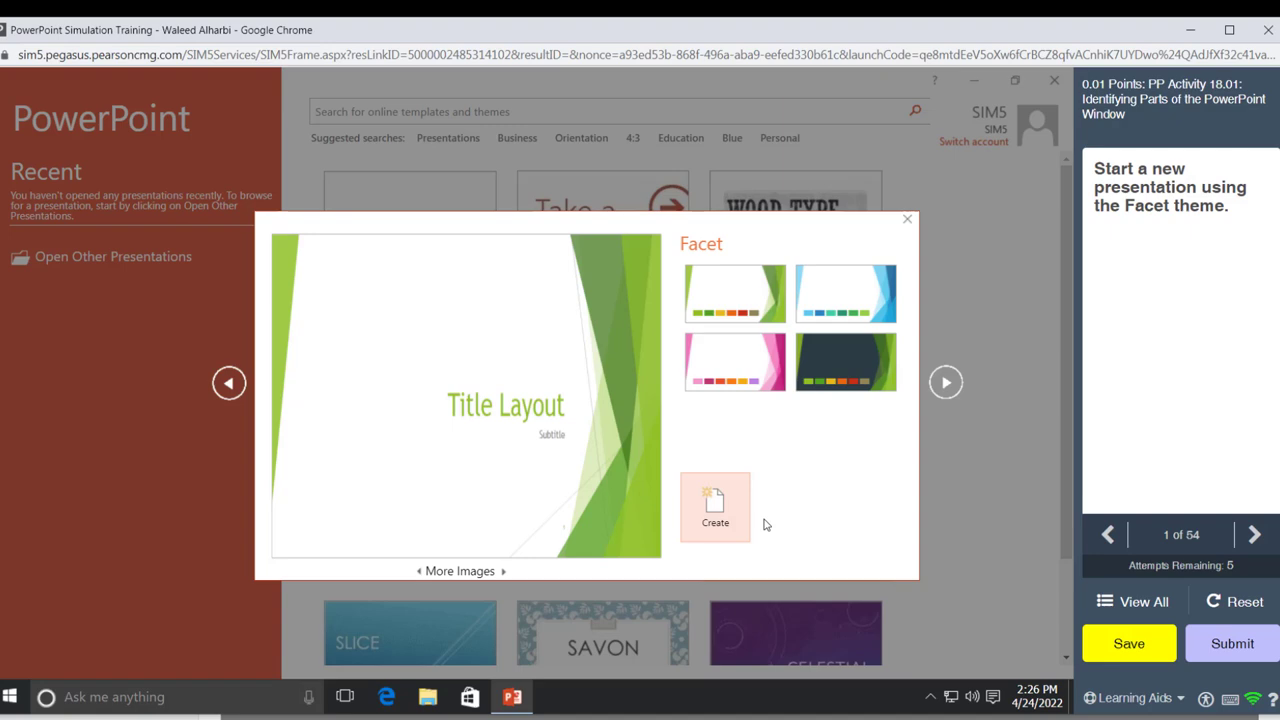
click(715, 512)
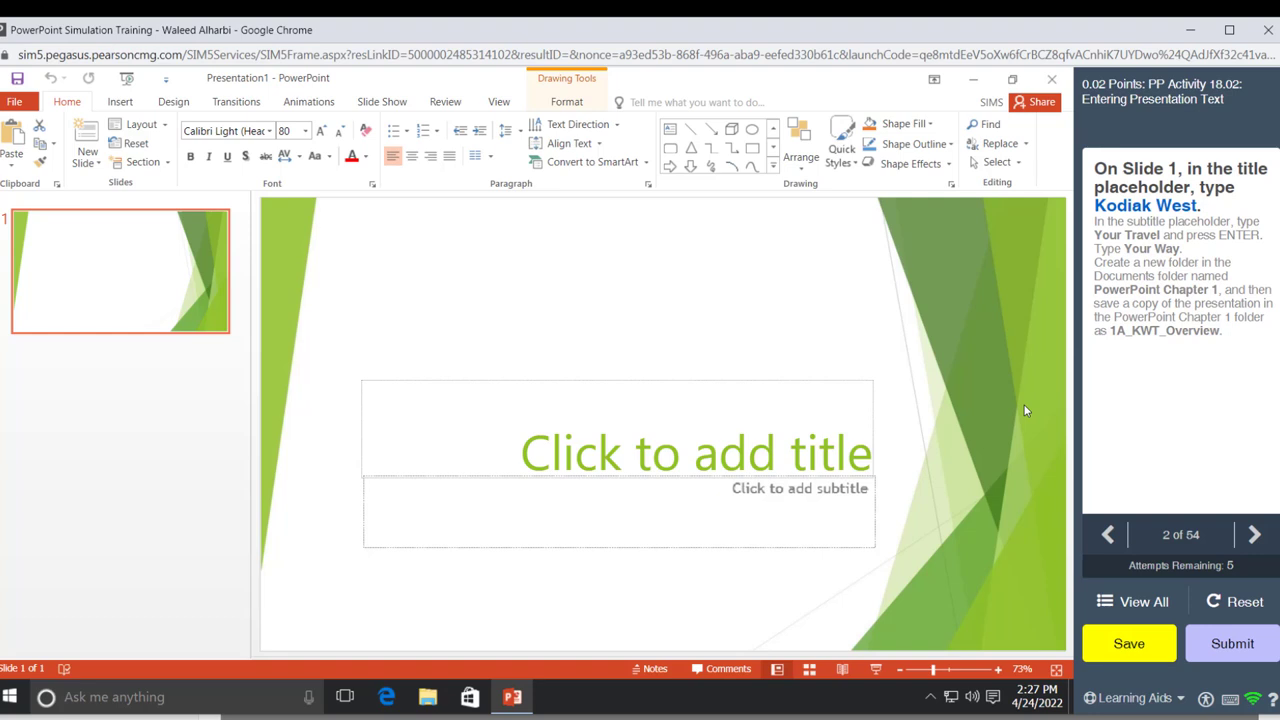
Type the title 'Kodiak West' and subtitle lines 'Your Travel' and 'Your Way' on slide 1
click(776, 449)
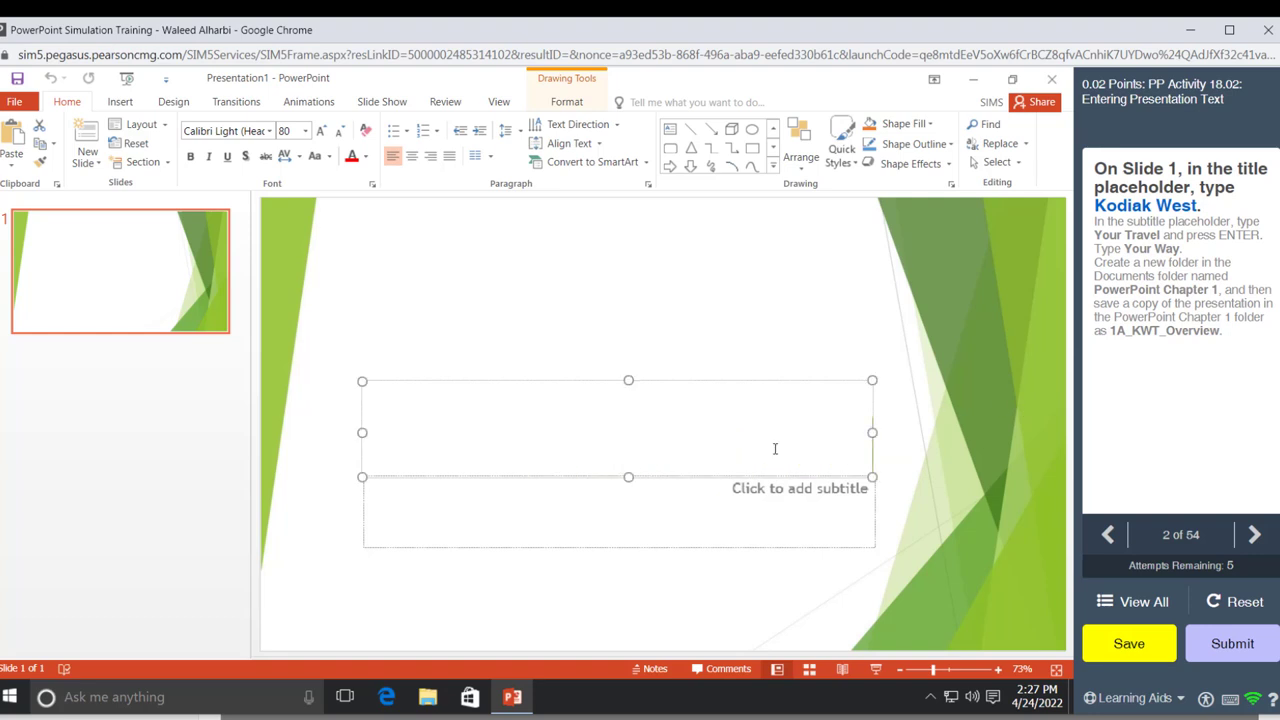
text(Ko)
text(dia)
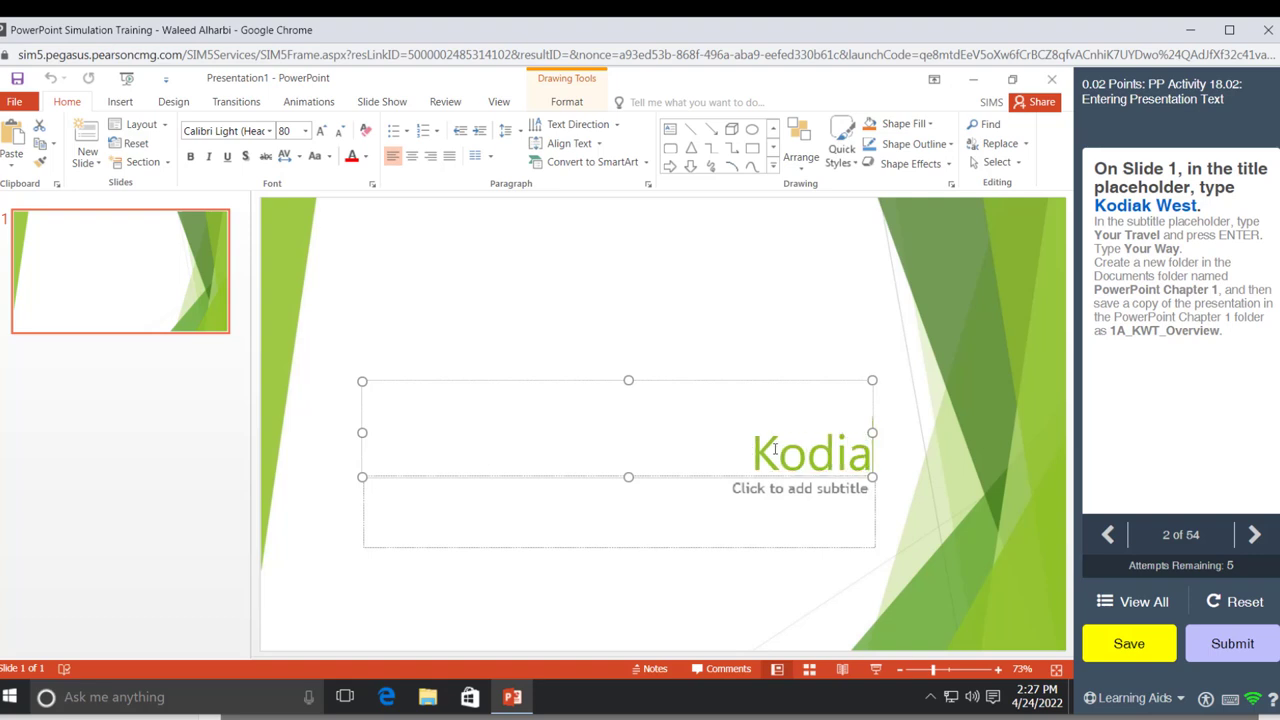
text(k )
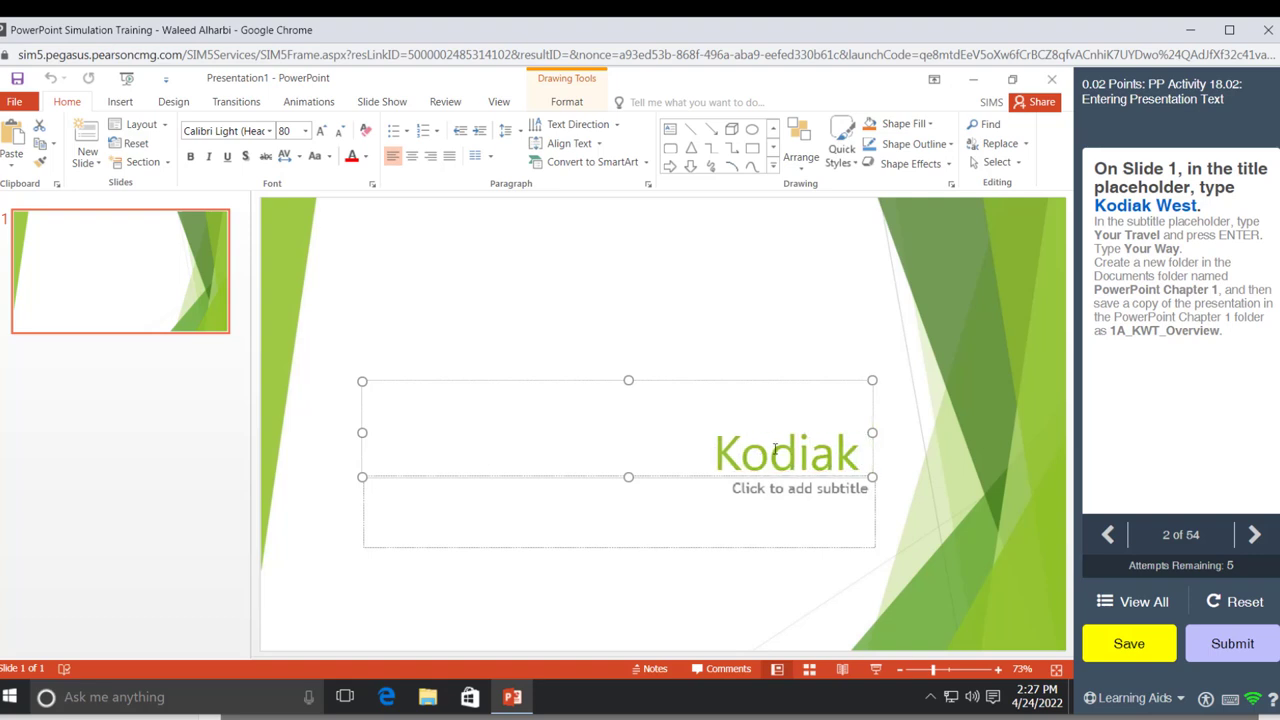
text(Wes)
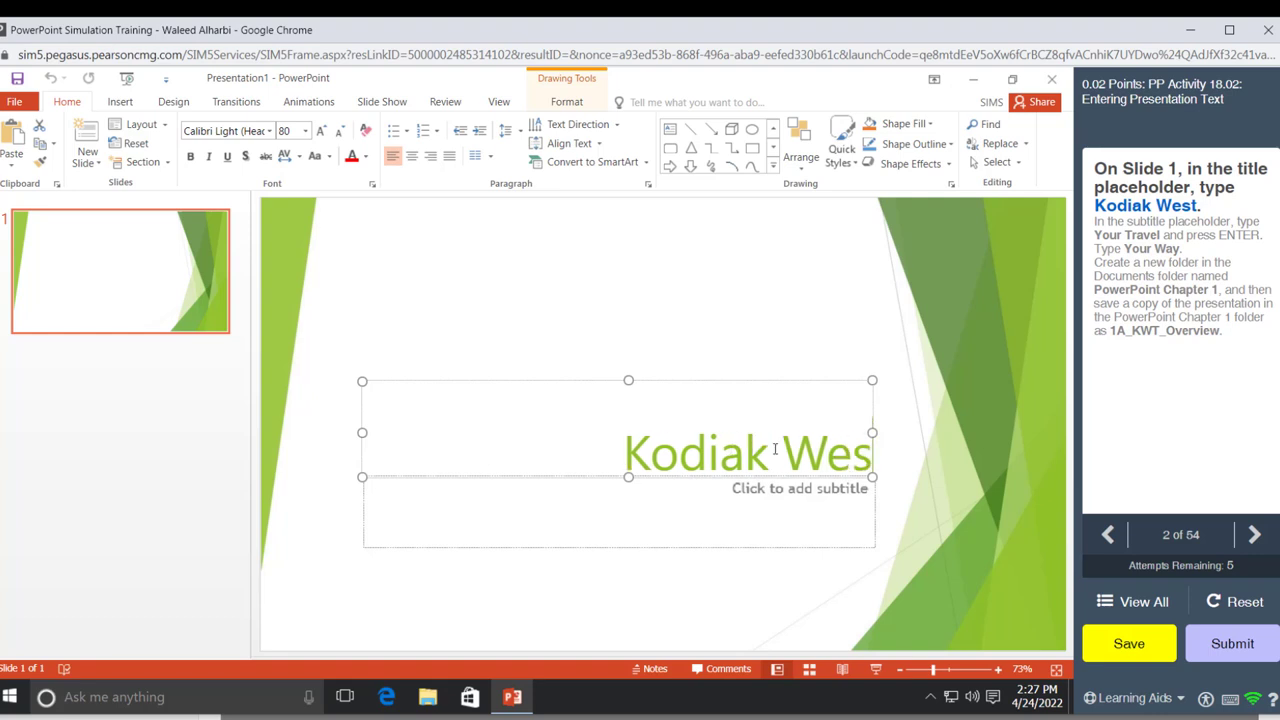
text(t)
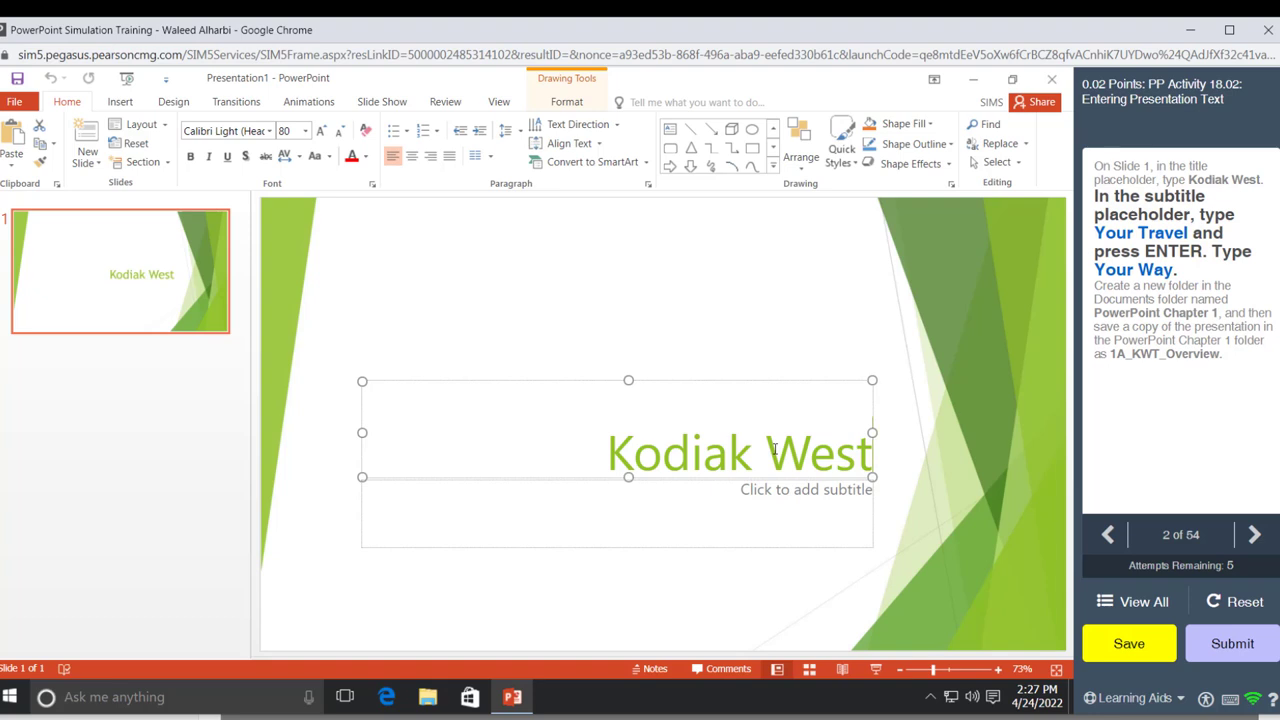
click(779, 504)
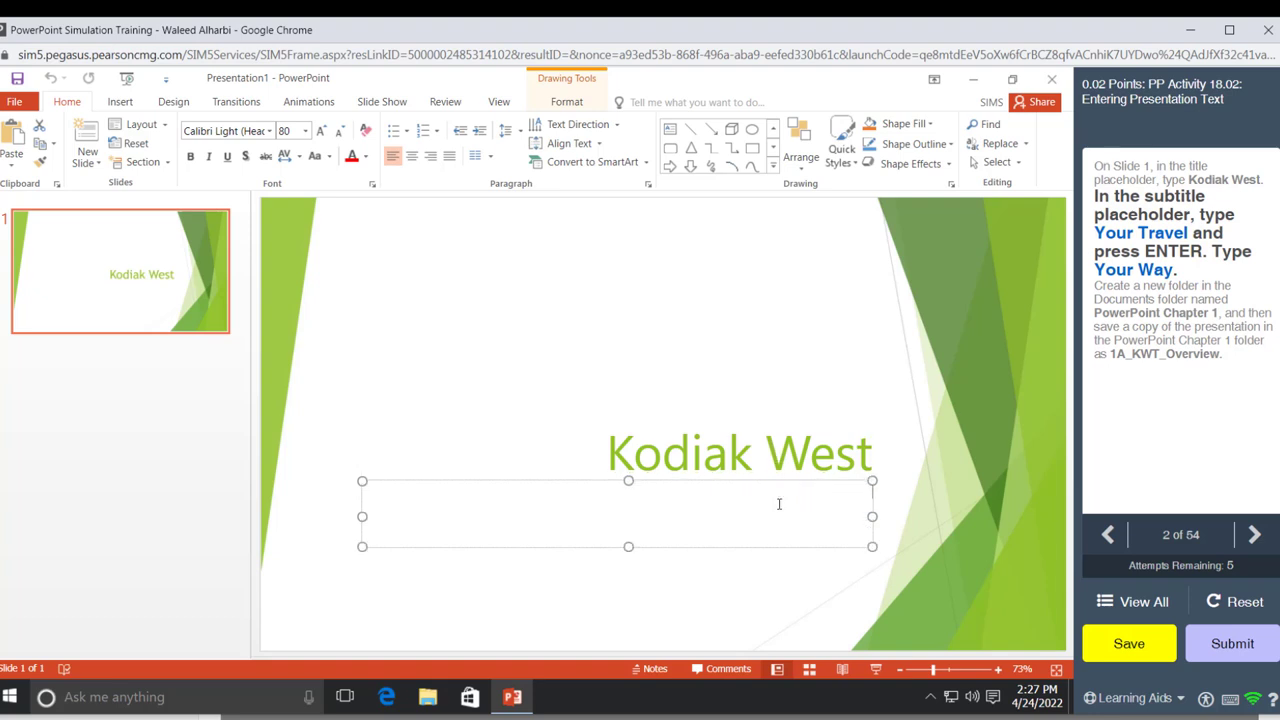
text(Your)
text( Travel)
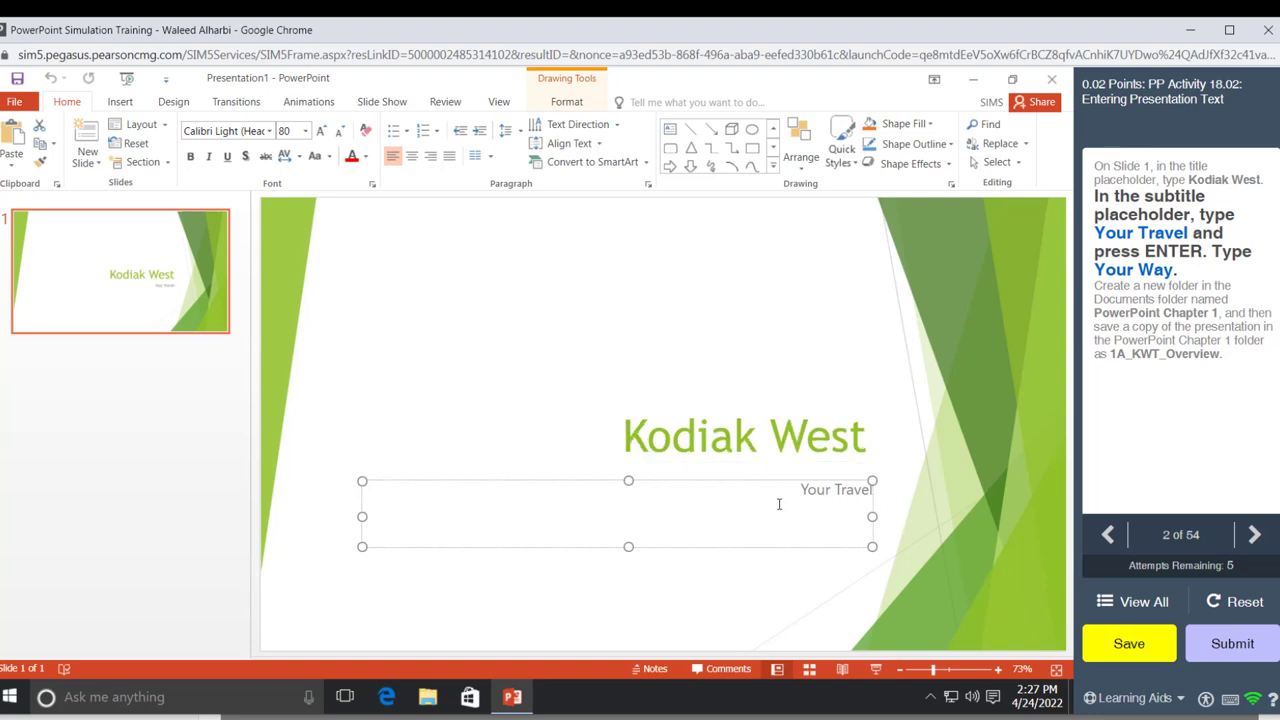
key(Return)
text(You)
text(r W)
text(ay)
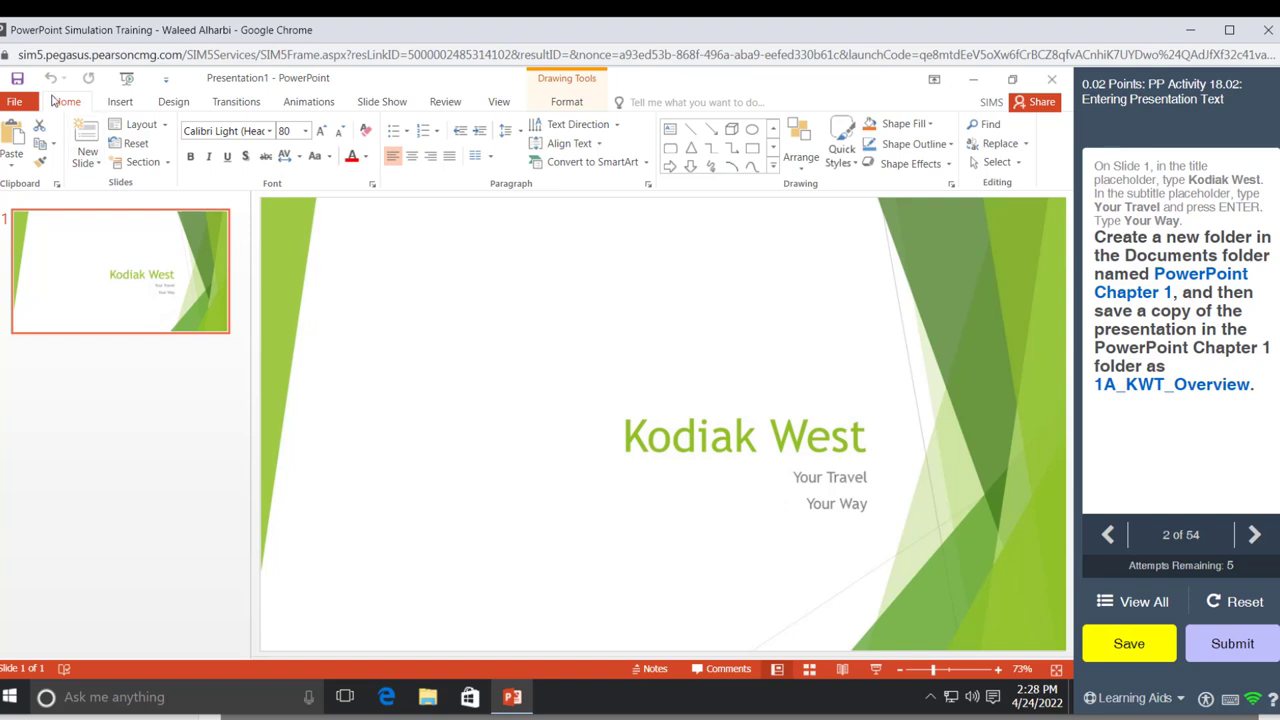
Save the presentation as 1A_KWT_Overview in a new Documents folder, PowerPoint Chapter 1
click(15, 102)
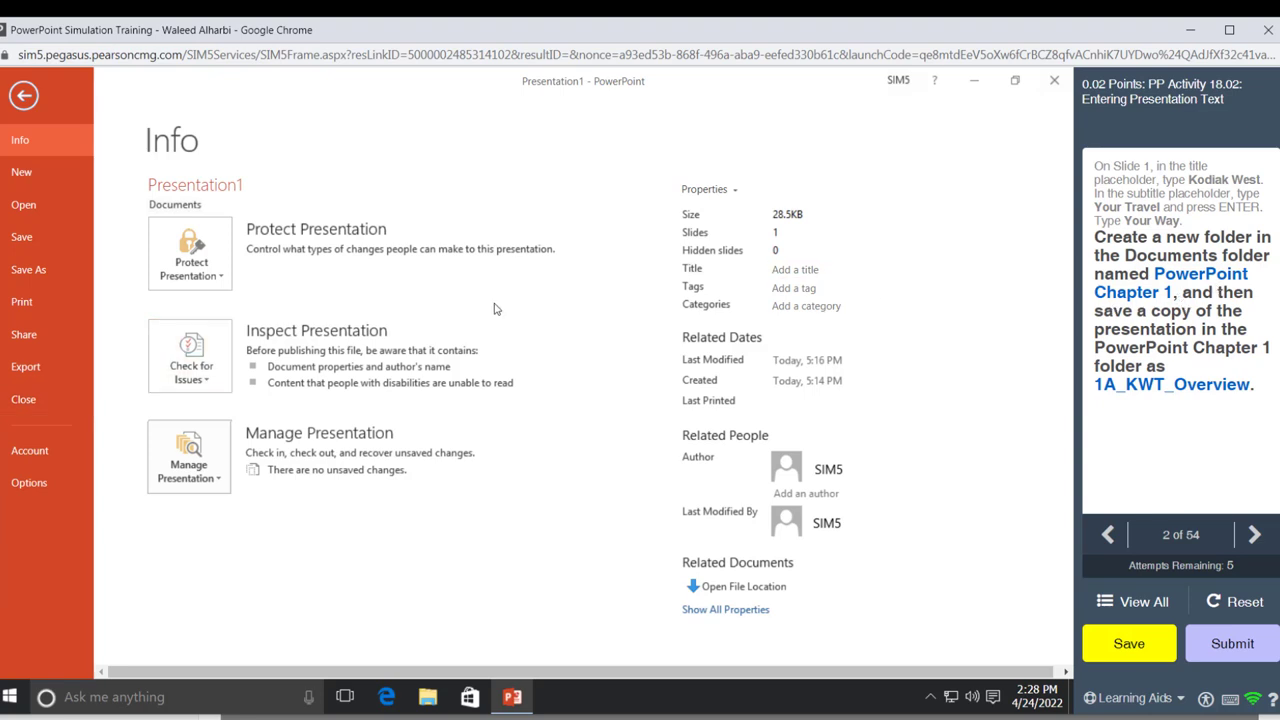
click(41, 276)
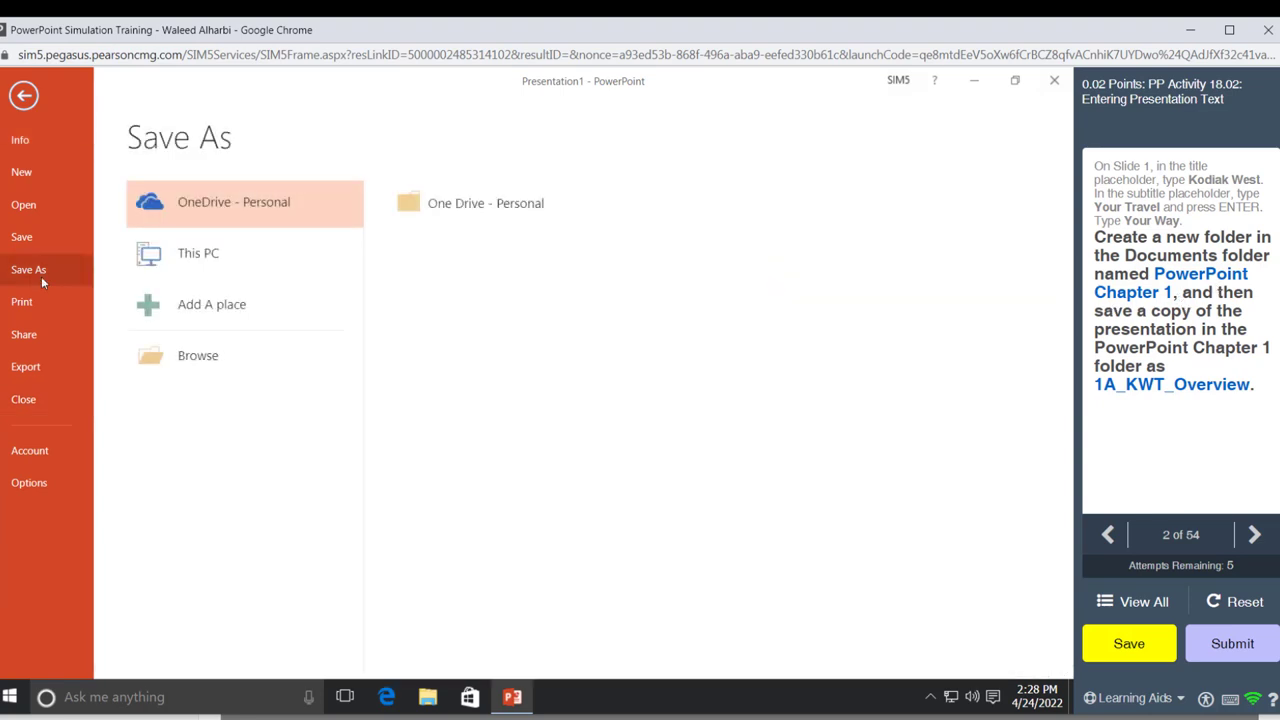
click(220, 369)
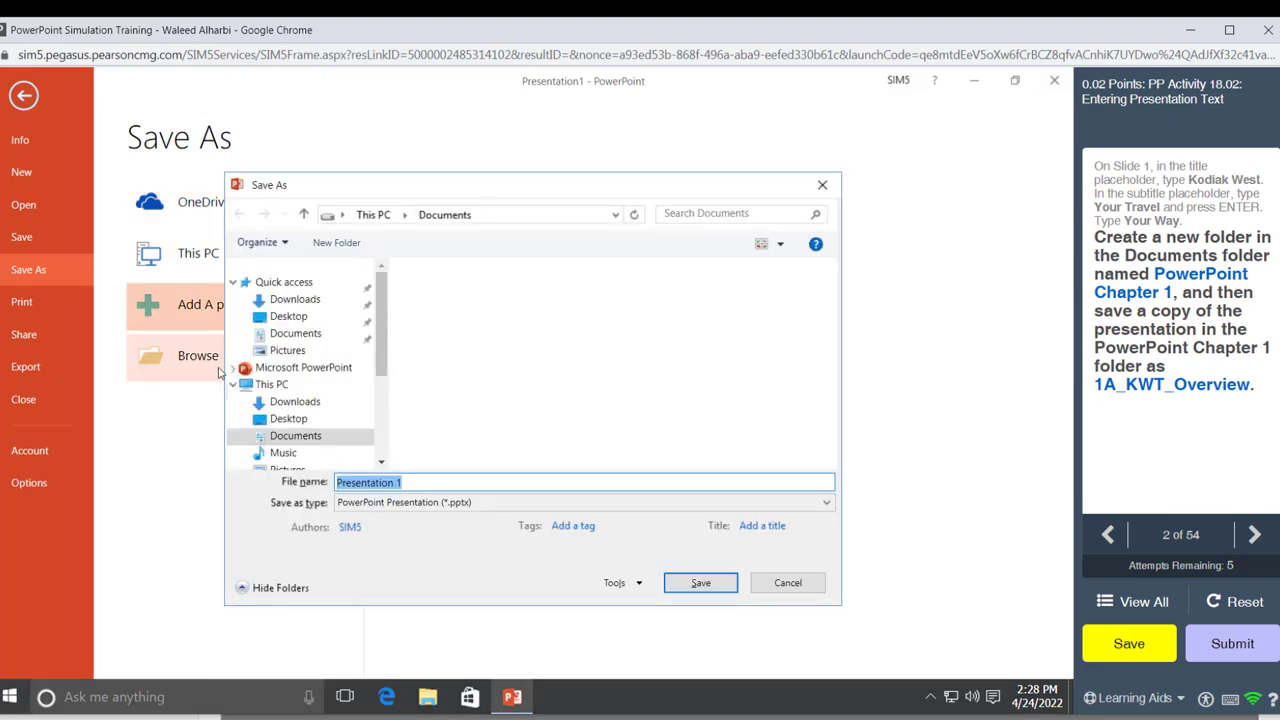
click(346, 248)
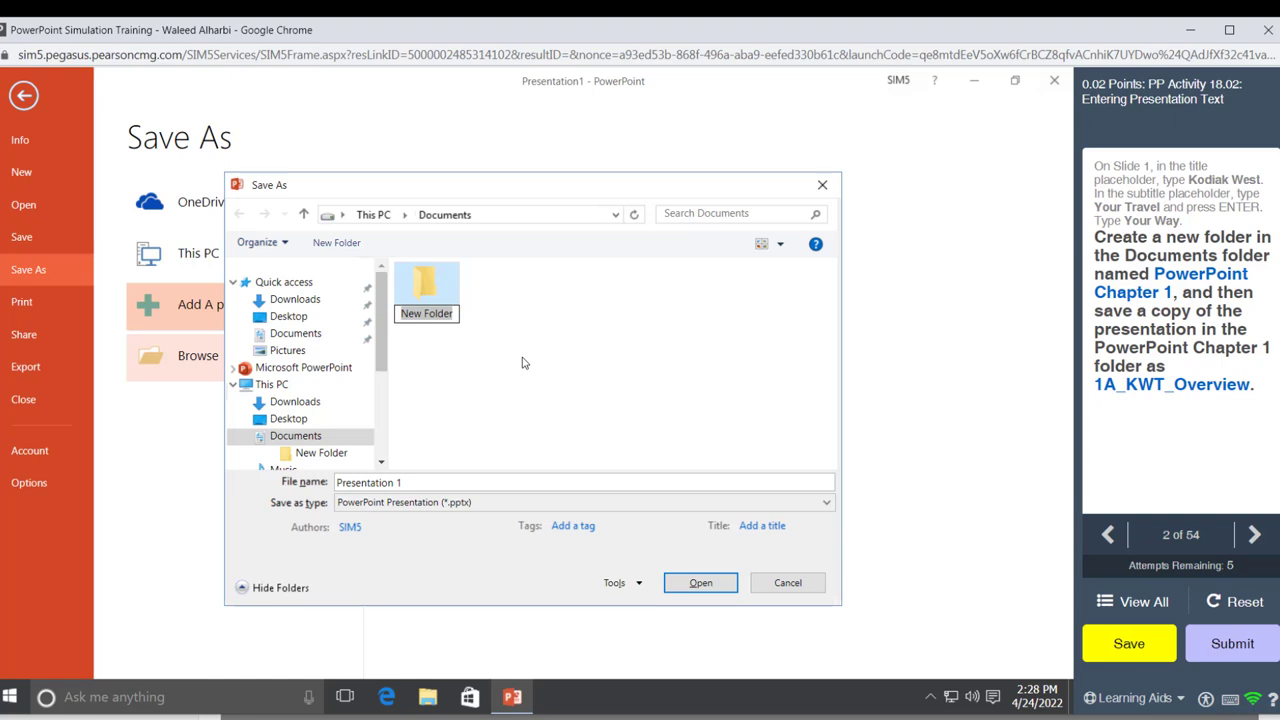
text(Powe)
text(rP)
text(oint )
text(Chapter )
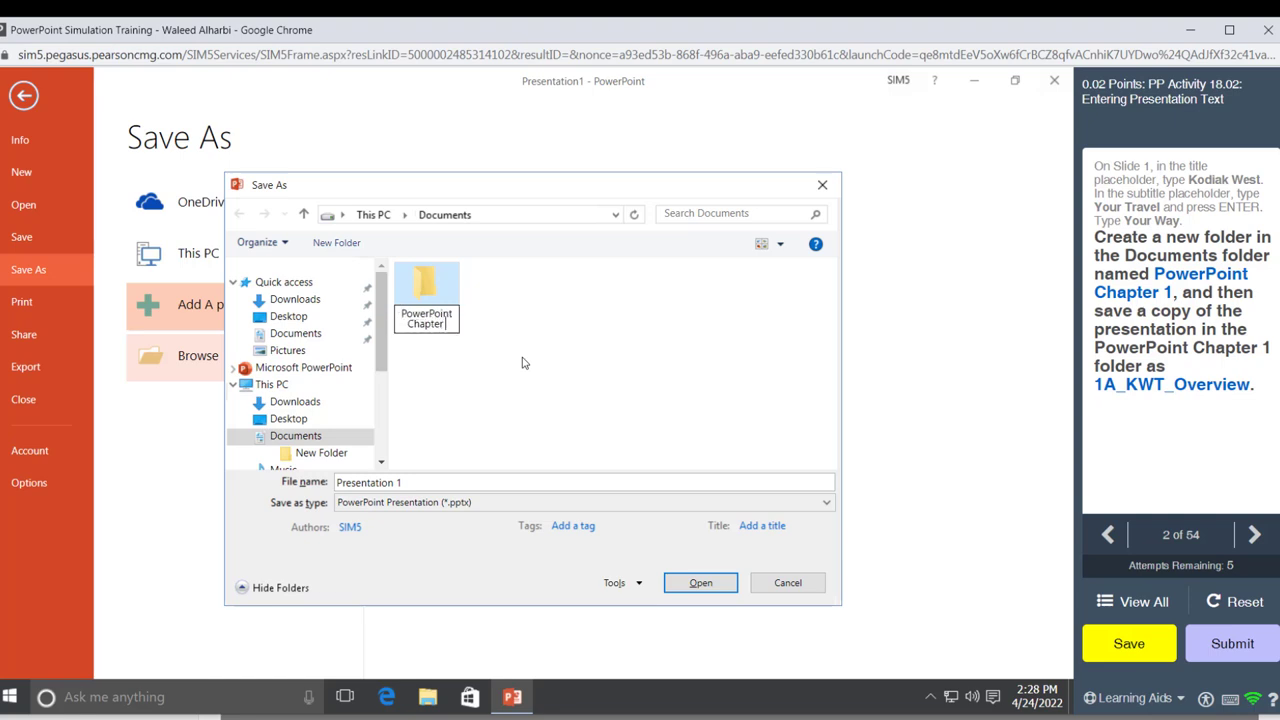
text(1)
key(Return)
key(Return)
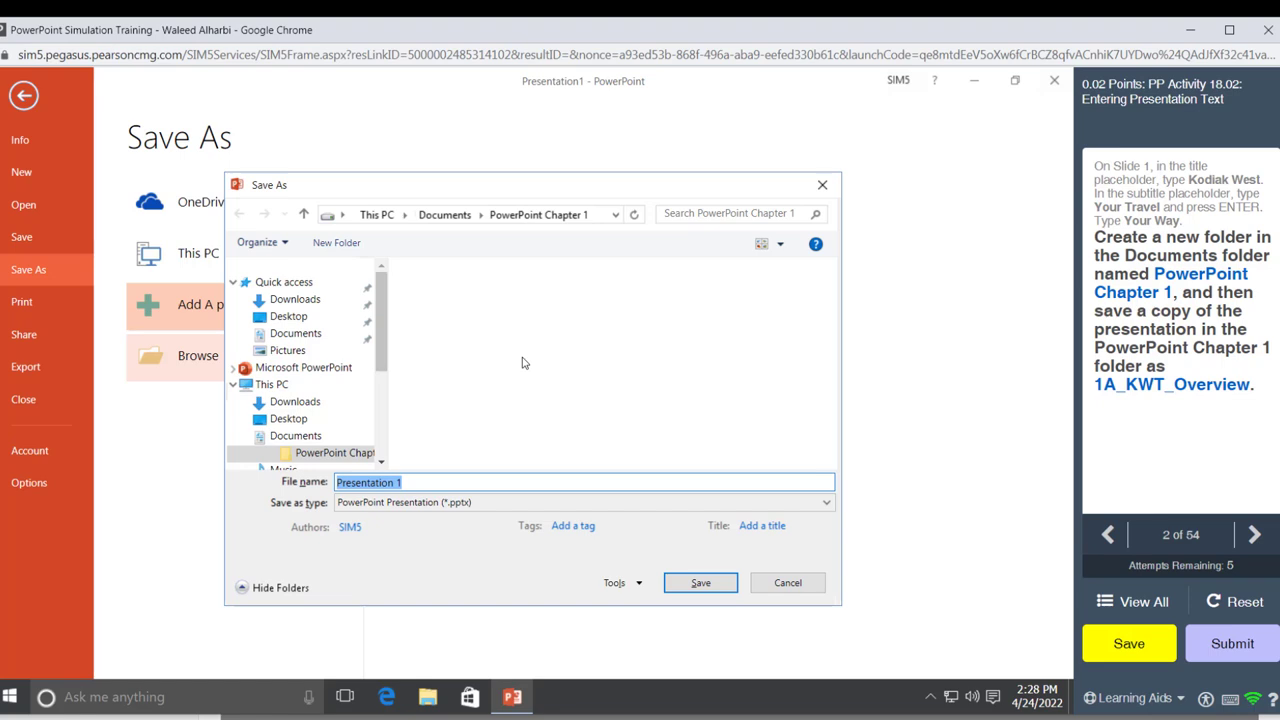
text(1)
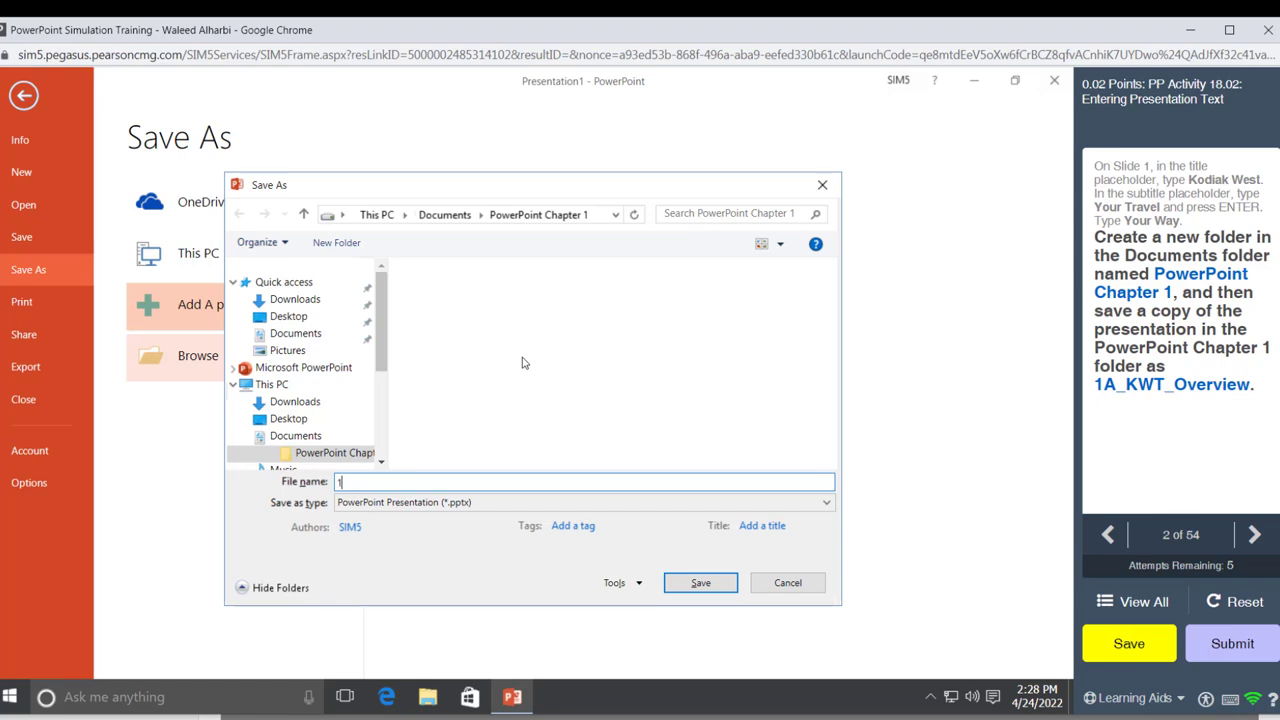
text(A_)
text(K)
text(WT_)
text(Over)
text(view)
click(701, 584)
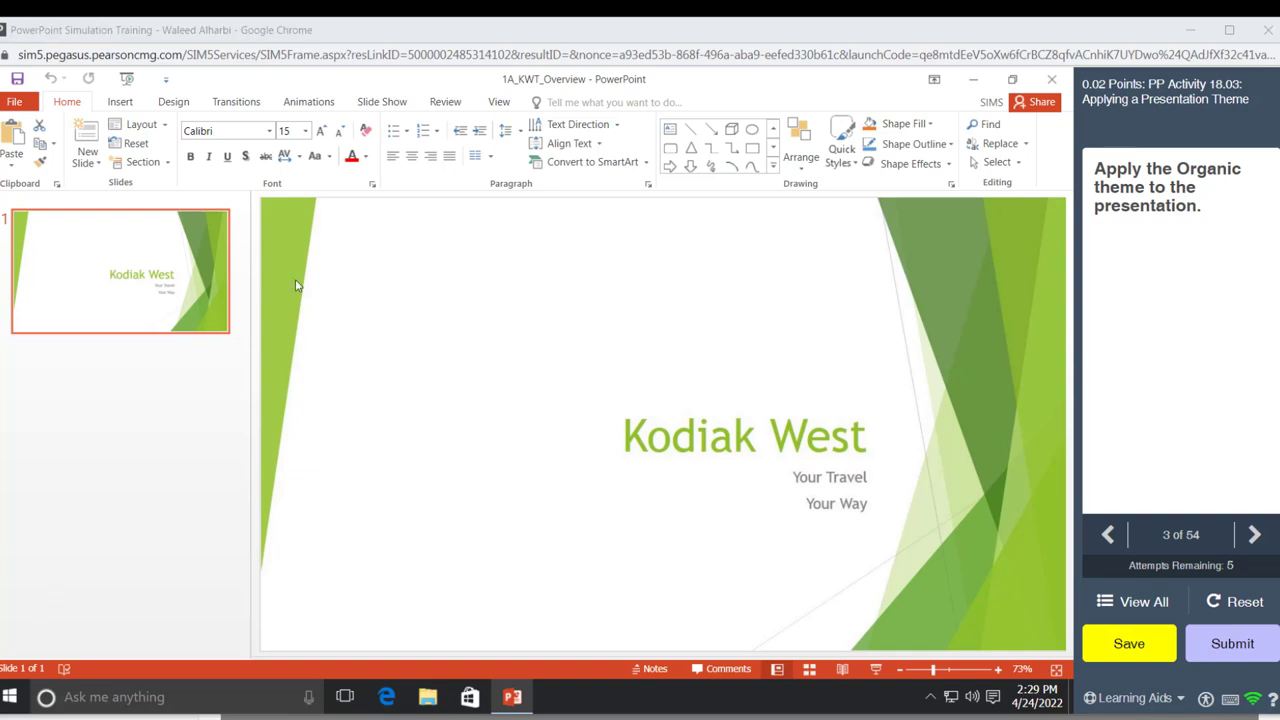
Apply the Organic theme from the Design tab's Themes gallery
click(168, 106)
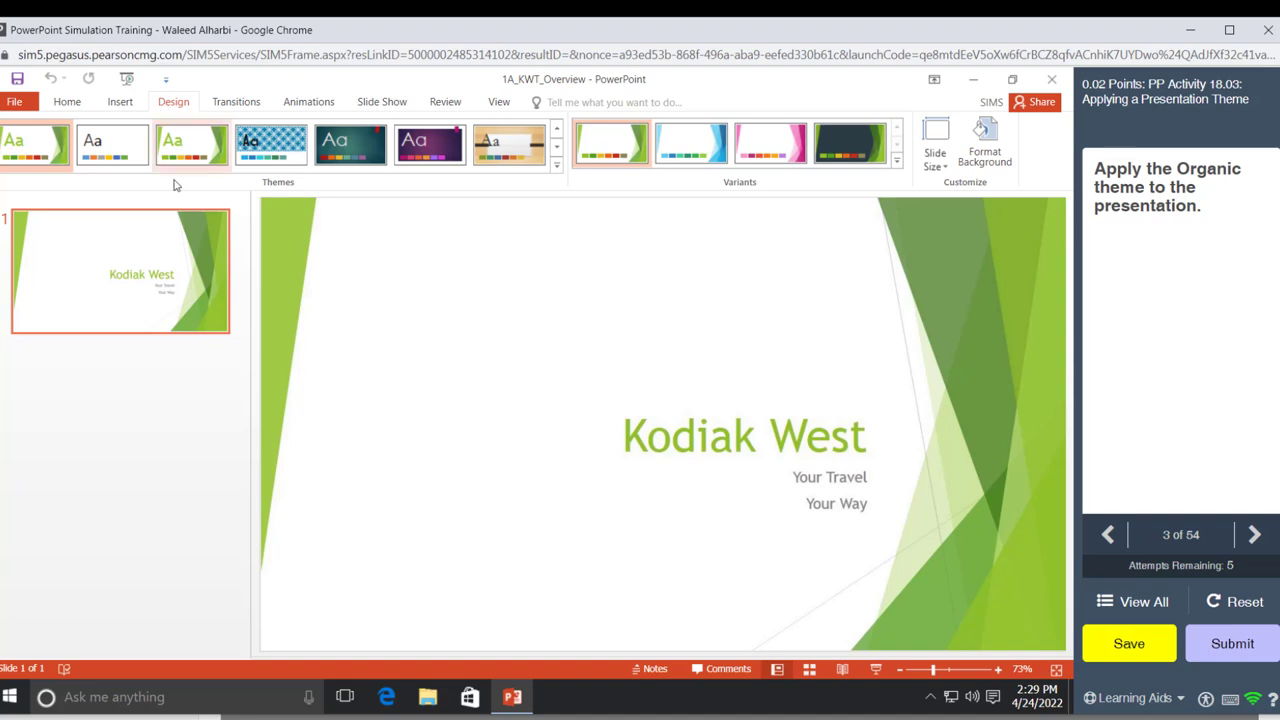
click(556, 170)
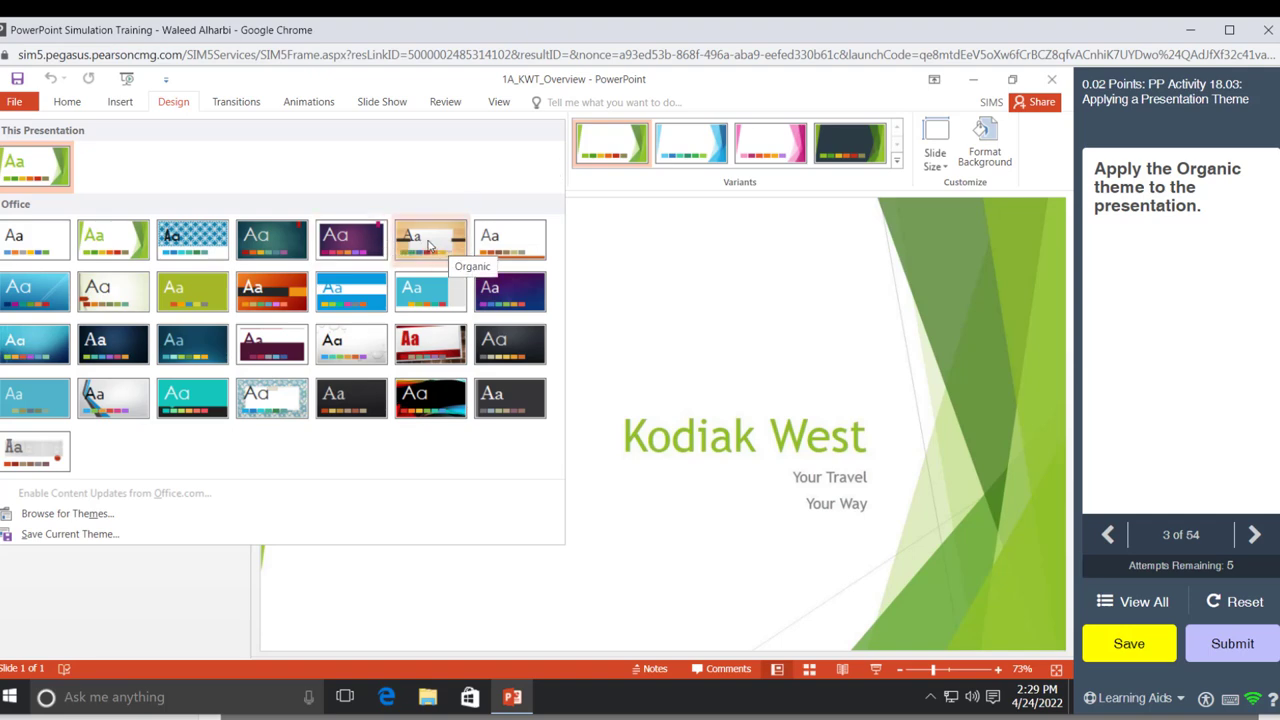
click(428, 246)
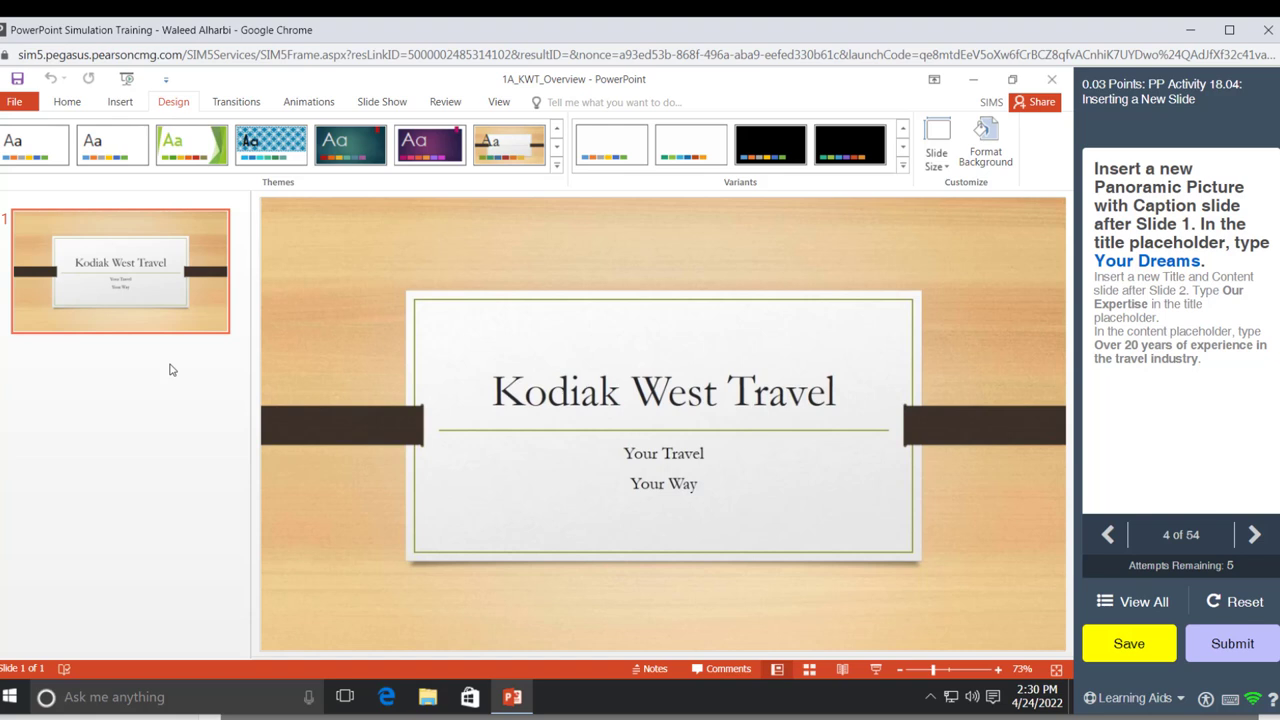
Add a Panoramic Picture with Caption slide titled 'Your Dreams', then a Title and Content slide
click(74, 106)
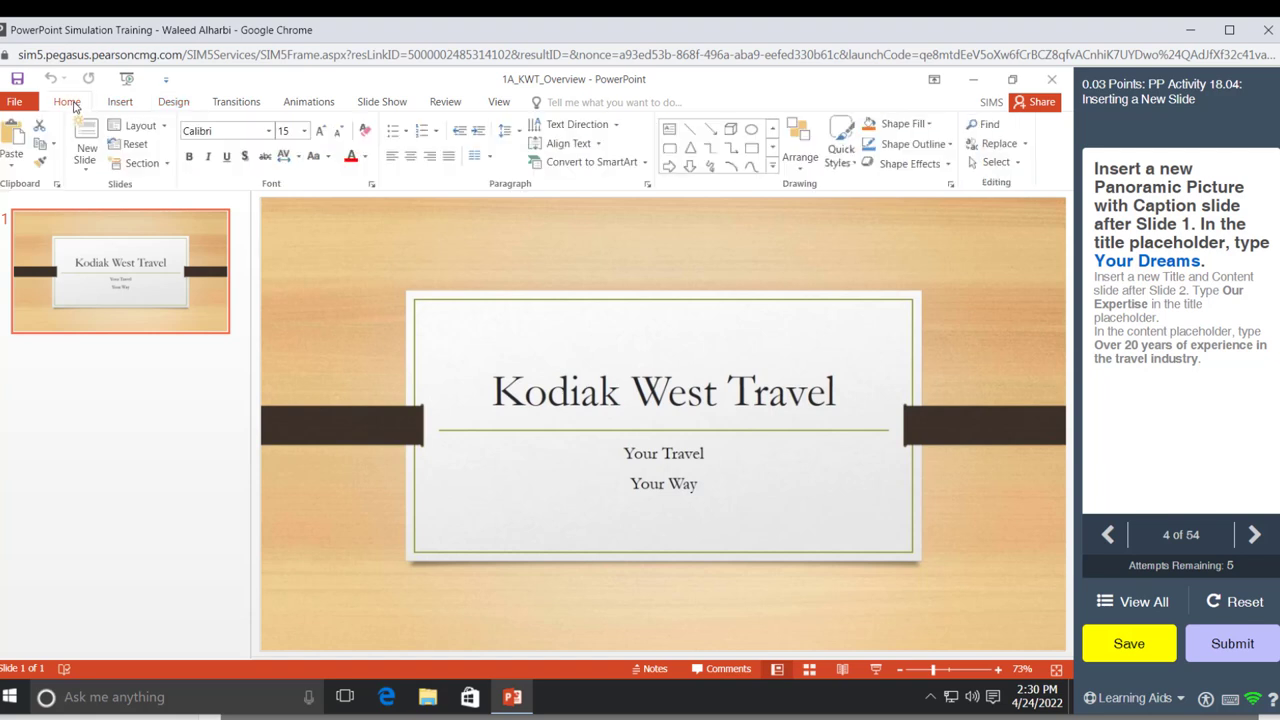
click(91, 168)
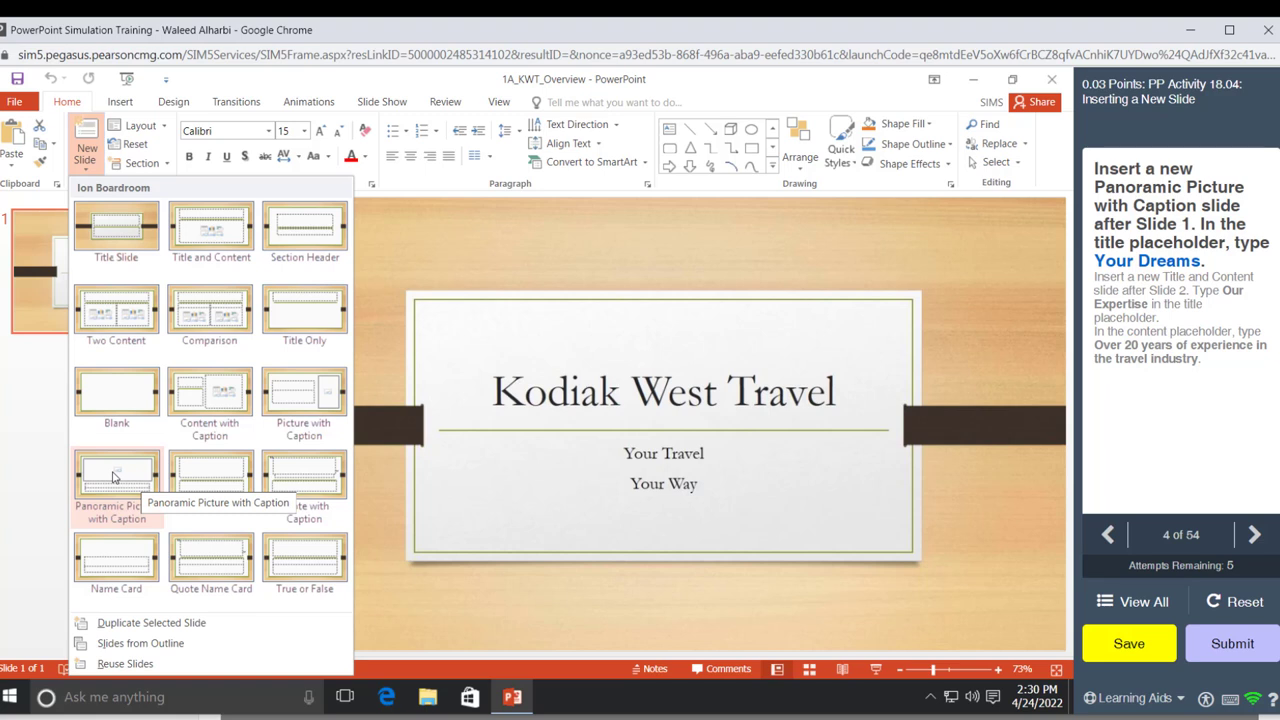
click(113, 477)
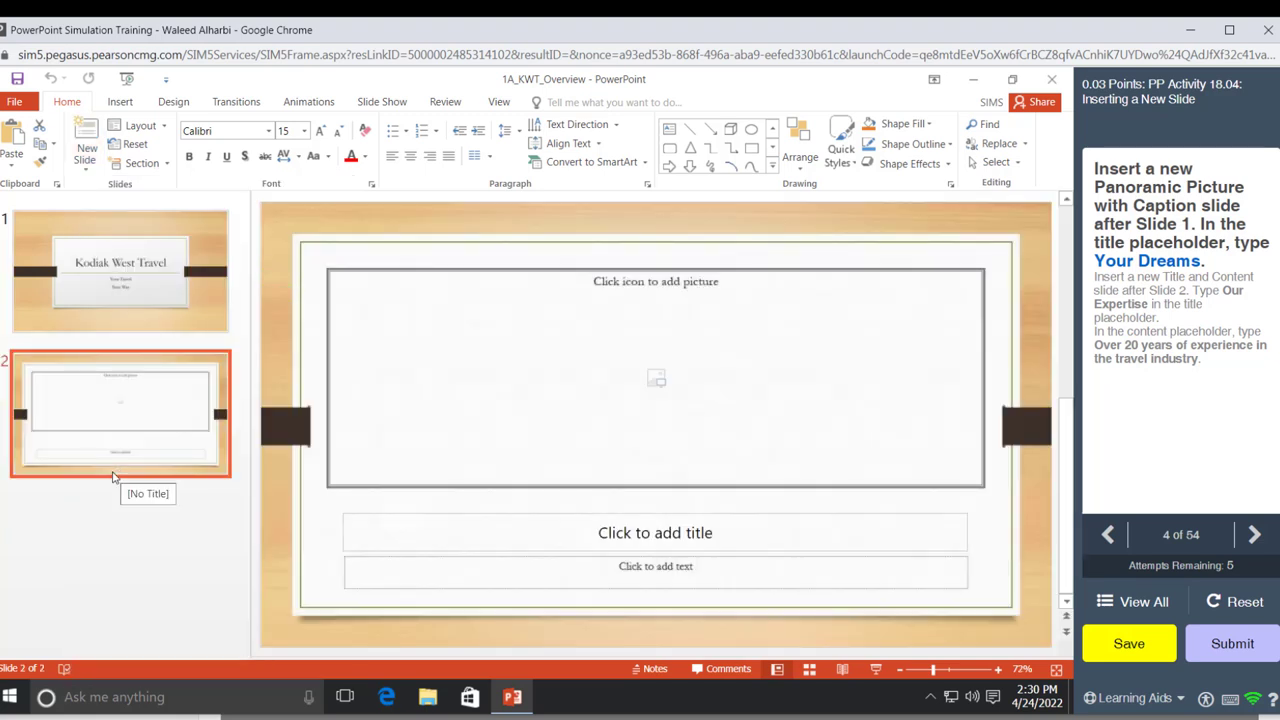
click(642, 536)
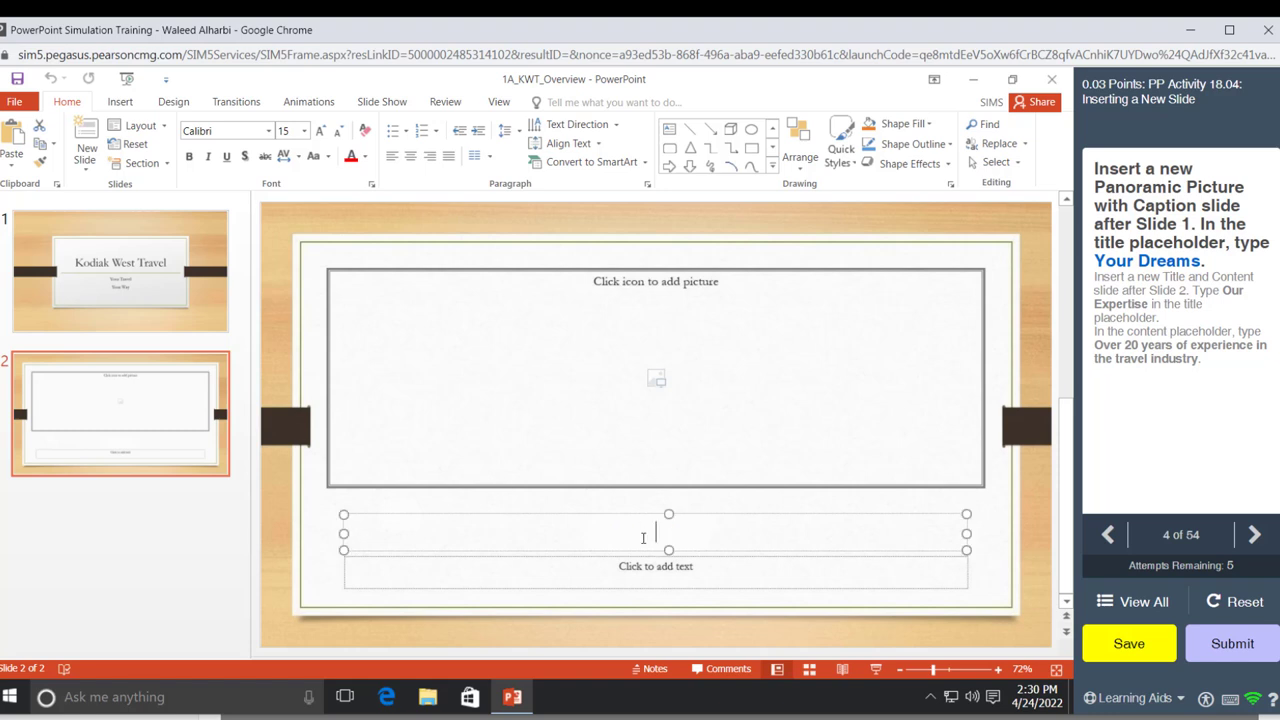
text(Your )
text(Dreams)
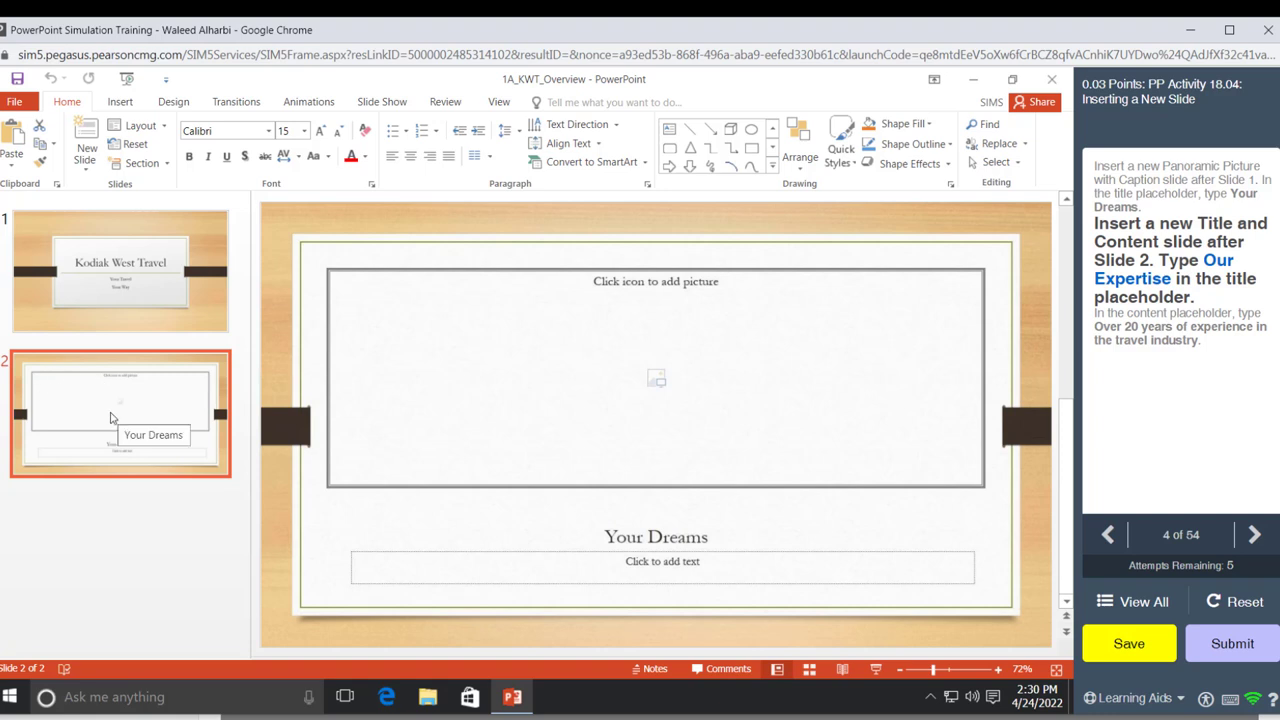
click(86, 170)
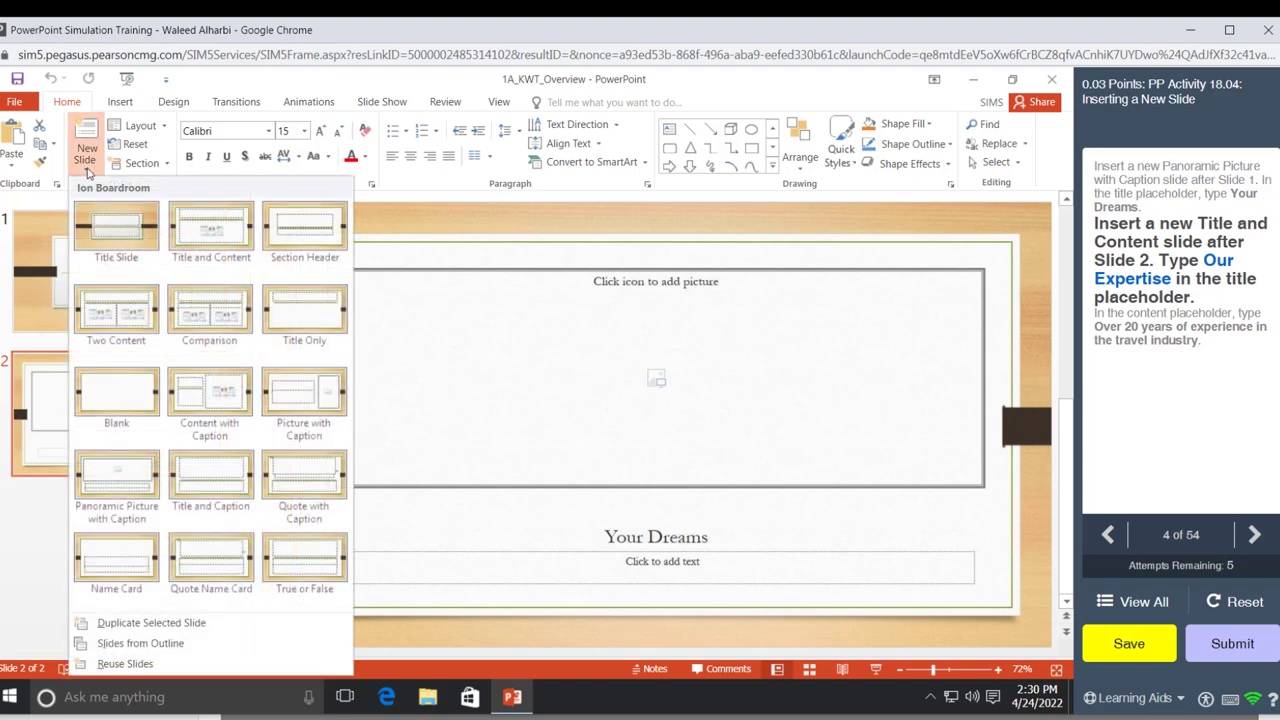
click(212, 230)
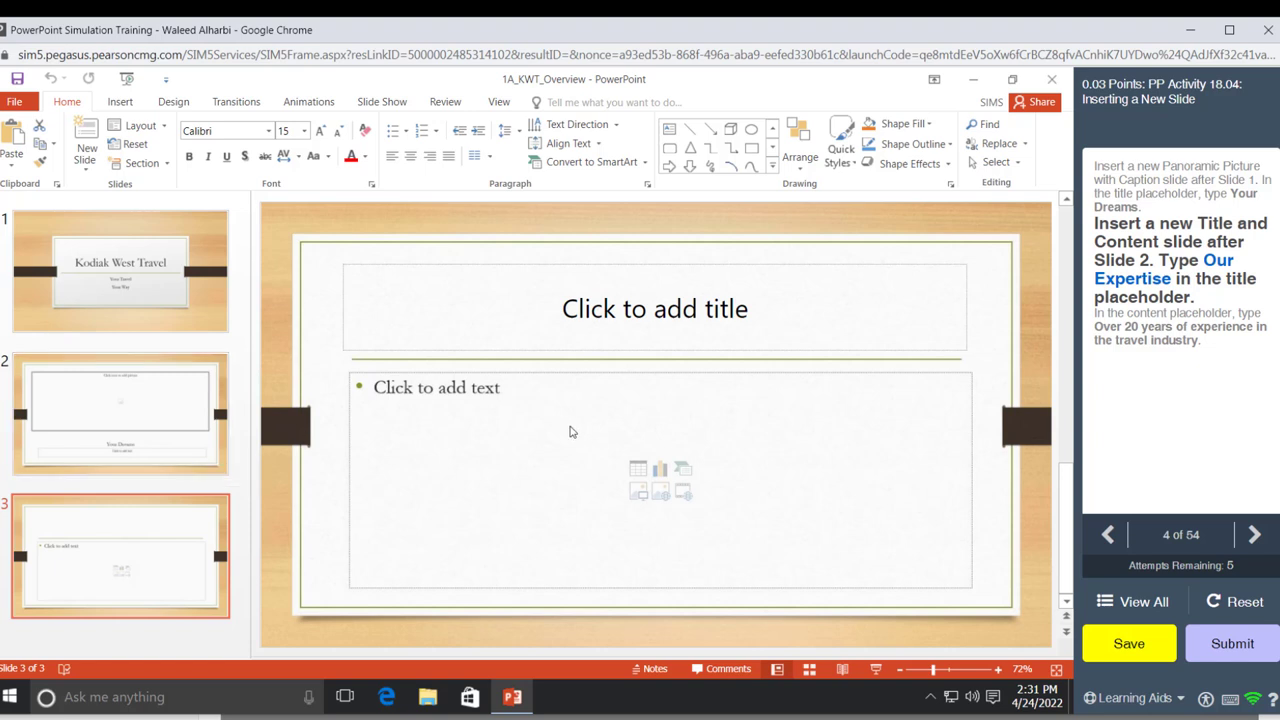
Title slide 3 'Our Expertise' and type the bullet 'Over 20 years of experience in the travel industry.'
click(605, 320)
text(O)
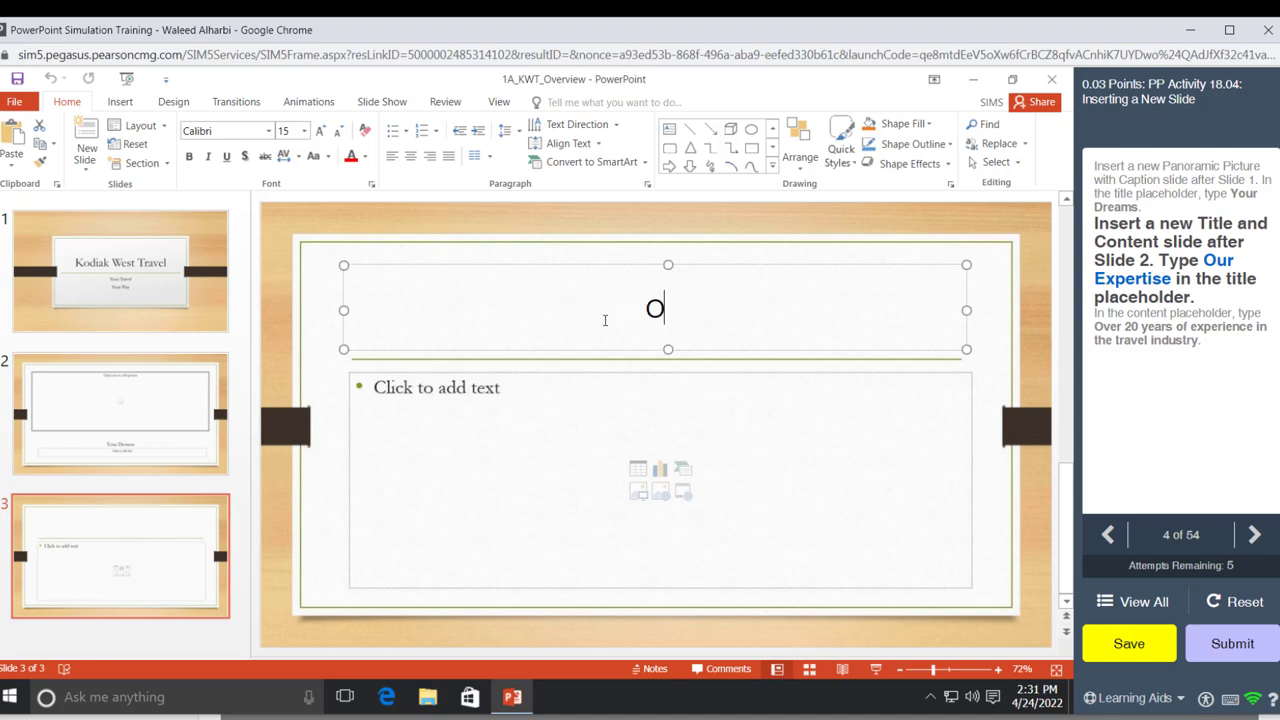
text(ur E)
text(xper)
text(tise)
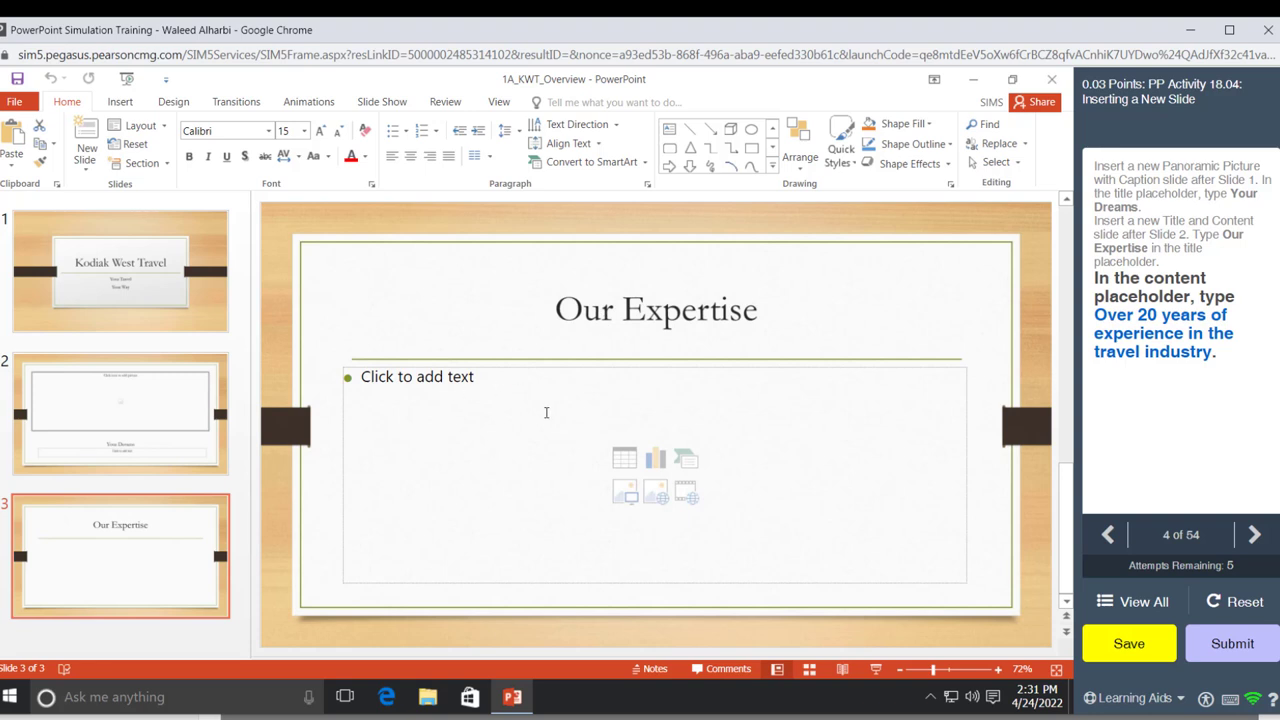
click(458, 409)
text(Over )
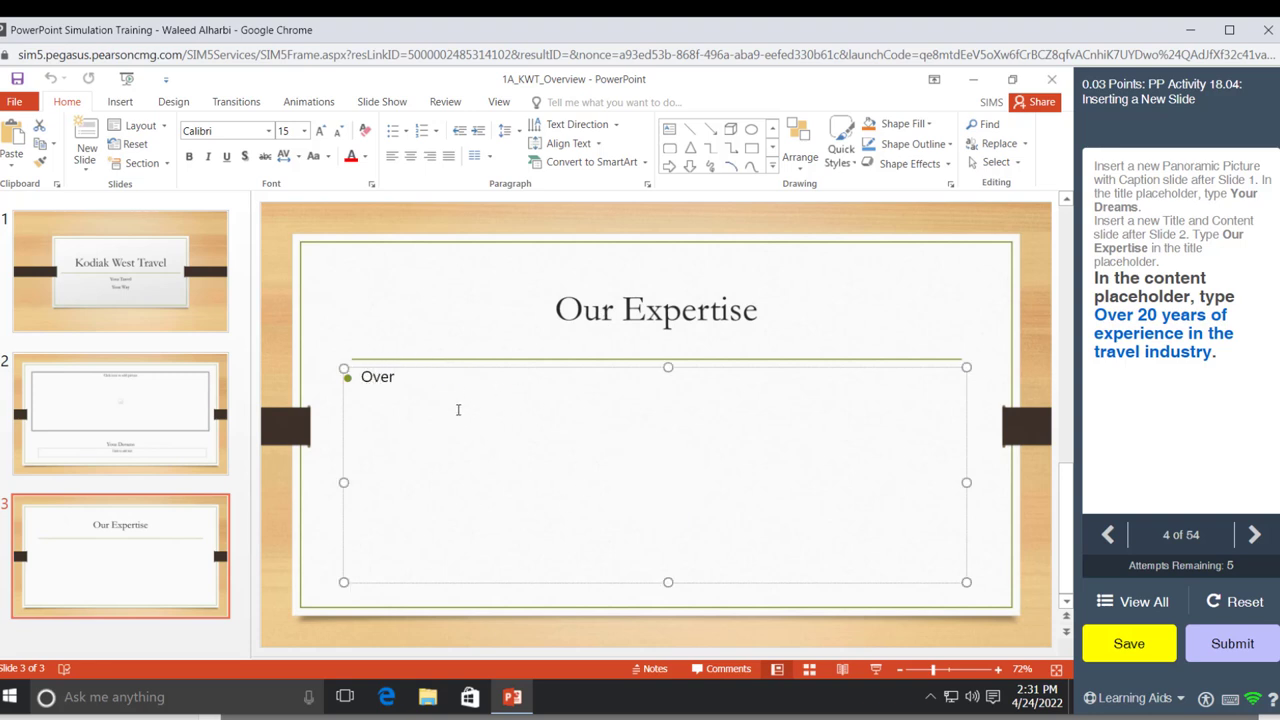
text(20 years of exper)
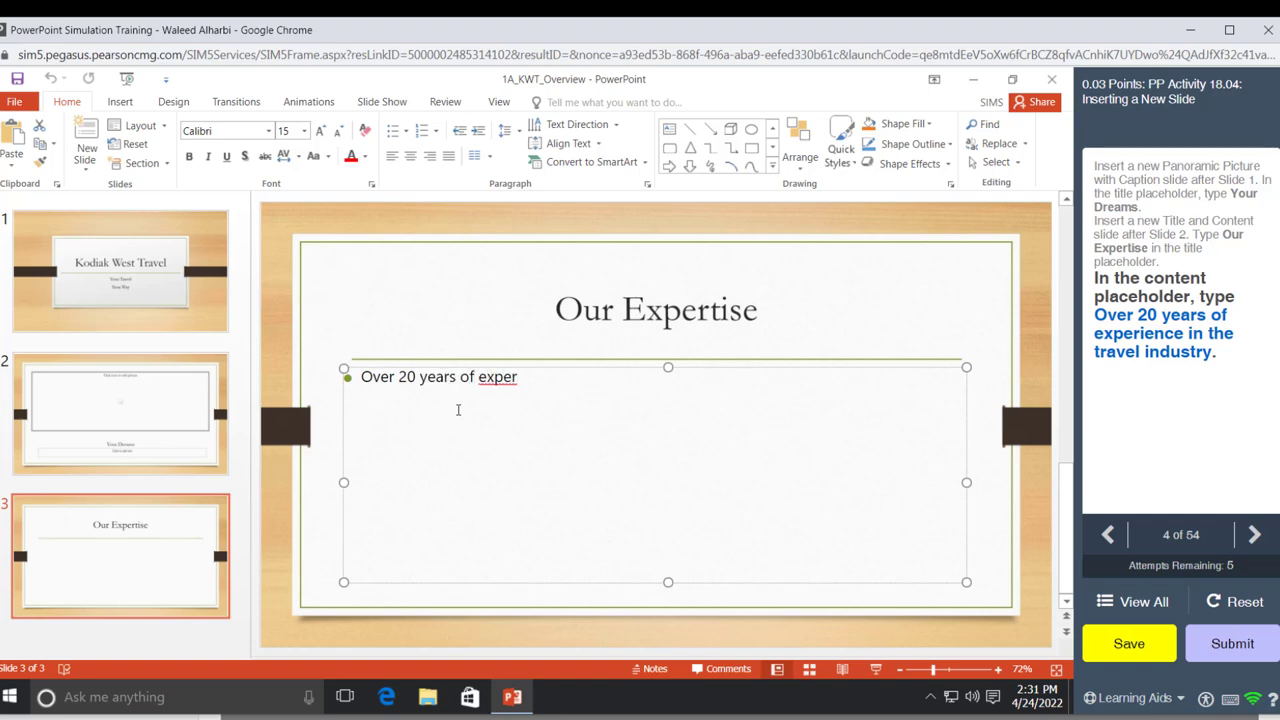
text(ience in hte travel indus)
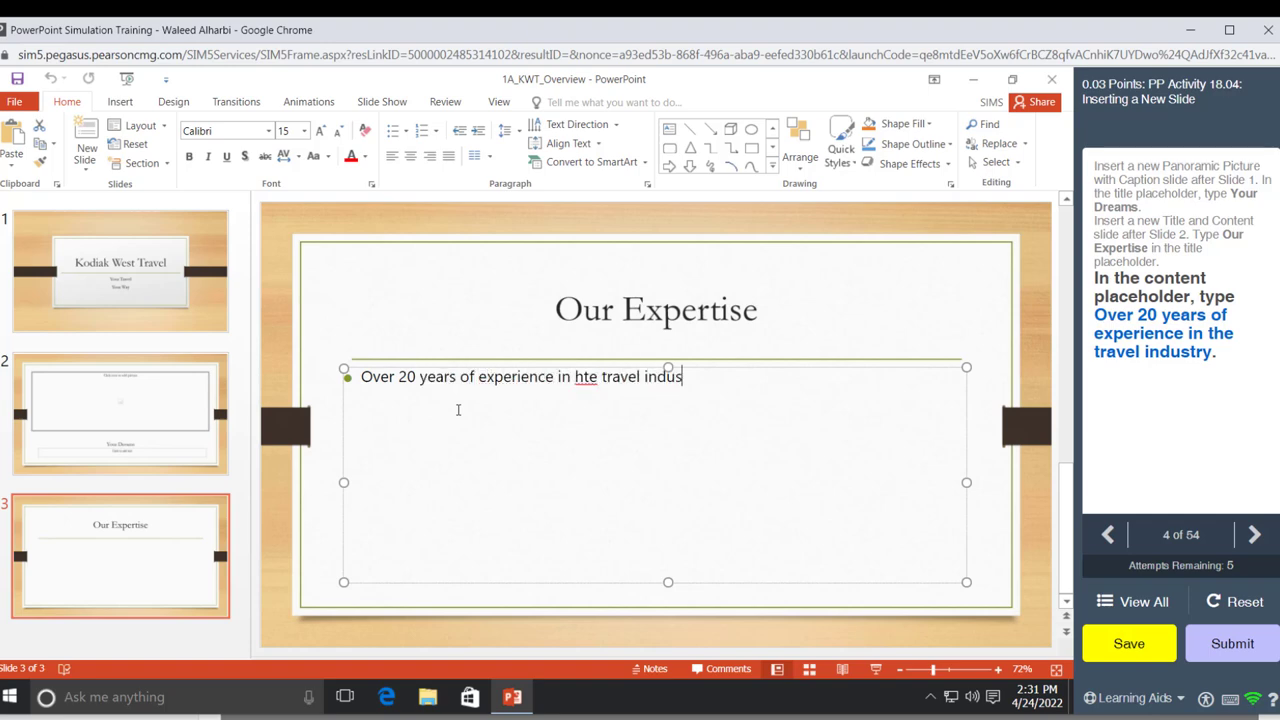
text(try.)
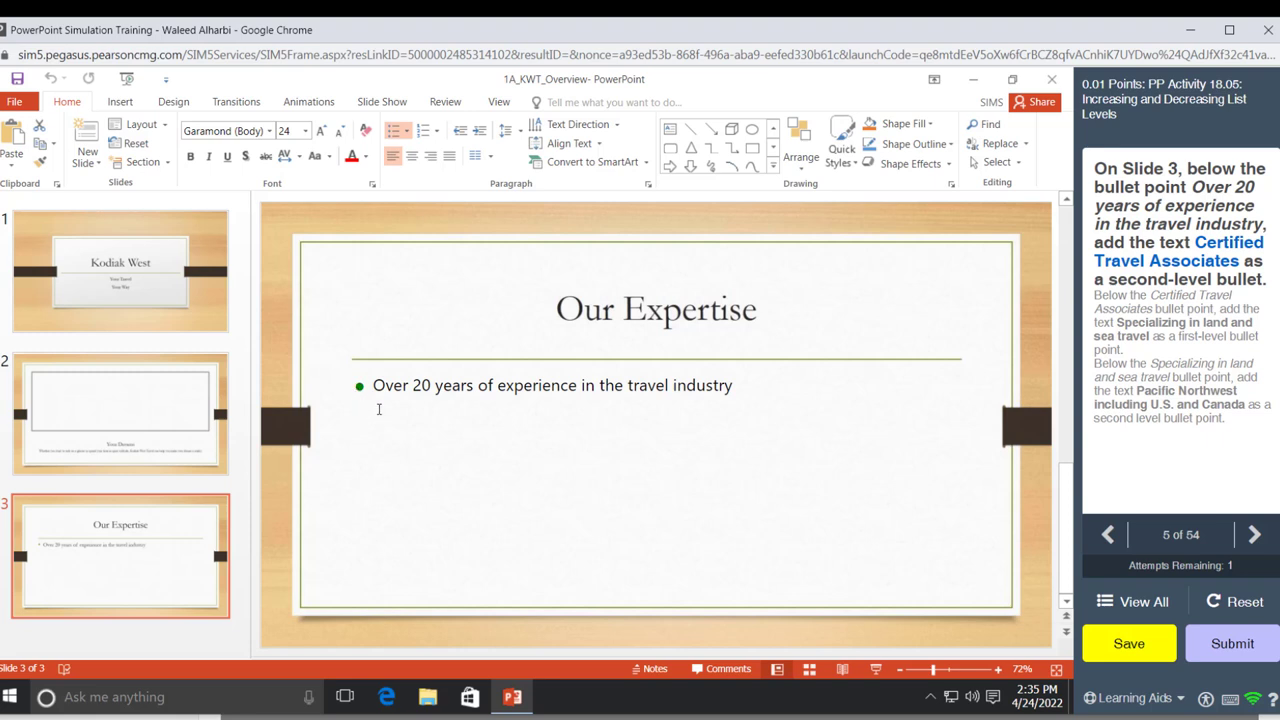
Add the second-level bullet 'Certified Travel Associates' under the first bullet
click(736, 386)
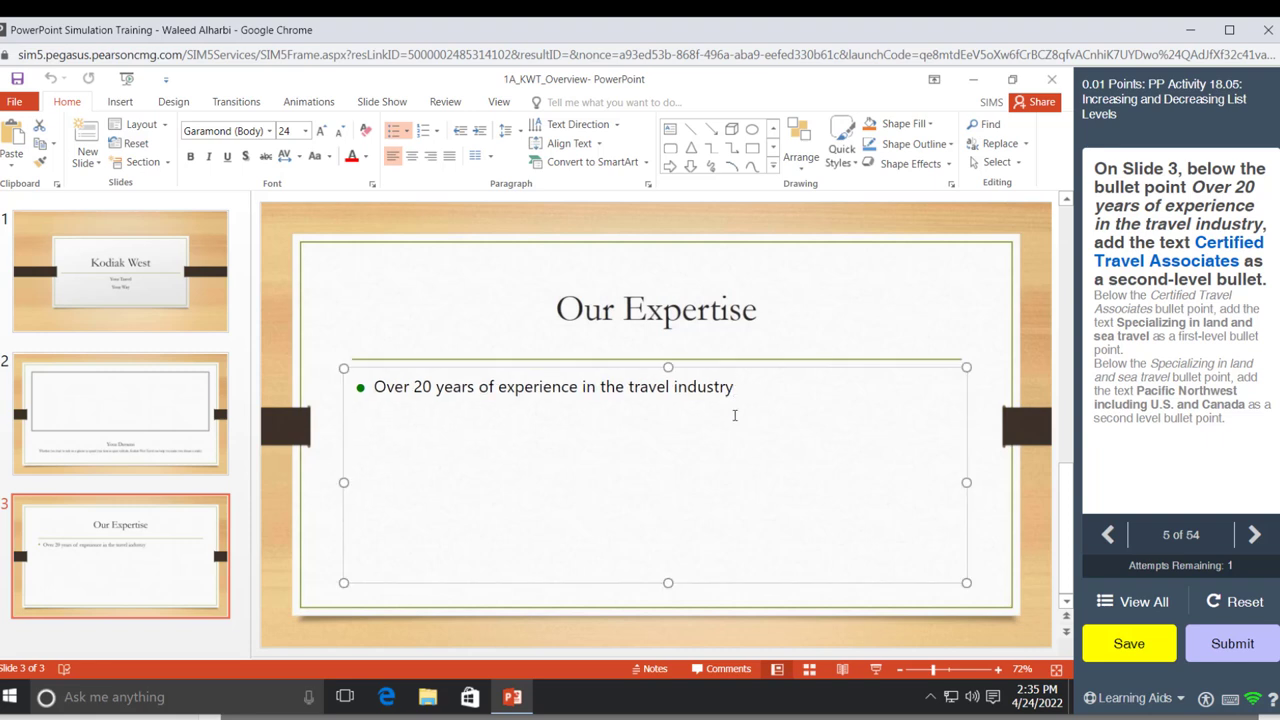
key(Return)
key(Tab)
text(Cer)
text(tifie)
text(d Travel Associates)
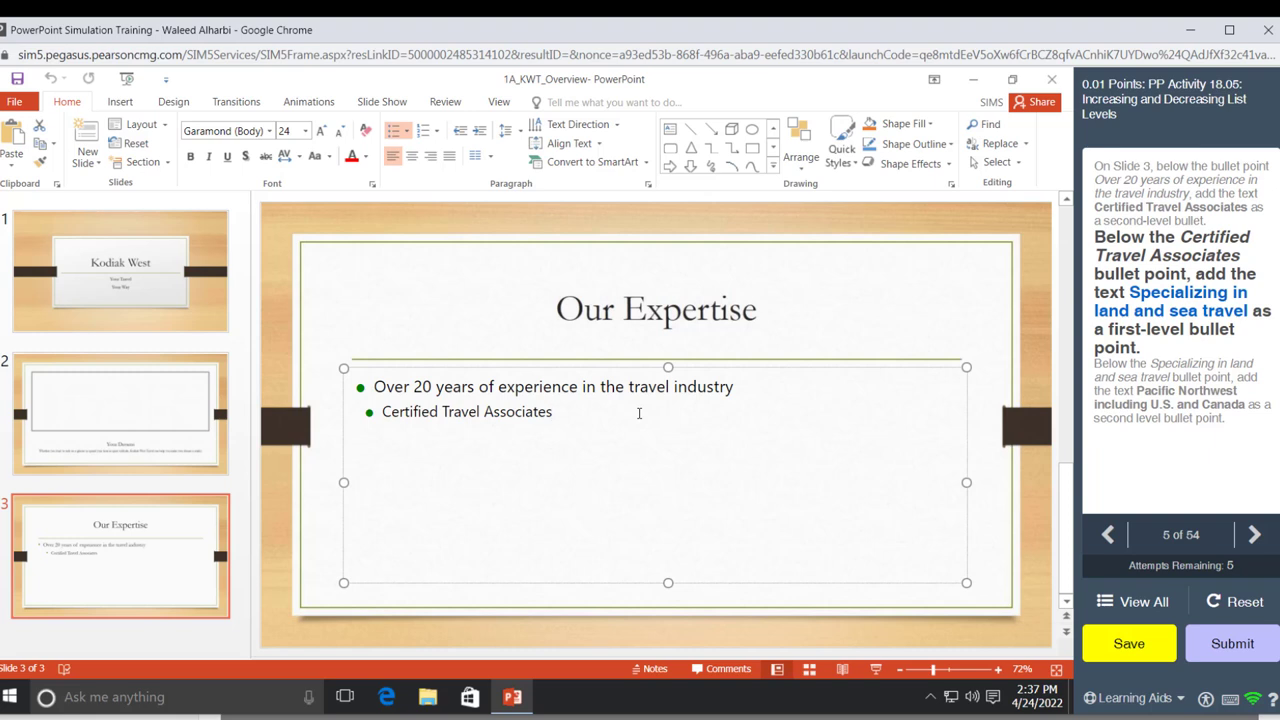
Add first-level bullet 'Specializing in land and sea travel' with sub-bullet 'Pacific Northwest including U.S. and Canada'
key(Return)
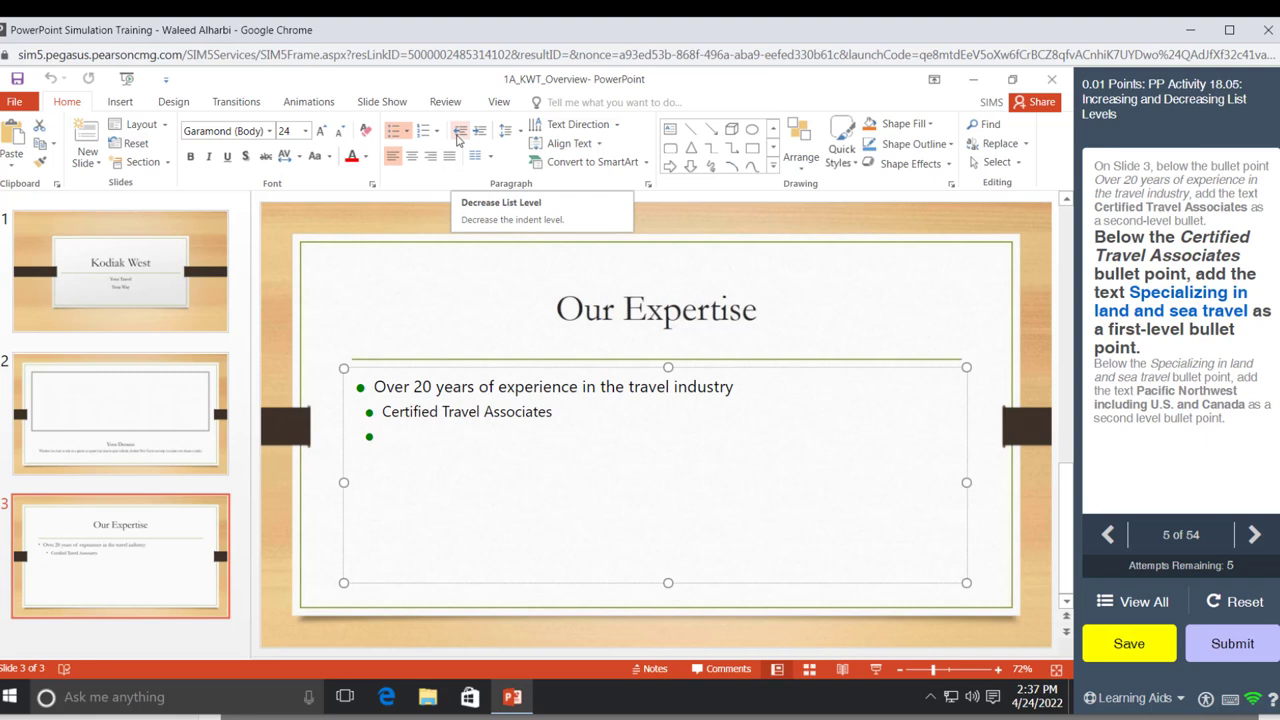
click(457, 138)
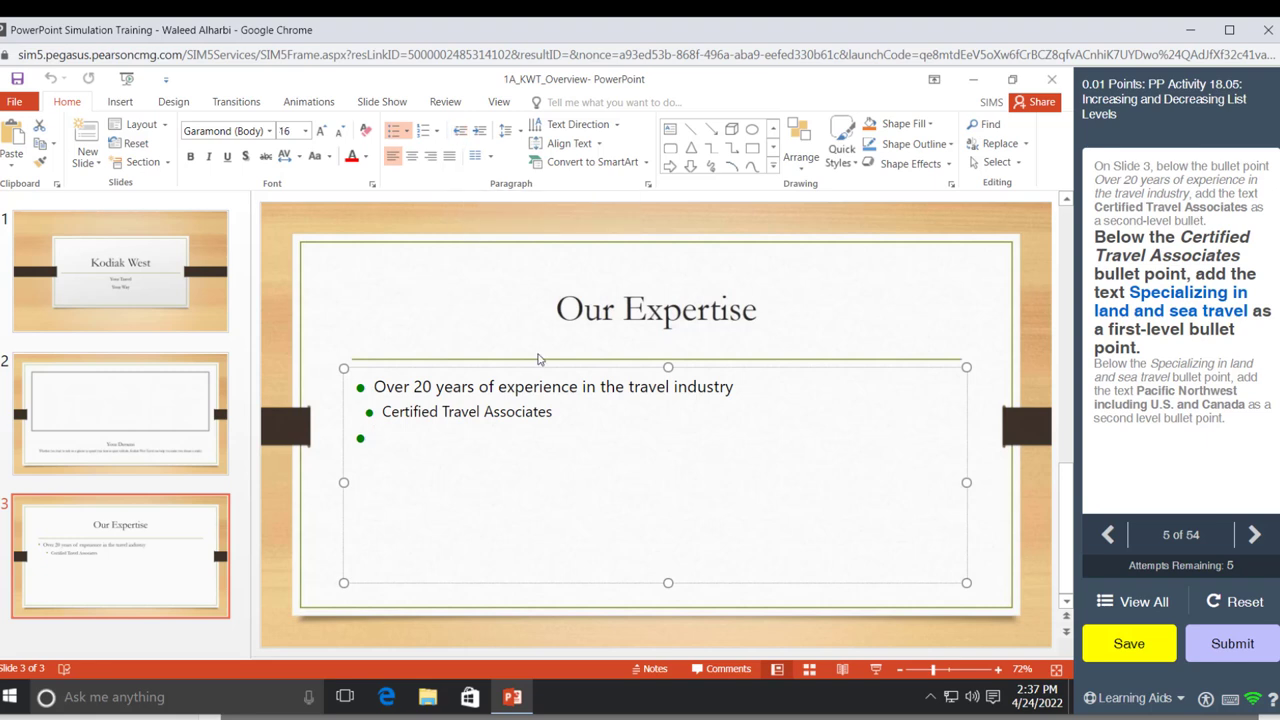
text(S)
text(pecial)
text(izing )
text(in)
text( land and)
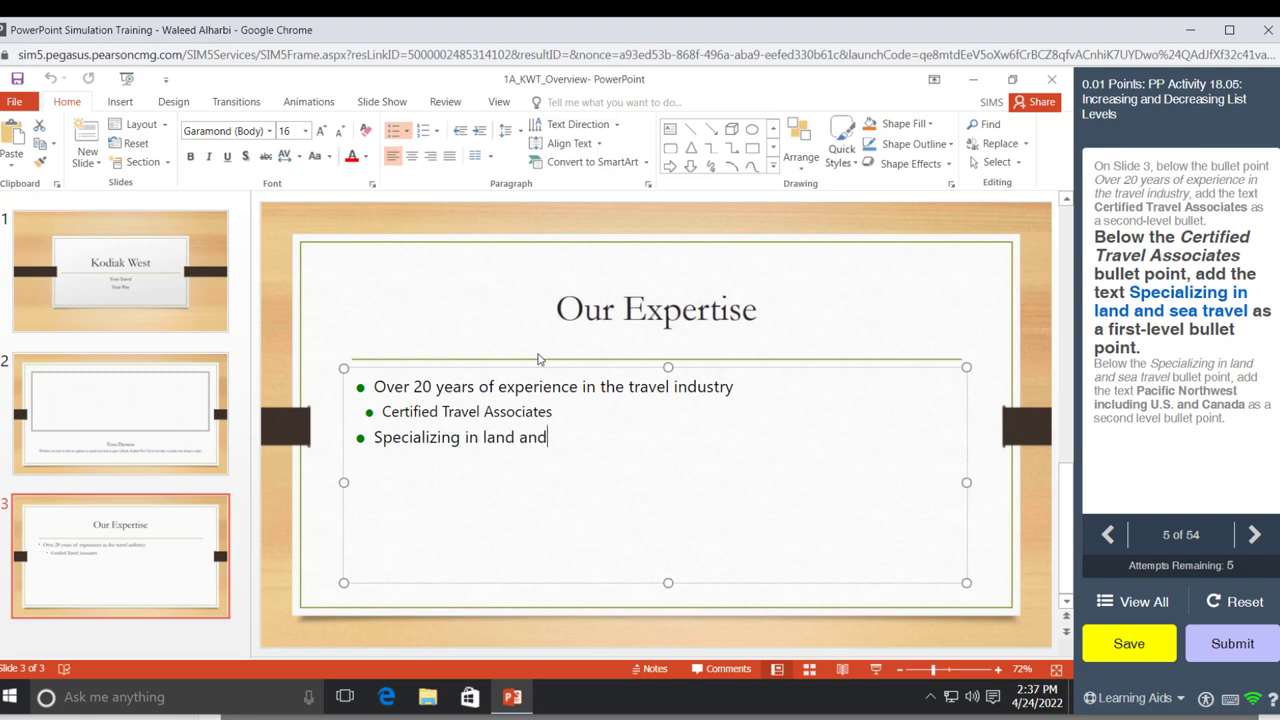
text( sea trav)
text(el)
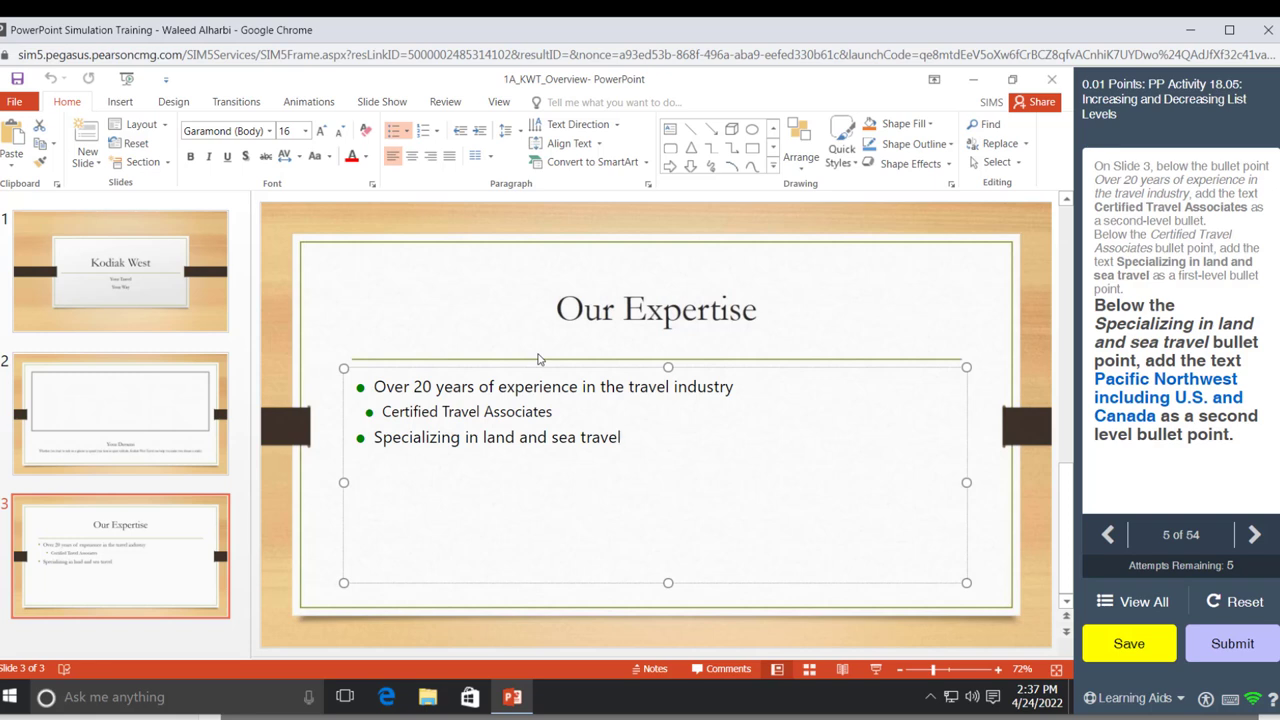
key(Return)
key(Tab)
text(Pa)
text(cific)
text(Northwe)
text(st including U.S. and)
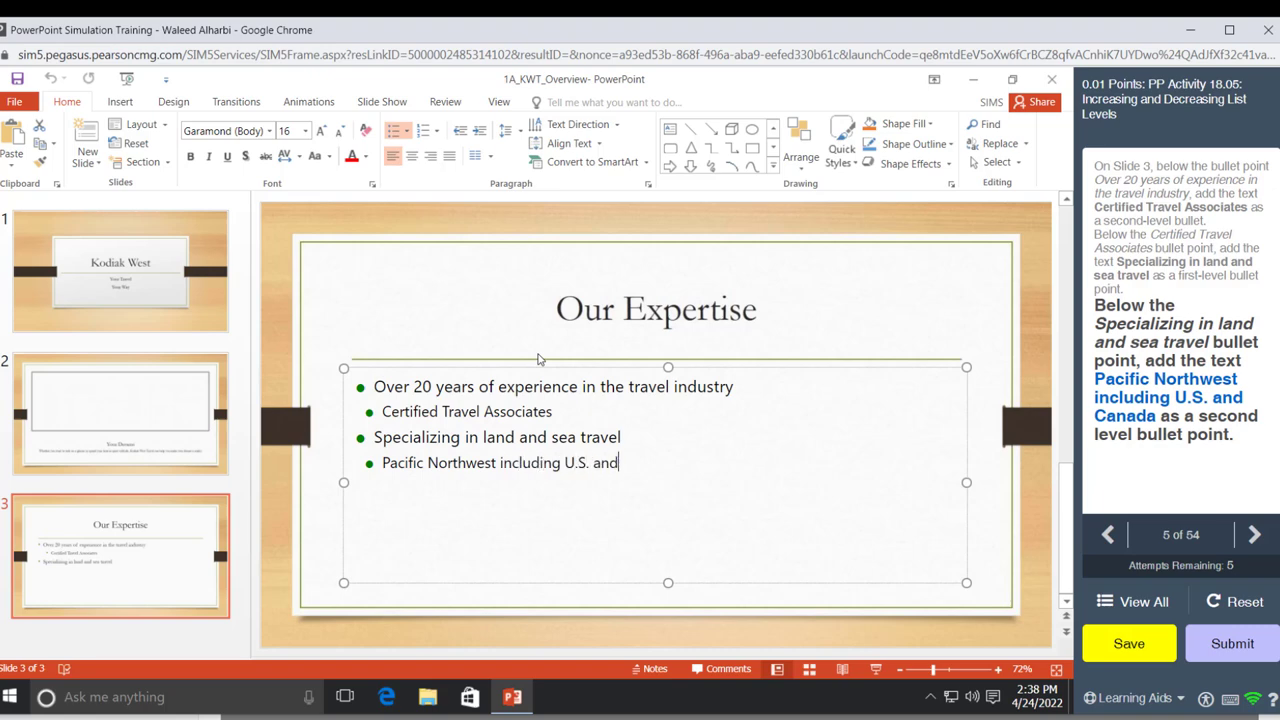
text( Canada)
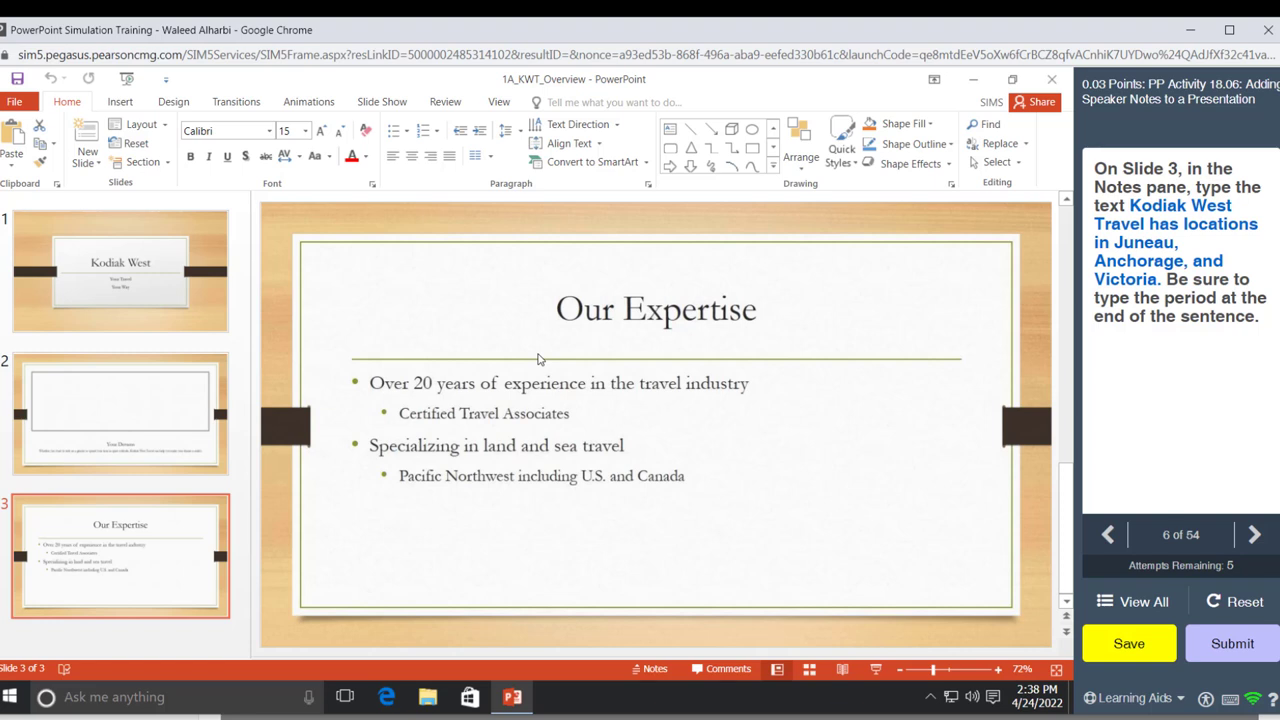
Add the speaker note 'Kodiak West Travel has locations in Juneau, Anchorage, and Victoria', fixing the typo
click(655, 669)
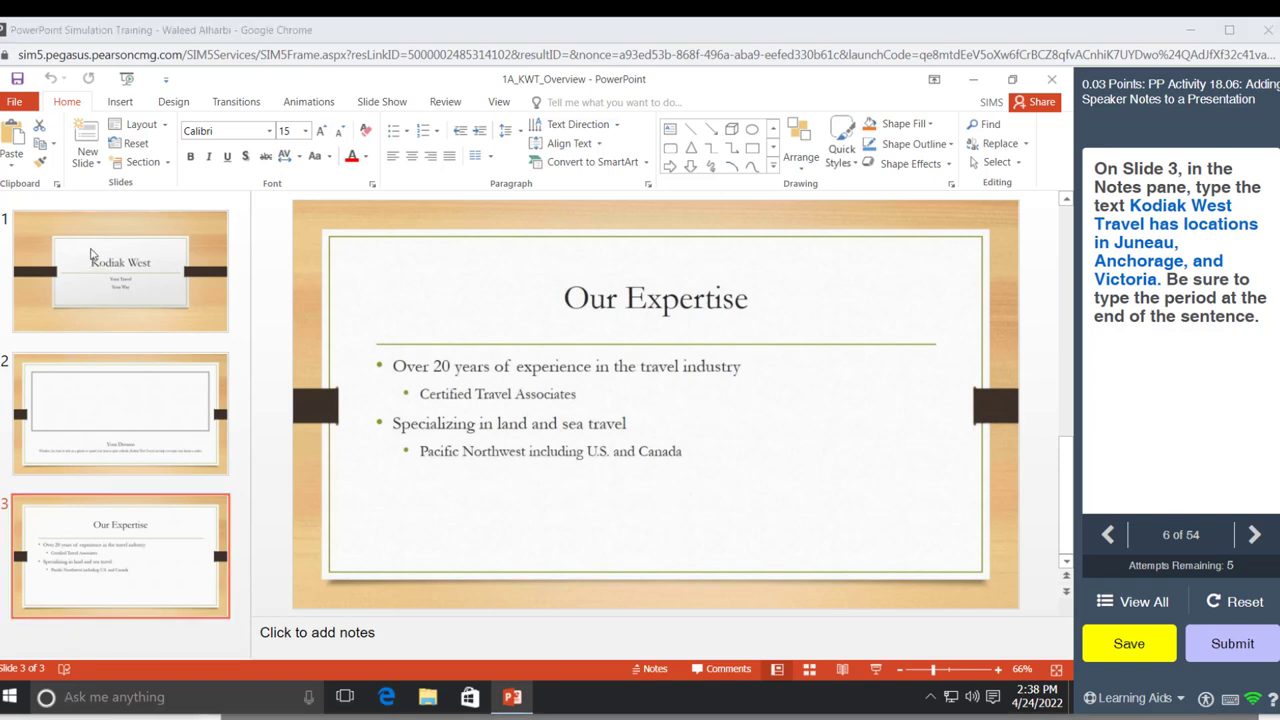
click(315, 632)
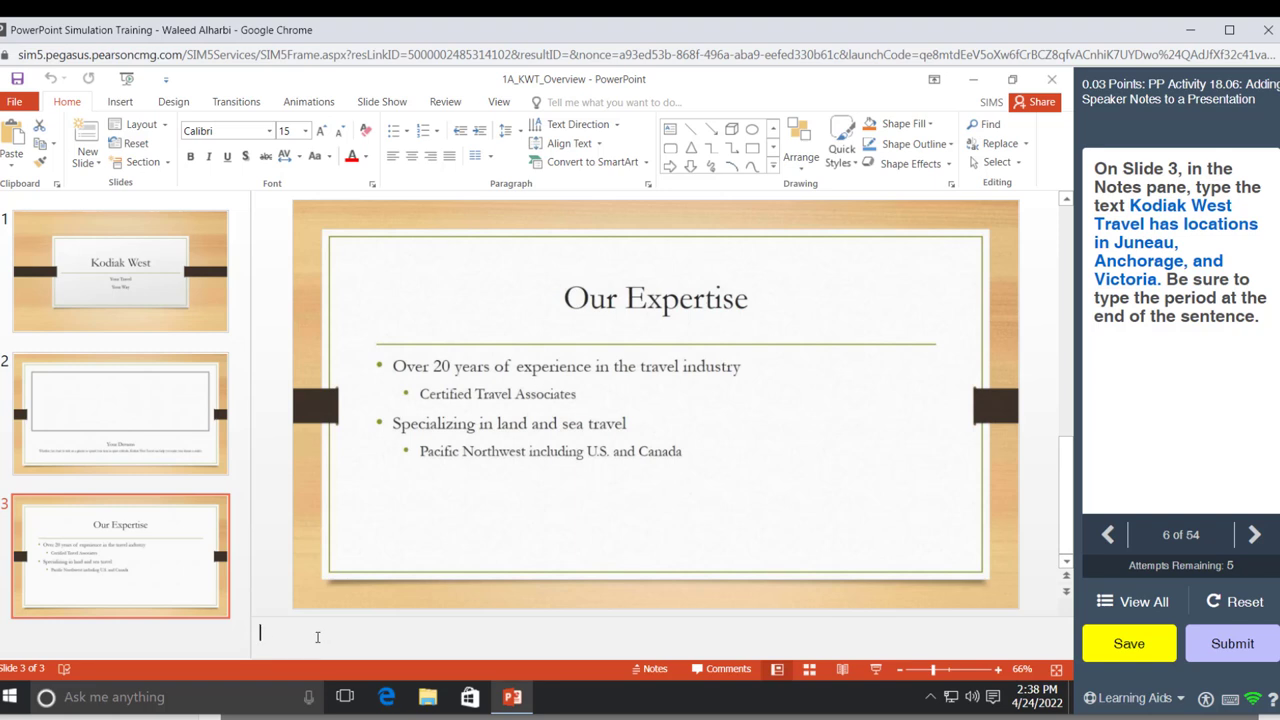
text(Kodiak West Travel has lo)
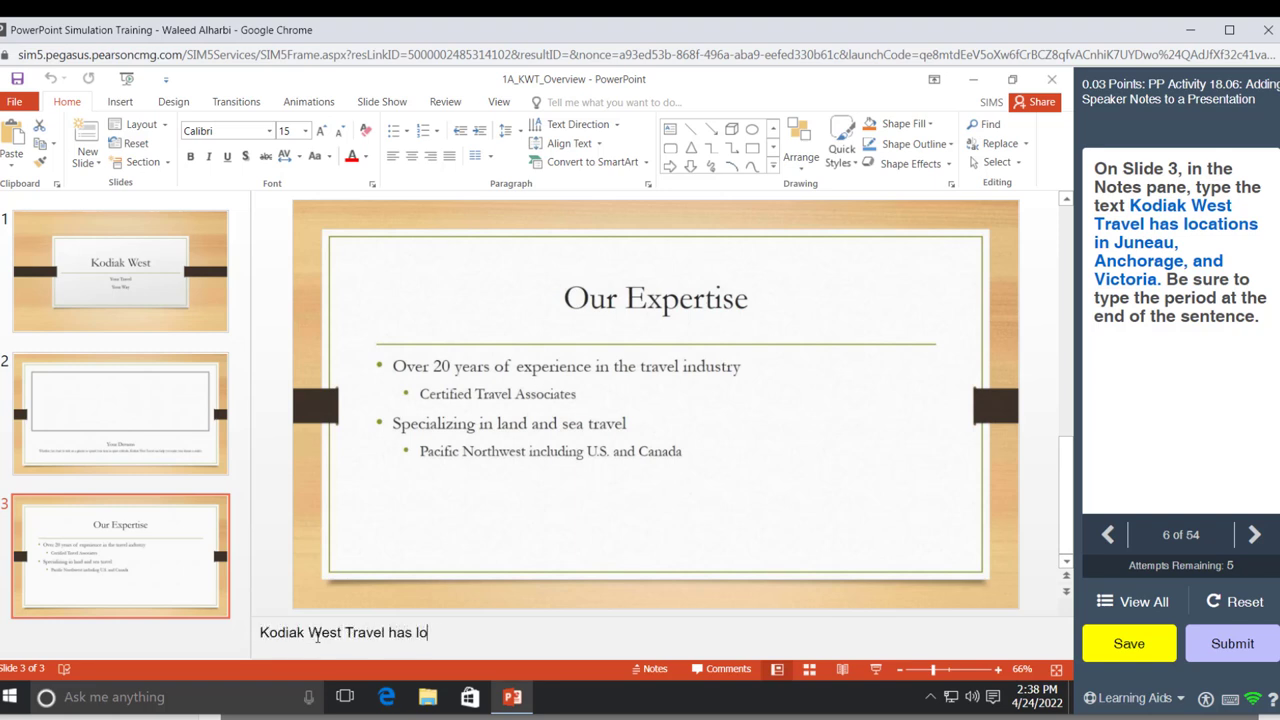
text(cations in Juneau,)
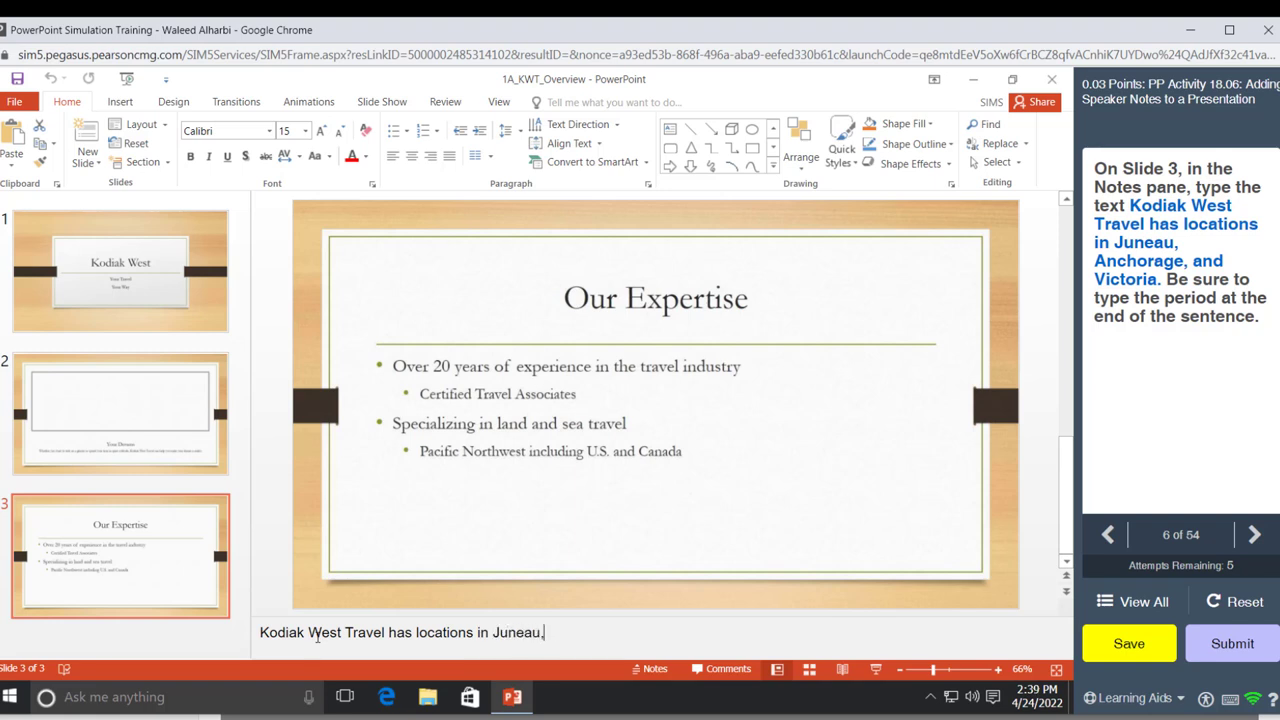
text( Anchroage)
text(, and Victoria.)
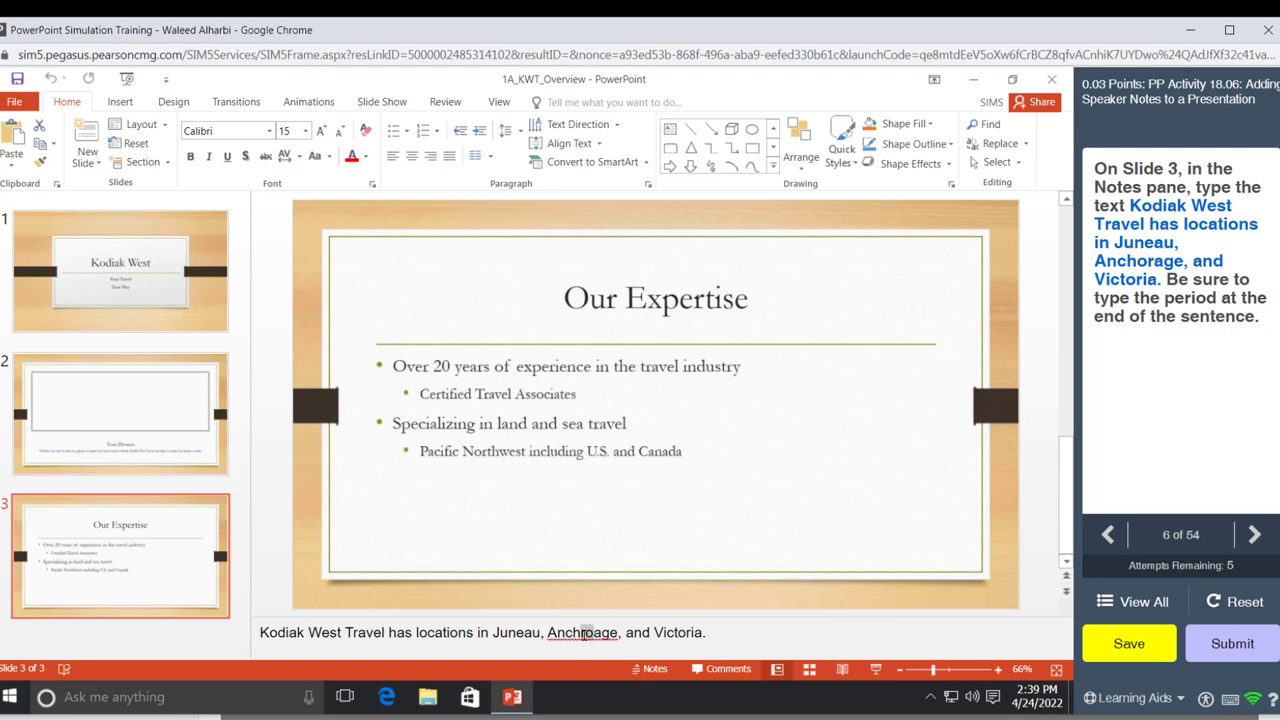
click(584, 634)
text(o)
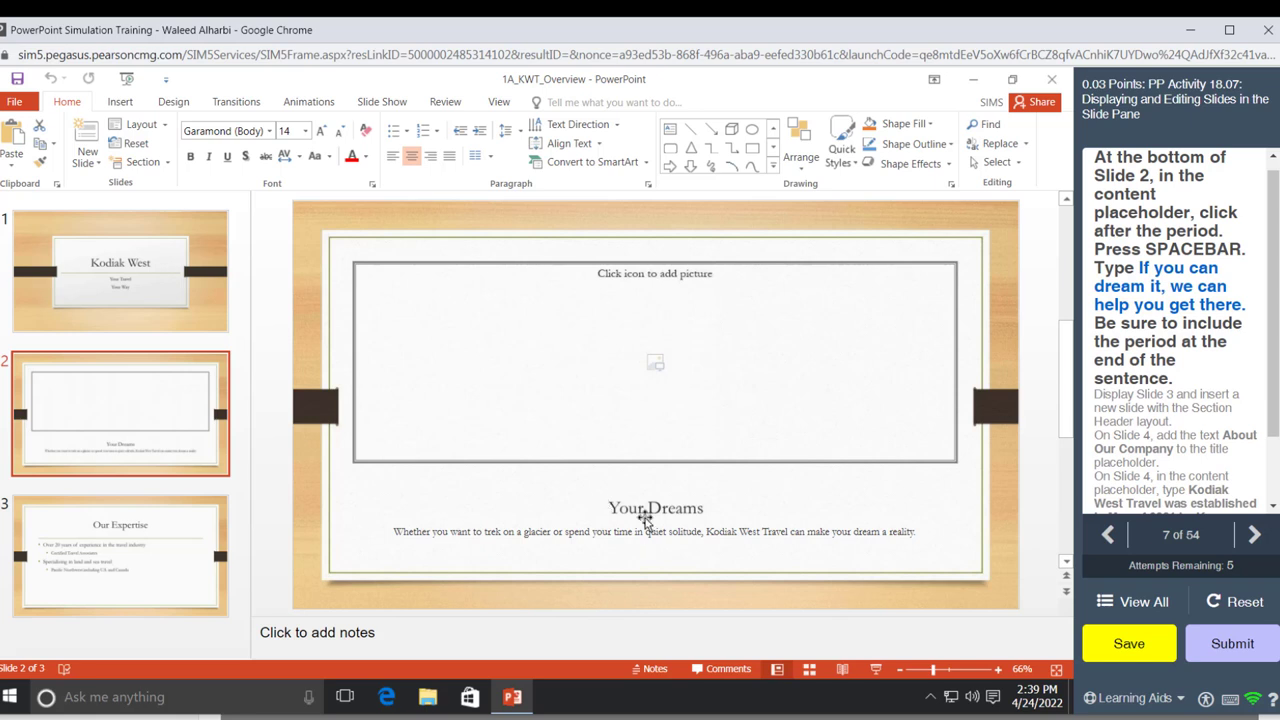
Append 'If you can dream it, we can help you get there.' to slide 2's caption, then show slide 3
click(641, 529)
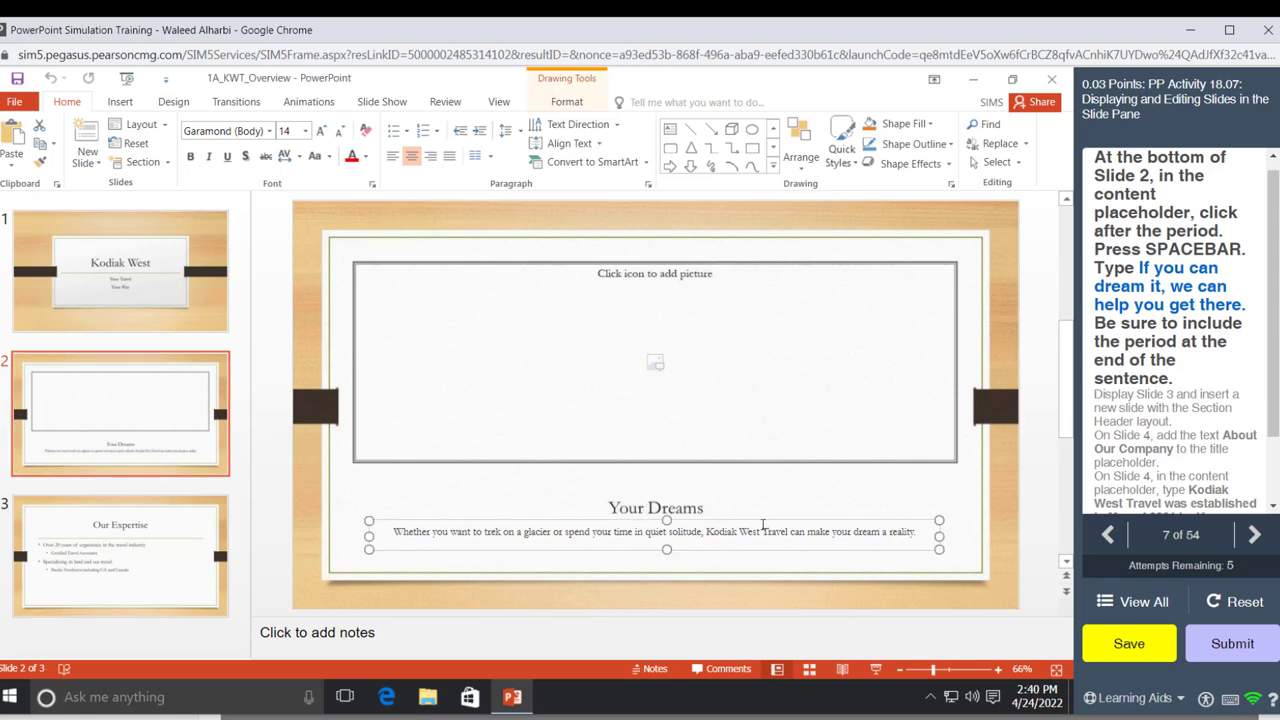
click(917, 532)
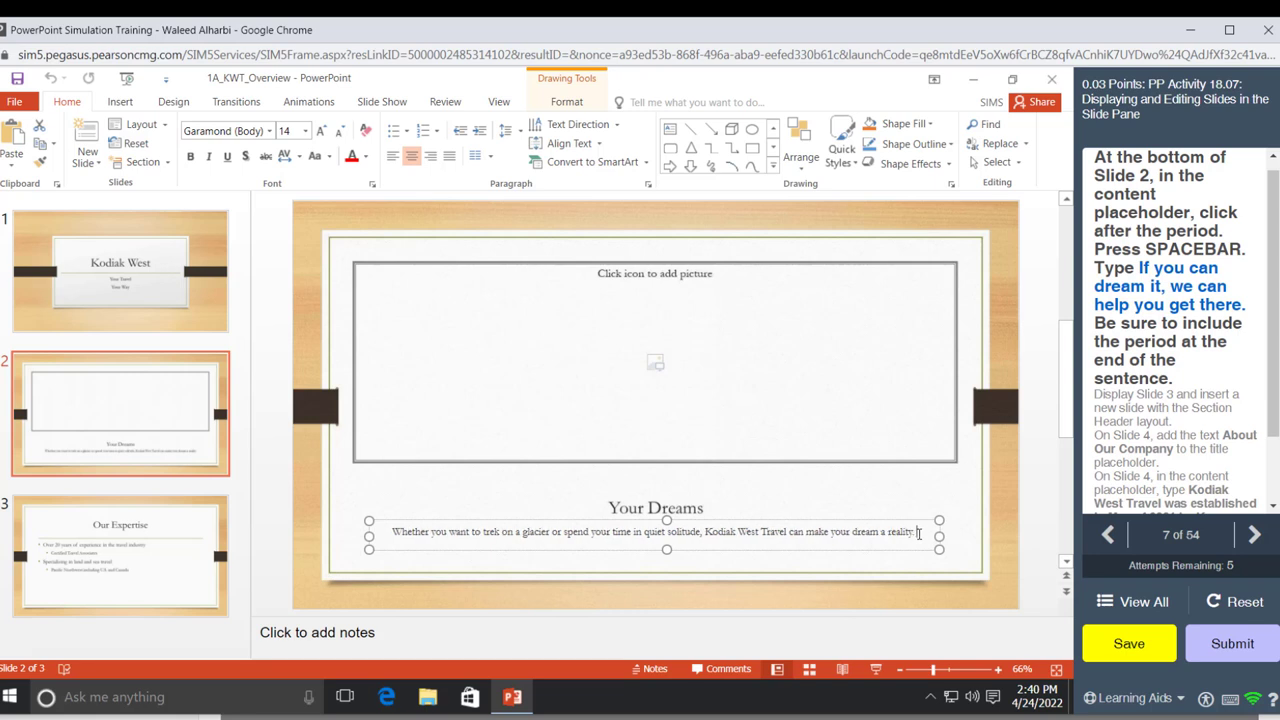
text(If)
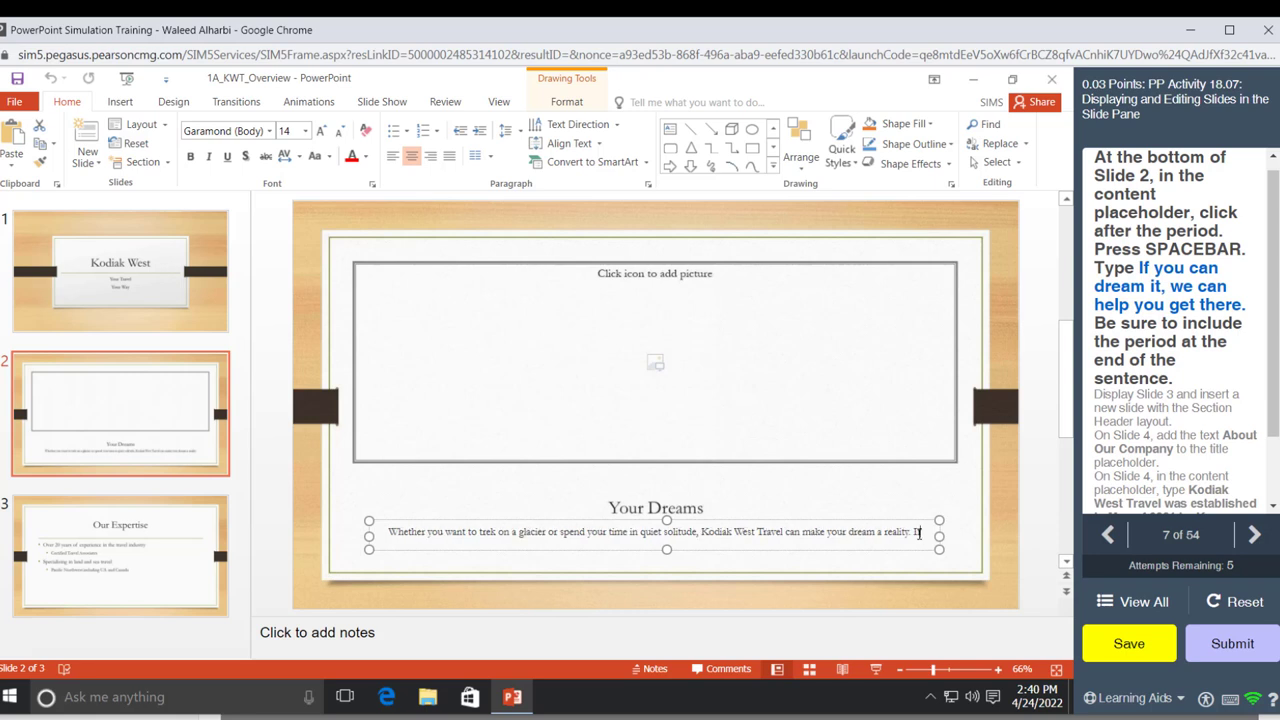
text( you c)
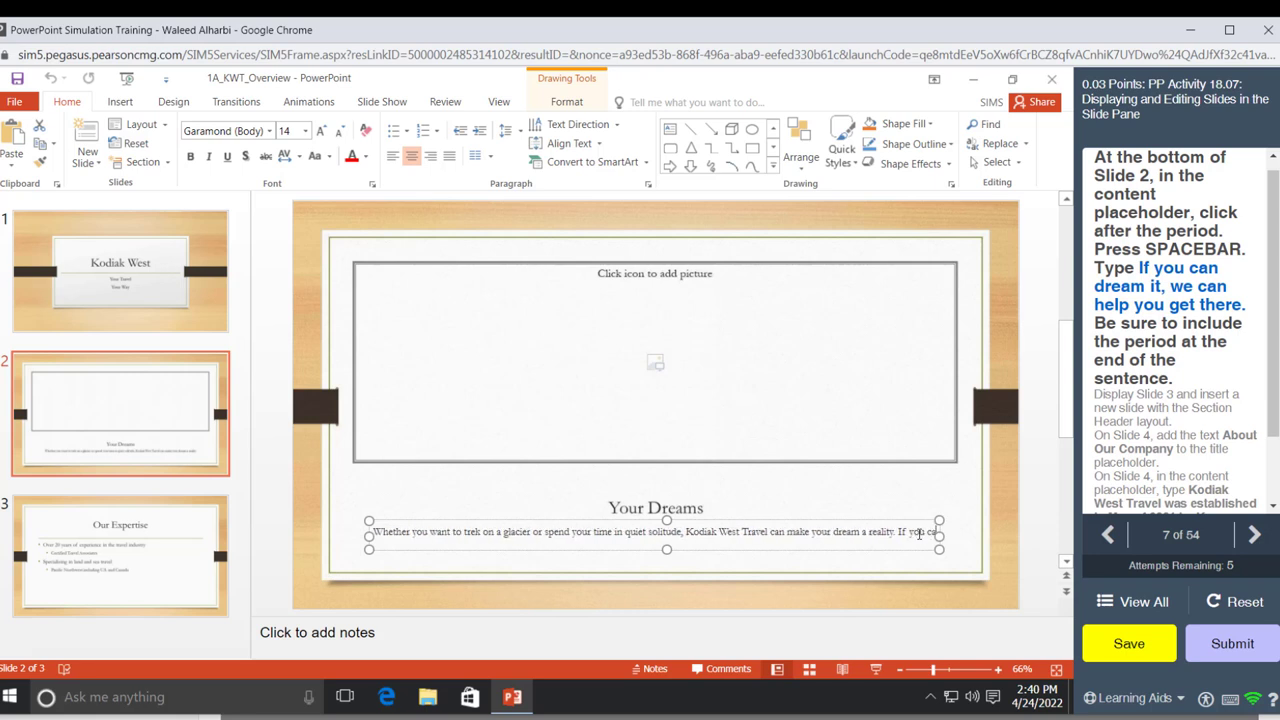
text(an drea)
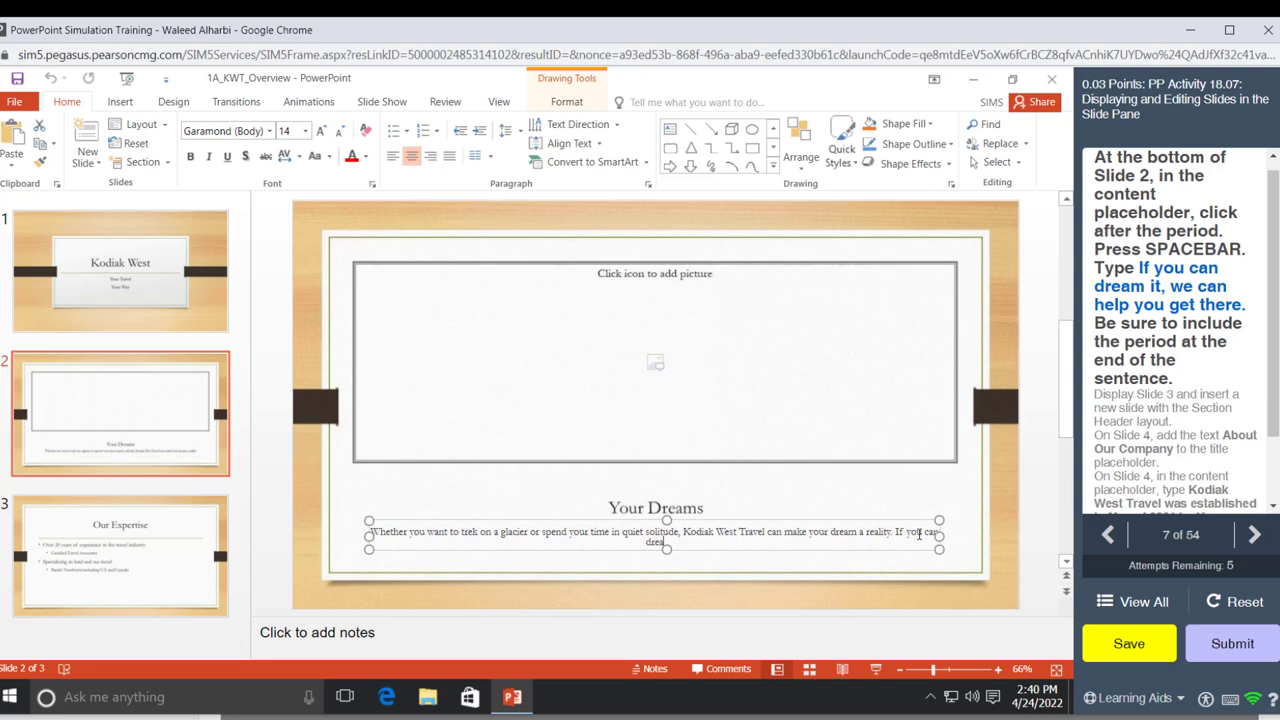
text(m it)
text(, we )
text(can help)
text( you )
text(get there)
text(.)
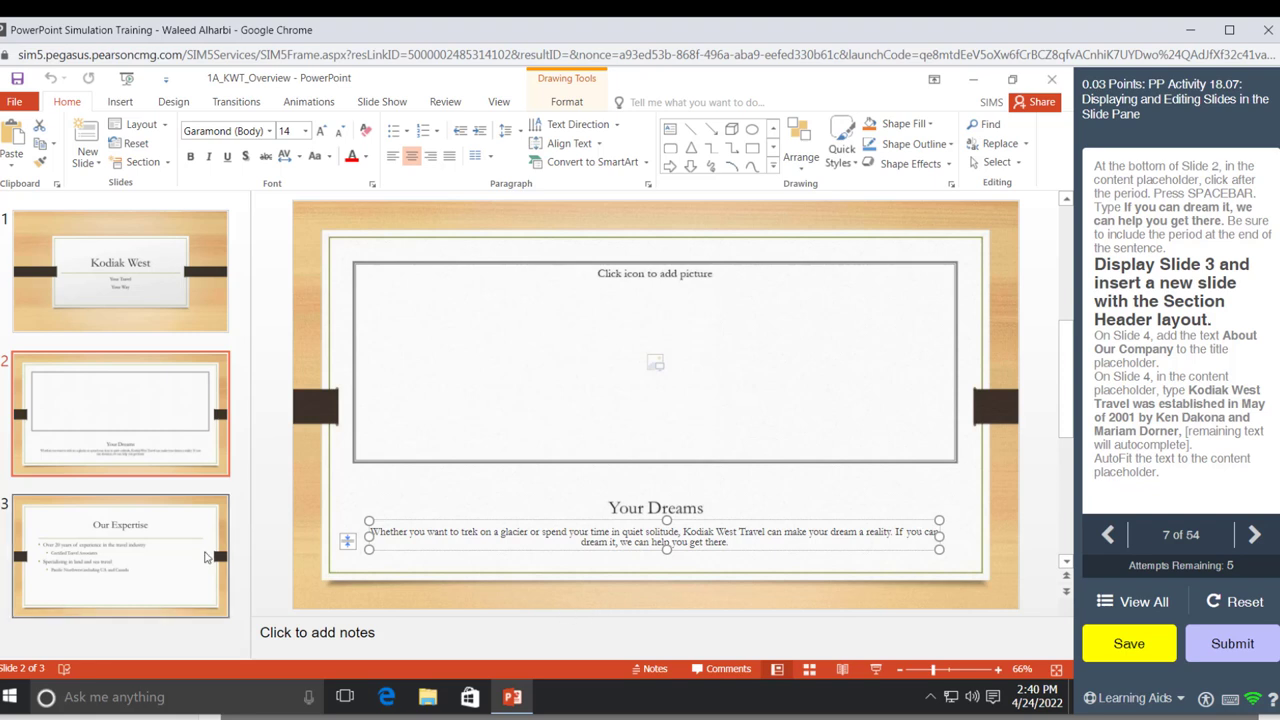
click(139, 551)
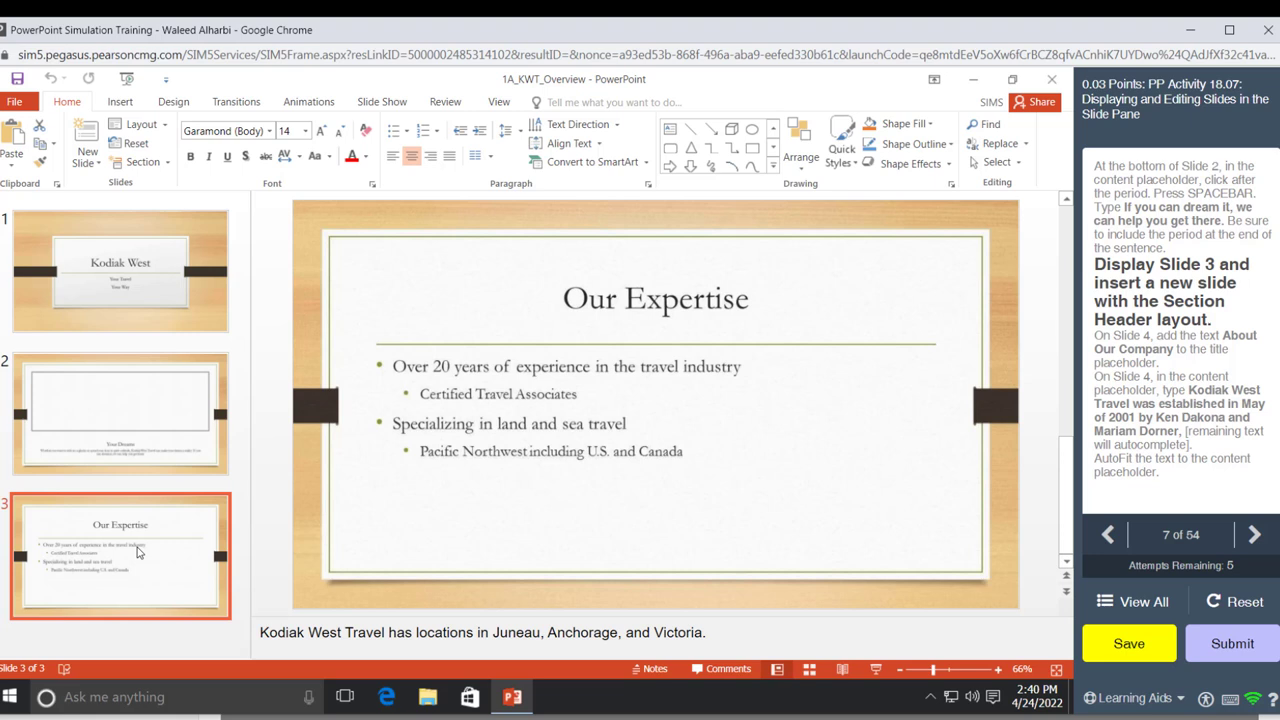
Add a Section Header slide after slide 3 and title it 'About Our Company', fixing the typo
click(89, 170)
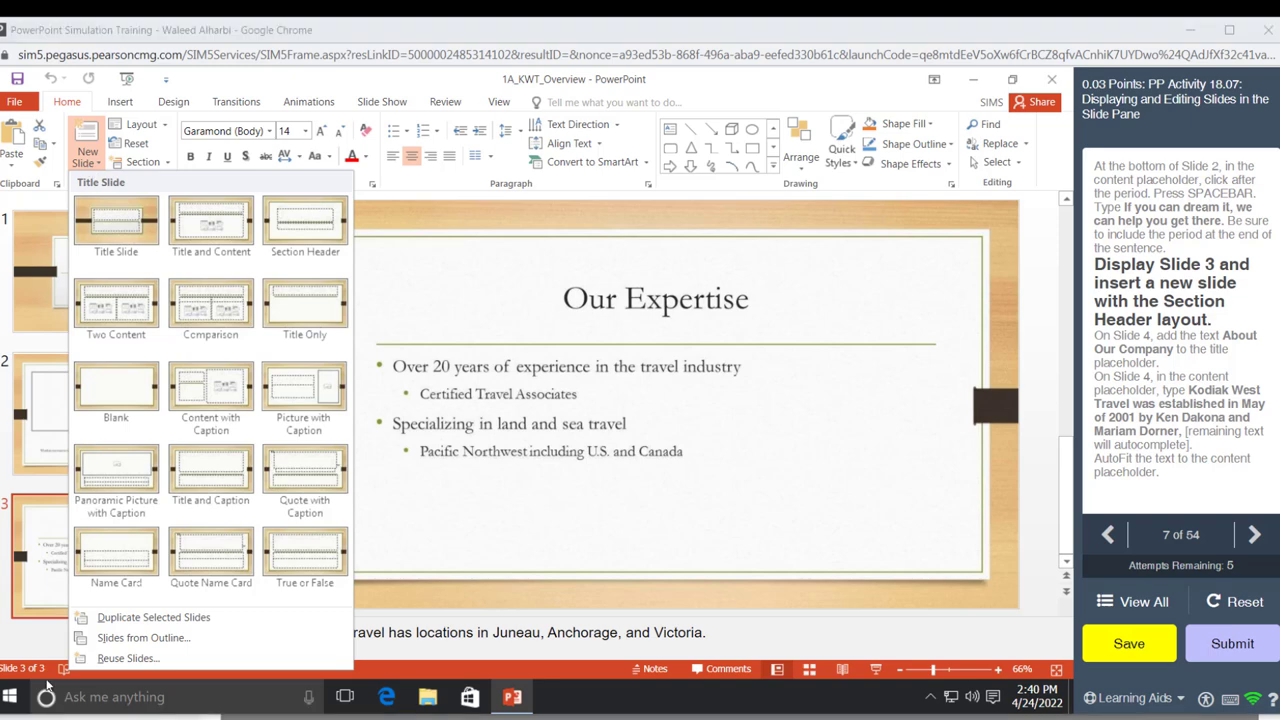
click(300, 230)
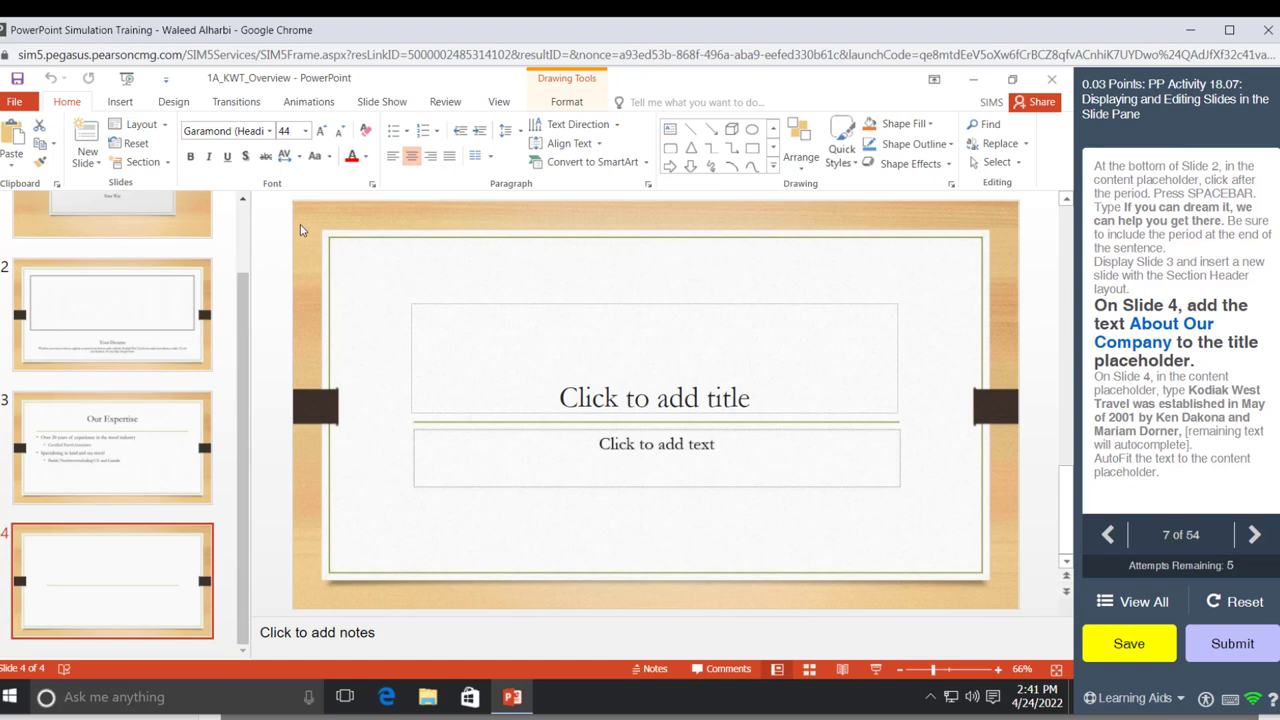
click(518, 363)
text(Ab)
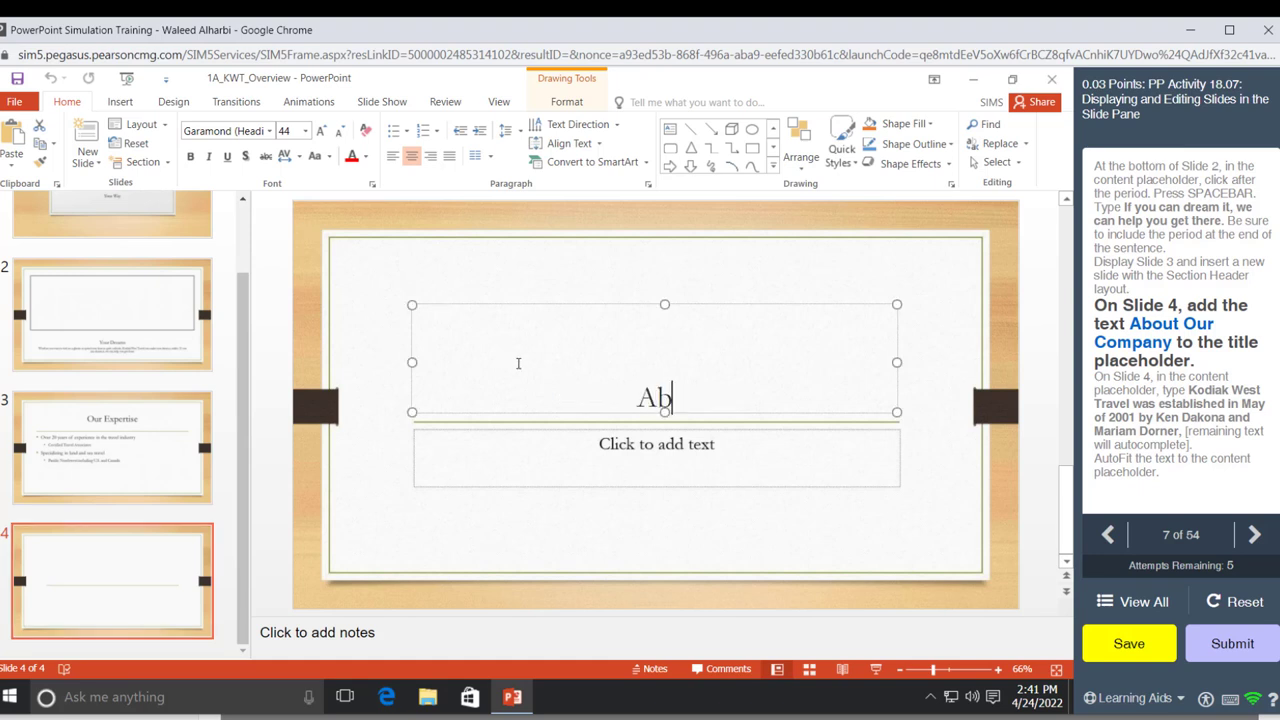
text(out )
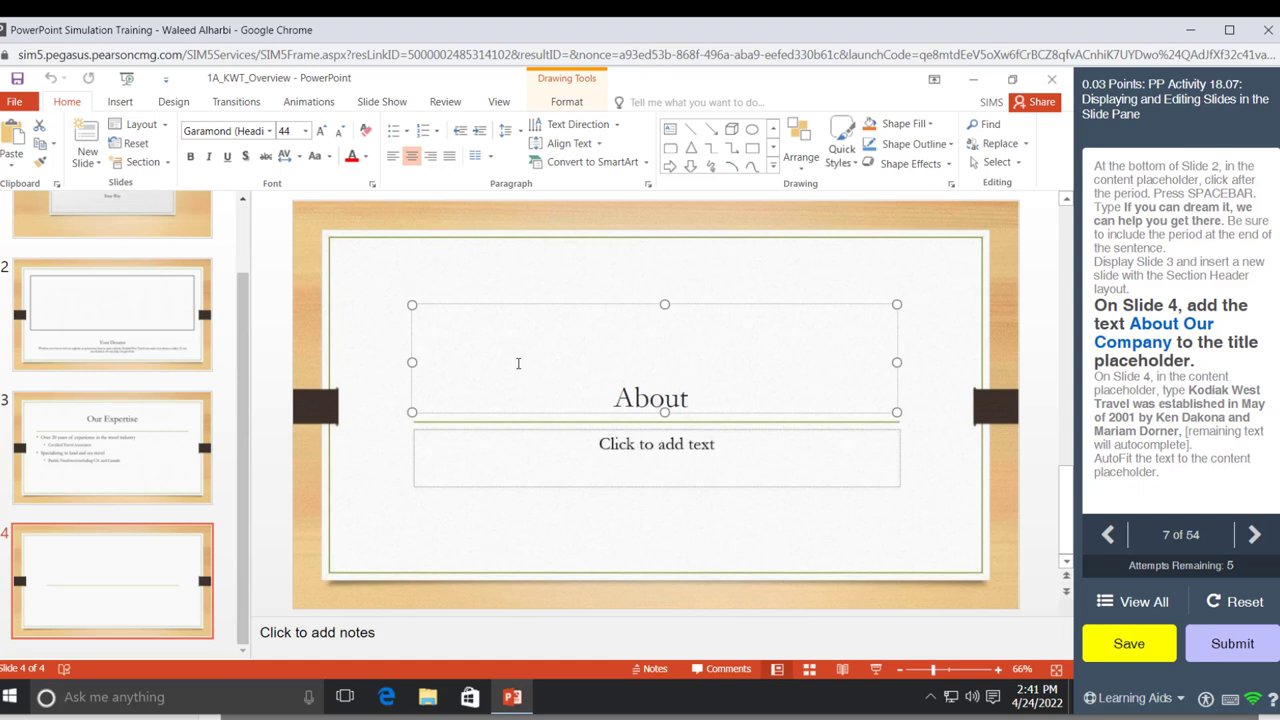
text(O)
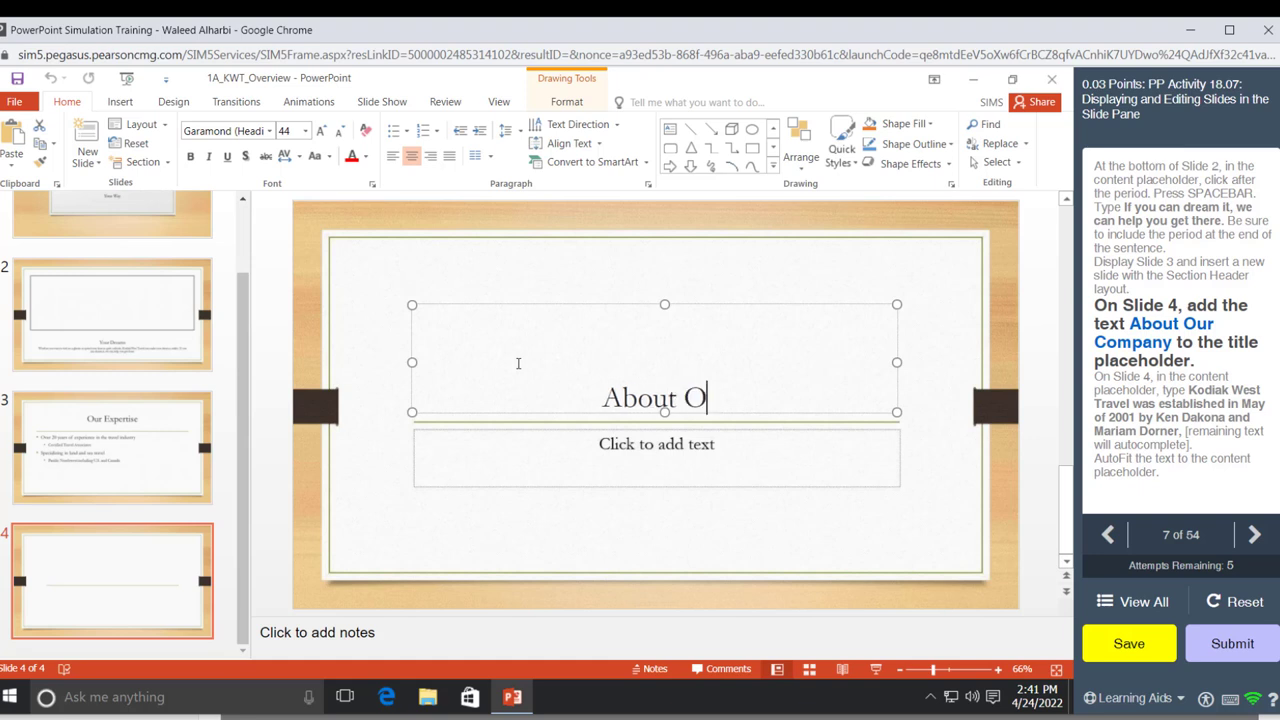
text(ur Co)
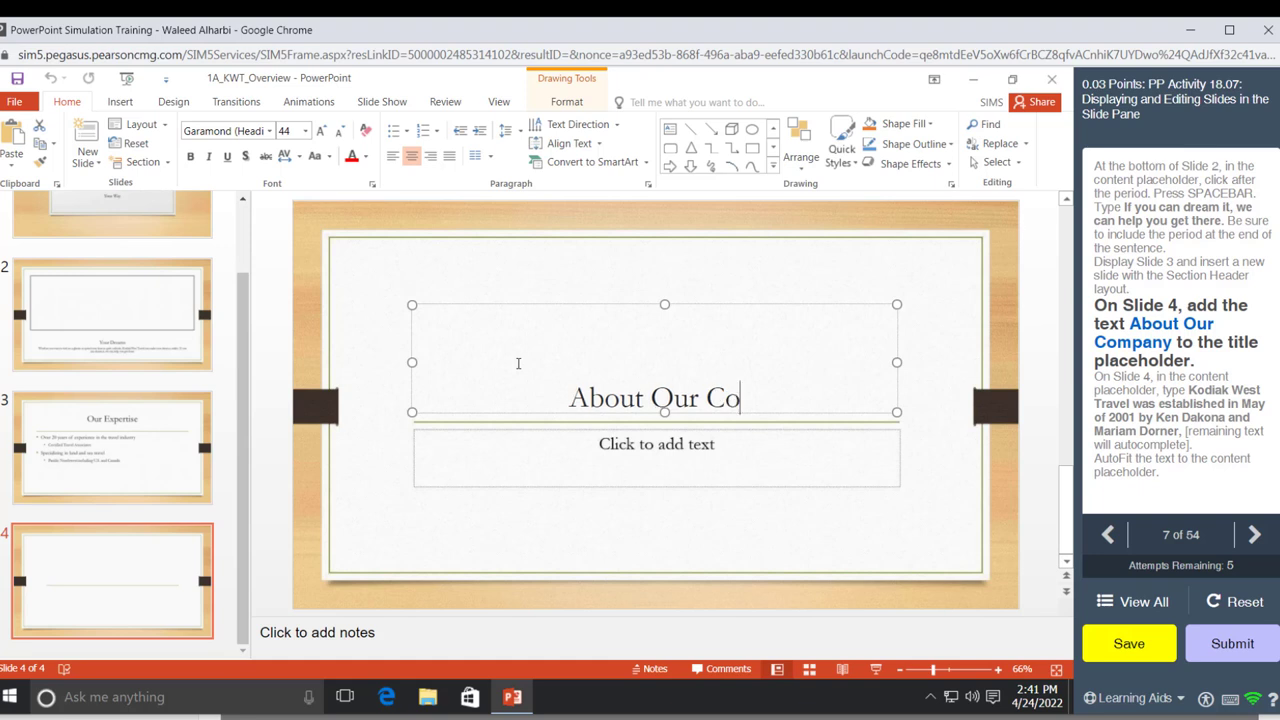
text(many)
key(BackSpace)
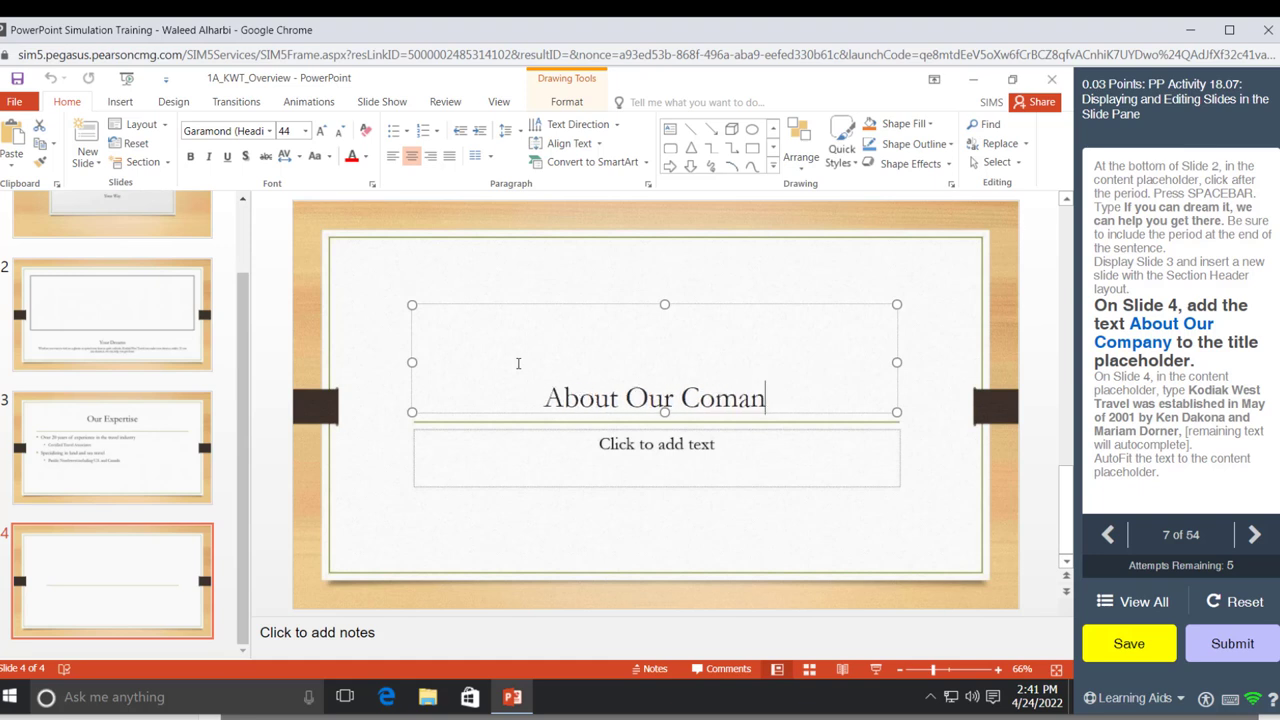
key(BackSpace)
key(BackSpace)
key(BackSpace)
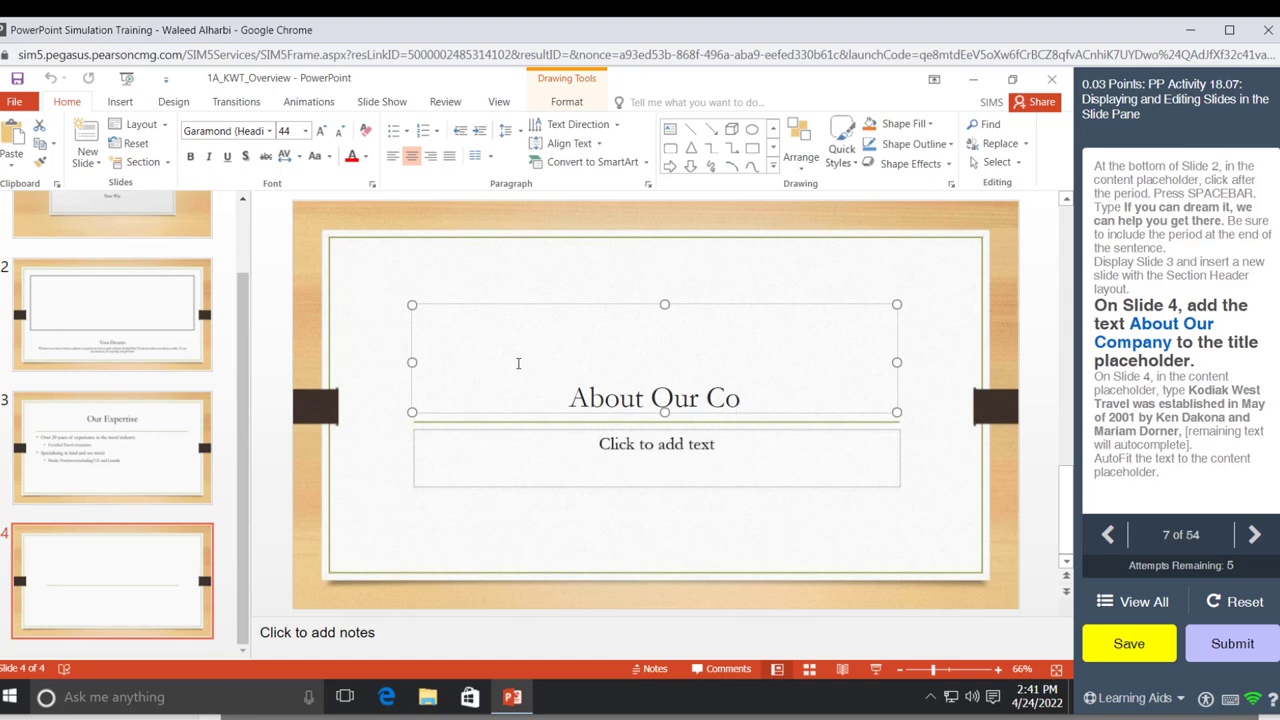
text(m)
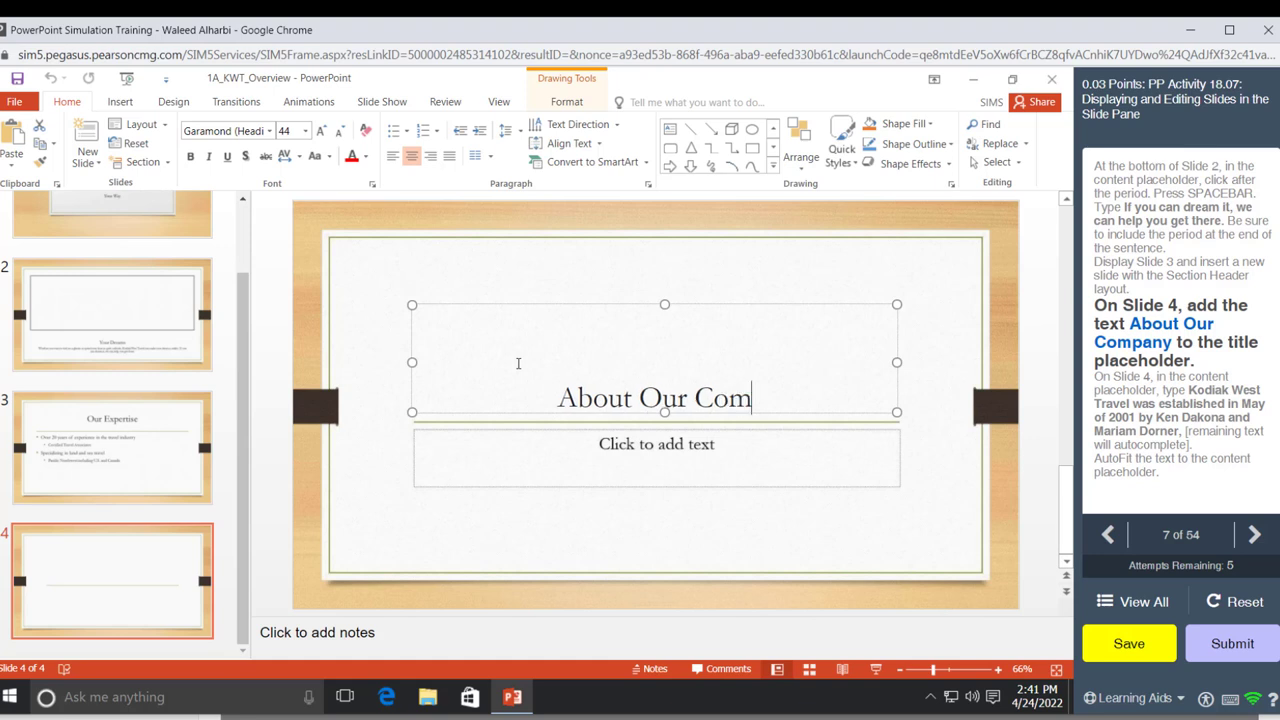
text(pany)
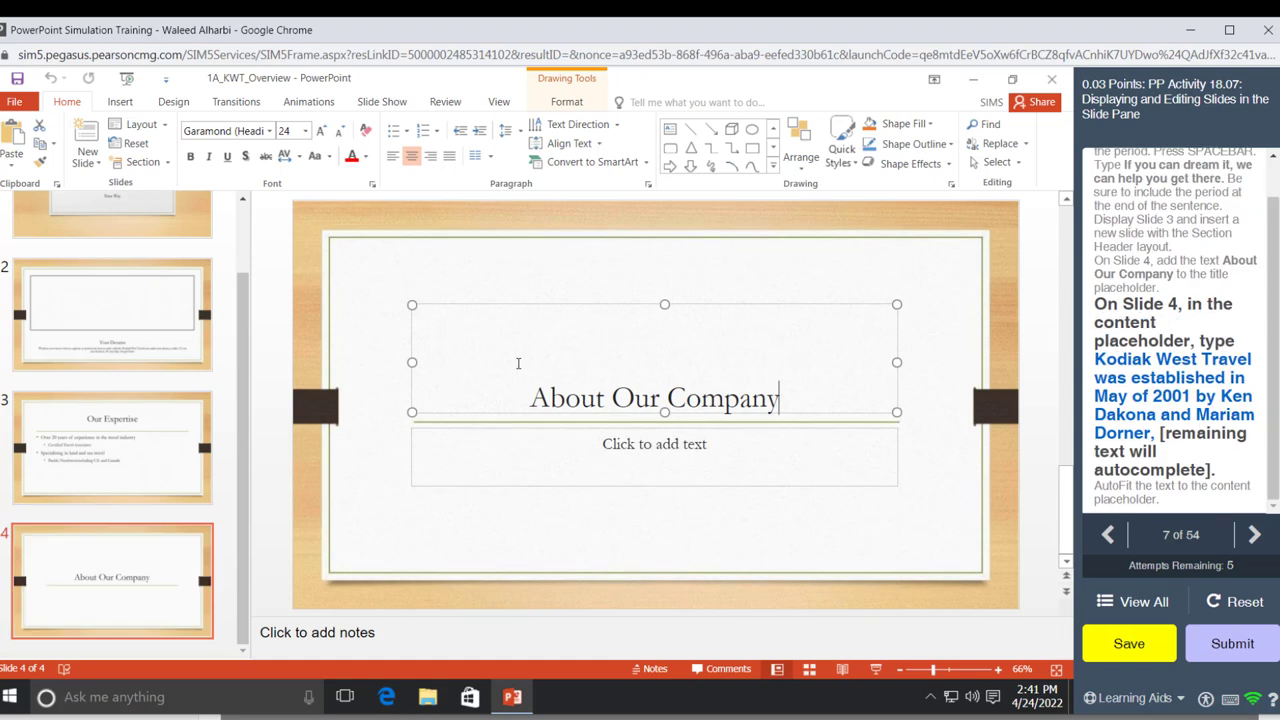
Type the paragraph on Kodiak West Travel's May 2001 founding into the body placeholder
click(608, 455)
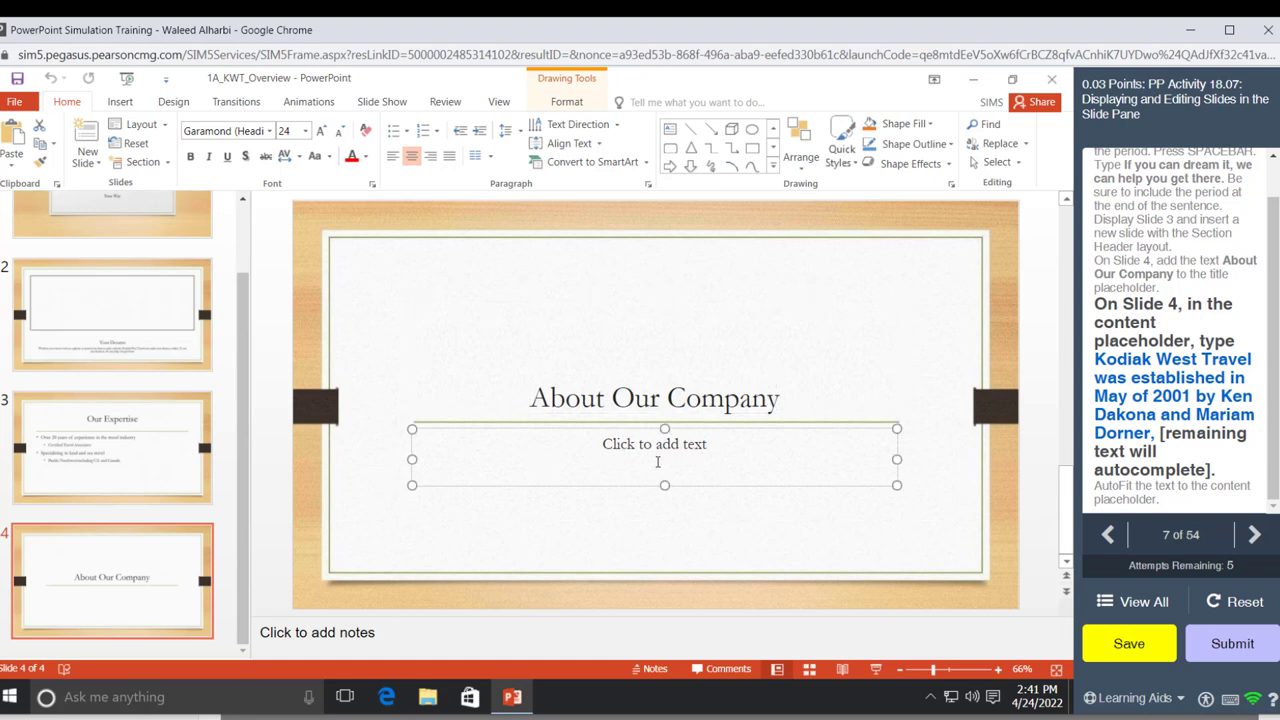
click(657, 461)
text(K)
text(odiak West Travel was e)
text(stablished in May of 2)
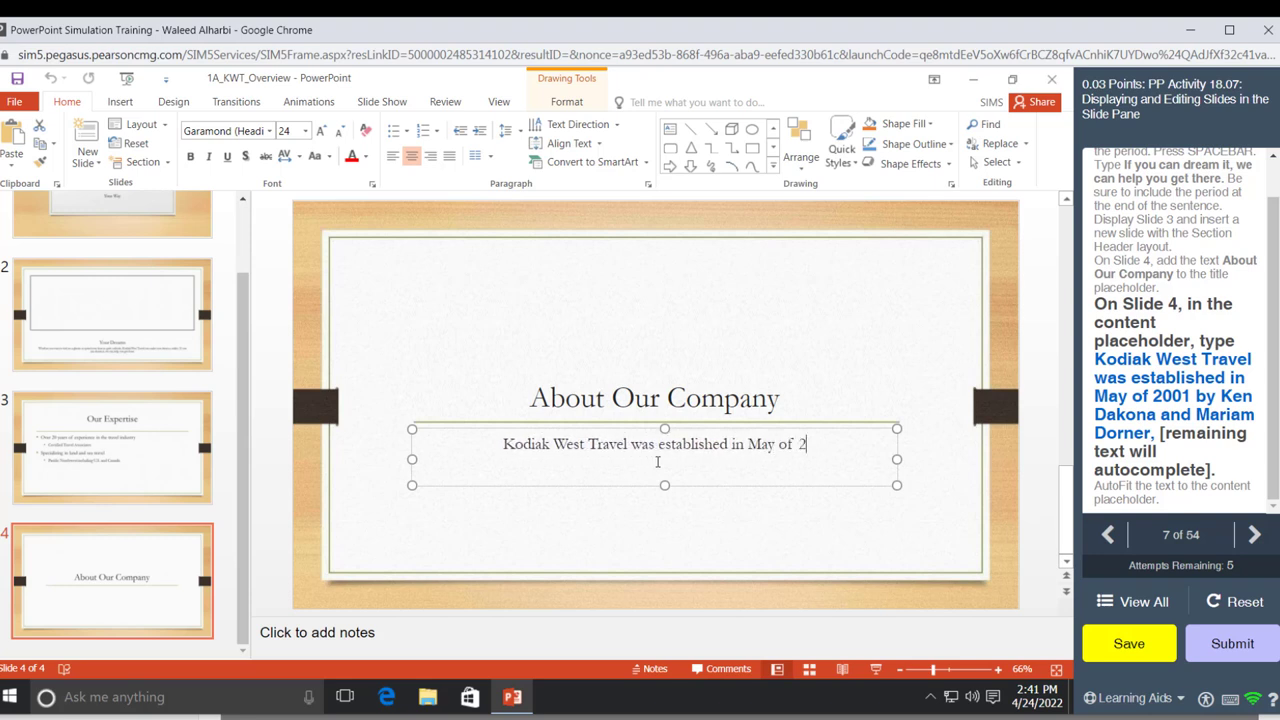
text(001 by Ken Dakona and M)
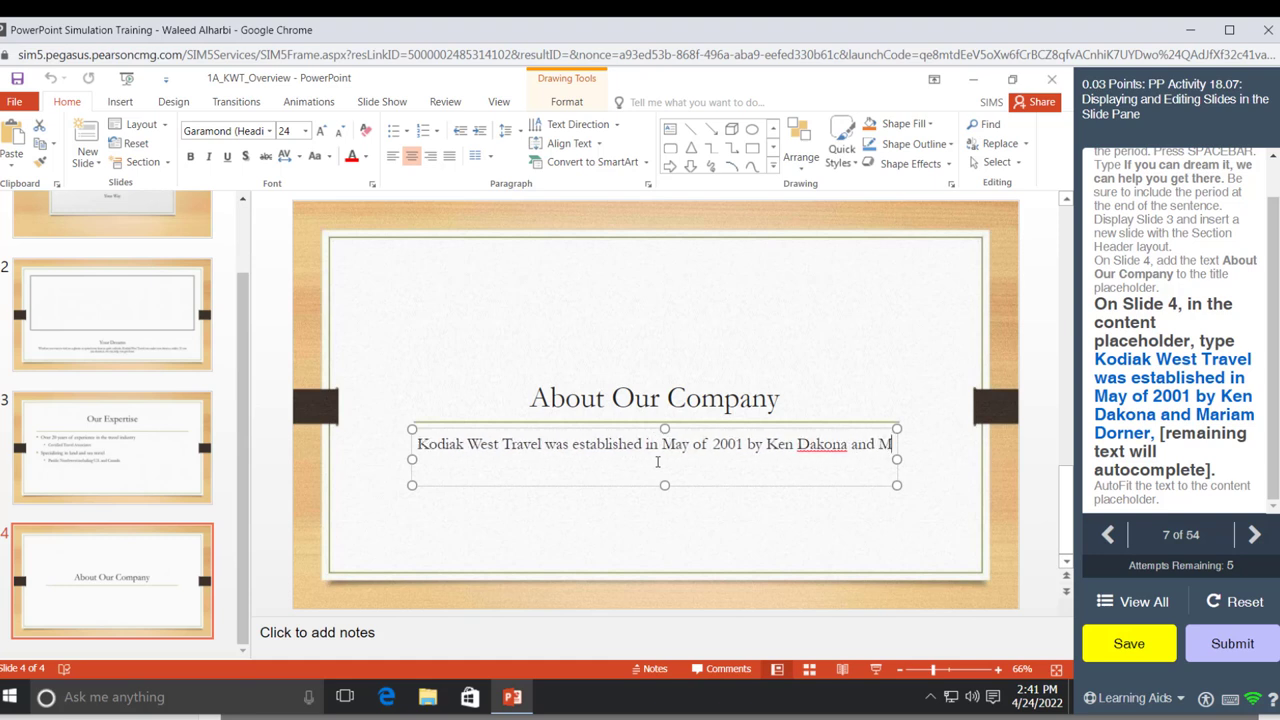
text(ariam Dorner)
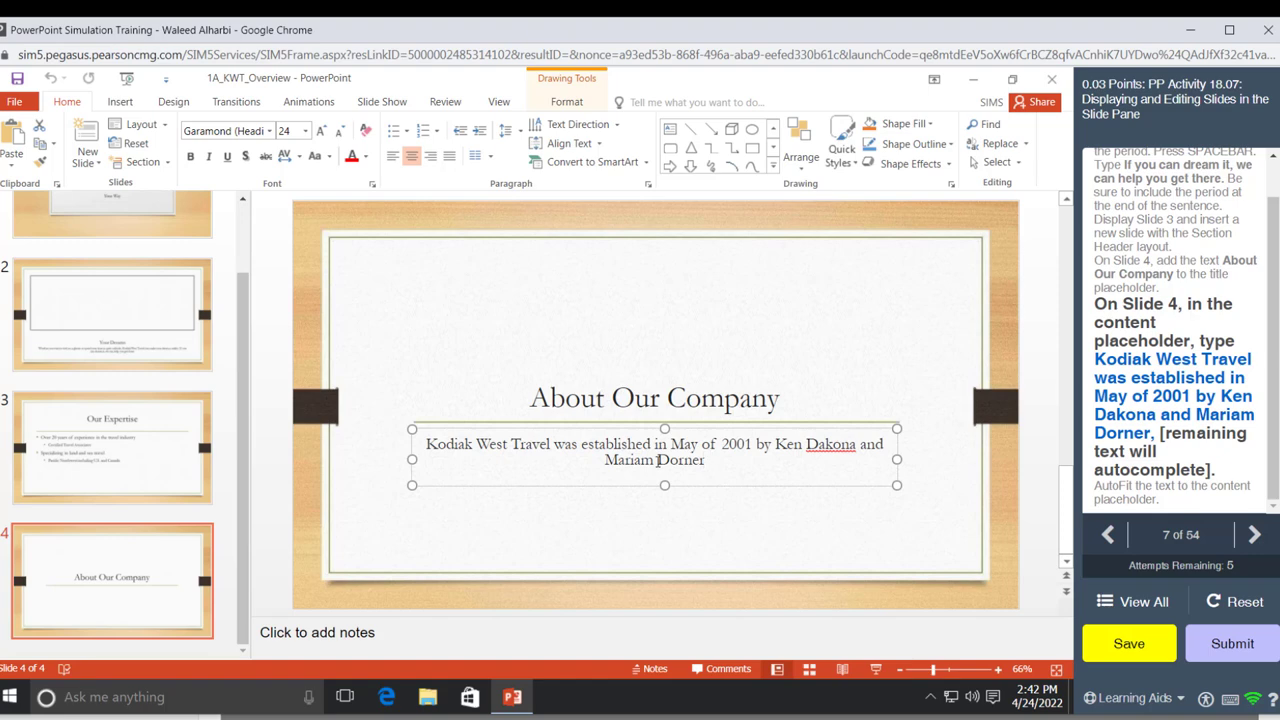
text(,)
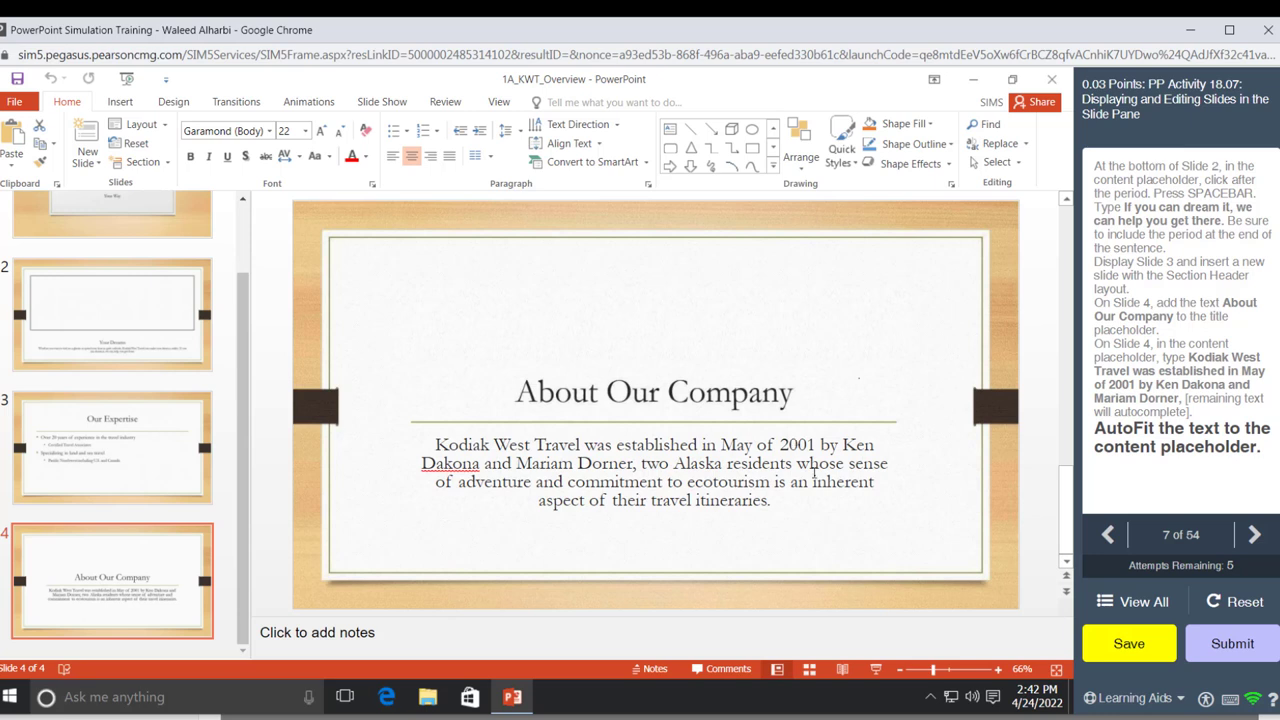
Set the body text's AutoFit option to AutoFit Text to Placeholder
click(815, 472)
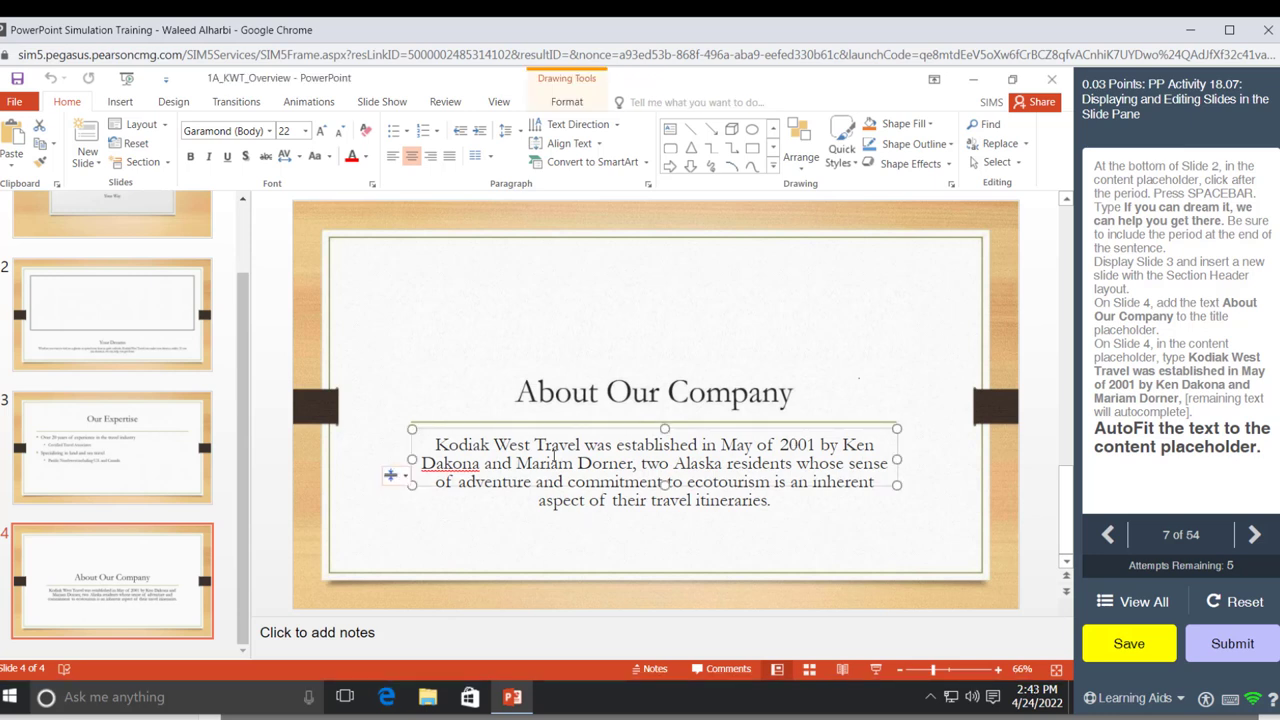
click(406, 479)
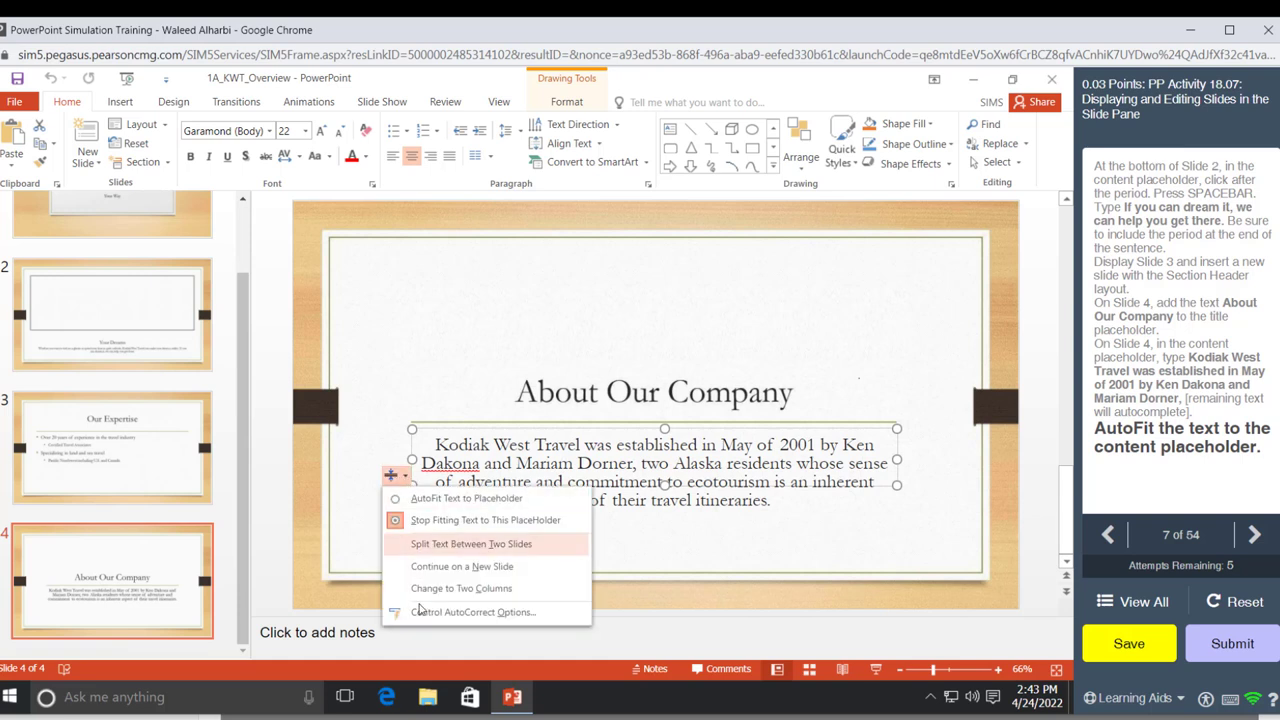
click(428, 508)
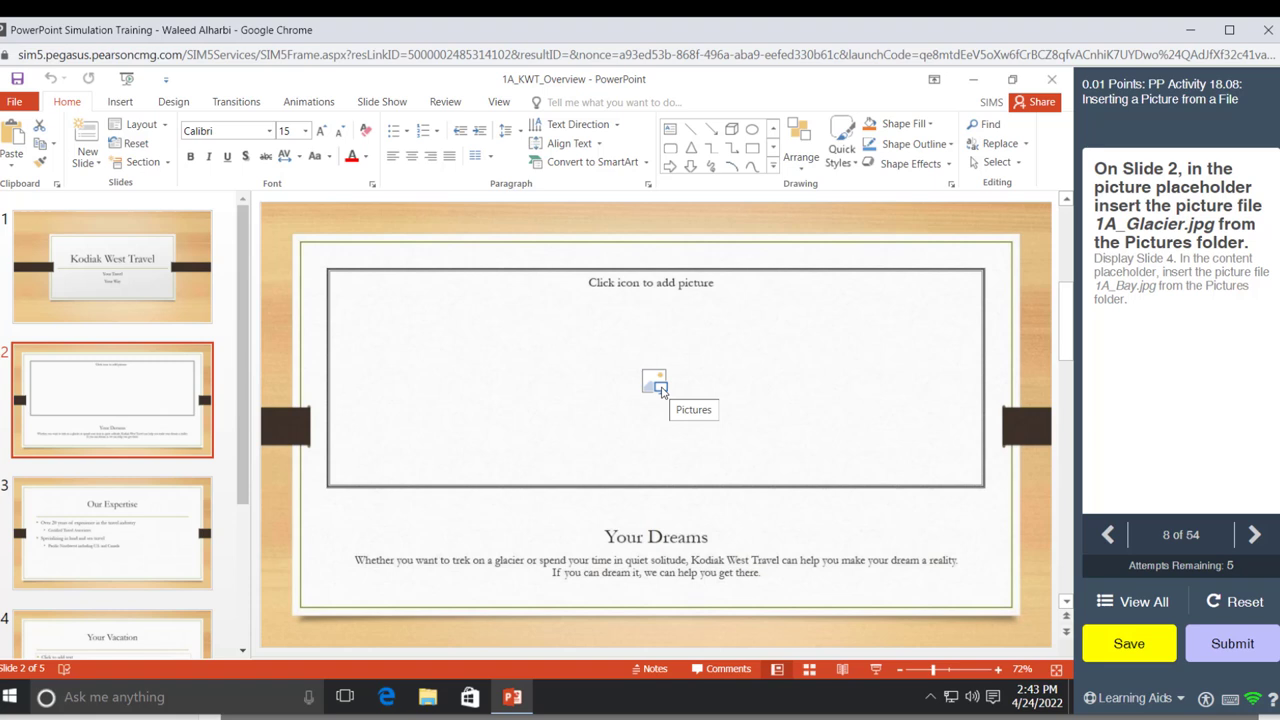
Insert 1A_Glacier.jpg into slide 2's picture placeholder, then display the Your Vacation slide
click(658, 388)
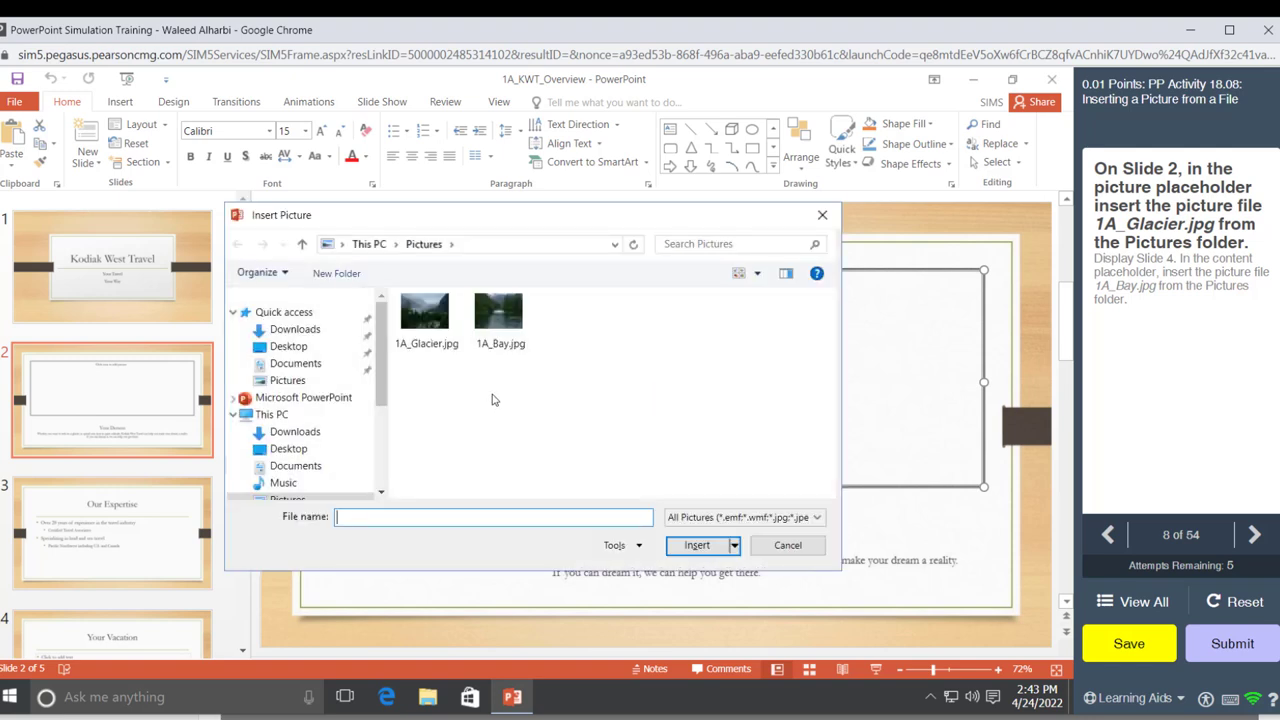
click(428, 348)
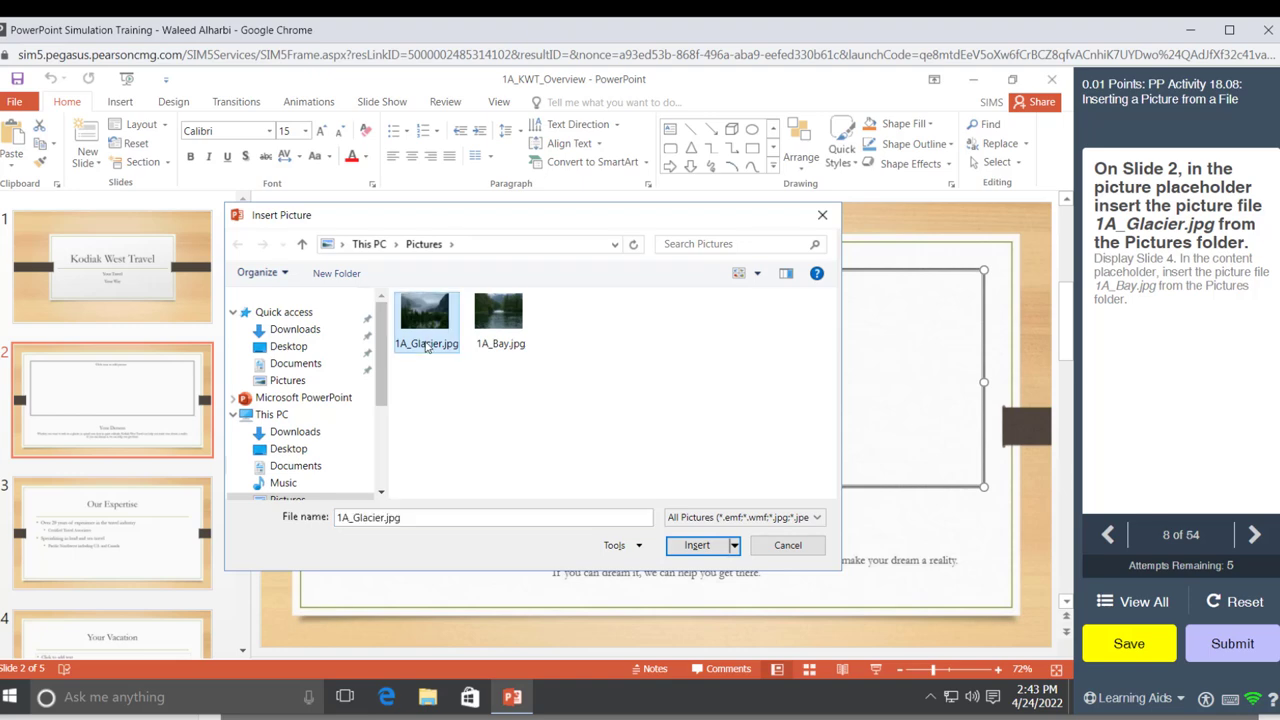
click(699, 548)
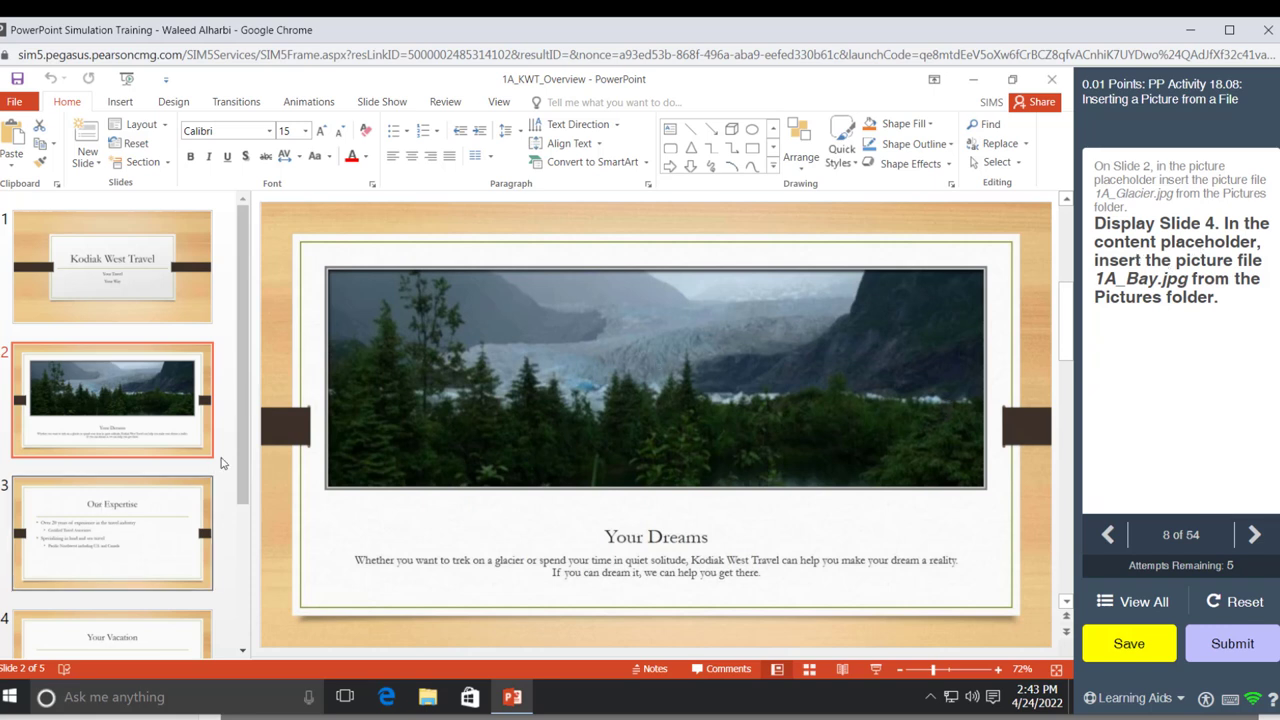
scroll(180, 500, down, 2)
click(142, 570)
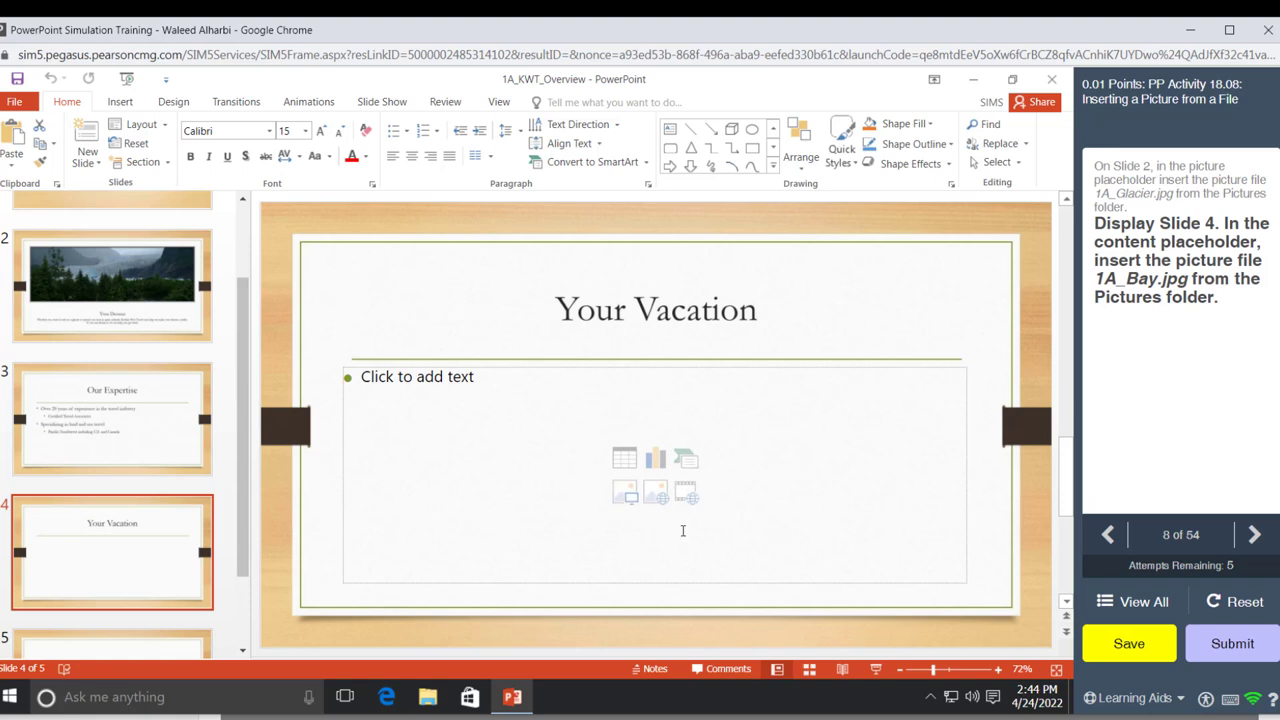
Insert 1A_Bay.jpg through the content placeholder's Pictures icon on slide 4
click(620, 497)
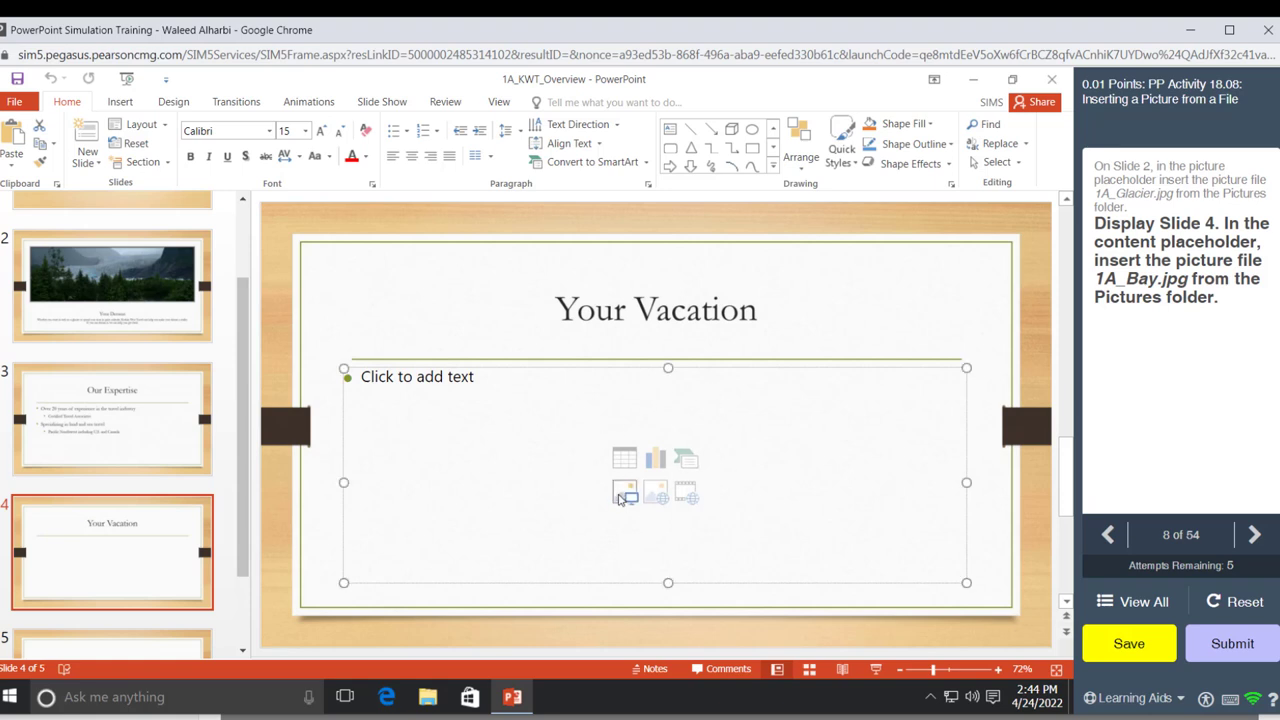
click(620, 497)
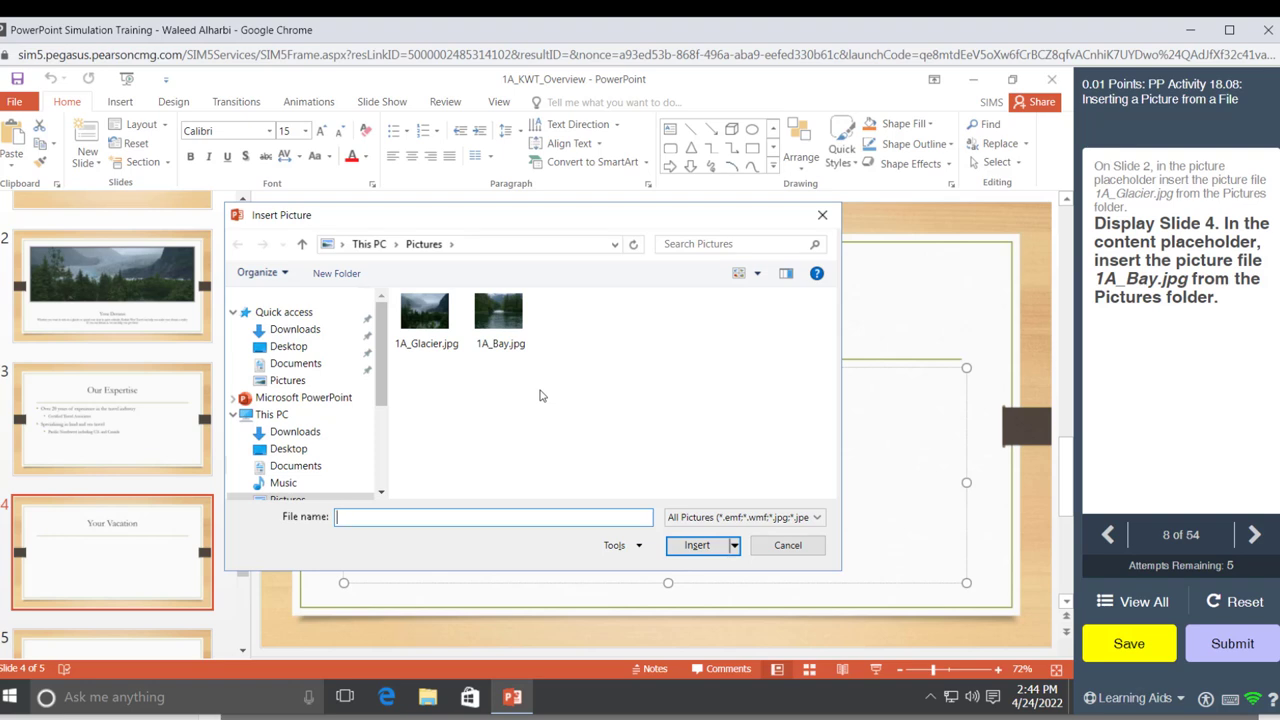
click(505, 335)
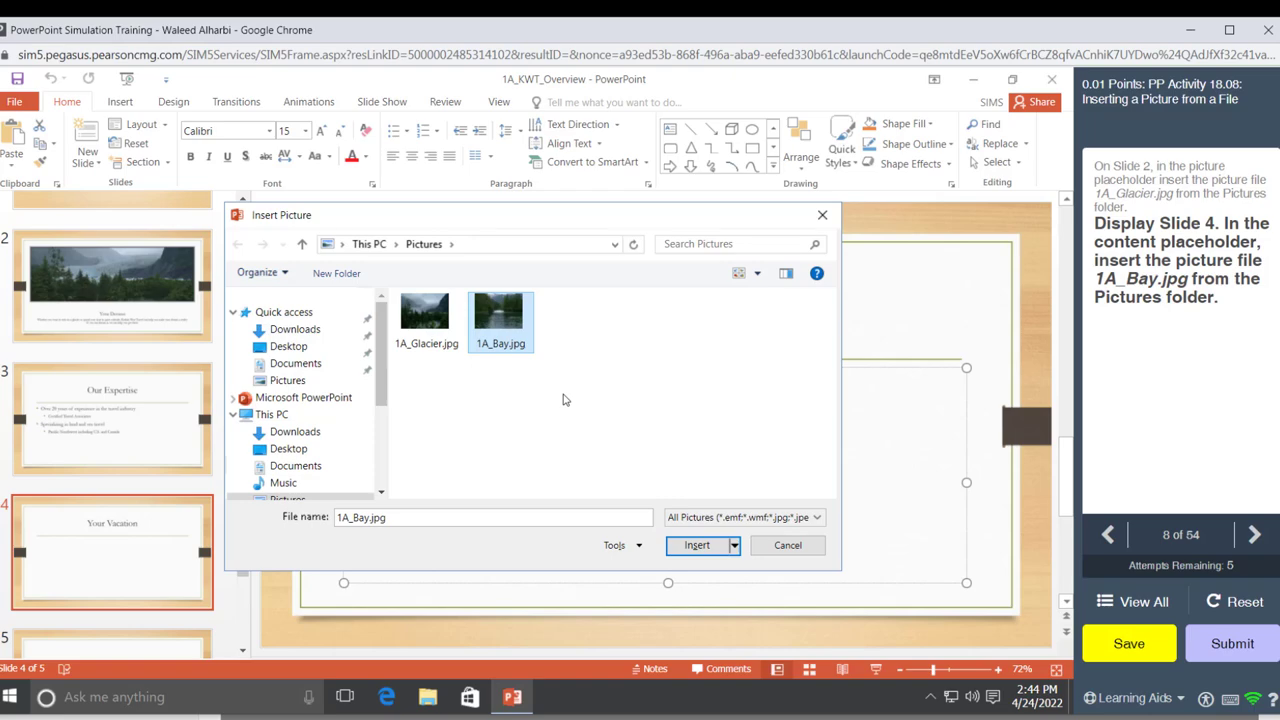
key(Return)
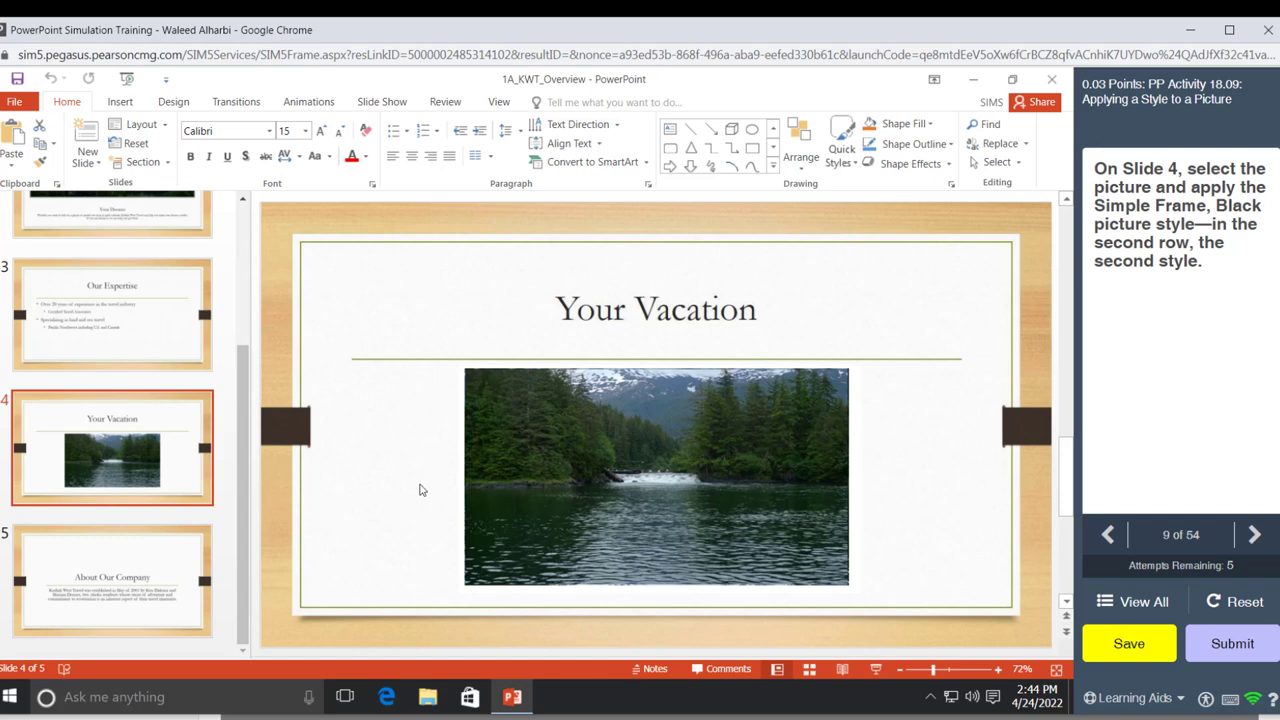
Apply Simple Frame, Black from the Picture Styles gallery to the bay picture
click(737, 474)
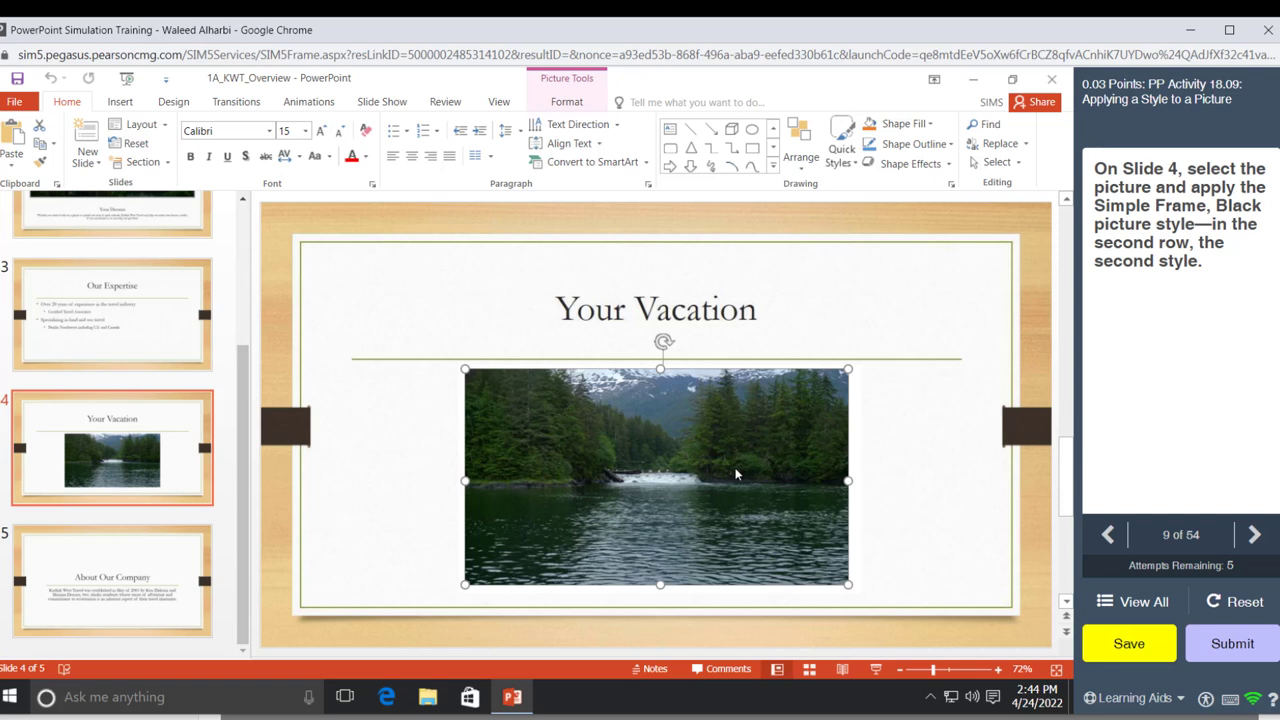
click(567, 102)
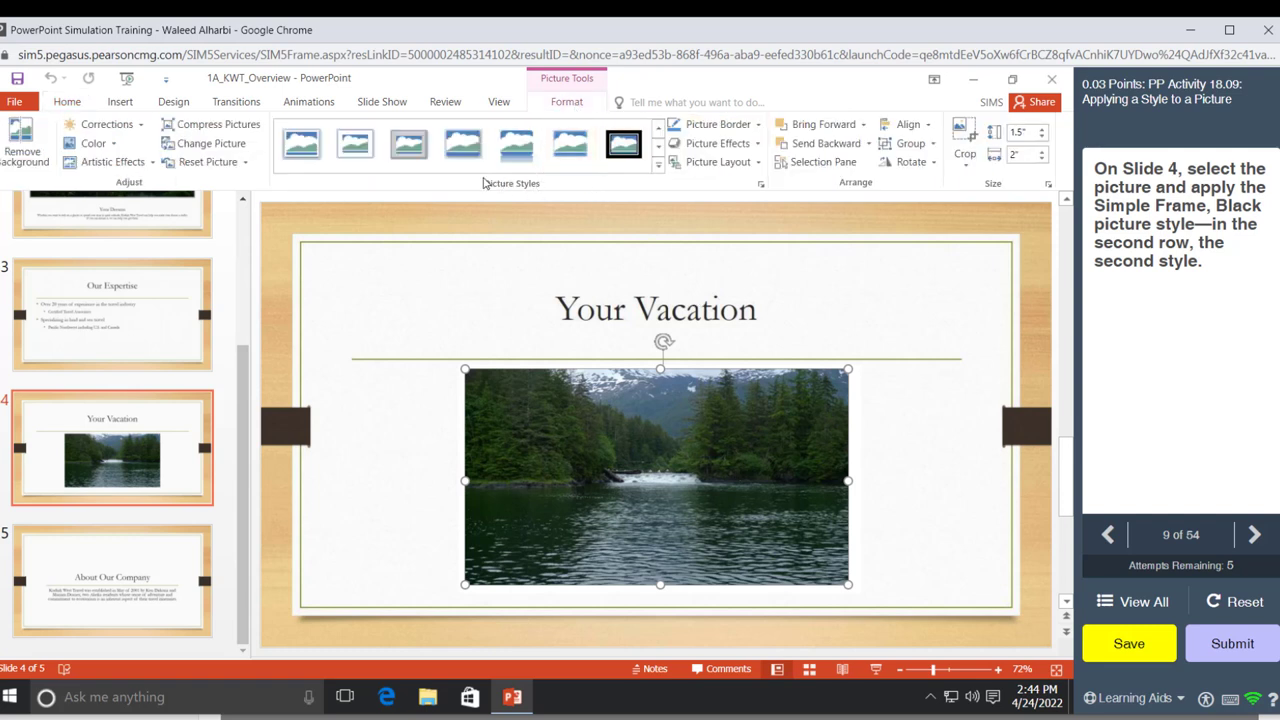
click(658, 164)
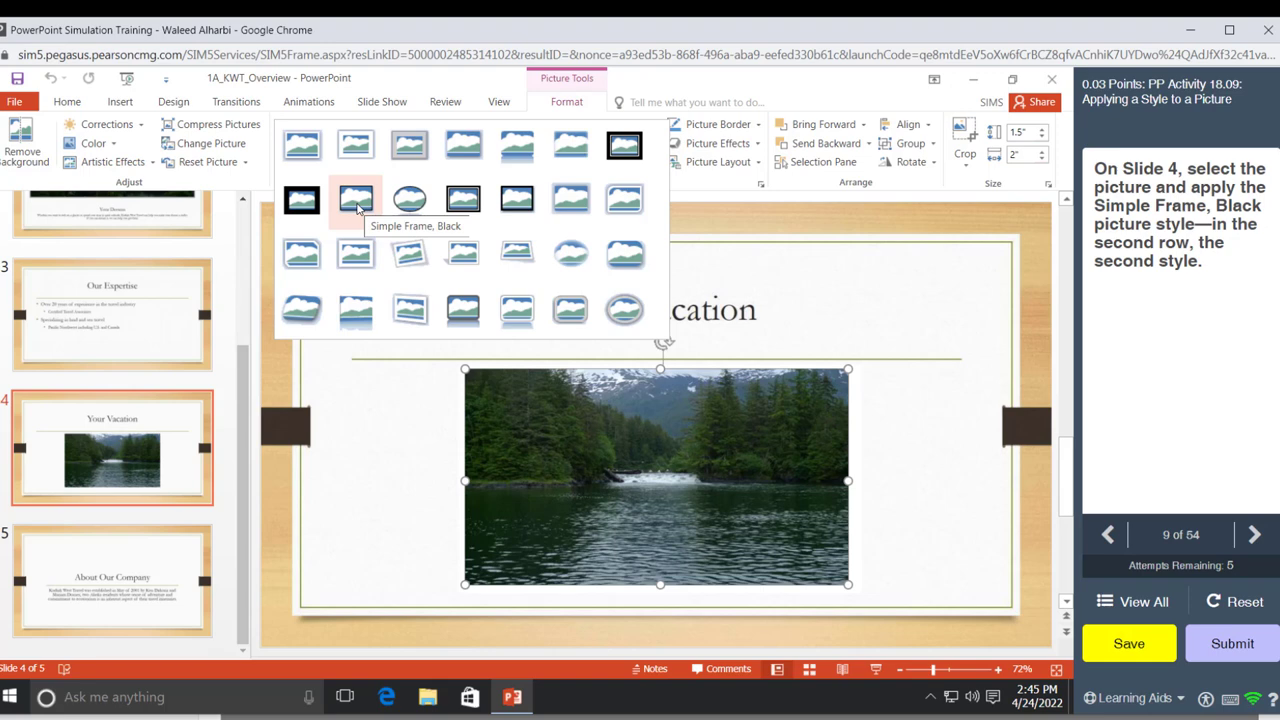
click(357, 200)
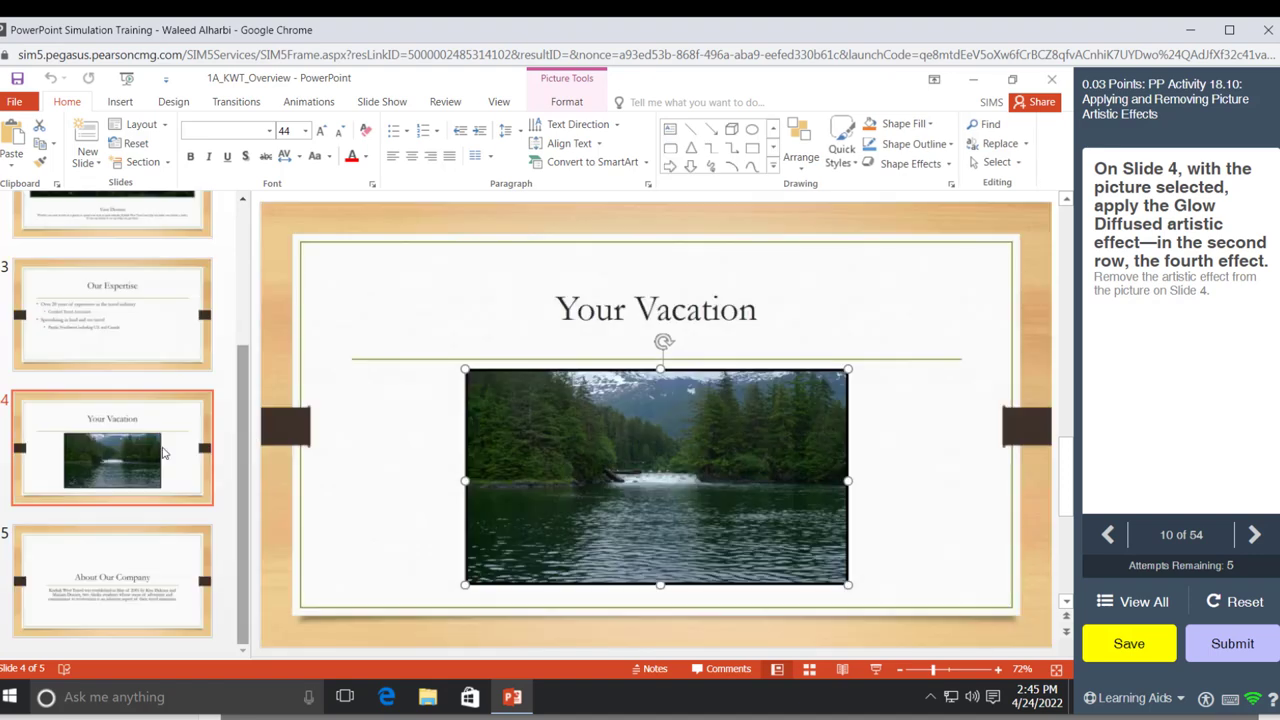
Apply Glow Diffused to slide 4's bay picture, then set Artistic Effects back to None
click(127, 447)
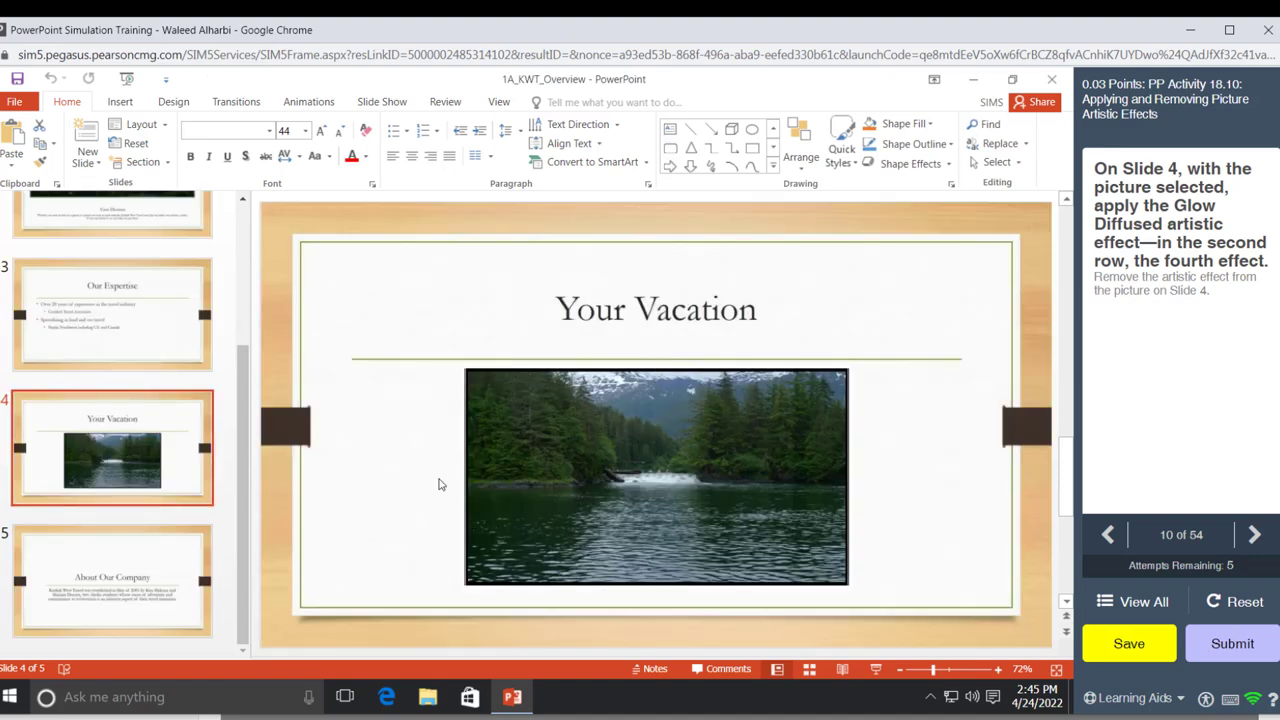
click(551, 448)
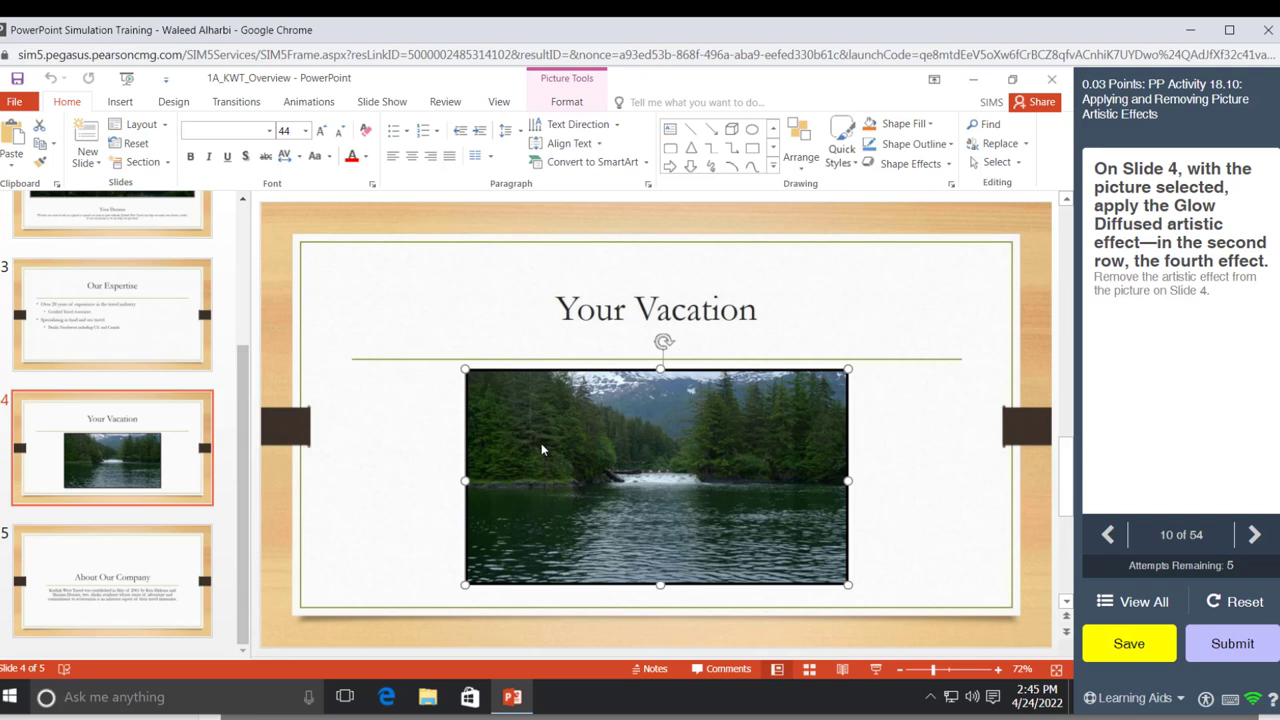
click(565, 103)
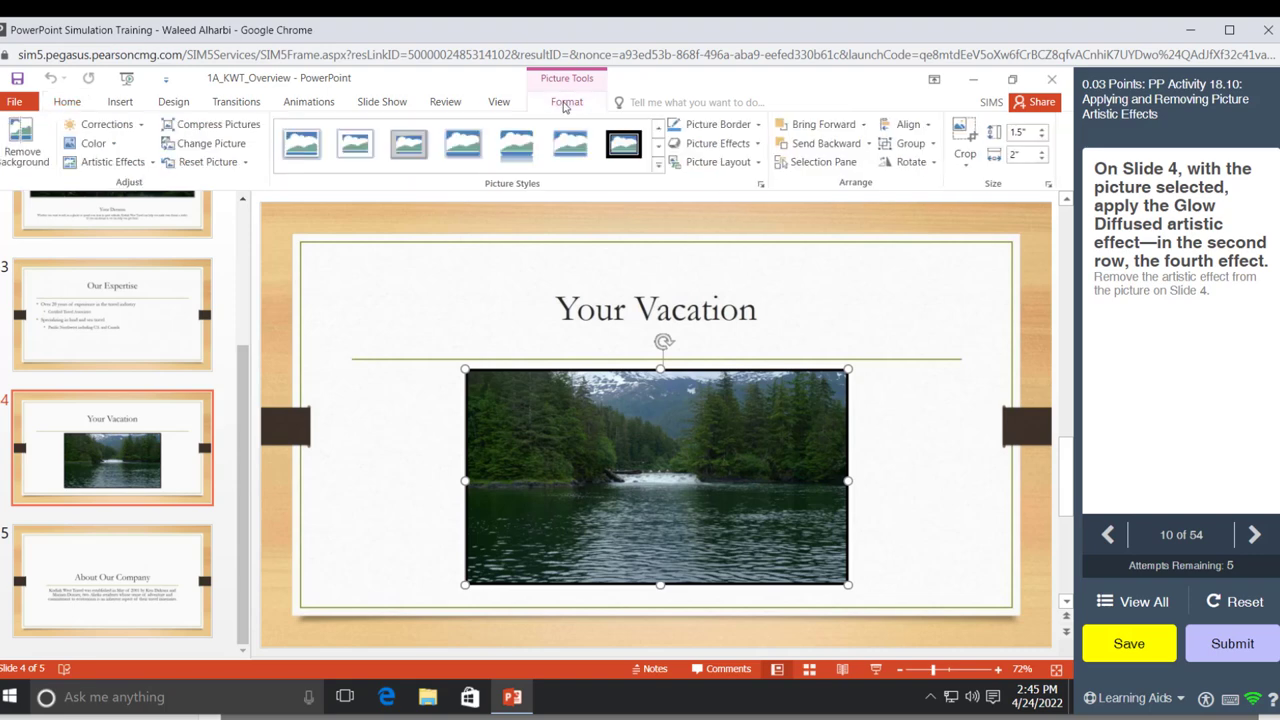
click(144, 165)
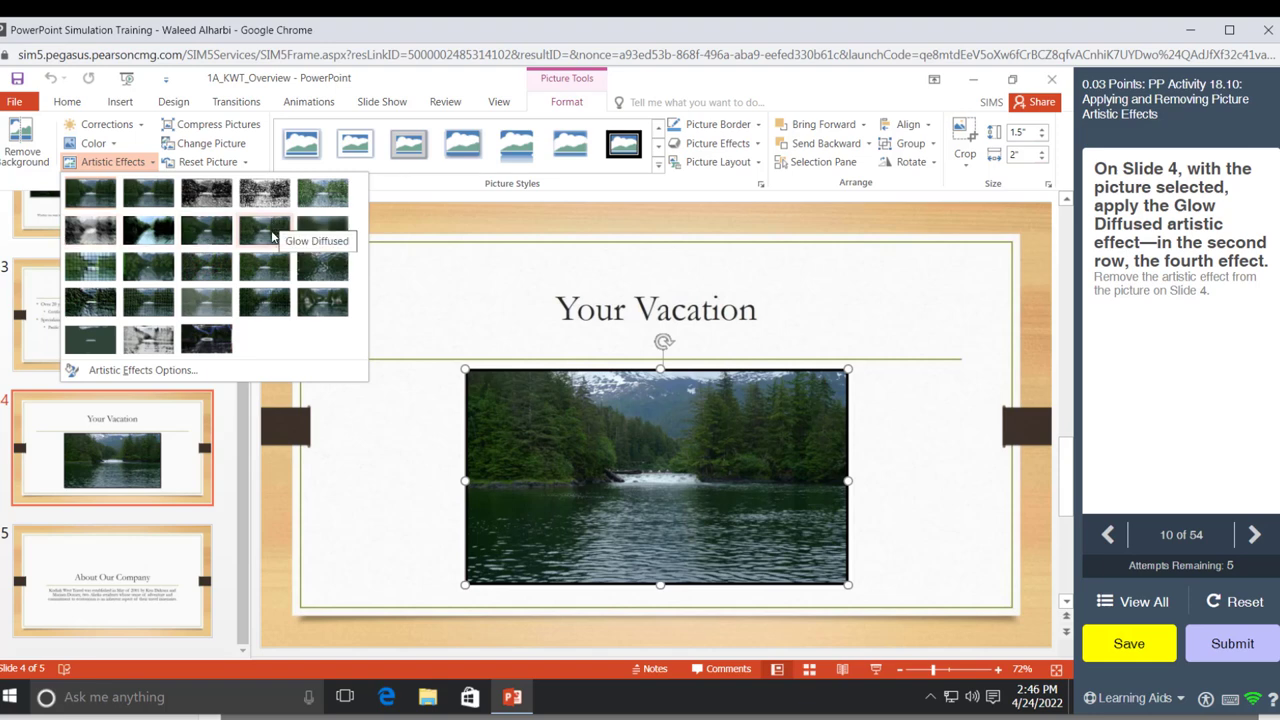
click(272, 236)
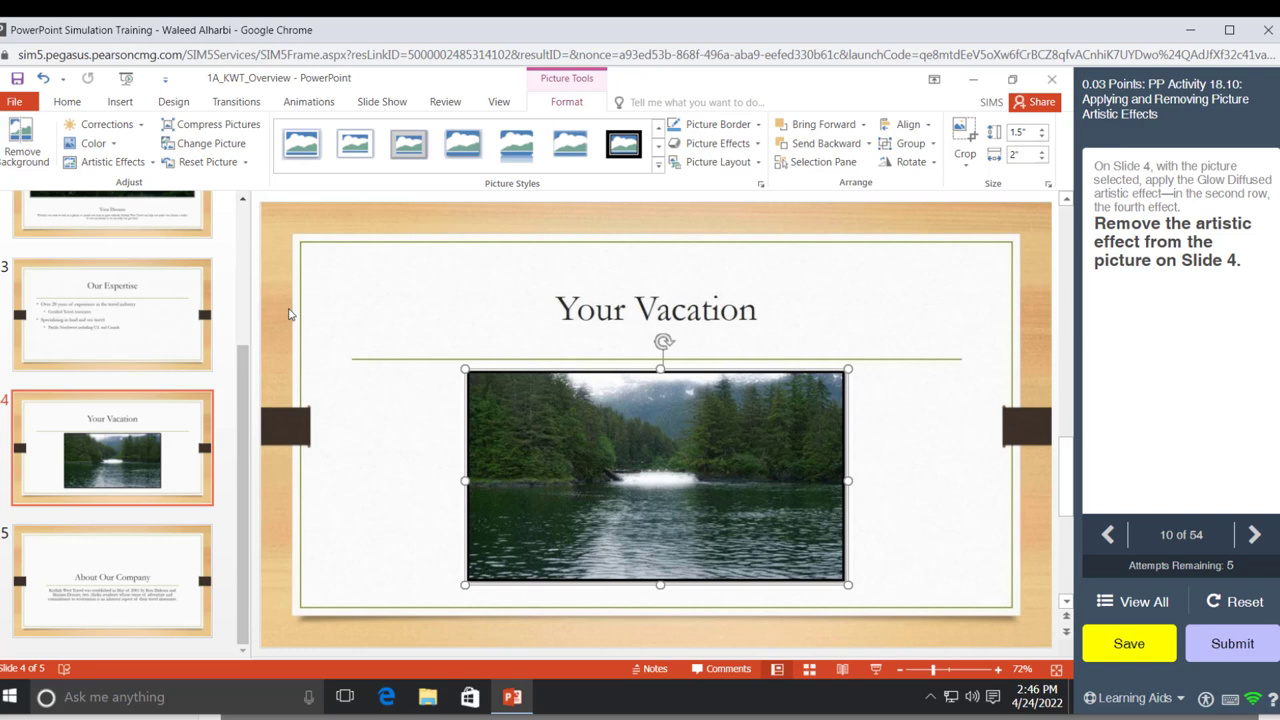
click(149, 166)
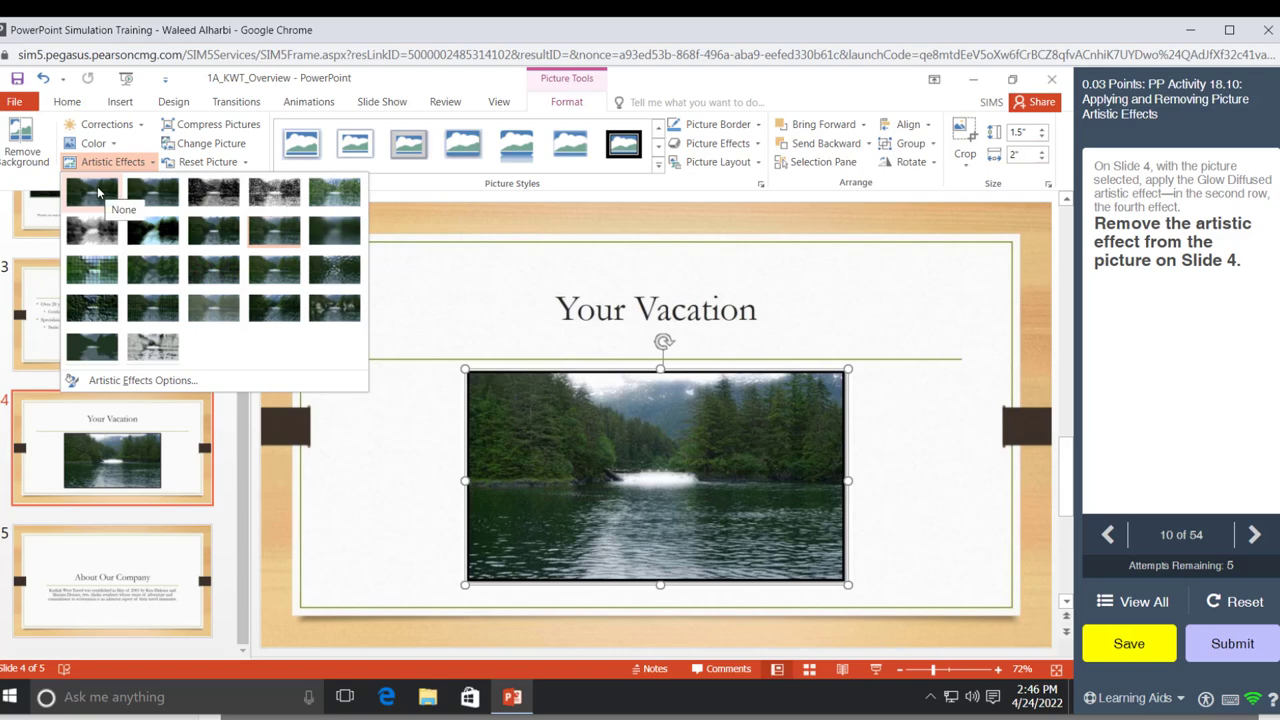
click(97, 186)
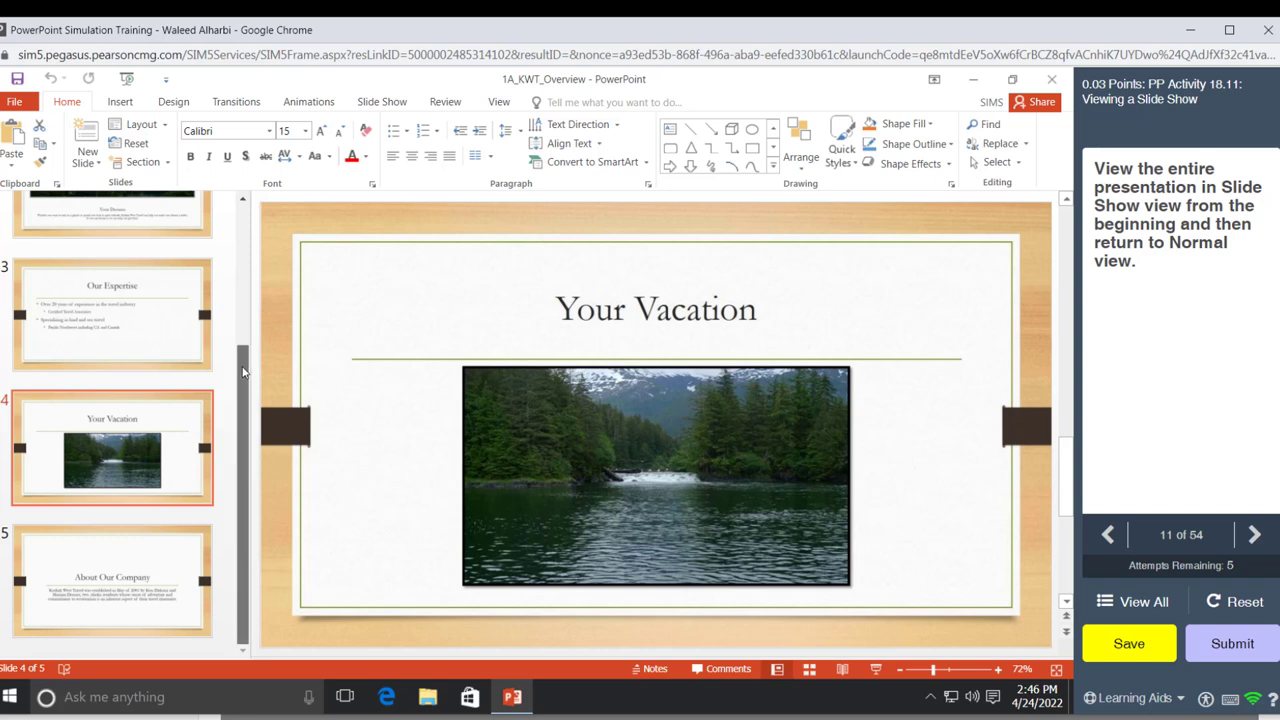
Run the slide show from slide 1 through every slide and exit to normal view
scroll(243, 372, up, 5)
click(147, 263)
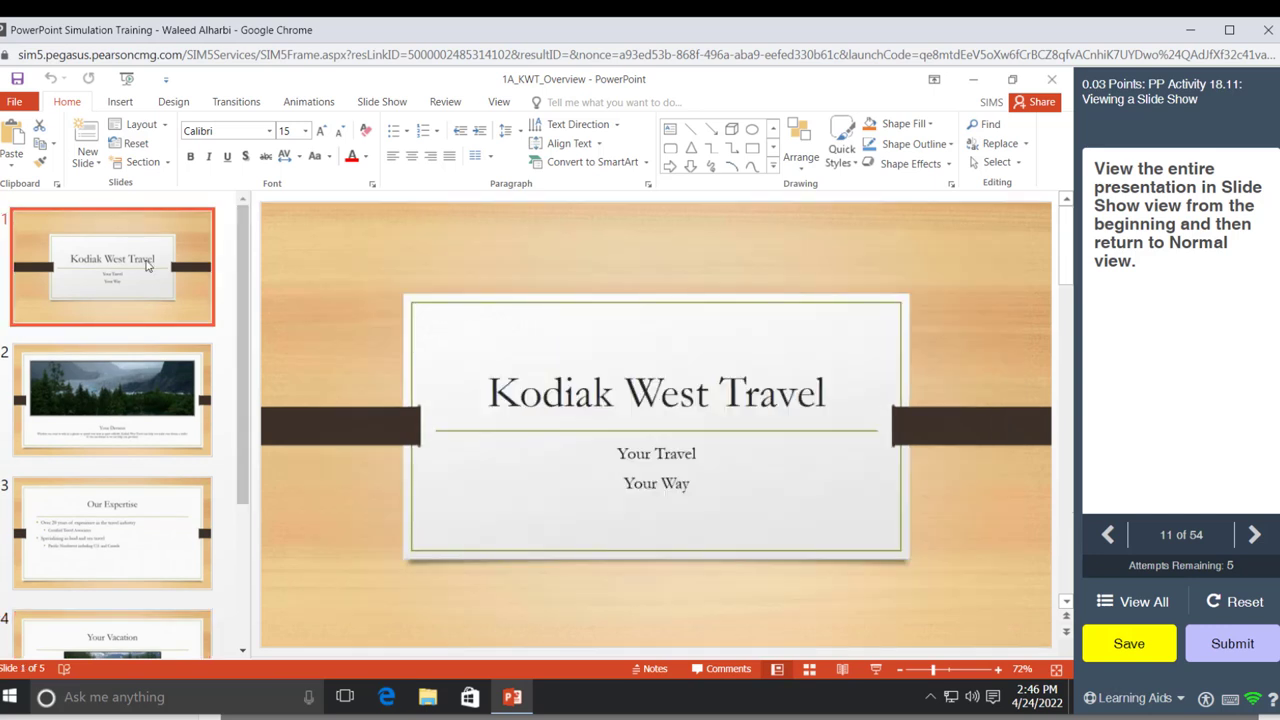
click(877, 672)
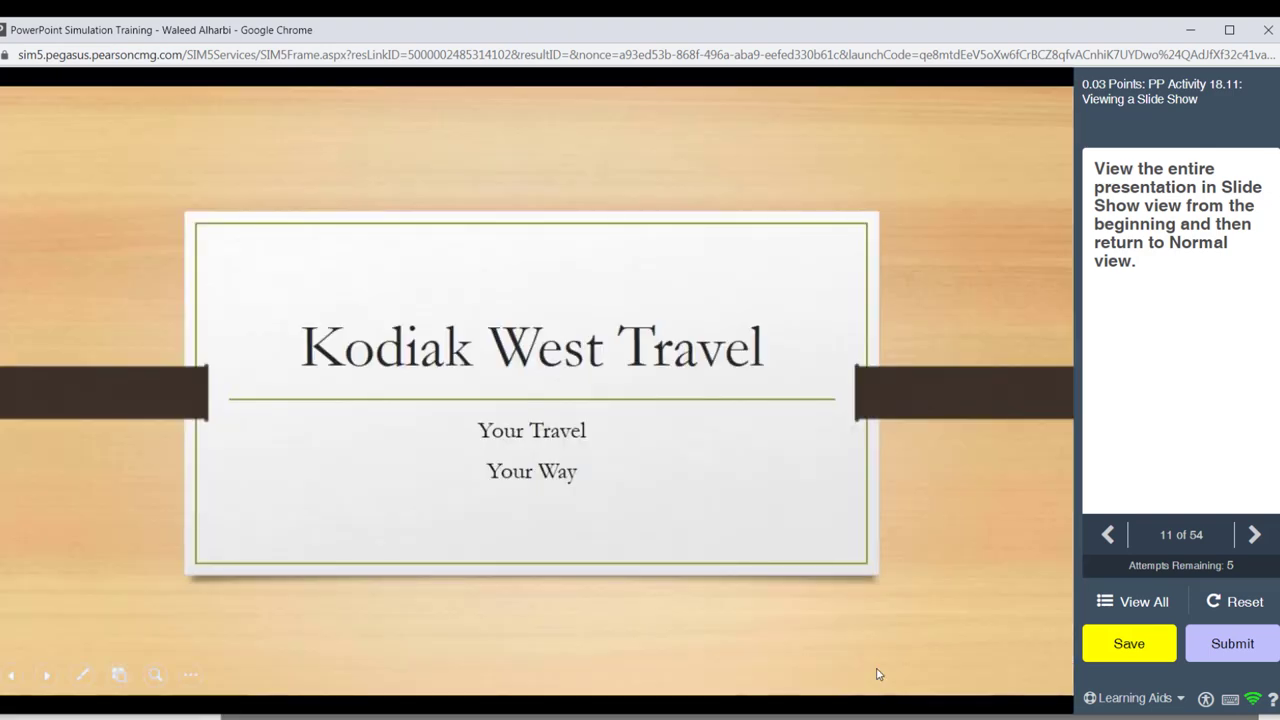
click(877, 674)
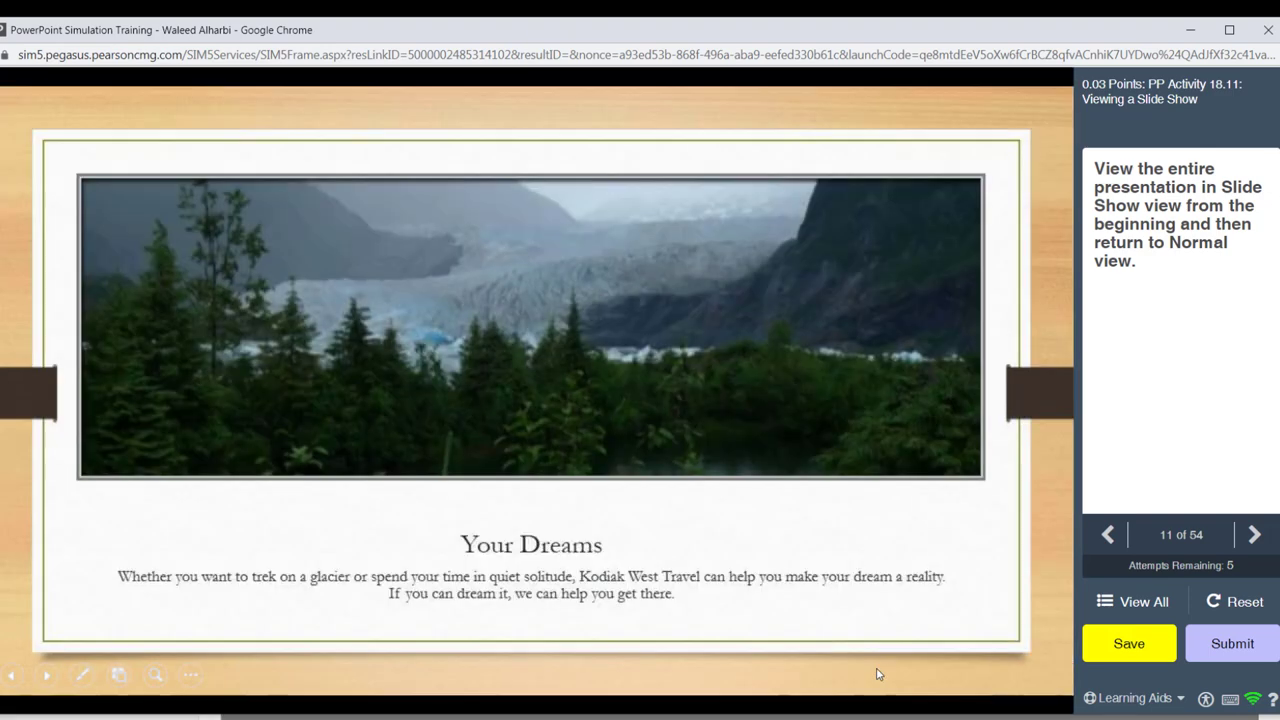
click(877, 674)
click(877, 674)
click(877, 674)
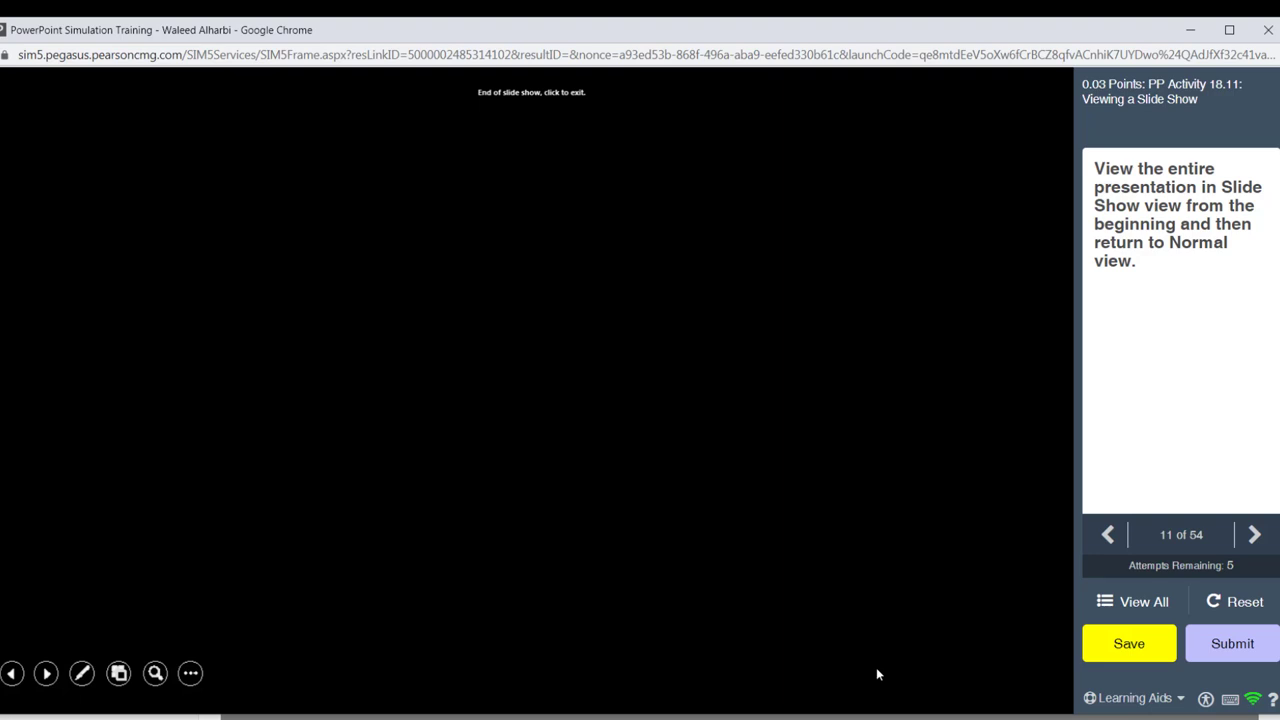
click(877, 674)
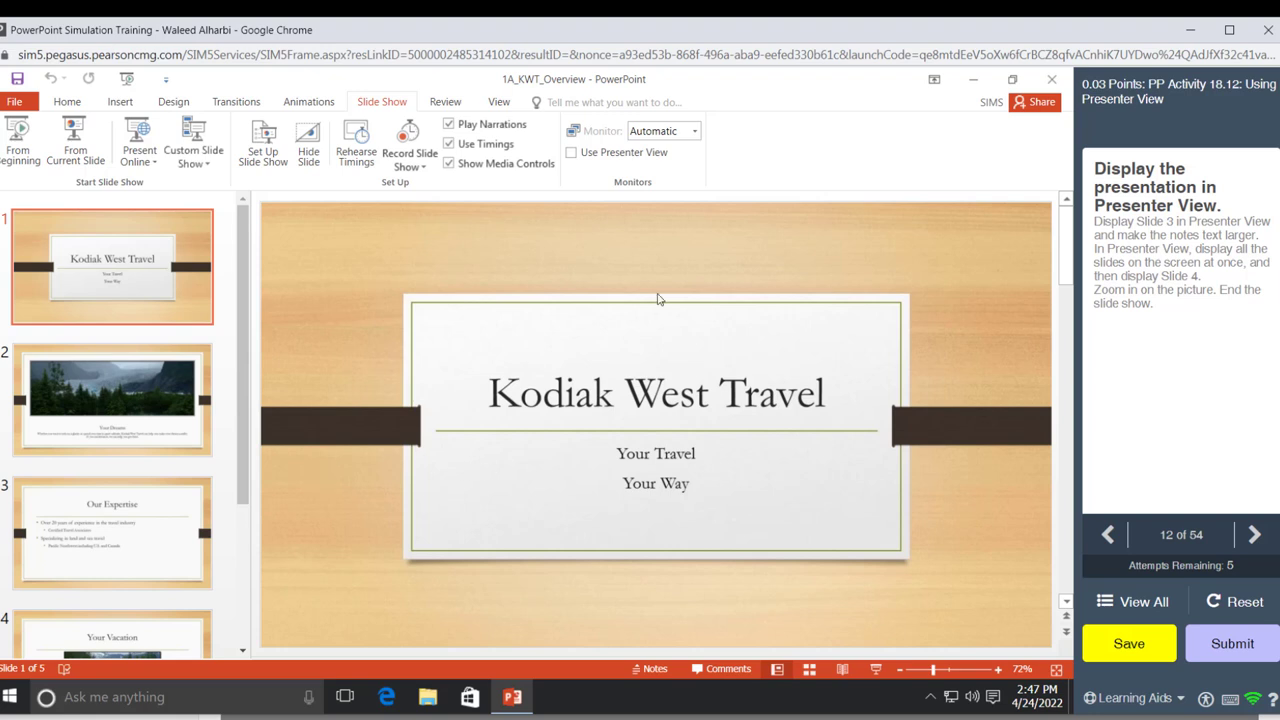
Turn on Use Presenter View and start the show from slide 1 with Alt+F5
click(596, 157)
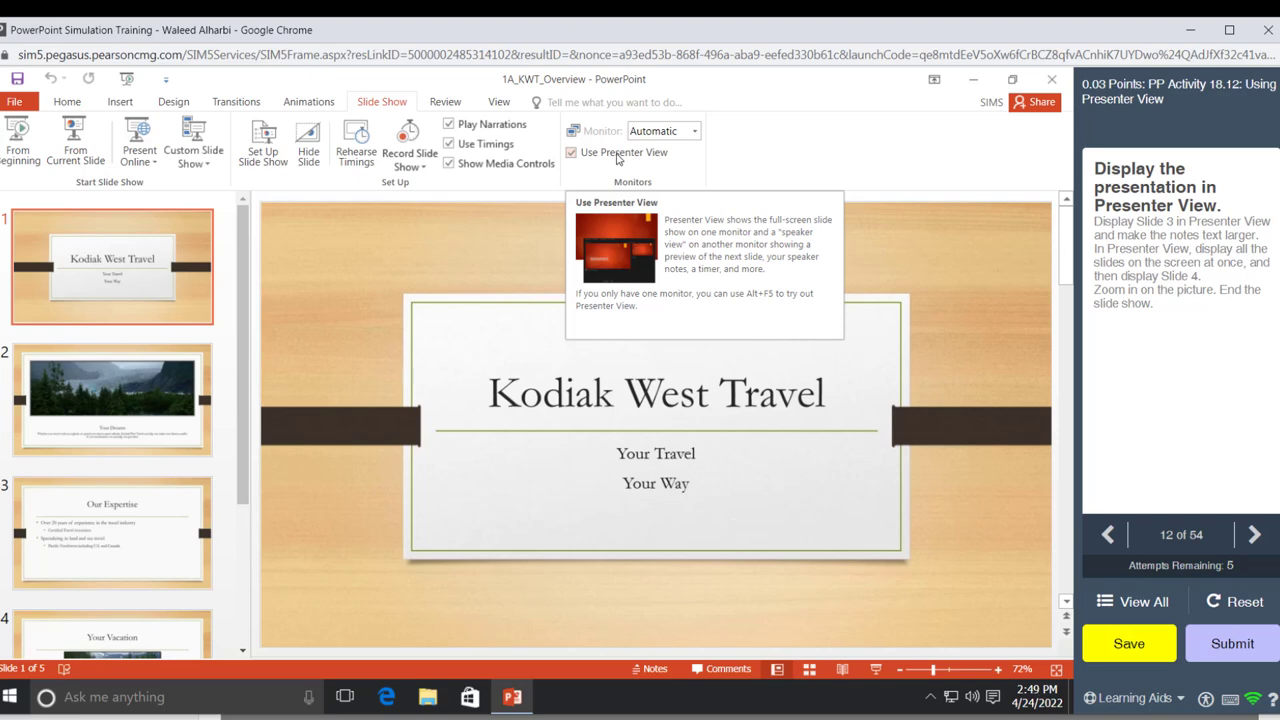
key(alt+F5)
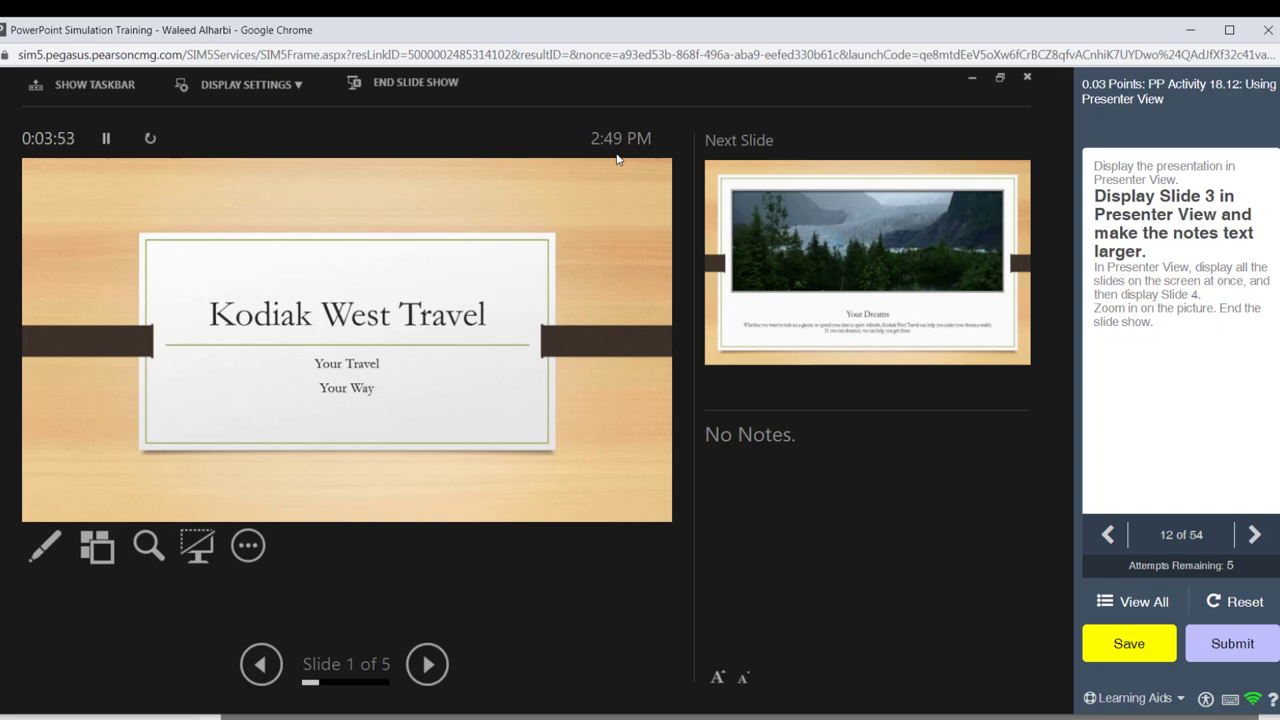
Advance to slide 3, Our Expertise, enlarge the speaker notes text, and show all slides
key(Right)
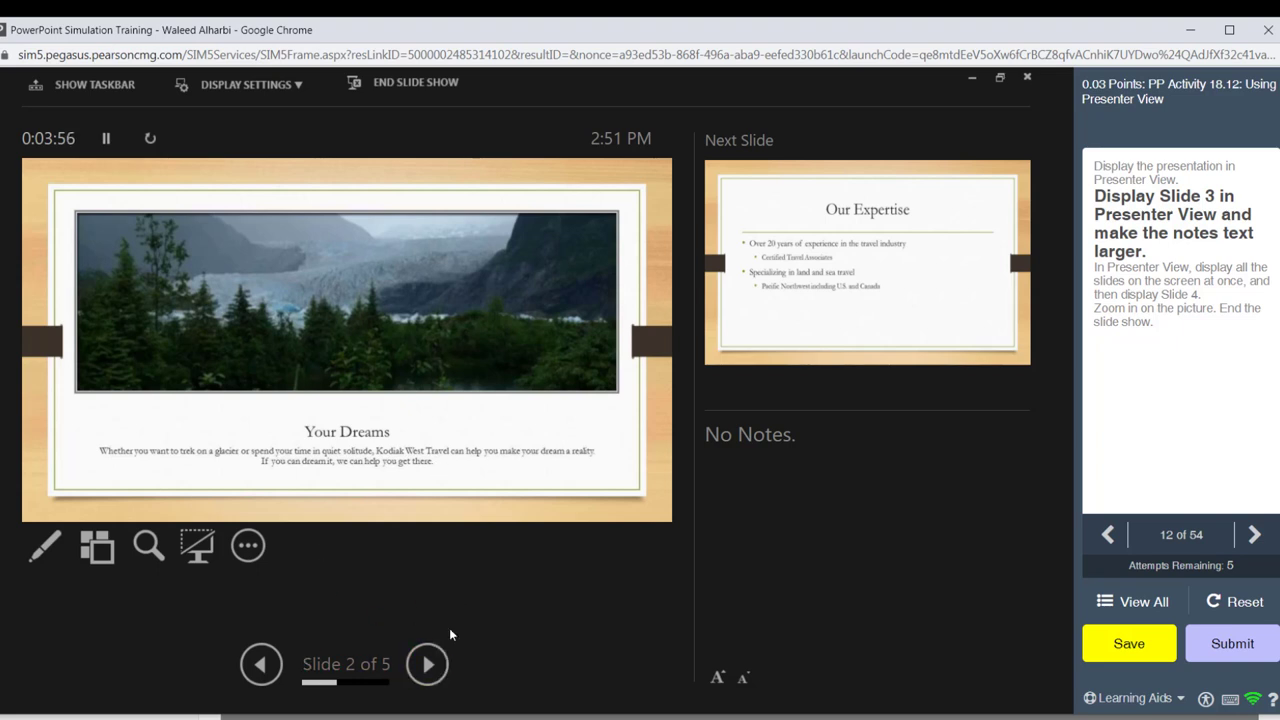
click(429, 664)
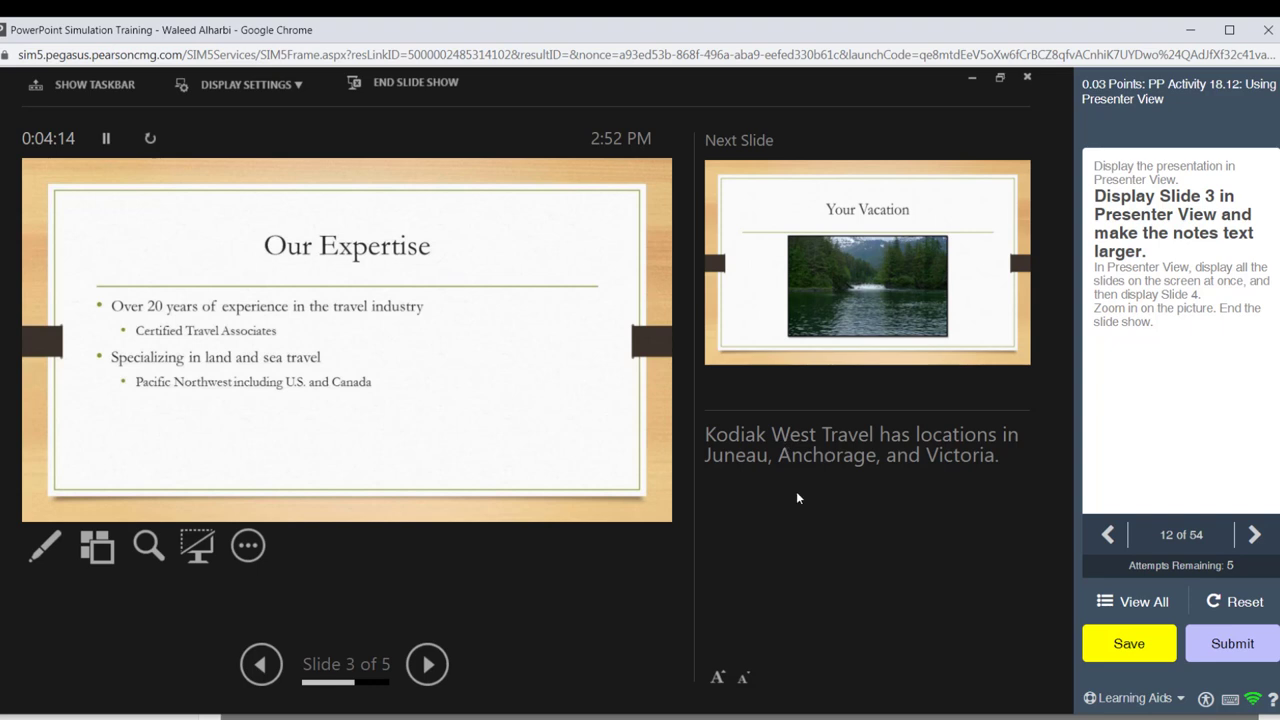
click(716, 680)
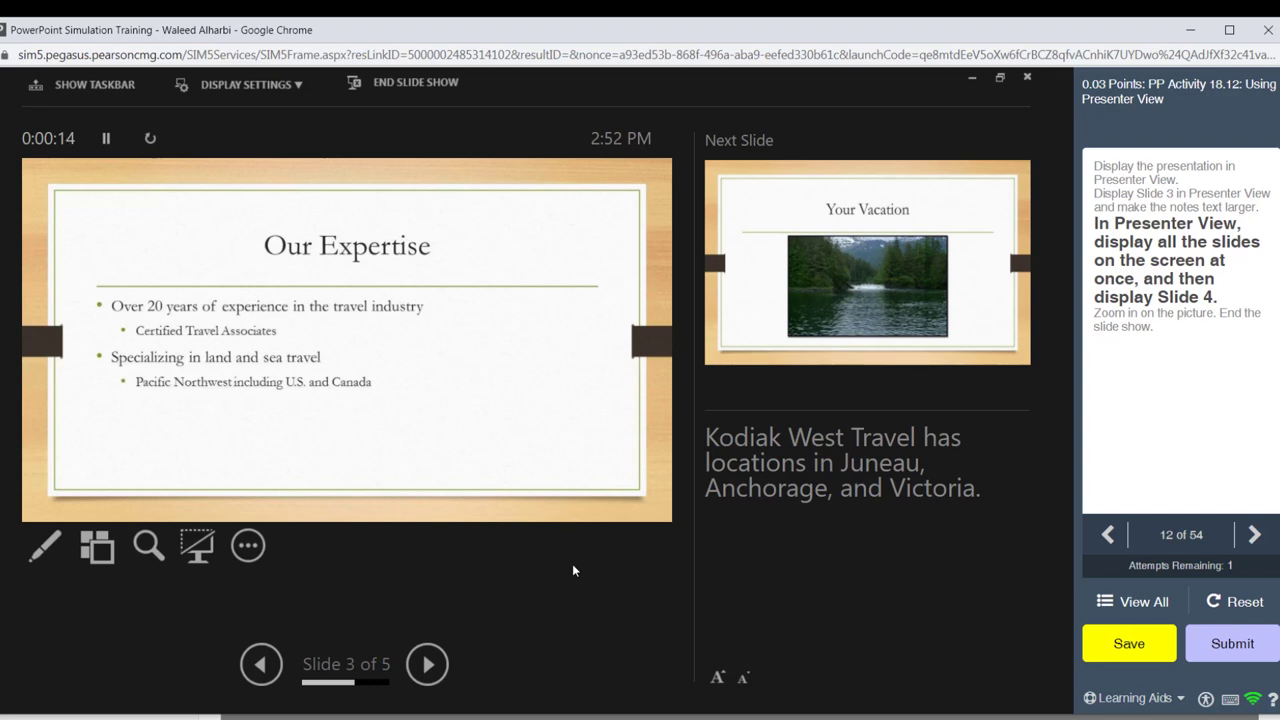
click(97, 546)
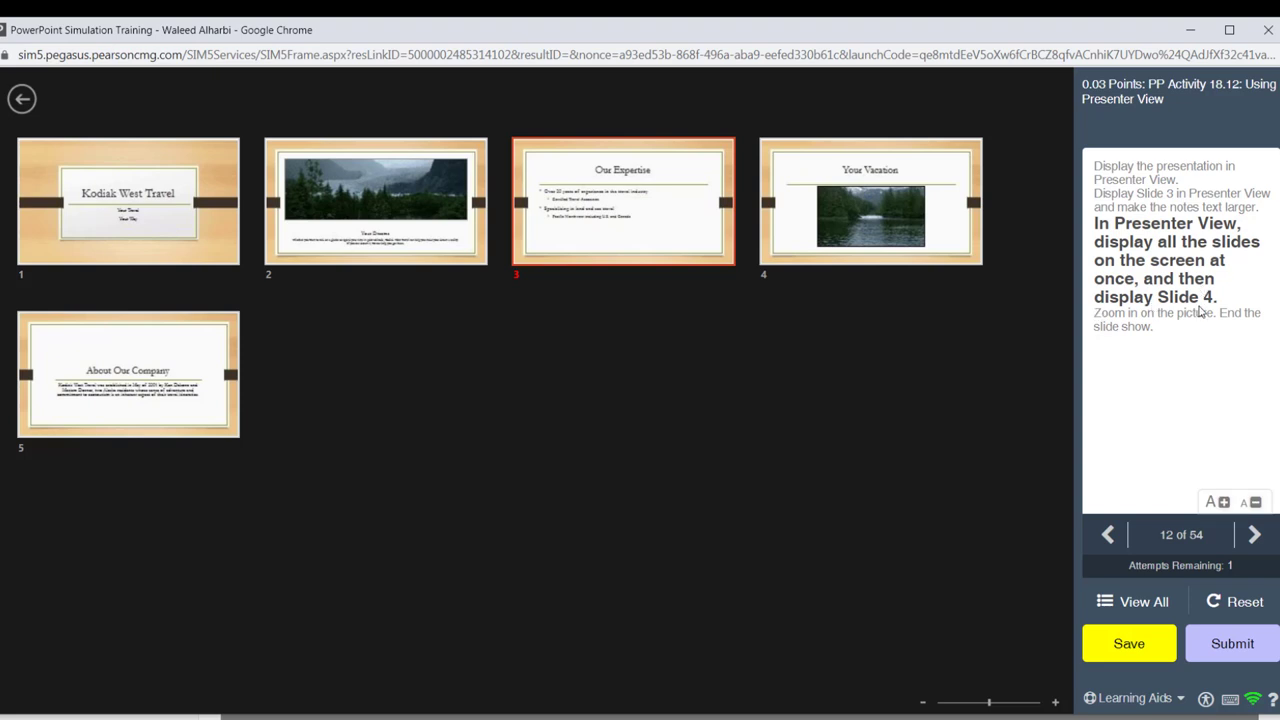
Jump to slide 4, Your Vacation, zoom into the river picture, and end the show
click(846, 229)
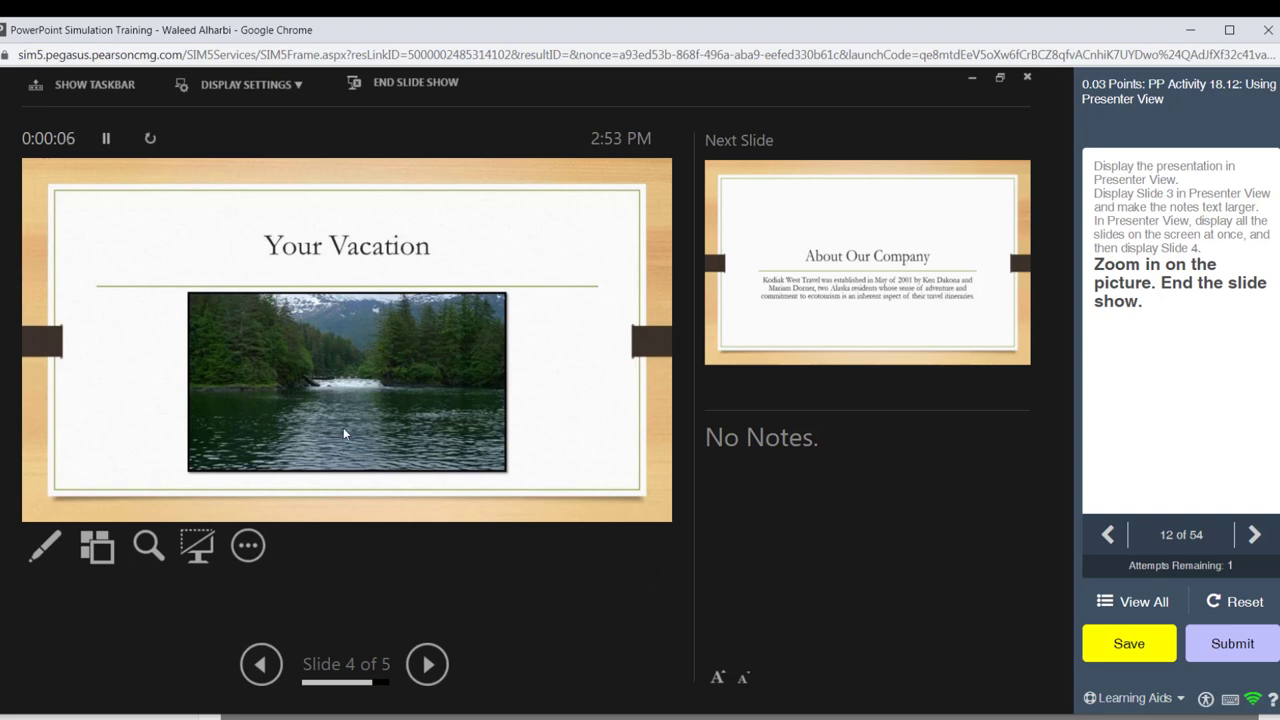
click(147, 546)
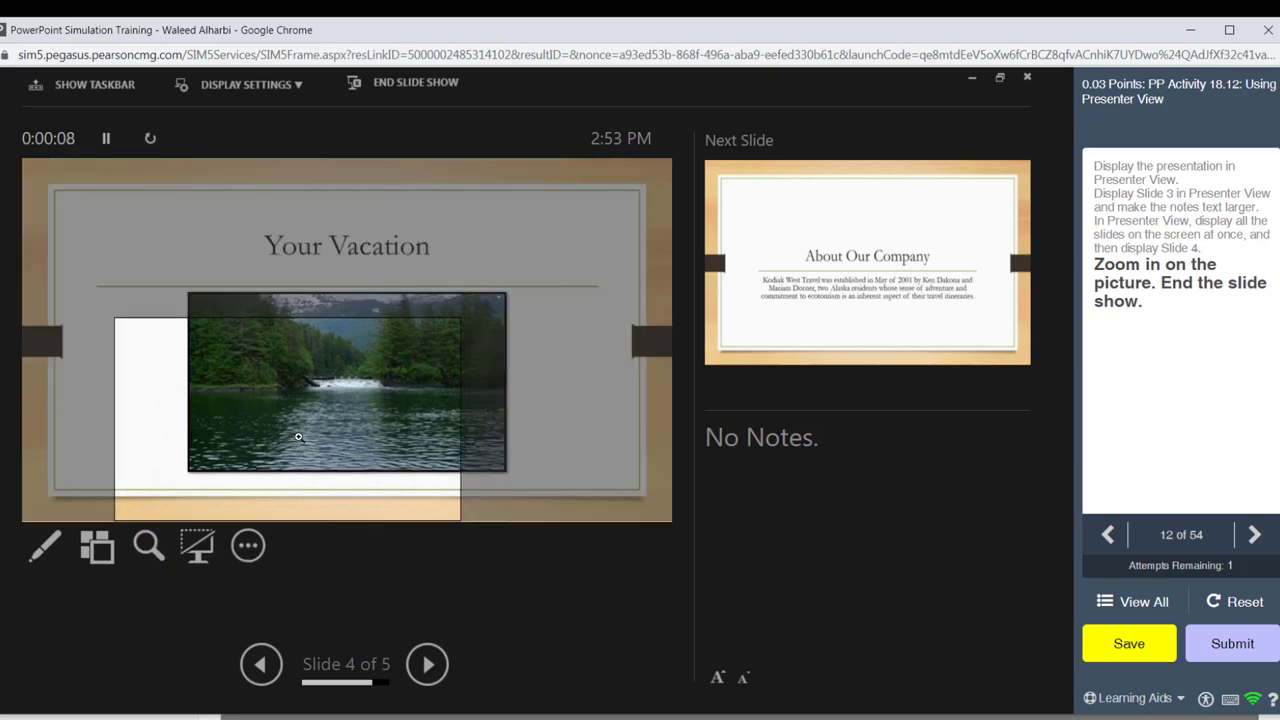
click(353, 384)
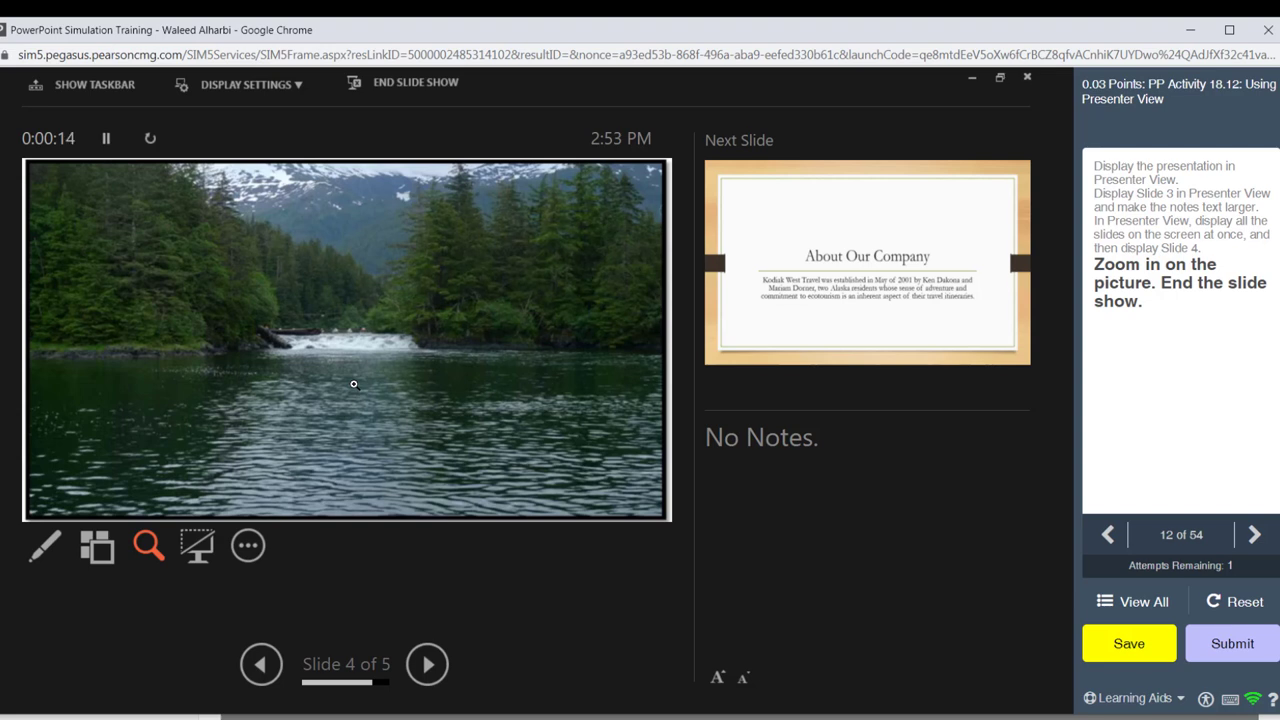
click(394, 90)
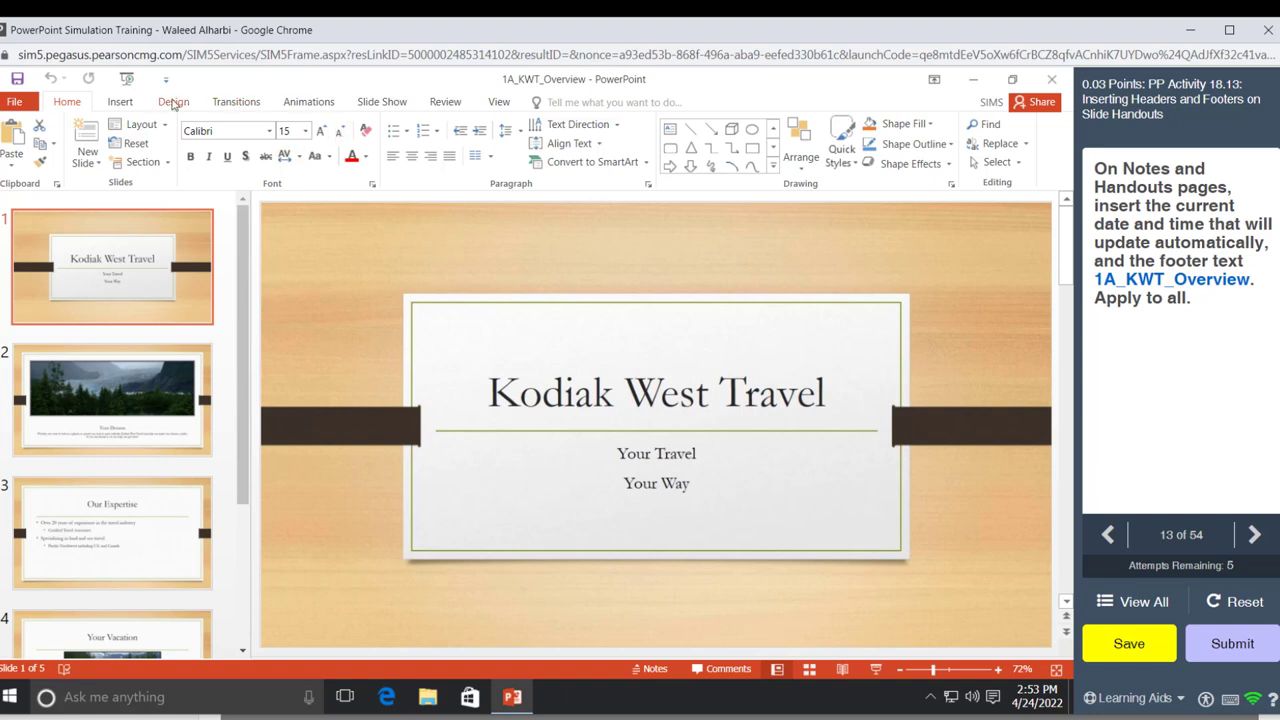
Give all notes and handouts pages an auto-updating date and time and the footer '1A_KWT_Overview'
click(120, 102)
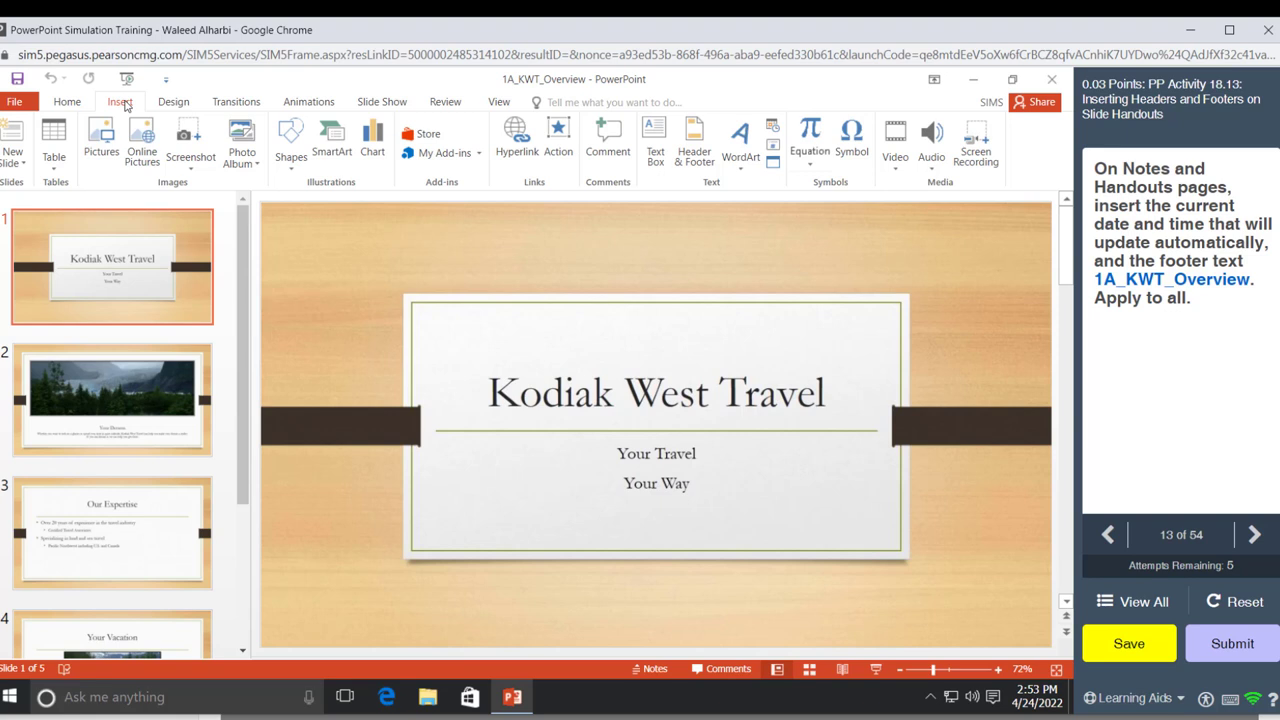
click(695, 150)
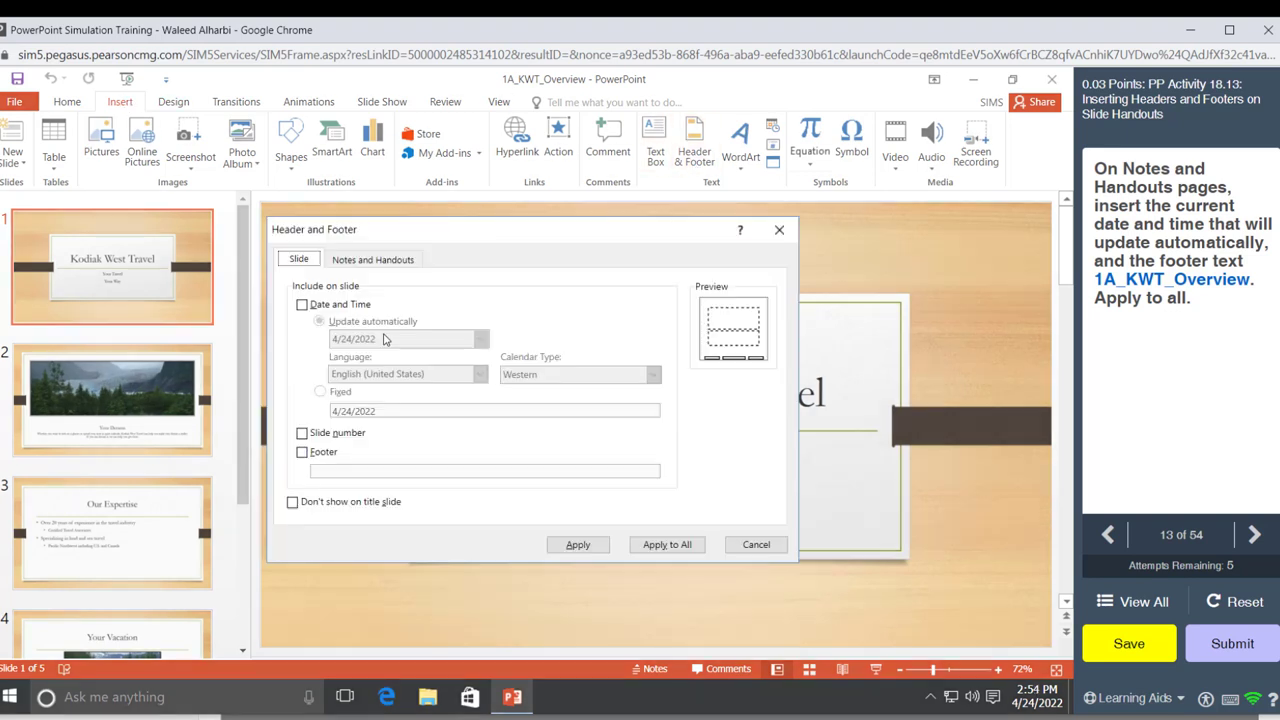
click(372, 259)
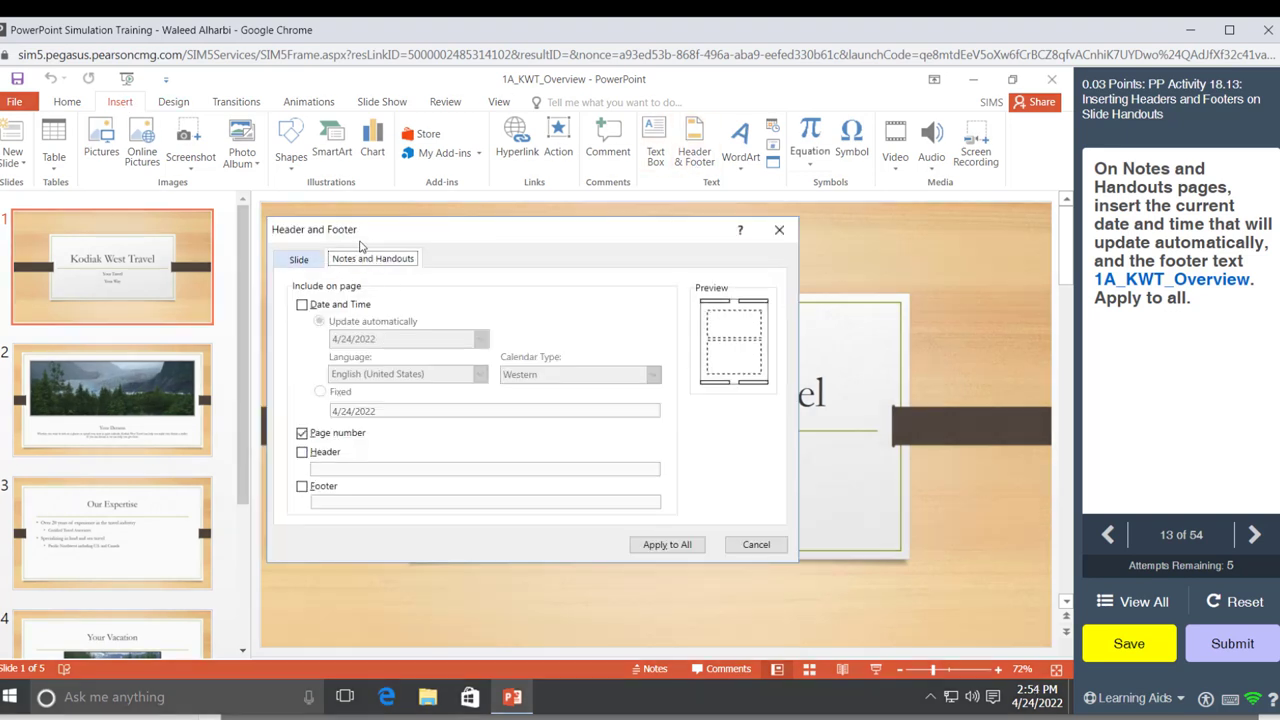
click(301, 487)
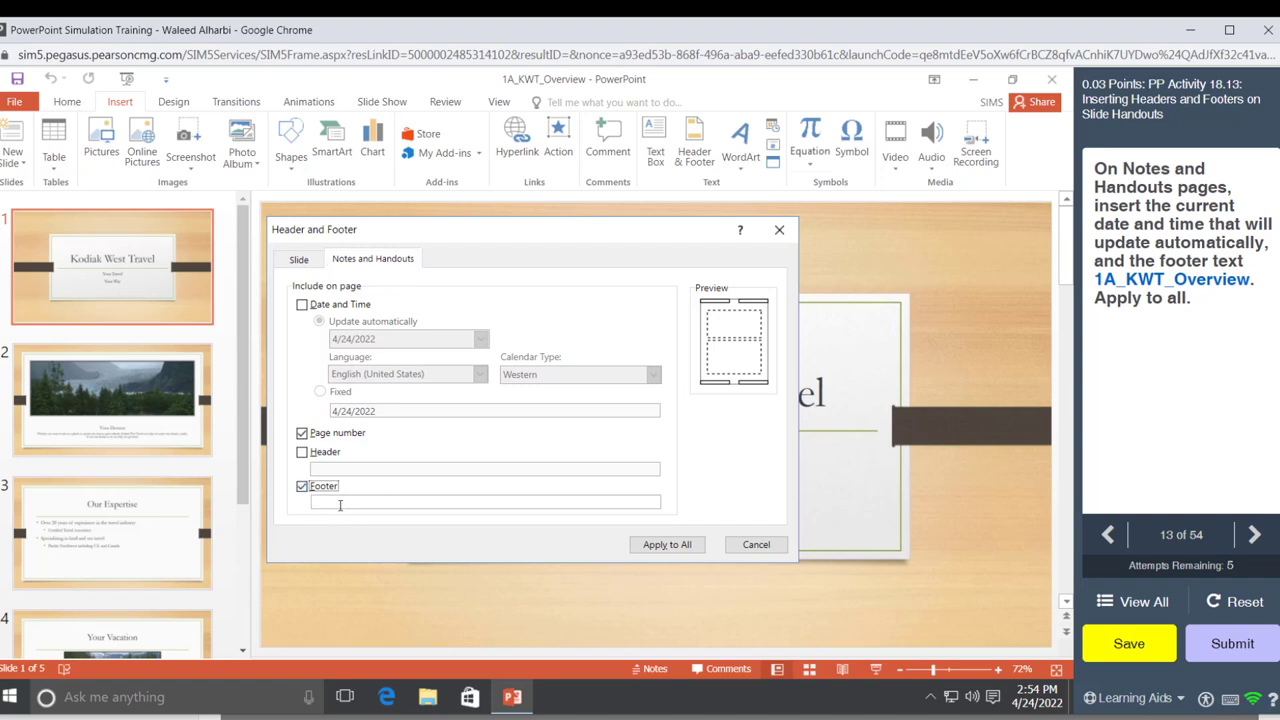
click(302, 305)
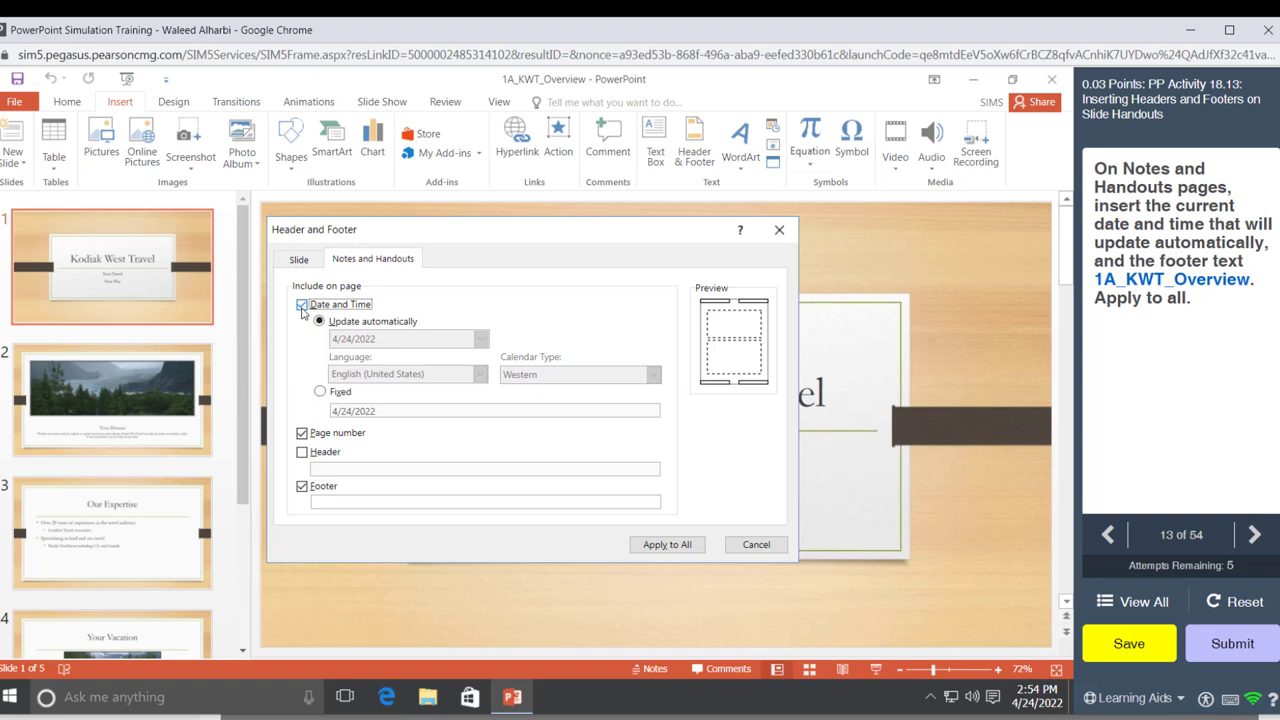
click(302, 487)
click(302, 486)
click(328, 500)
text(1)
text(A)
text(_K)
text(WT_)
text(Over)
text(view)
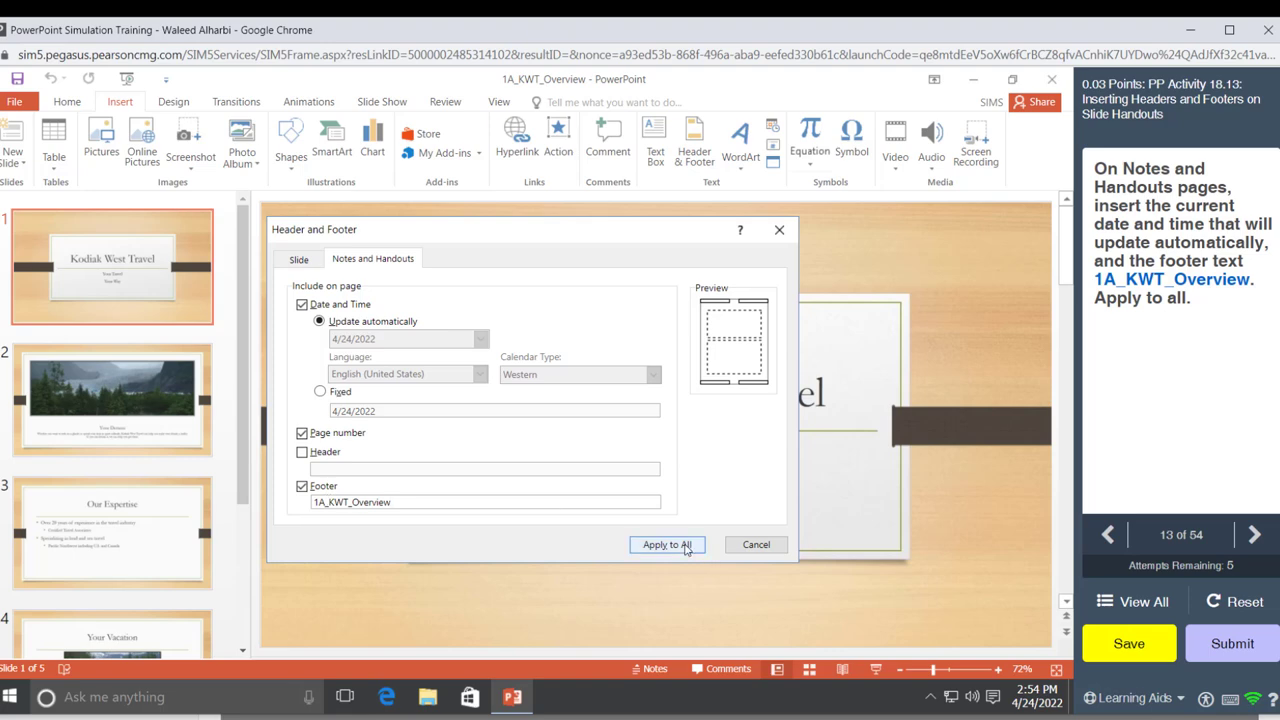
click(667, 545)
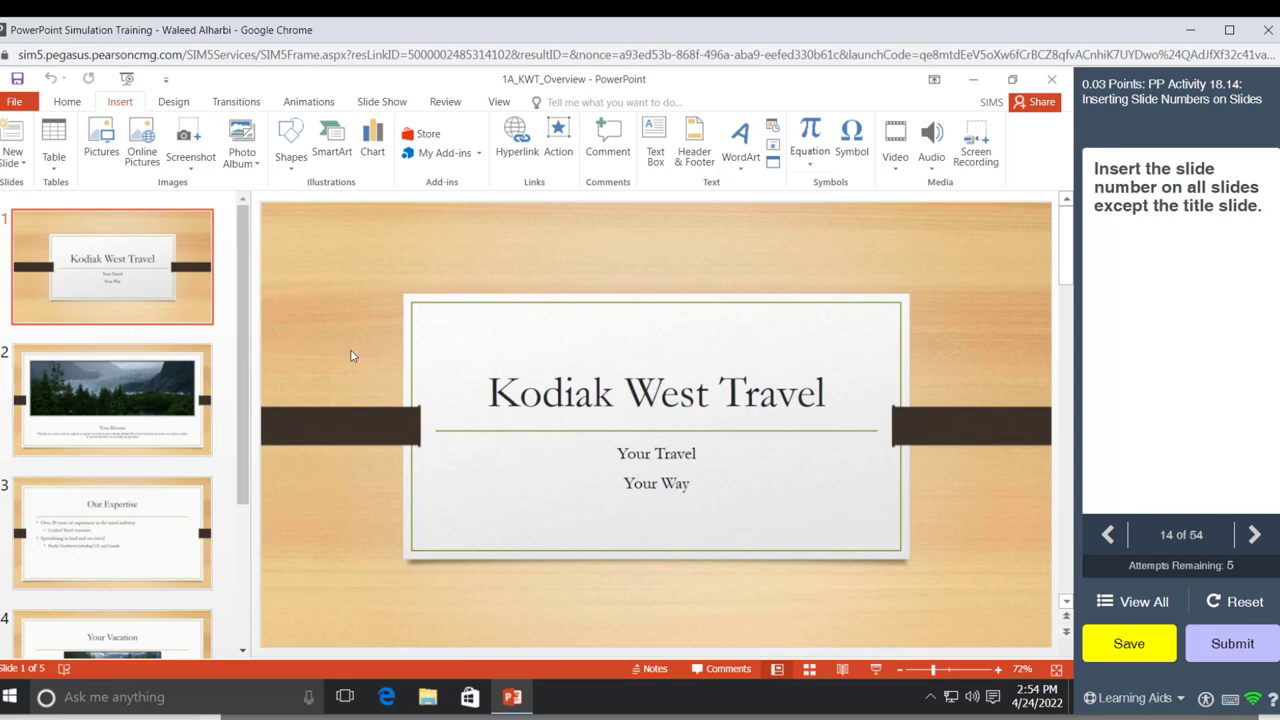
Turn on slide numbers for all slides, with Don't show on title slide checked
click(697, 160)
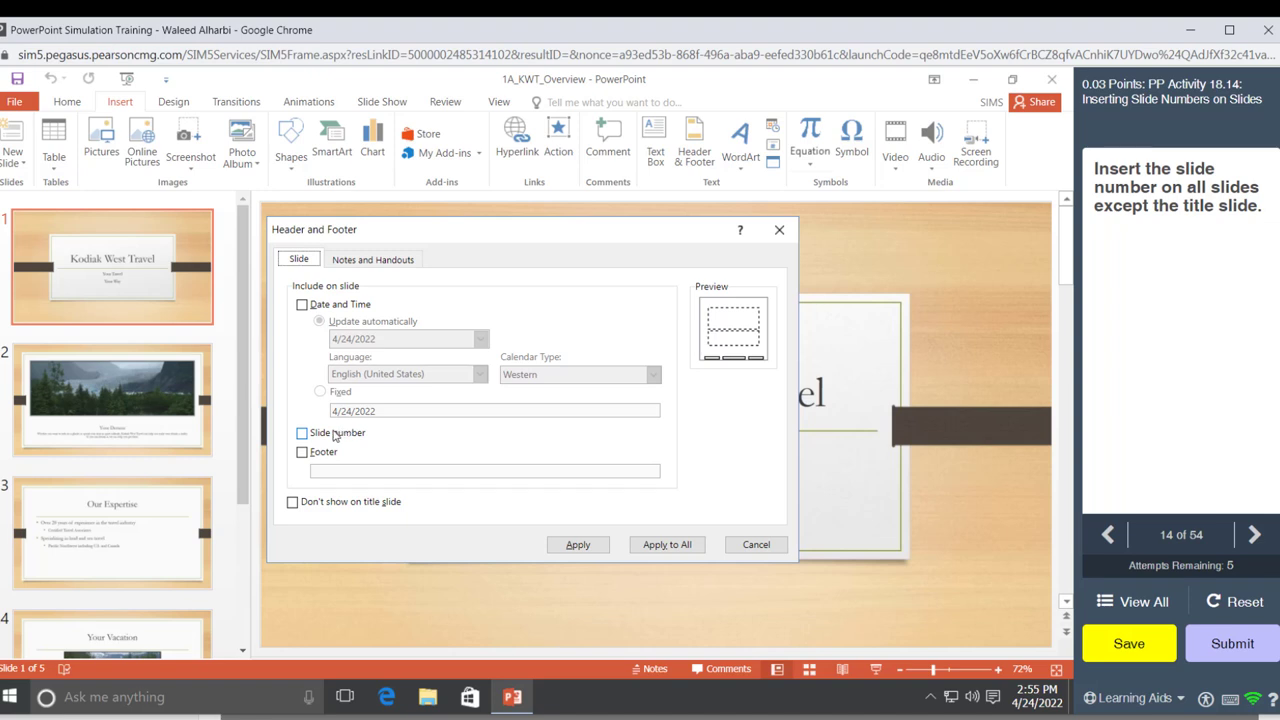
click(340, 434)
click(293, 504)
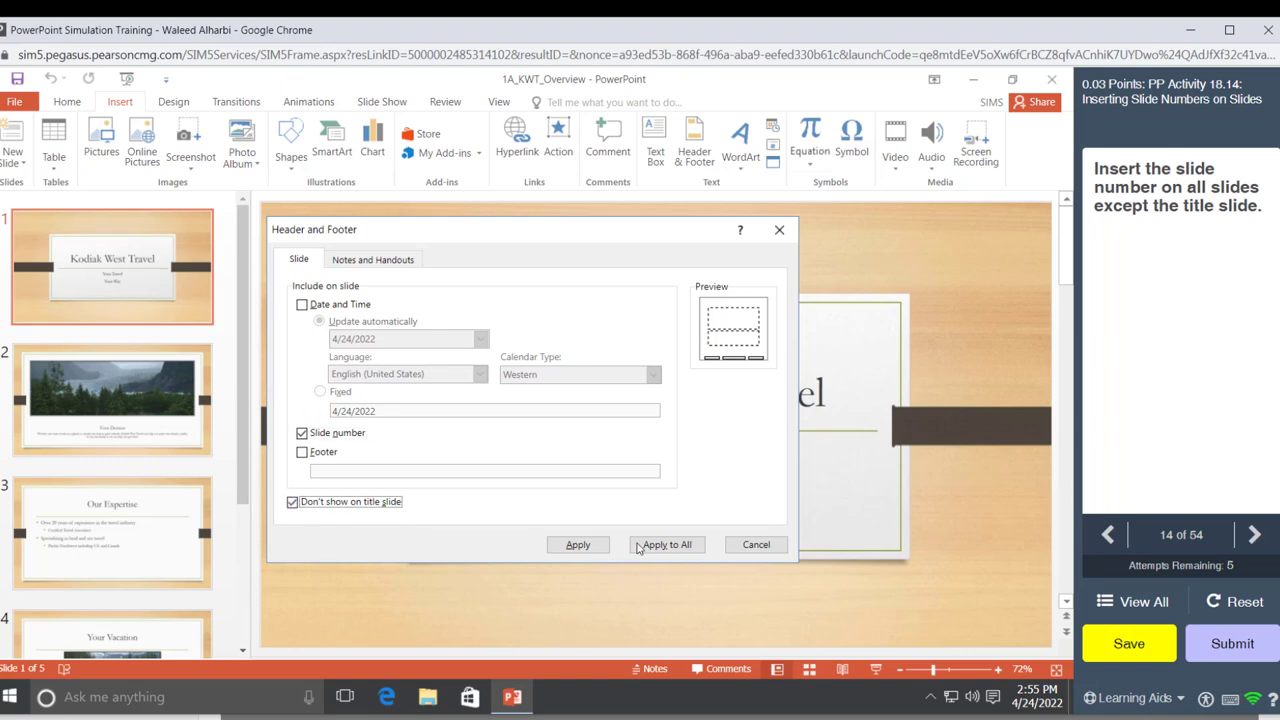
click(686, 547)
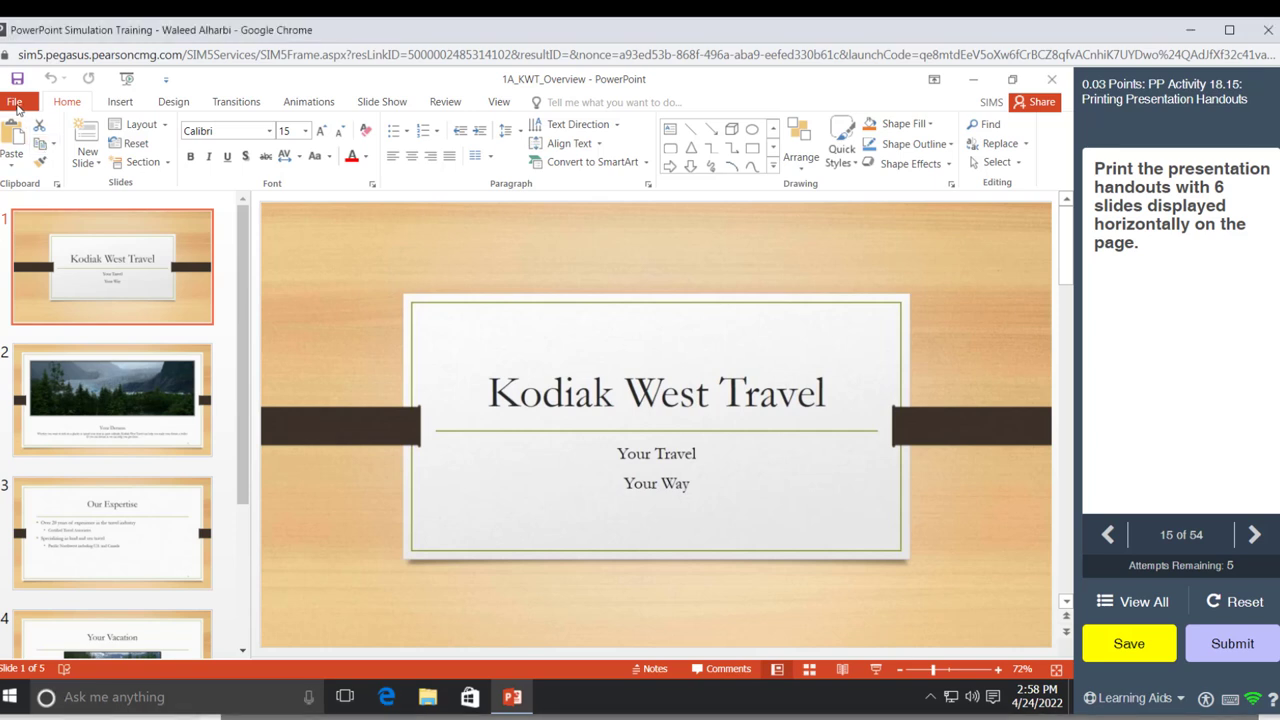
Print the presentation using the 6 Slides Horizontal handout layout
click(16, 104)
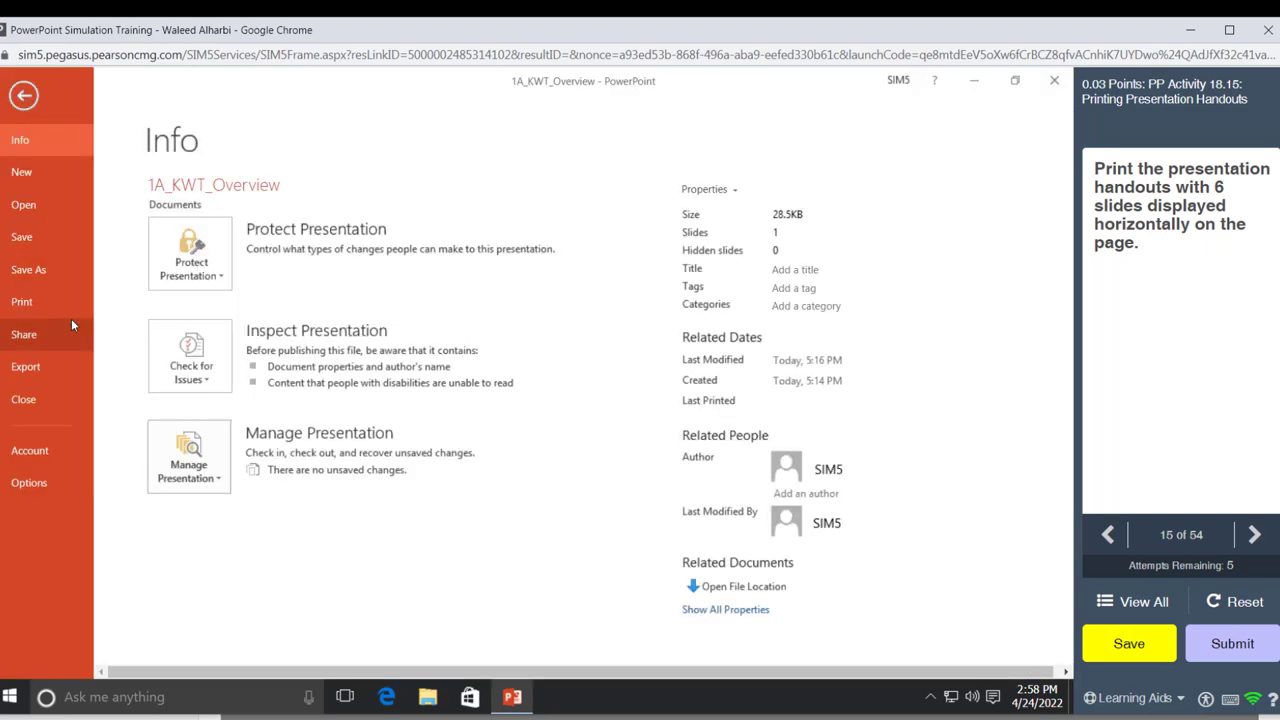
click(47, 303)
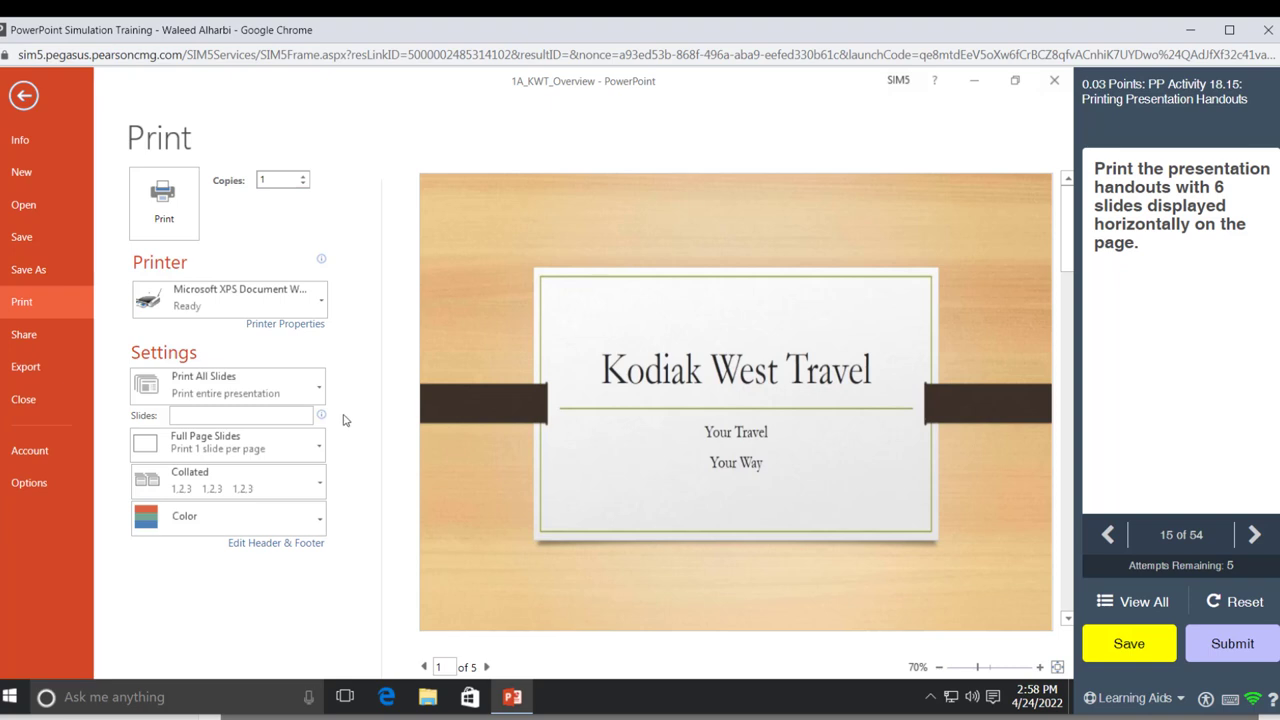
click(239, 455)
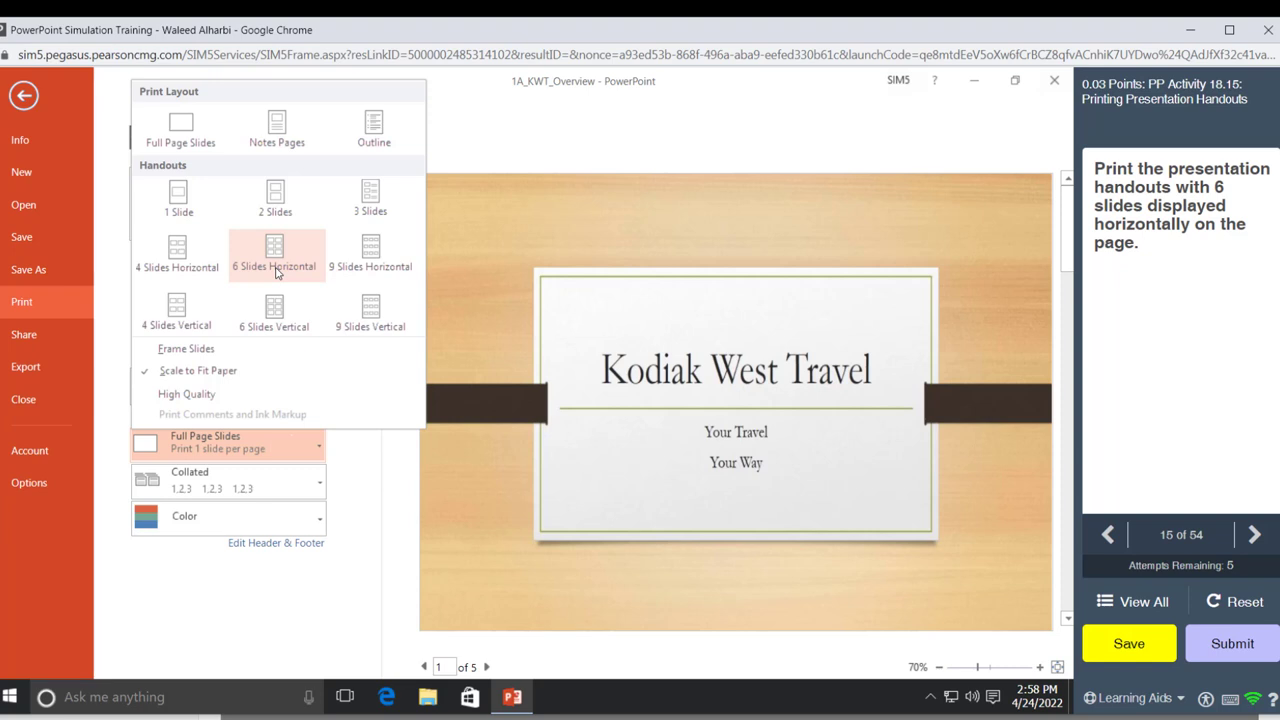
click(277, 260)
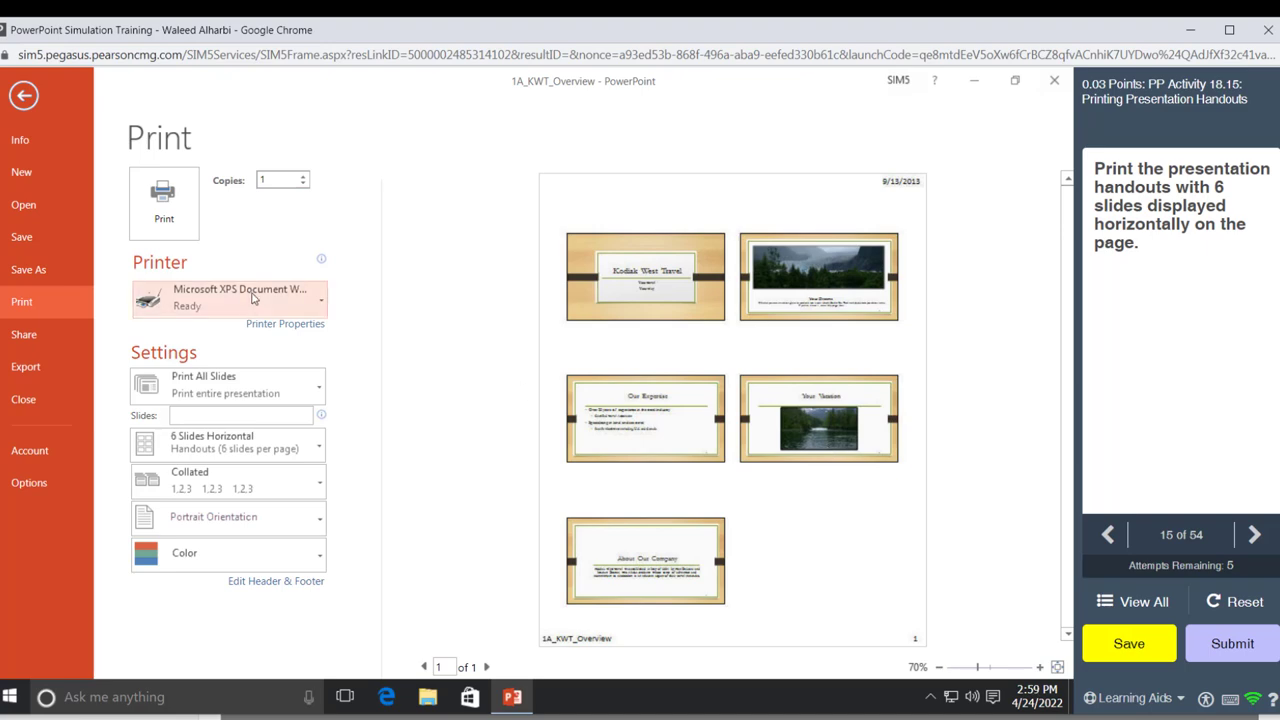
click(164, 212)
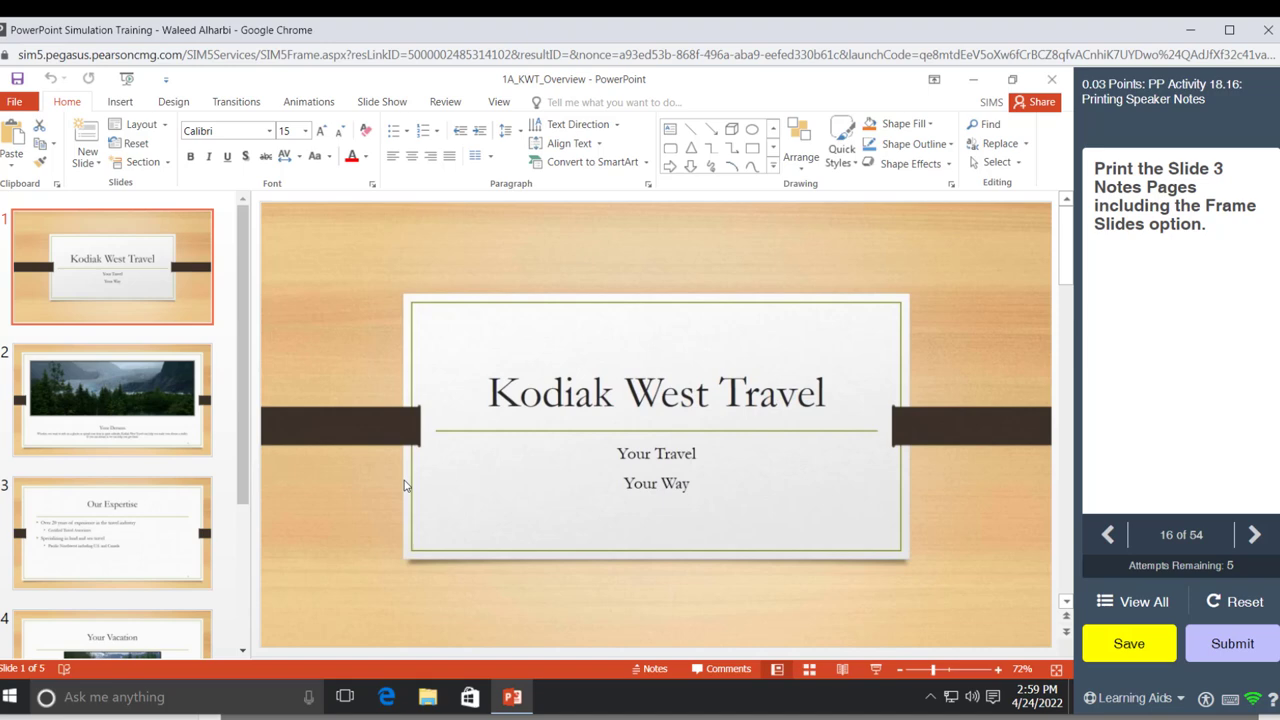
Print only slide 3 in the Notes Pages layout with Frame Slides turned on
click(15, 103)
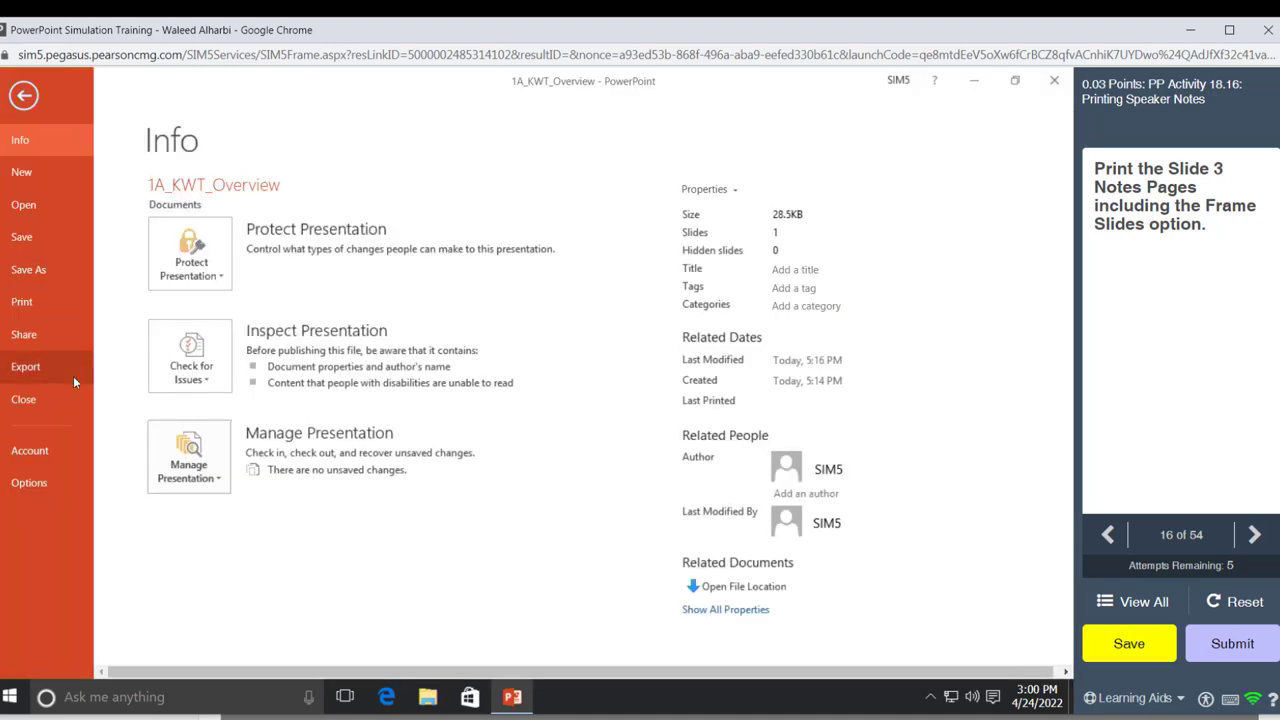
click(52, 310)
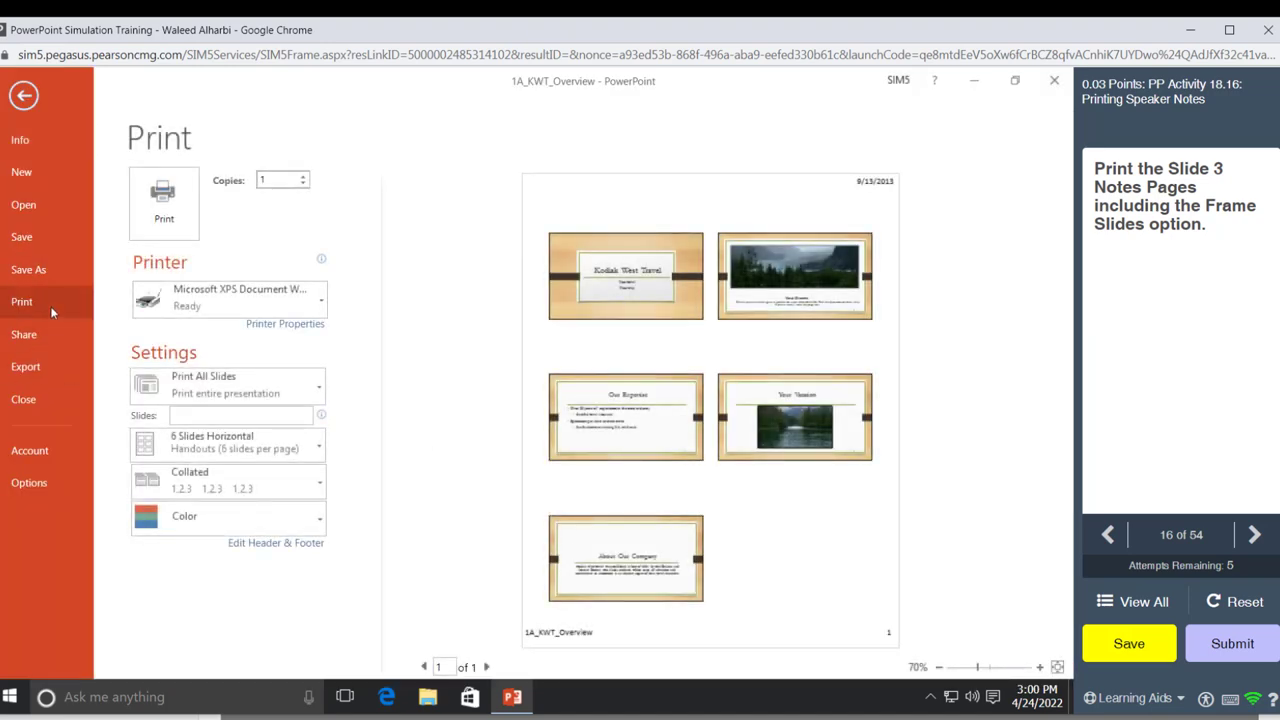
click(176, 452)
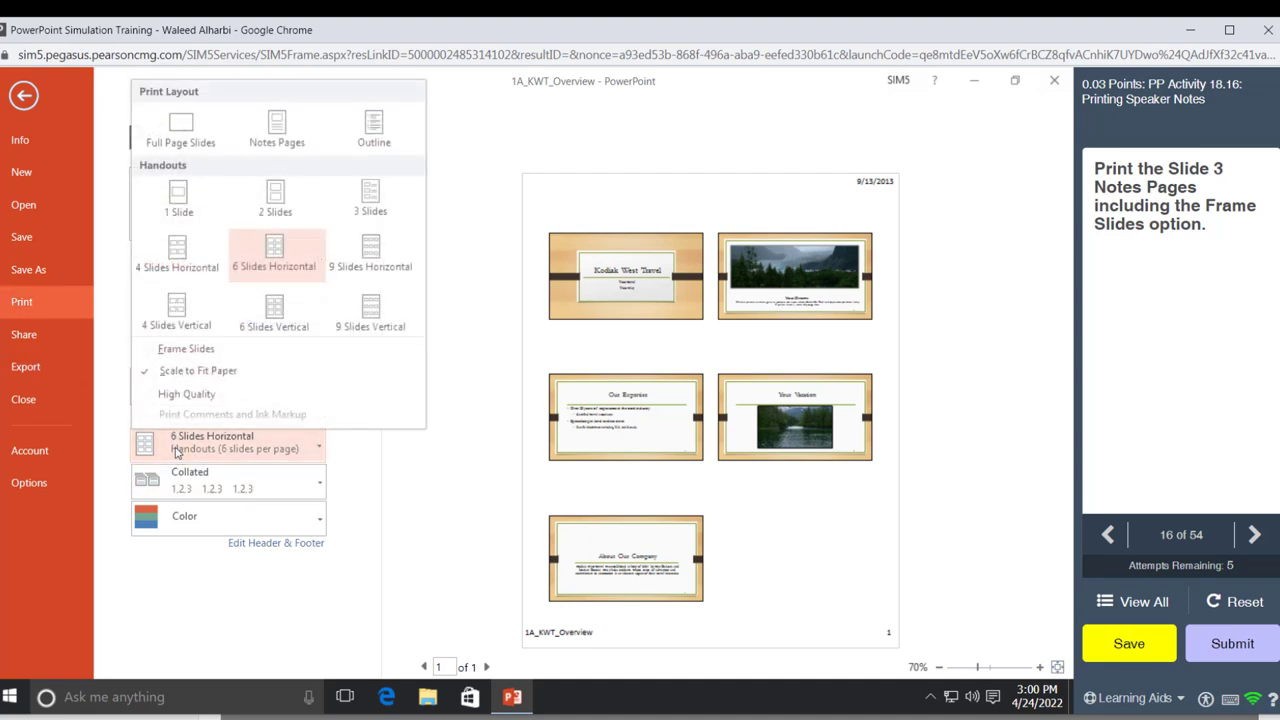
click(280, 125)
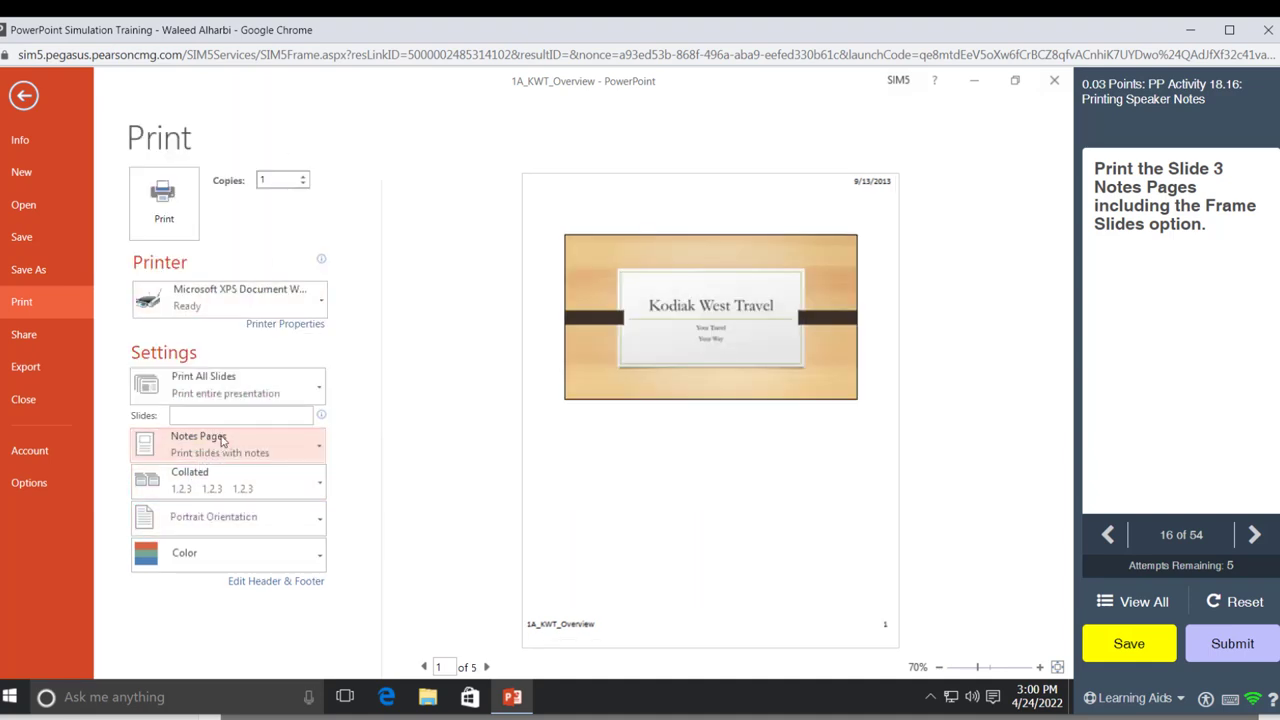
text(3)
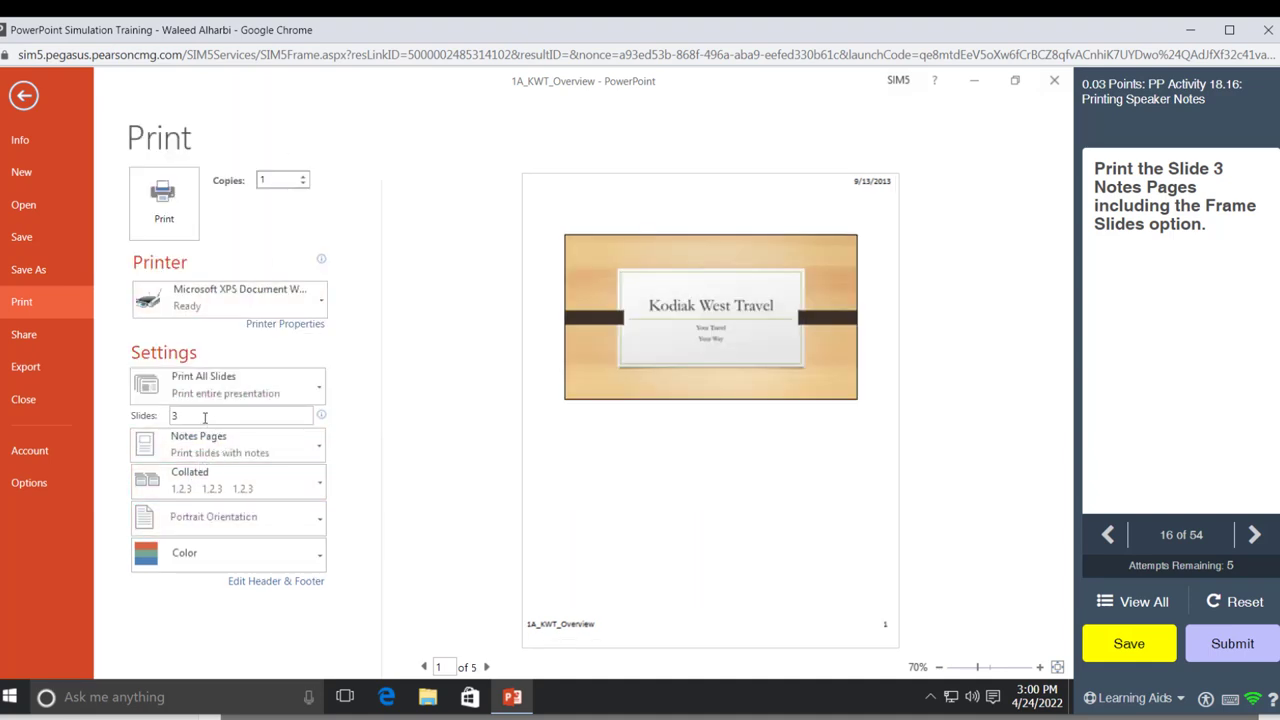
click(200, 442)
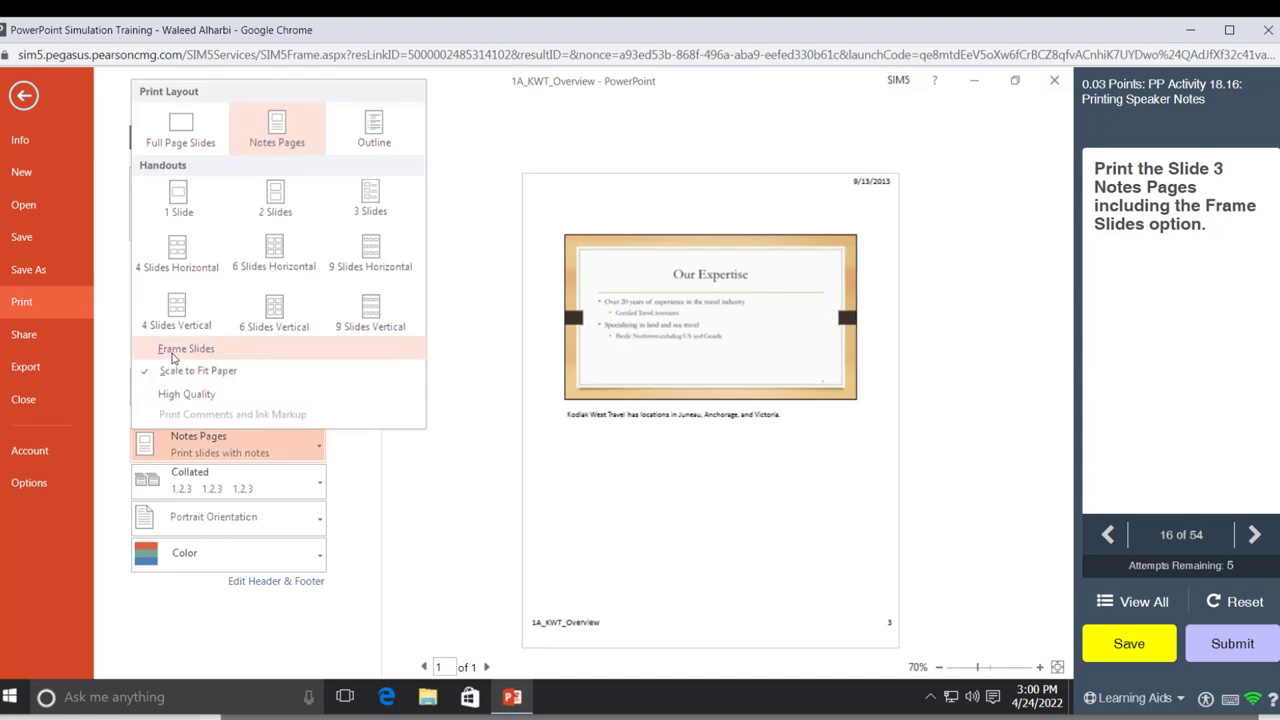
click(172, 356)
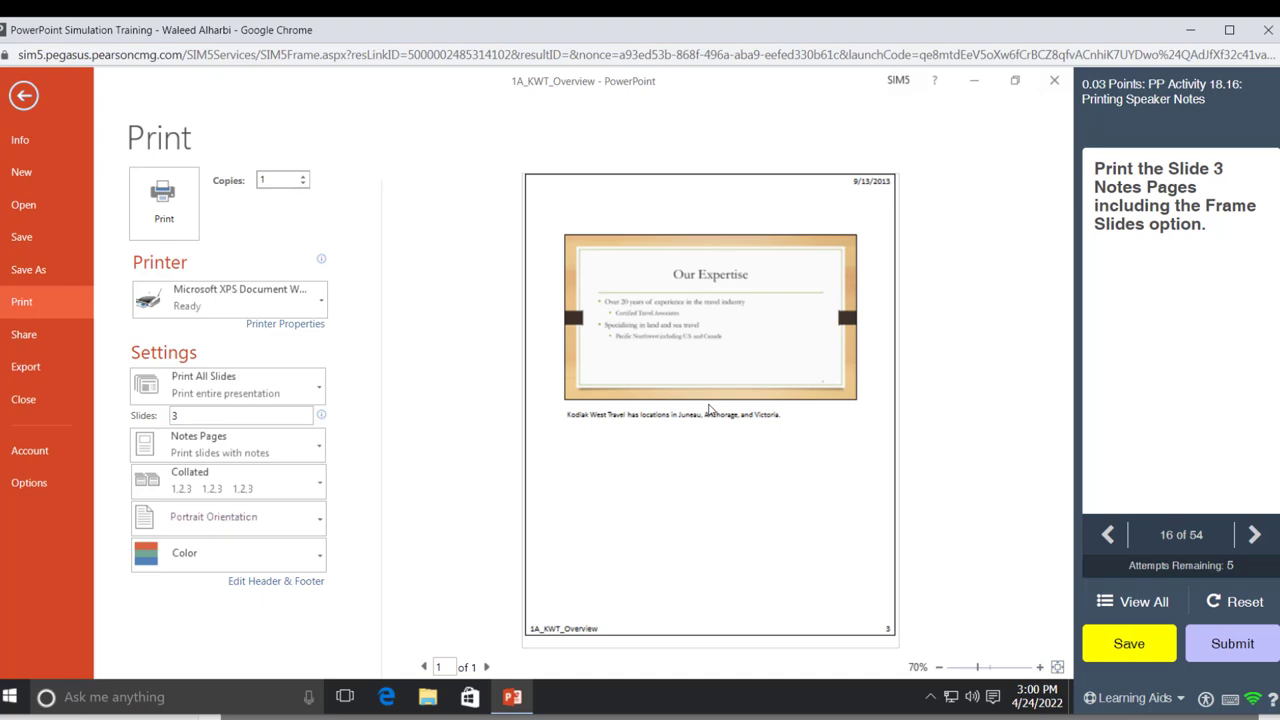
click(157, 212)
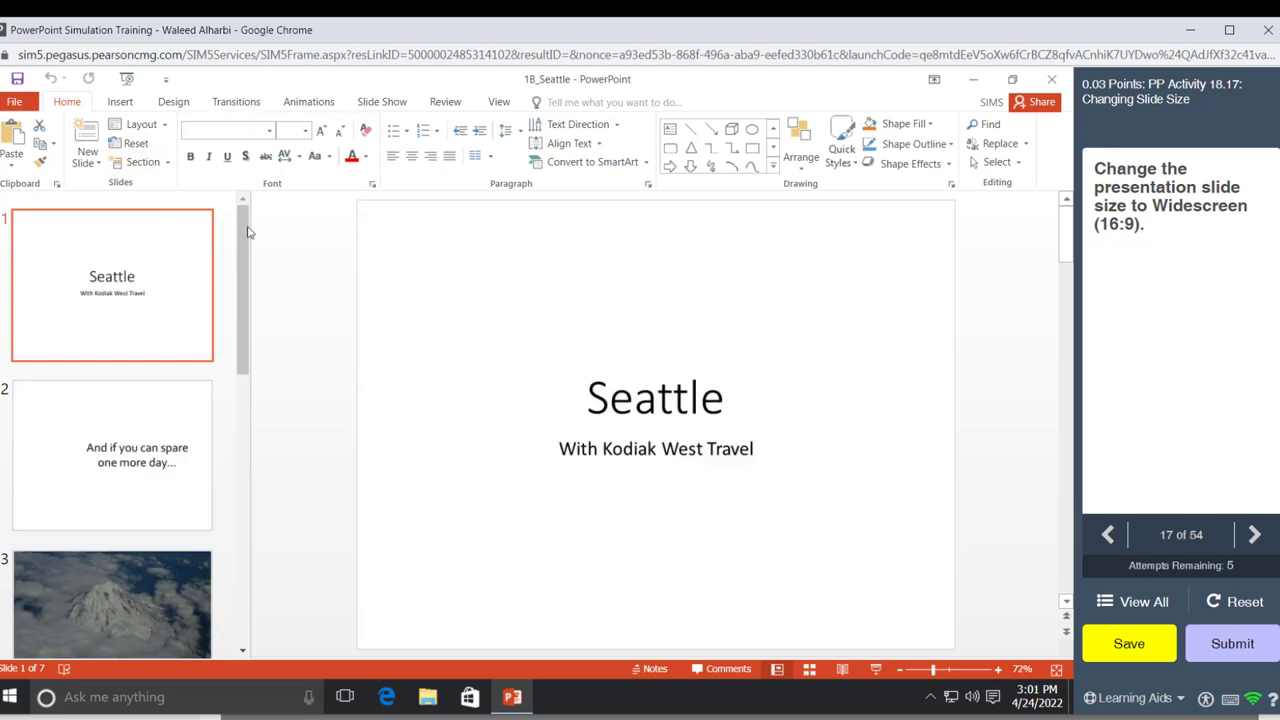
Choose Widescreen (16:9) from the Design tab's Slide Size menu
click(174, 104)
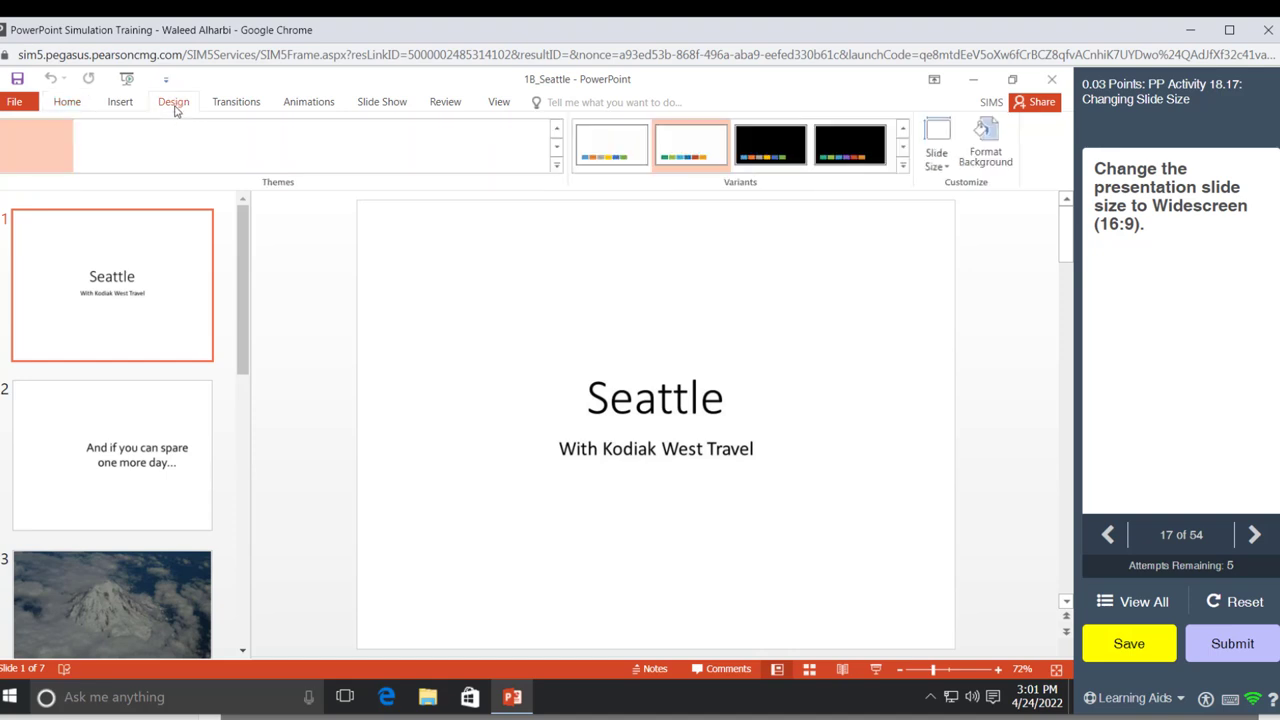
click(941, 165)
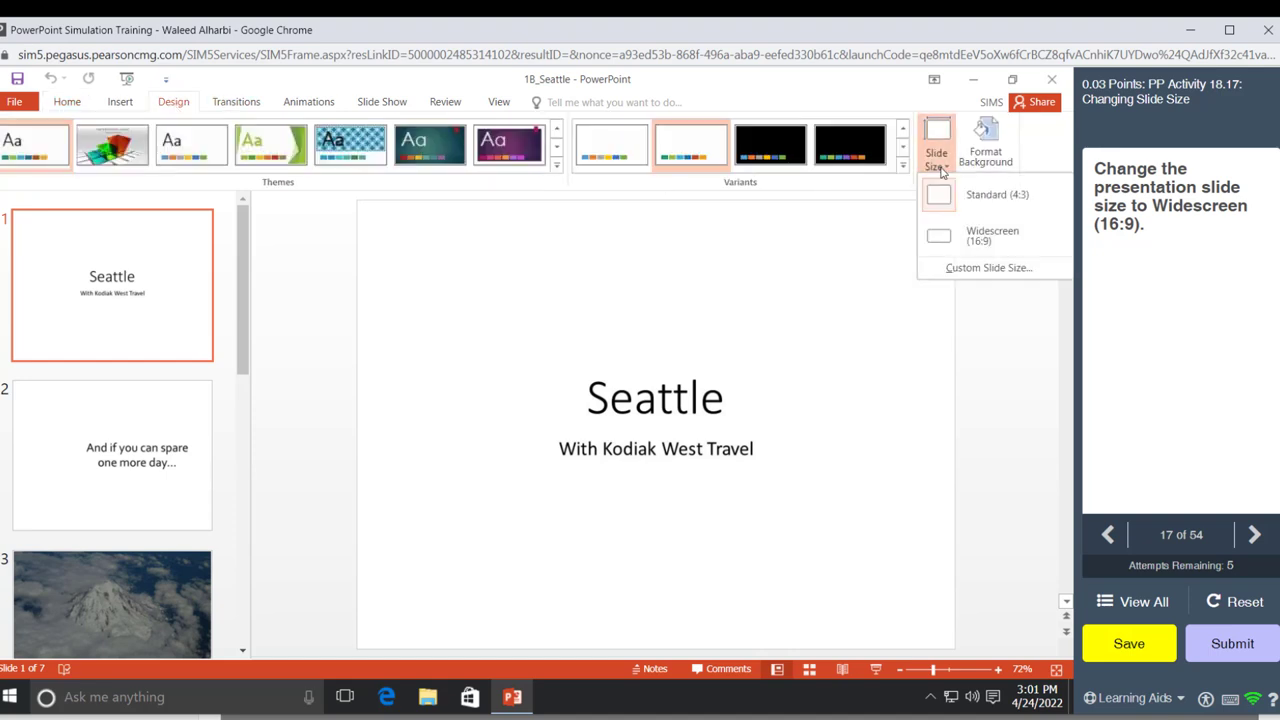
click(953, 246)
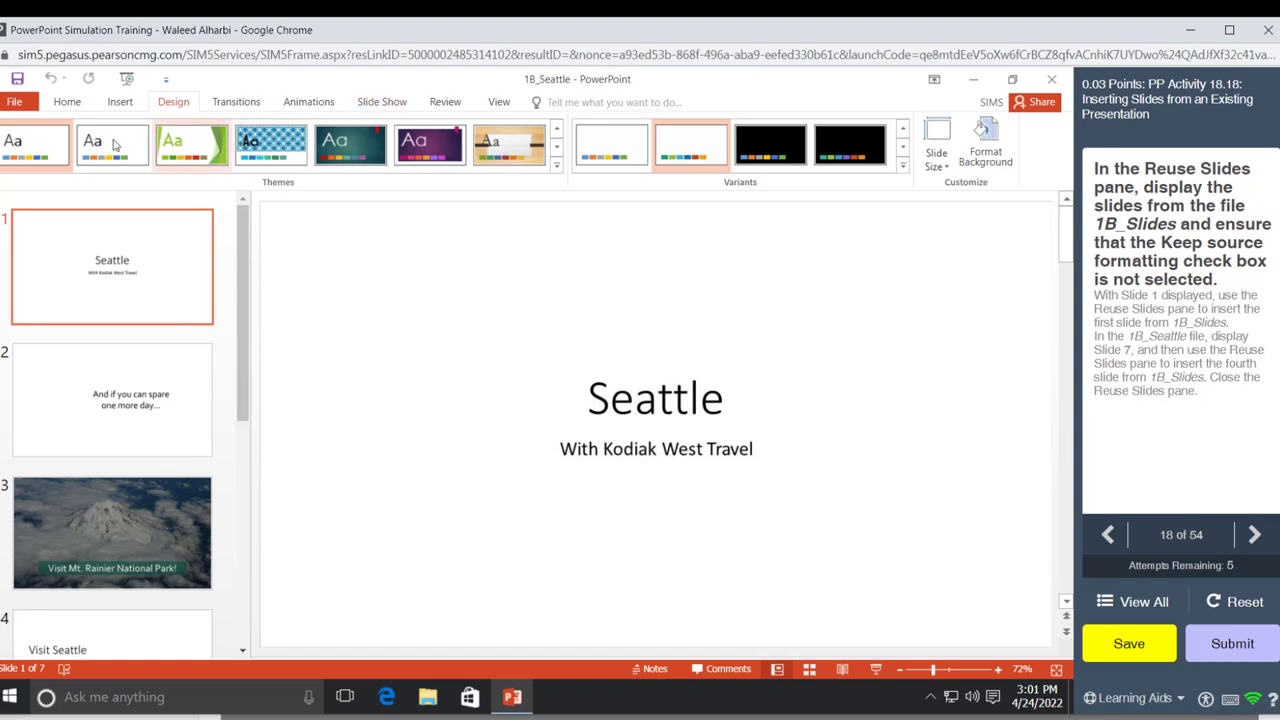
Open the Reuse Slides pane and load the 1B_Slides file to list its four slides
click(69, 101)
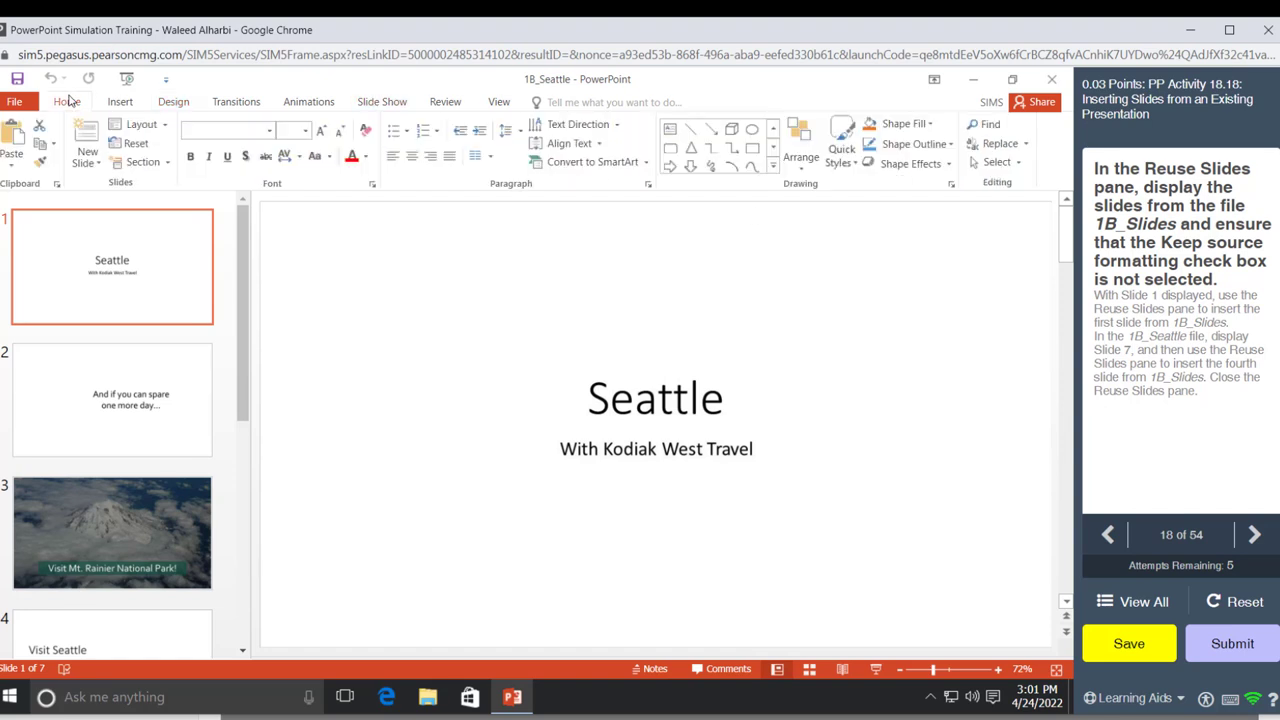
click(85, 165)
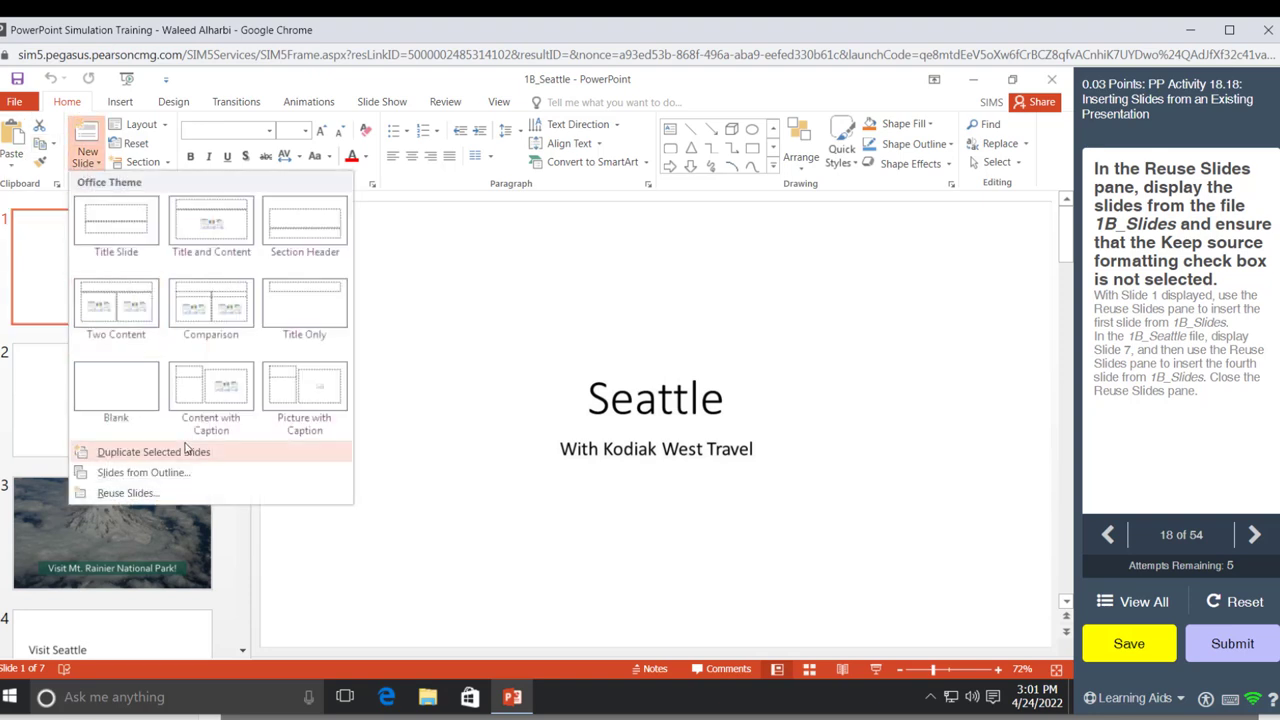
click(128, 493)
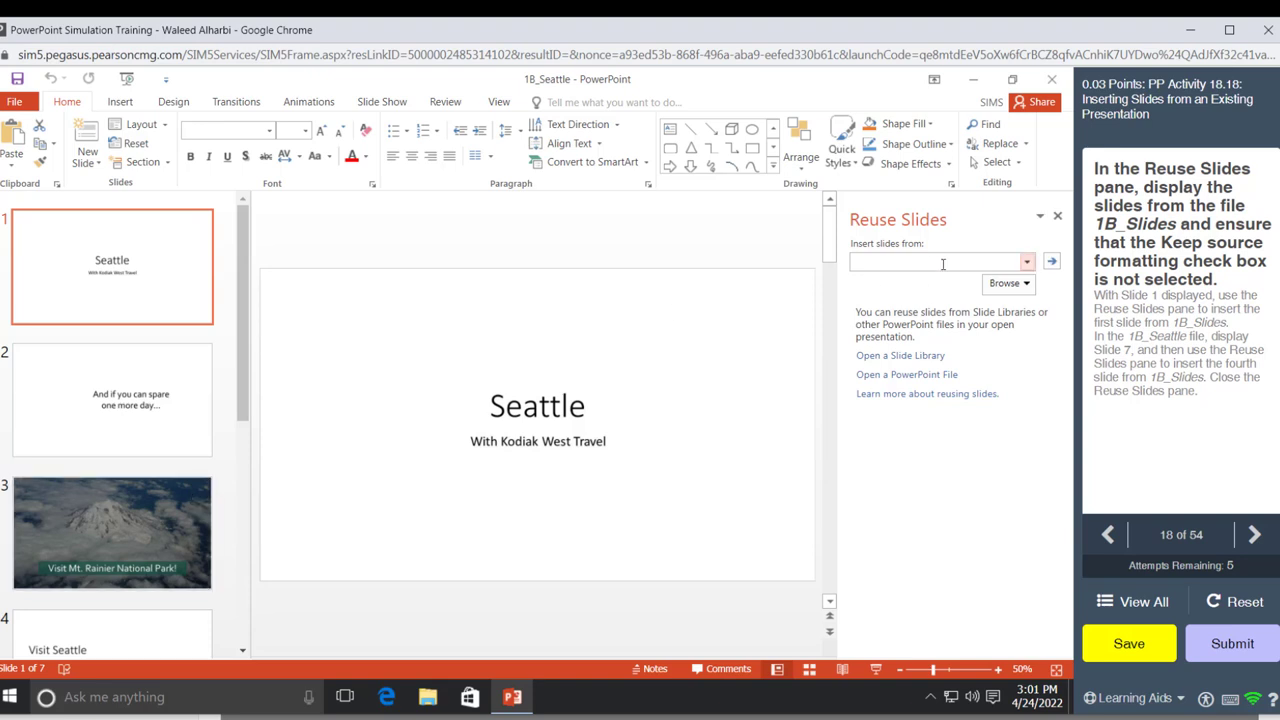
click(1027, 285)
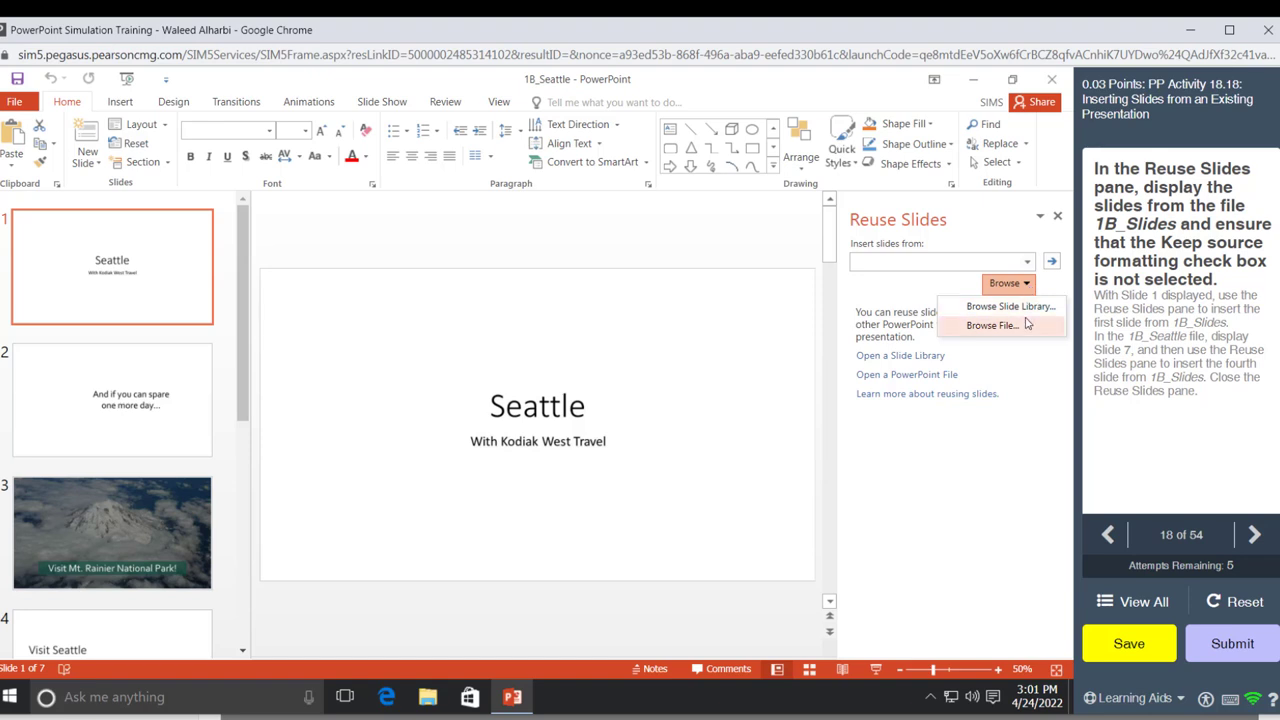
click(1027, 324)
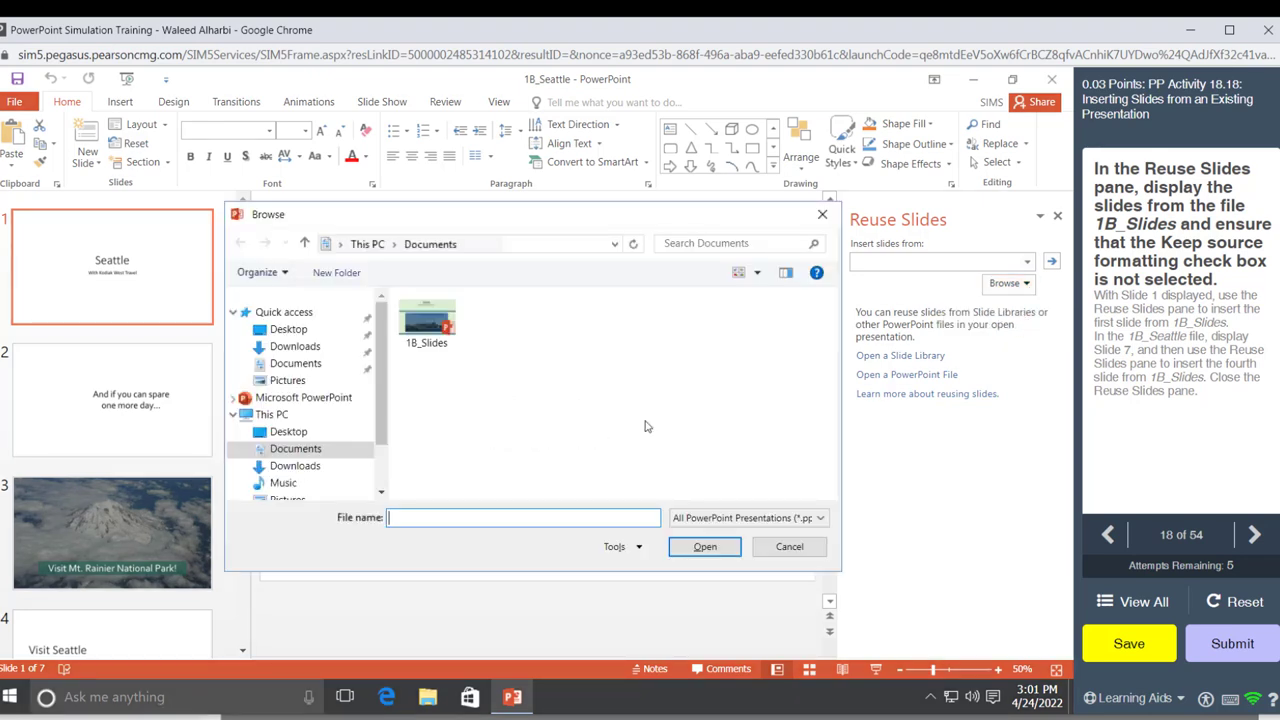
double_click(427, 333)
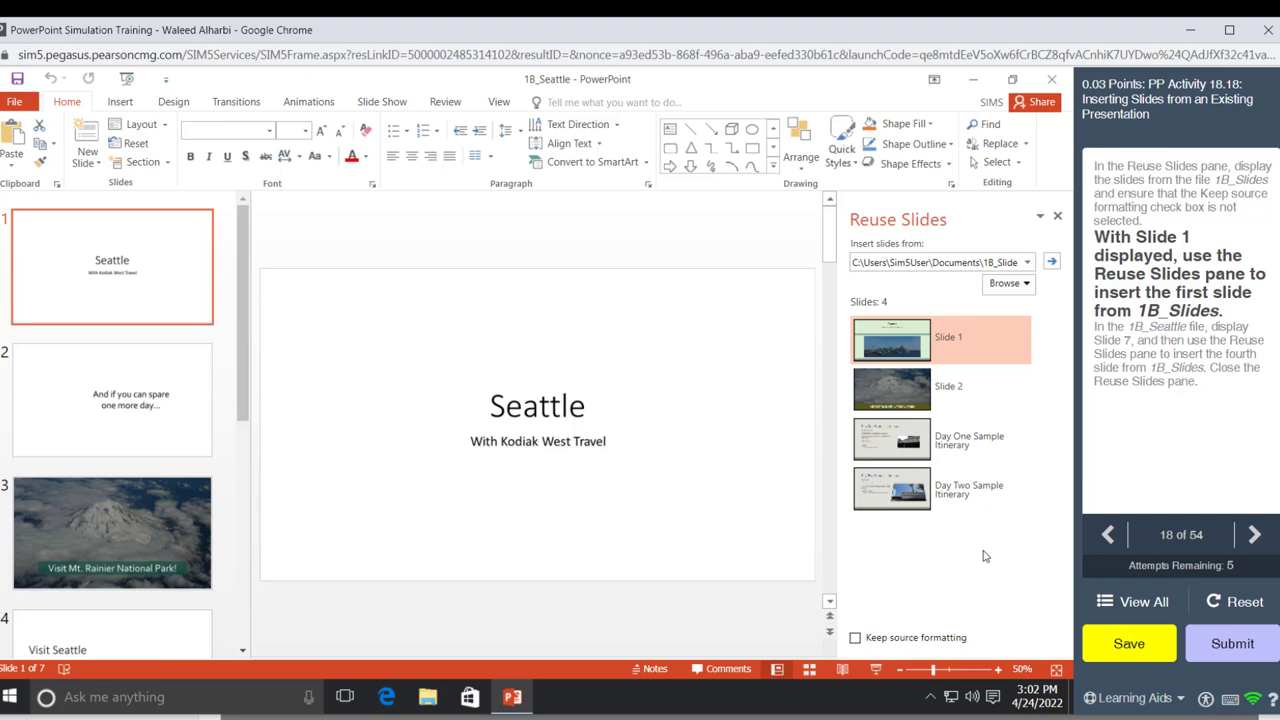
Reuse 1B_Slides' first slide after slide 1 and Day Two Sample Itinerary after slide 7
click(877, 346)
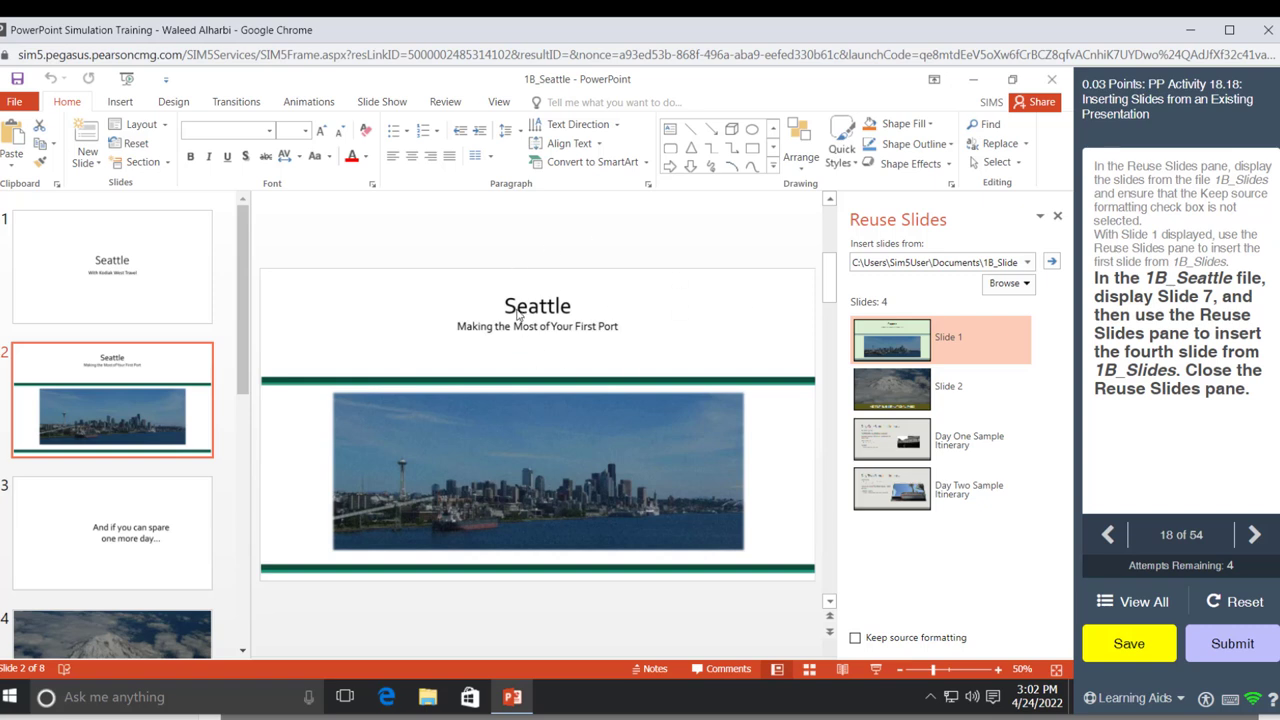
drag(243, 296, 236, 560)
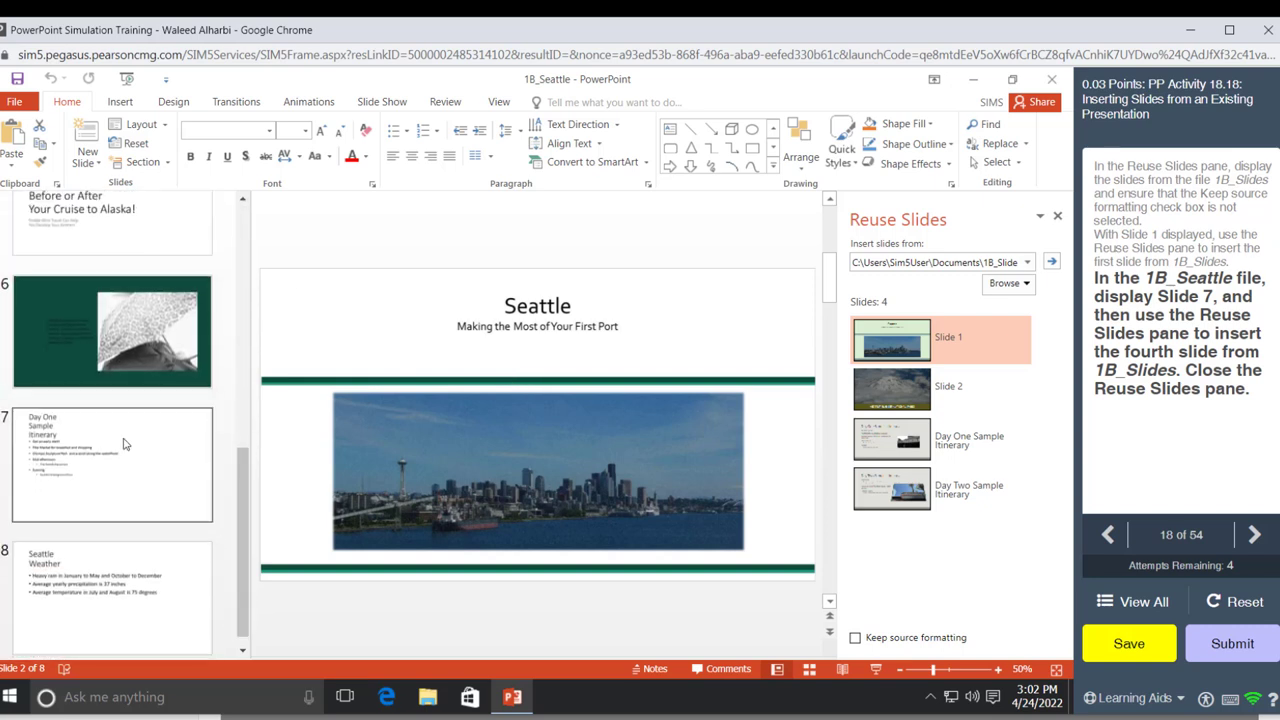
click(125, 444)
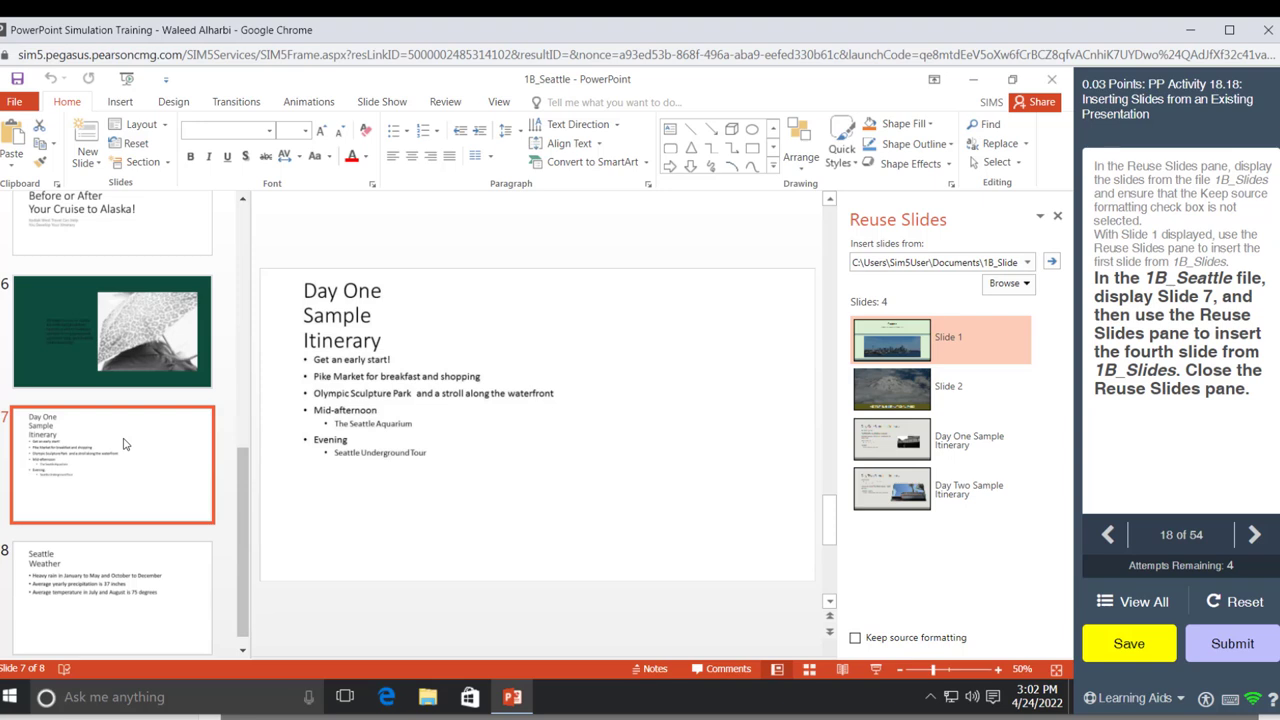
click(883, 496)
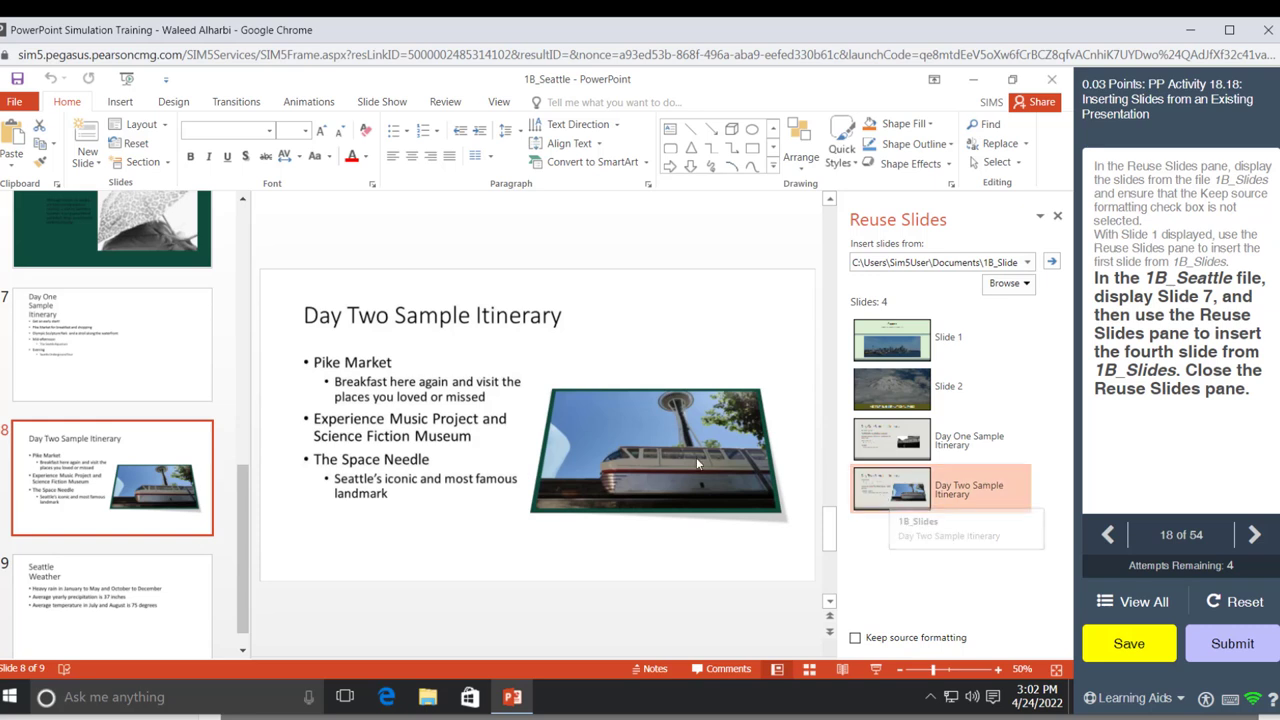
click(1057, 216)
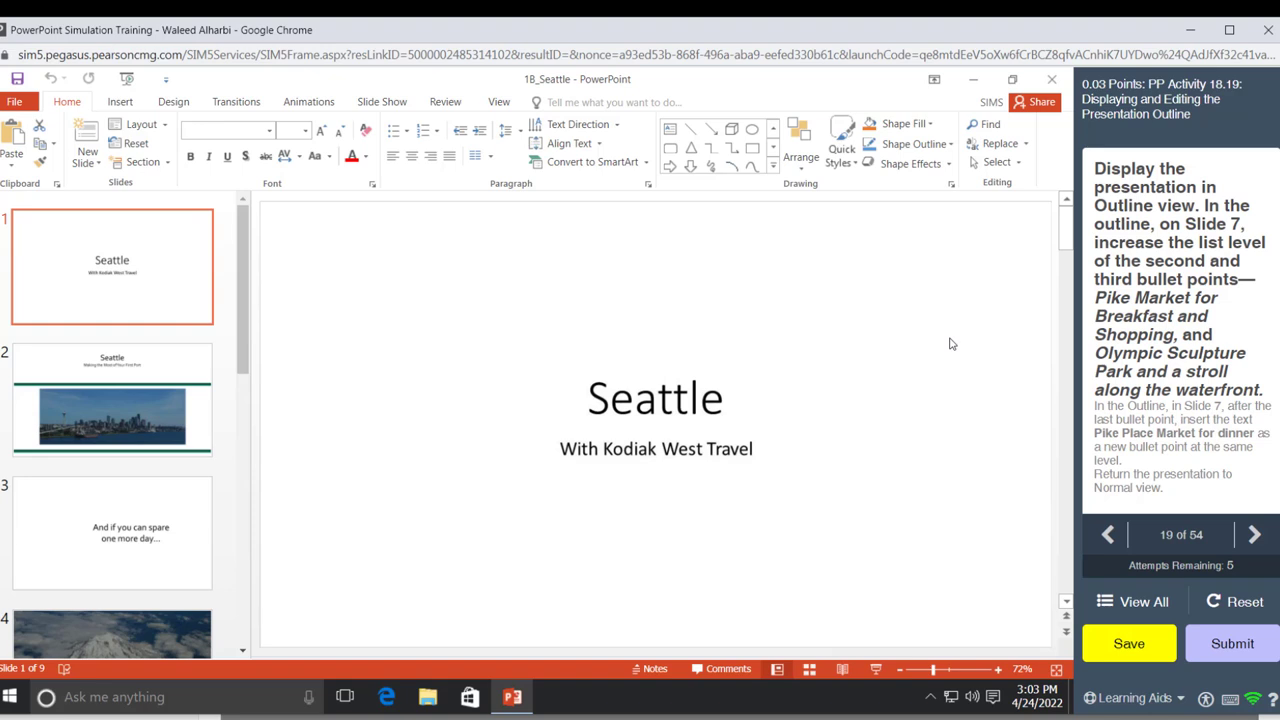
In Outline view, demote slide 7's Pike Market and Olympic Sculpture Park bullets to second level
click(498, 103)
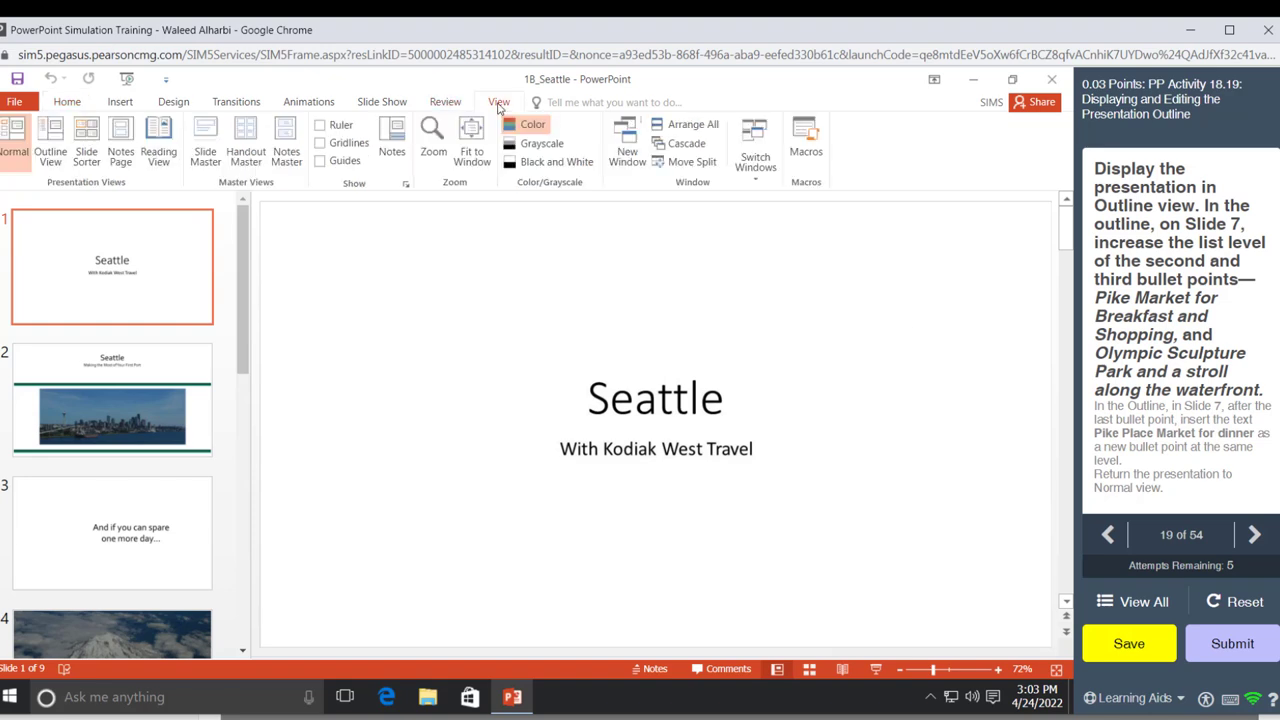
click(50, 151)
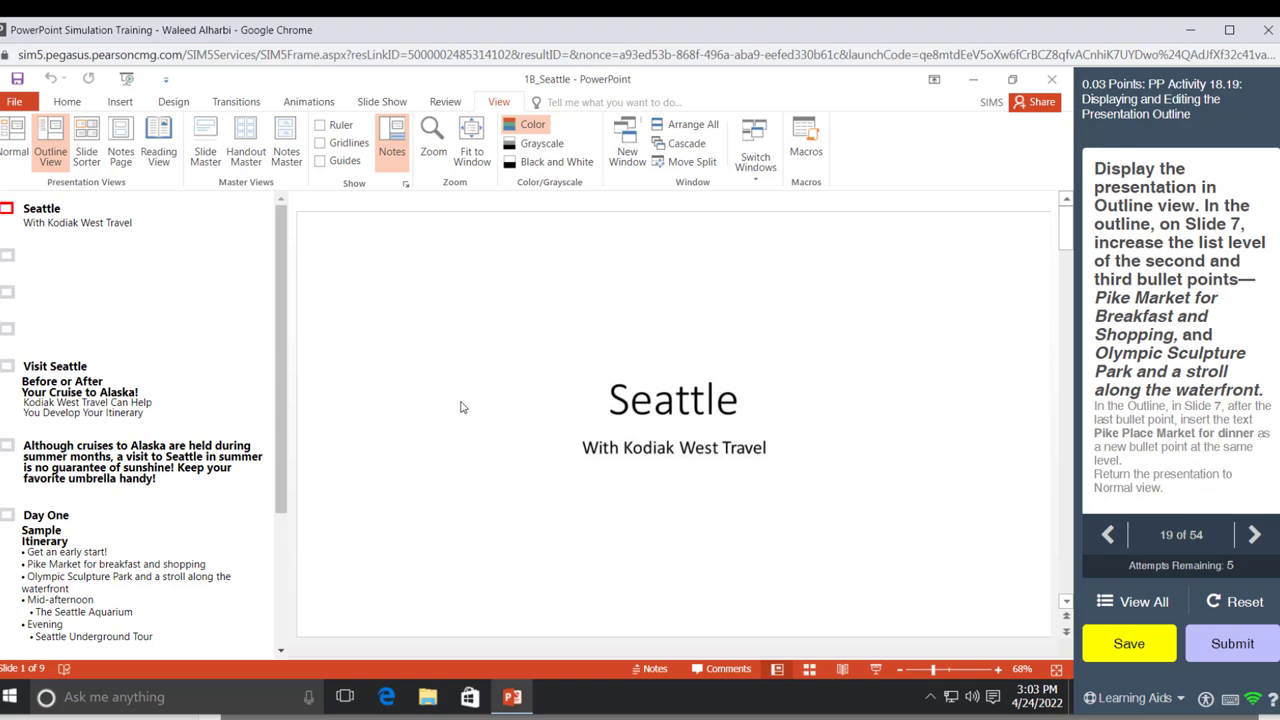
scroll(281, 432, down, 3)
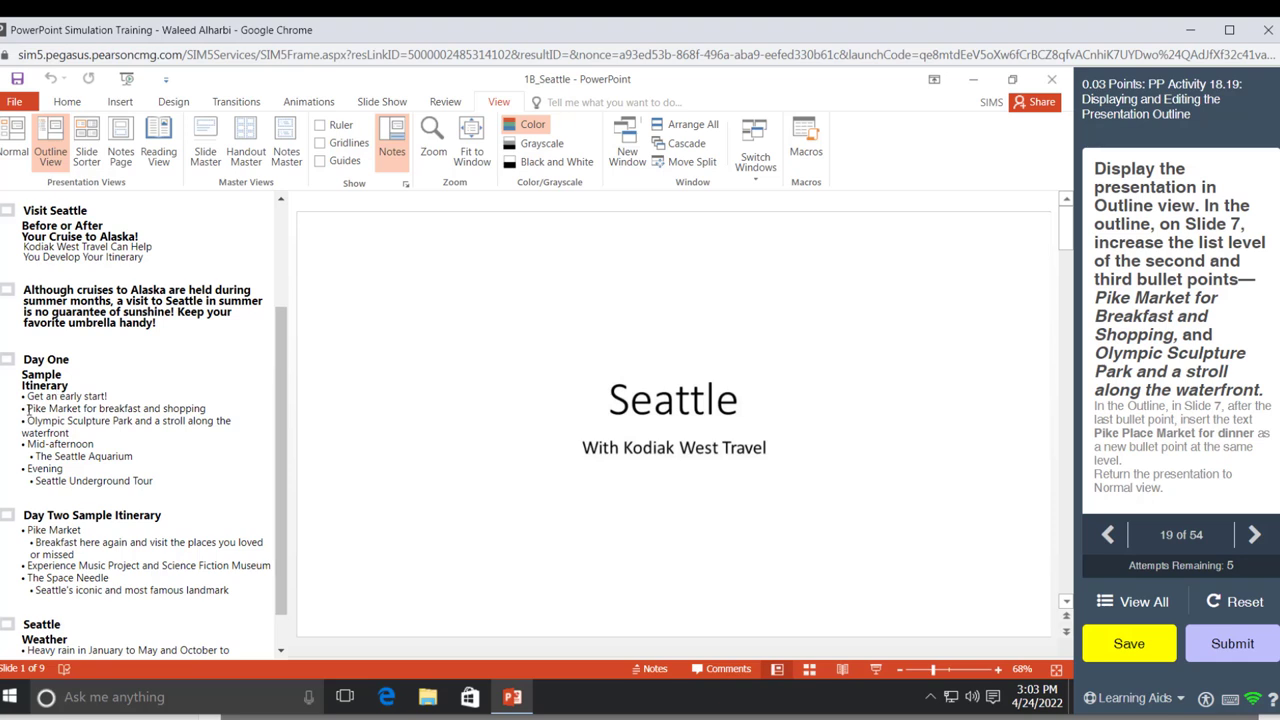
drag(28, 409, 85, 432)
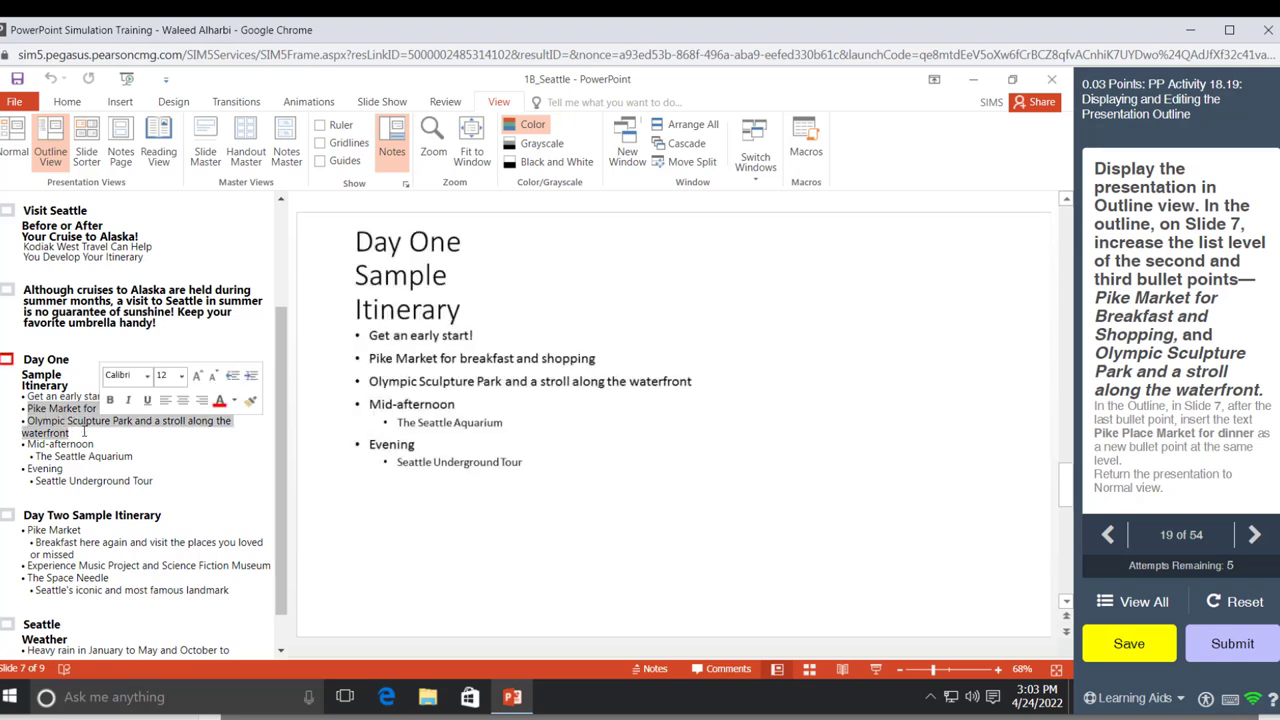
click(68, 102)
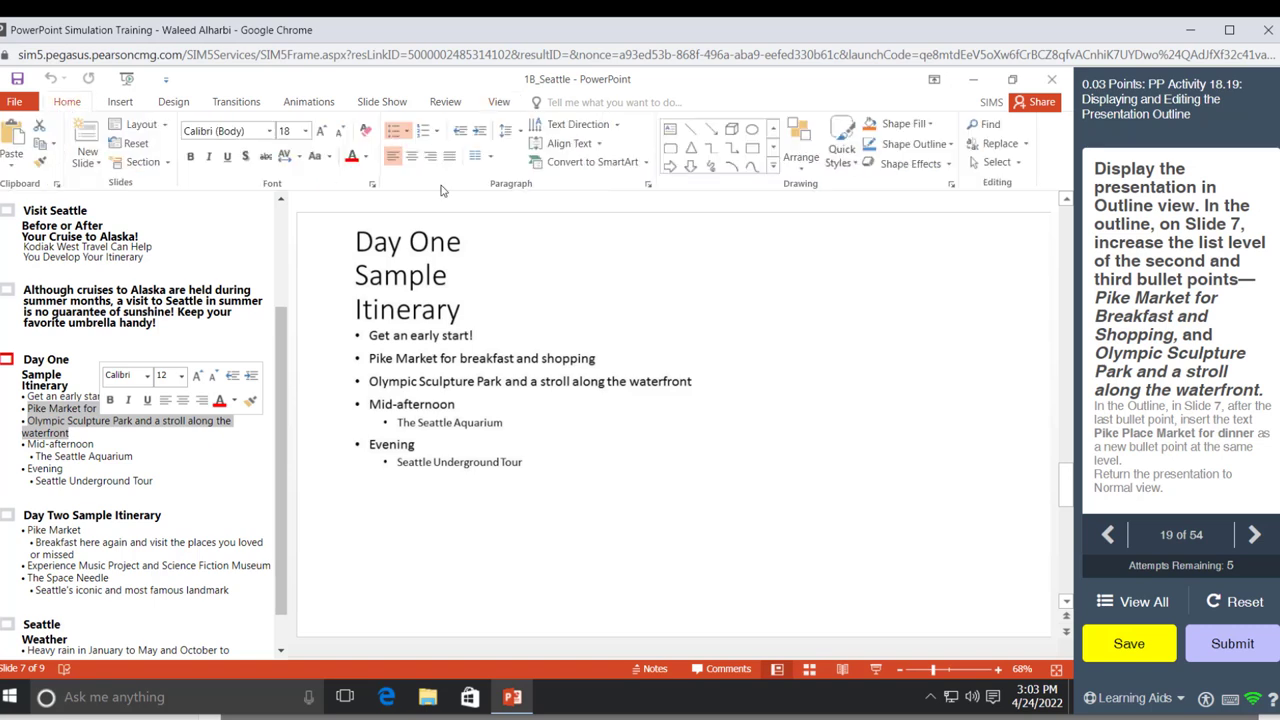
click(480, 133)
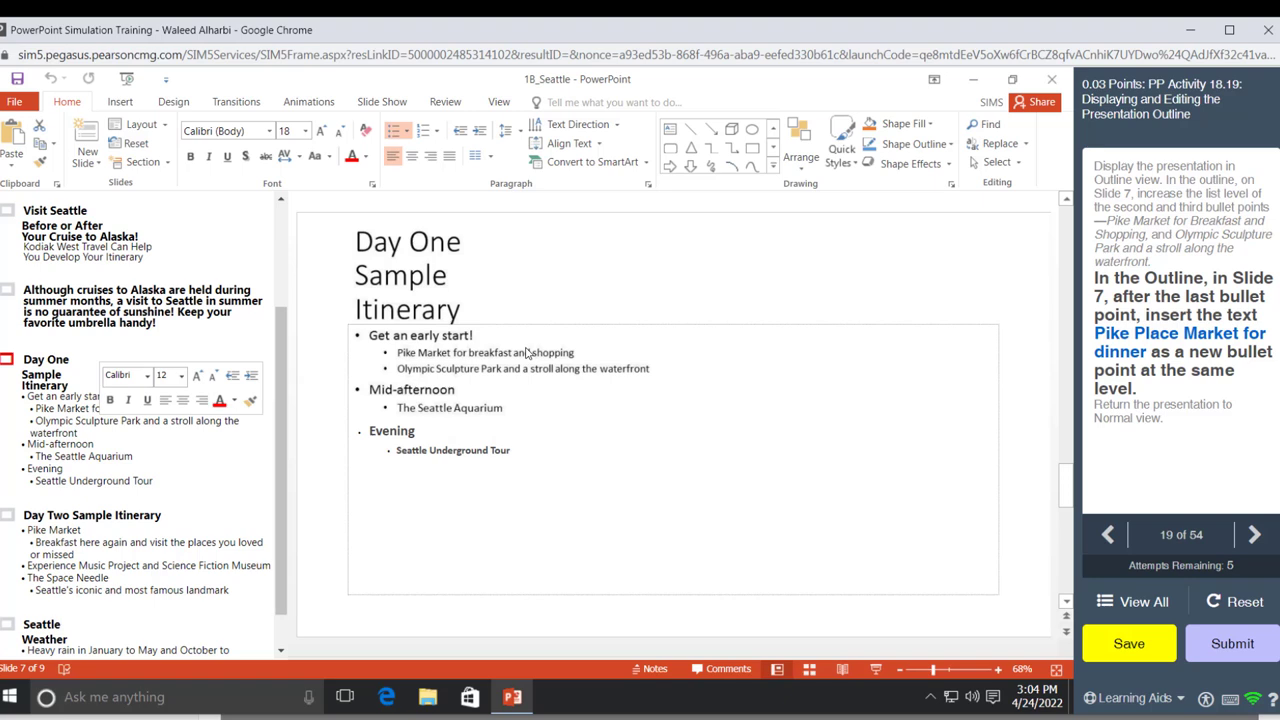
Add 'Pike Place Market for dinner' below Seattle Underground Tour, then return to Normal view
click(166, 480)
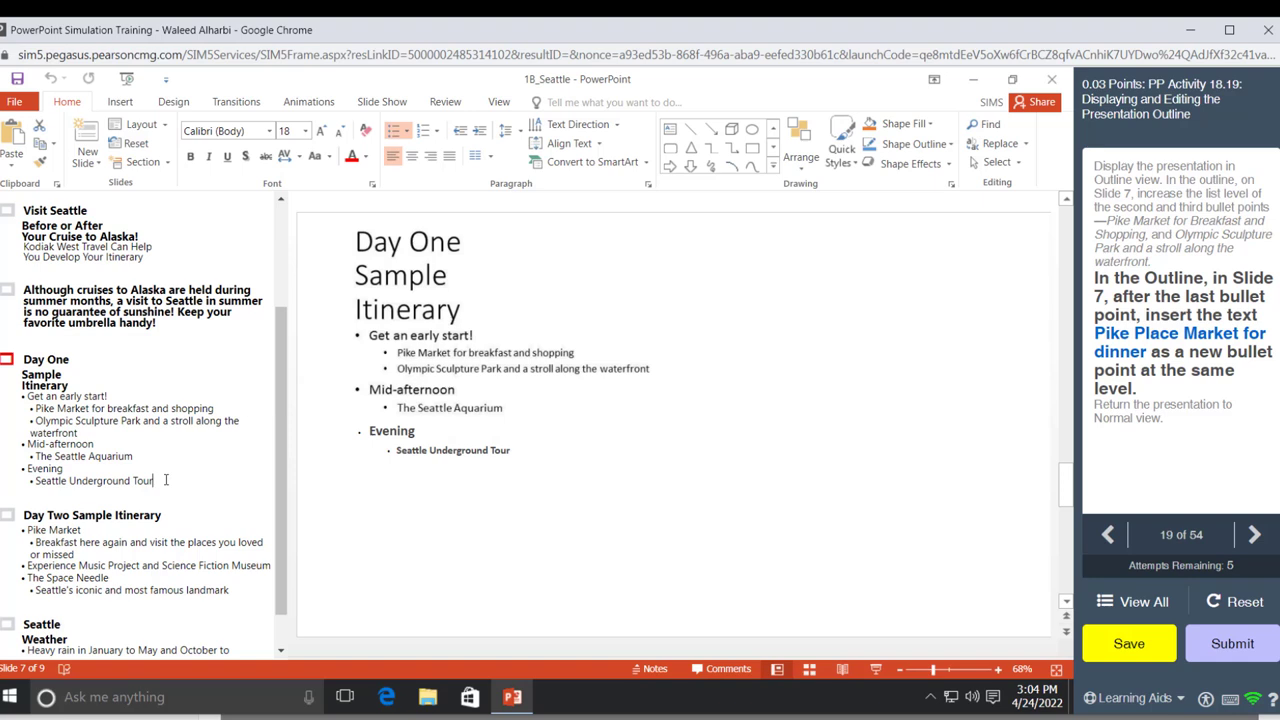
key(Return)
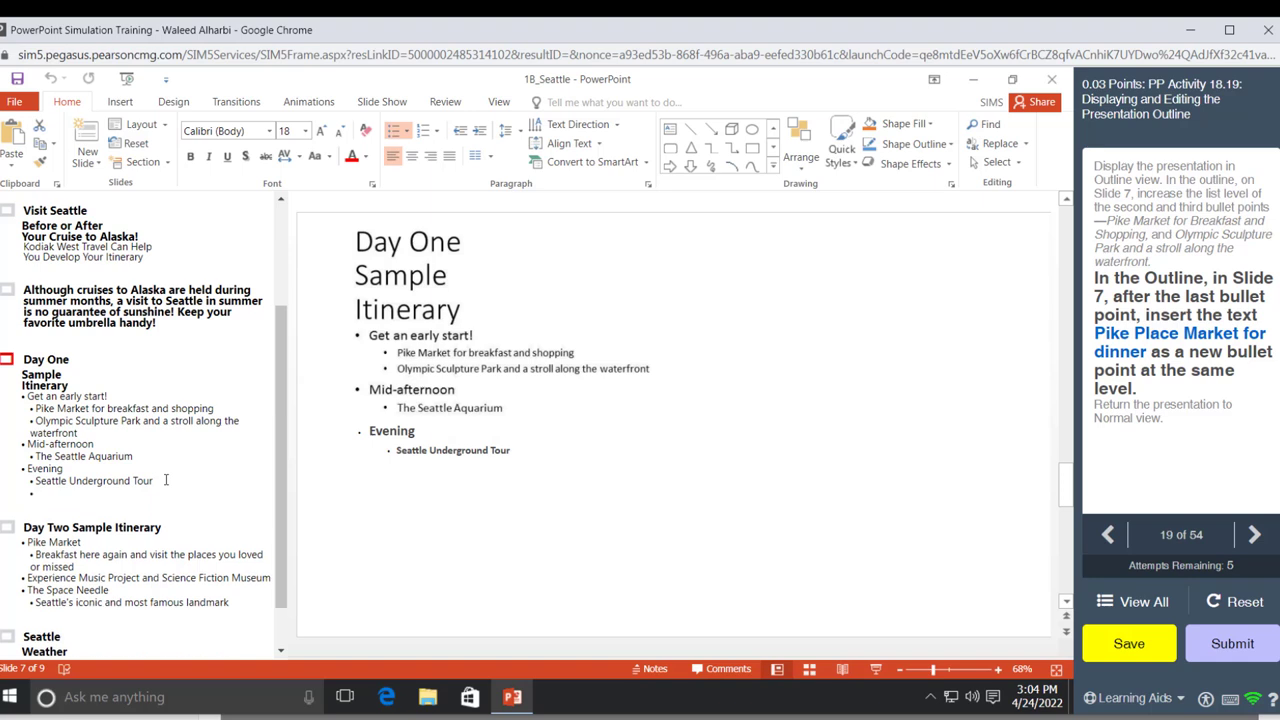
text(Pike)
text( Pla)
text(ce M)
text(arket )
text(for )
text(dinner)
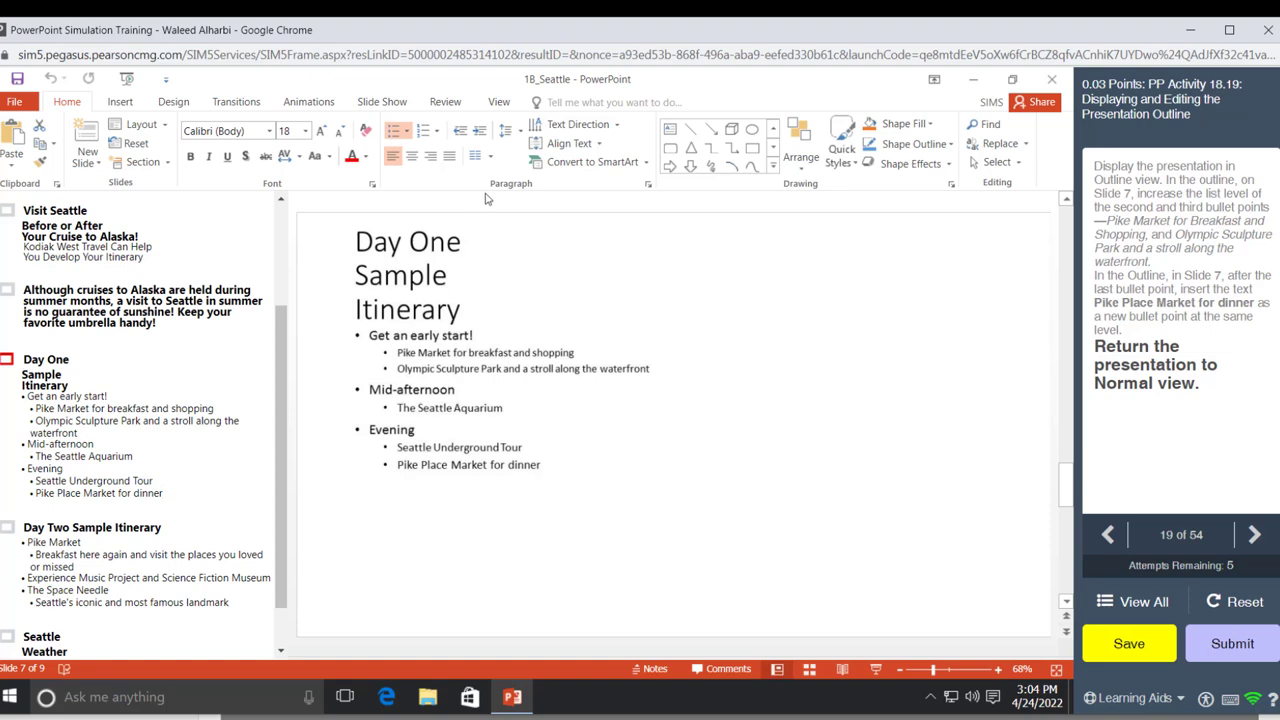
click(498, 104)
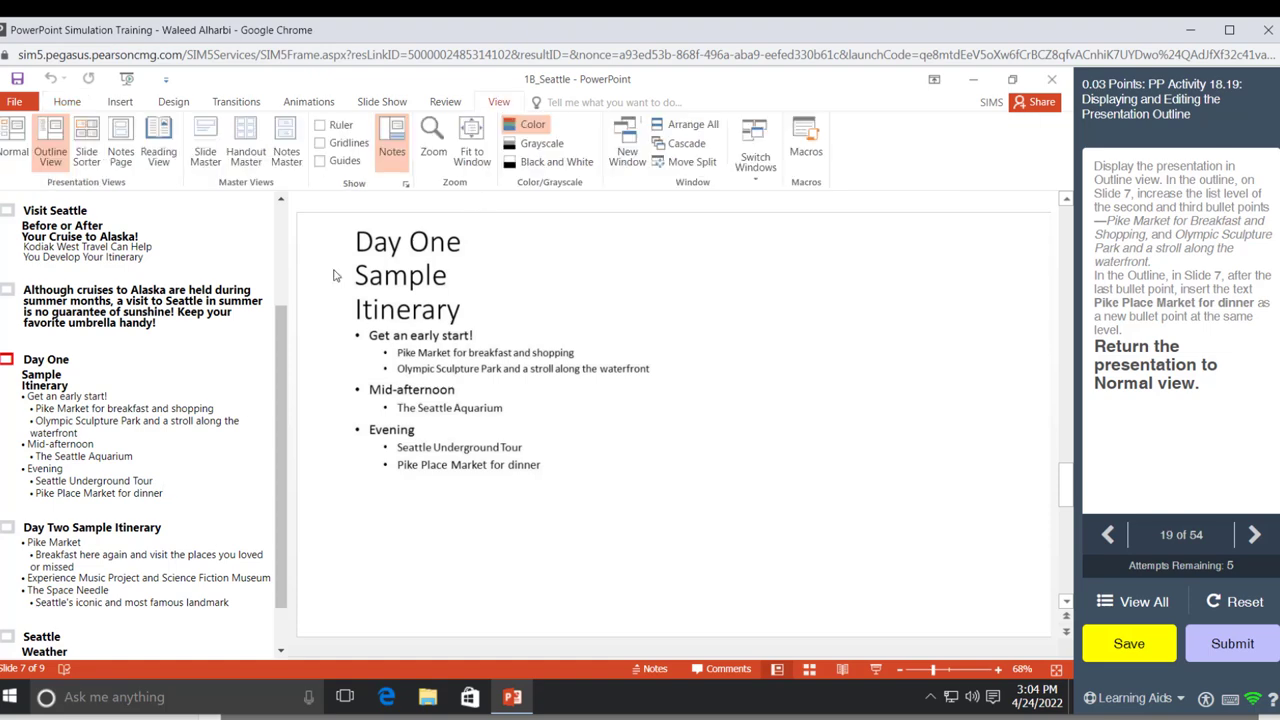
click(12, 142)
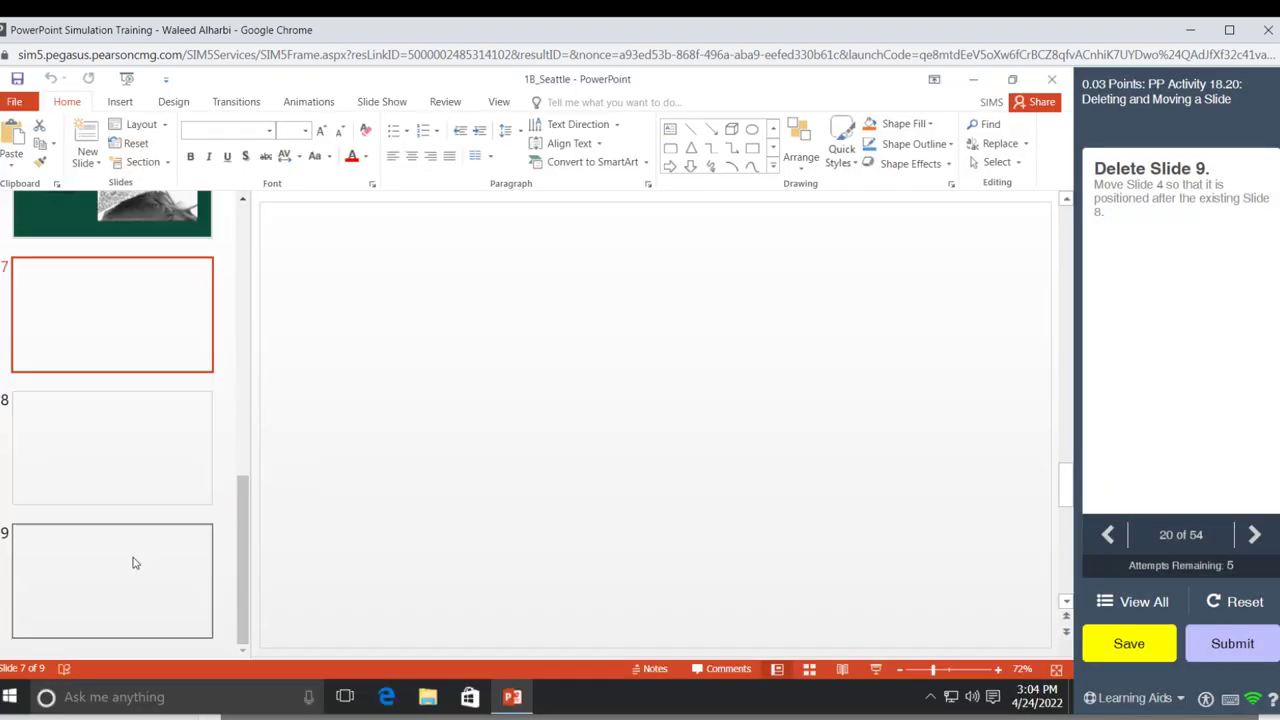
Delete the Seattle Weather slide and drag the Mt. Rainier slide after slide 8
click(122, 566)
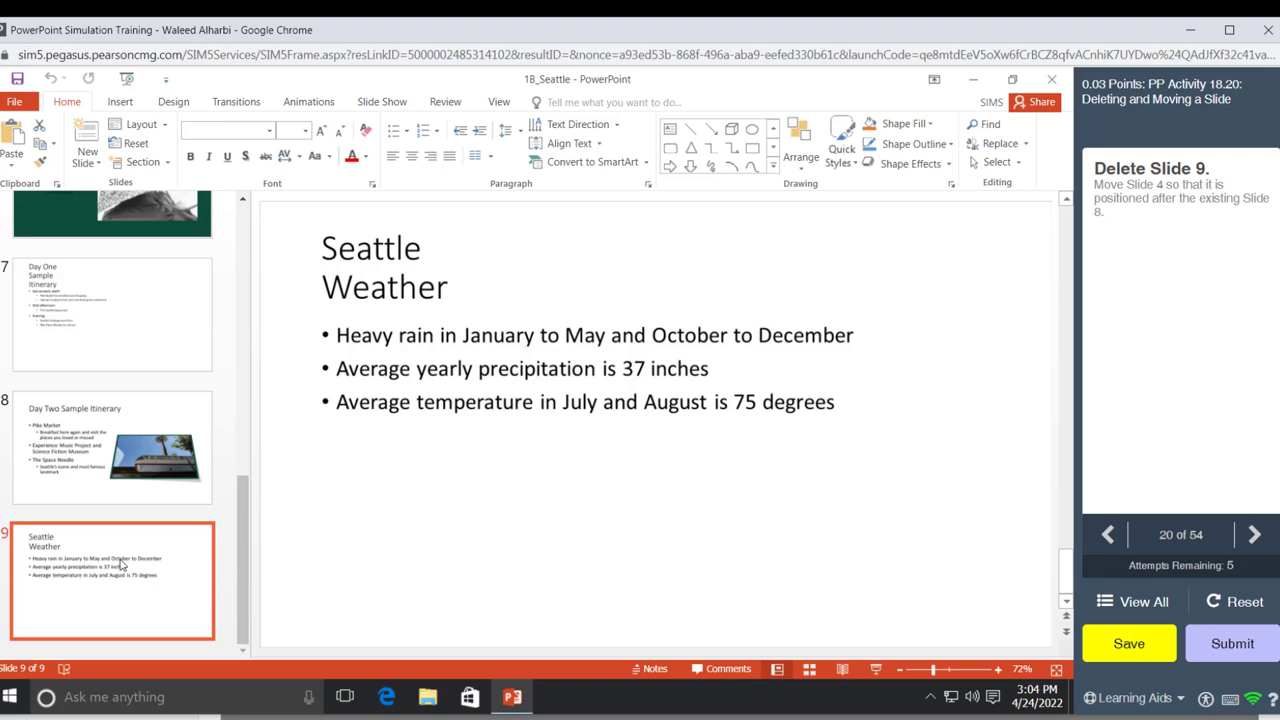
key(Delete)
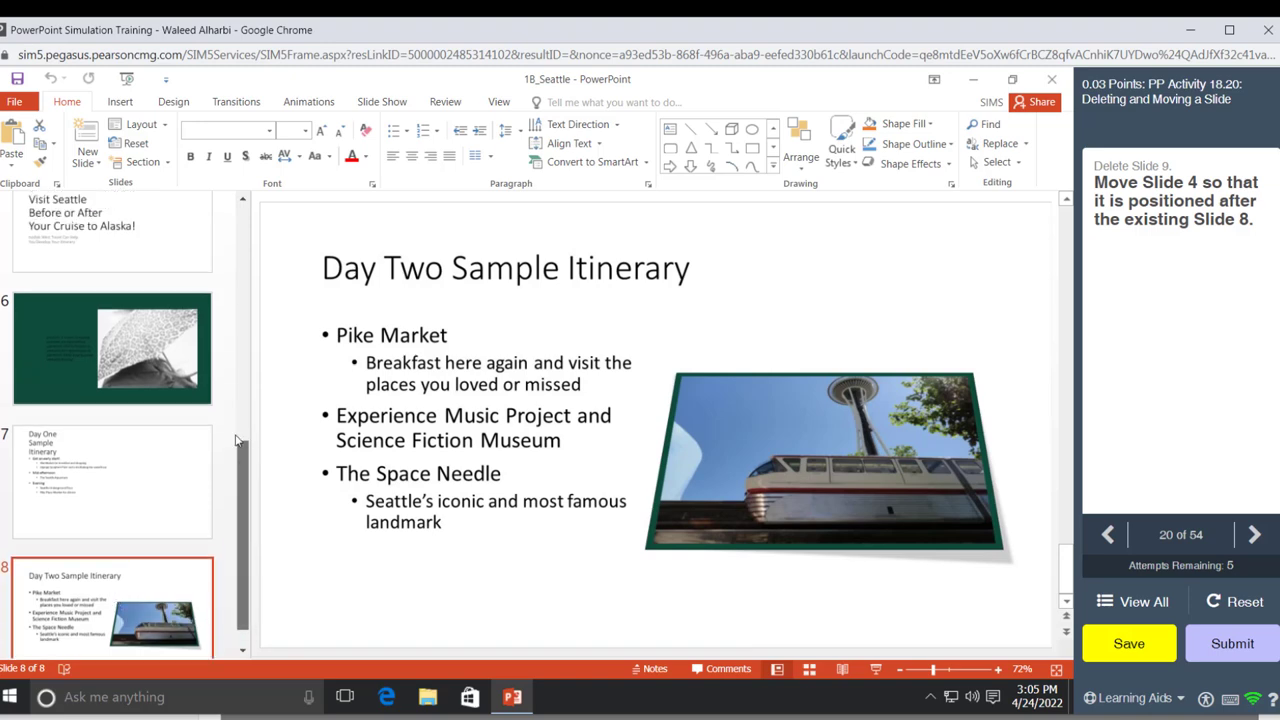
scroll(217, 389, up, 5)
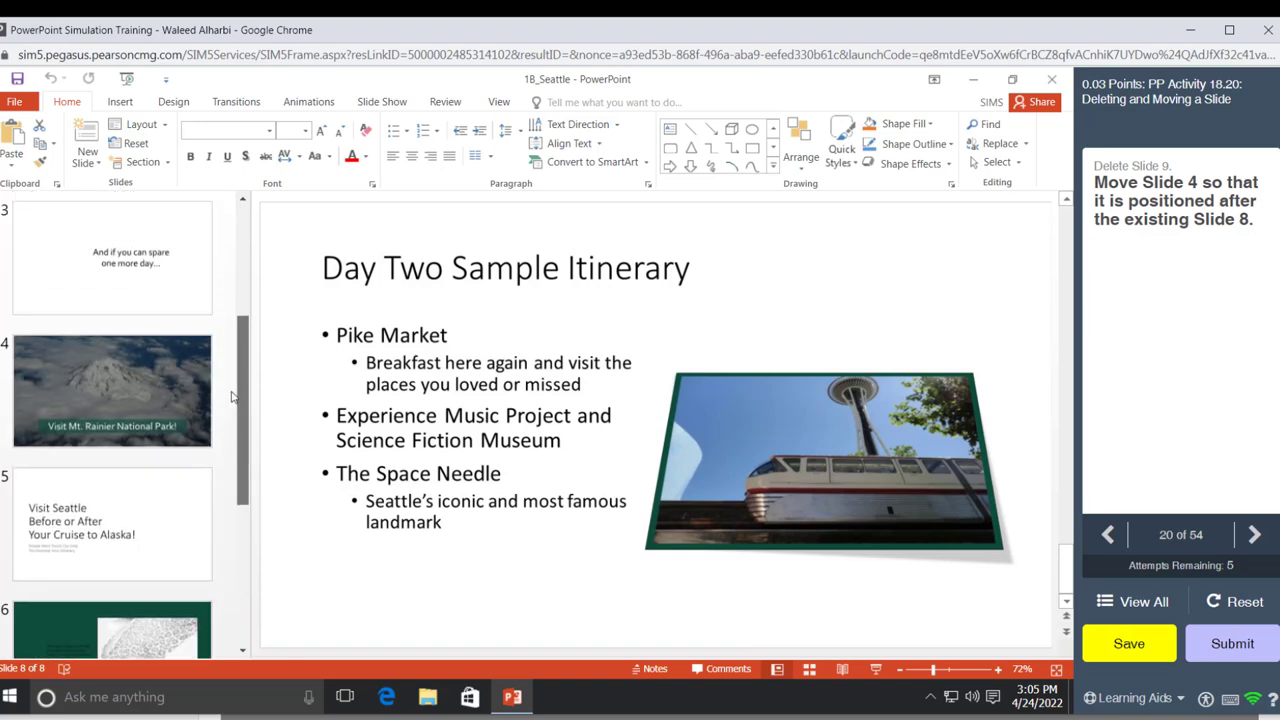
click(134, 409)
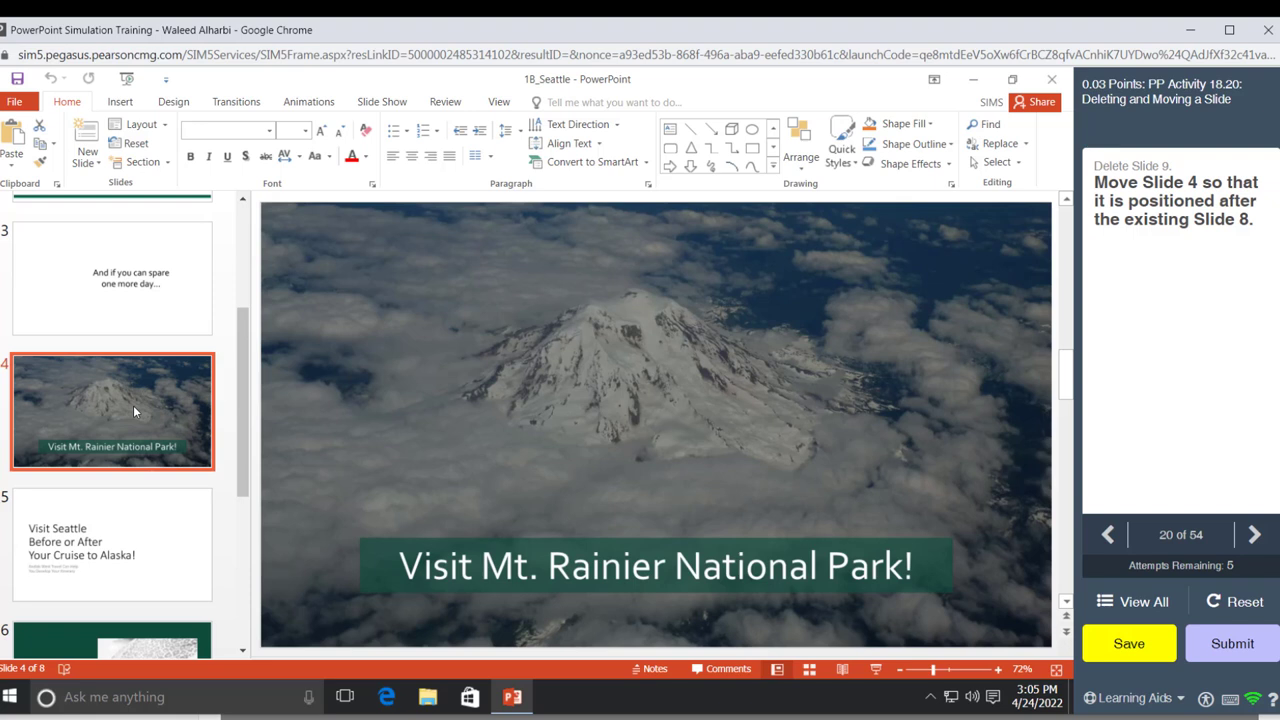
mouse_move(133, 405)
mouse_down()
mouse_move(144, 624)
mouse_move(134, 539)
mouse_up()
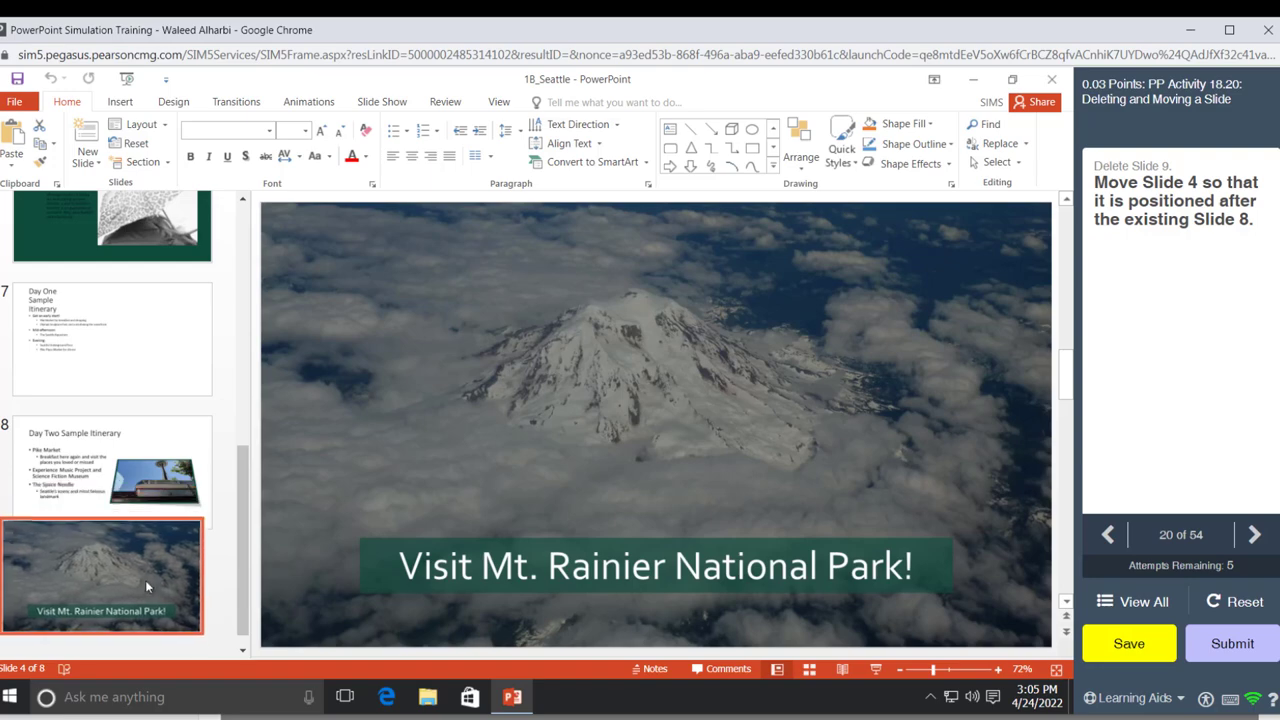
drag(134, 539, 152, 571)
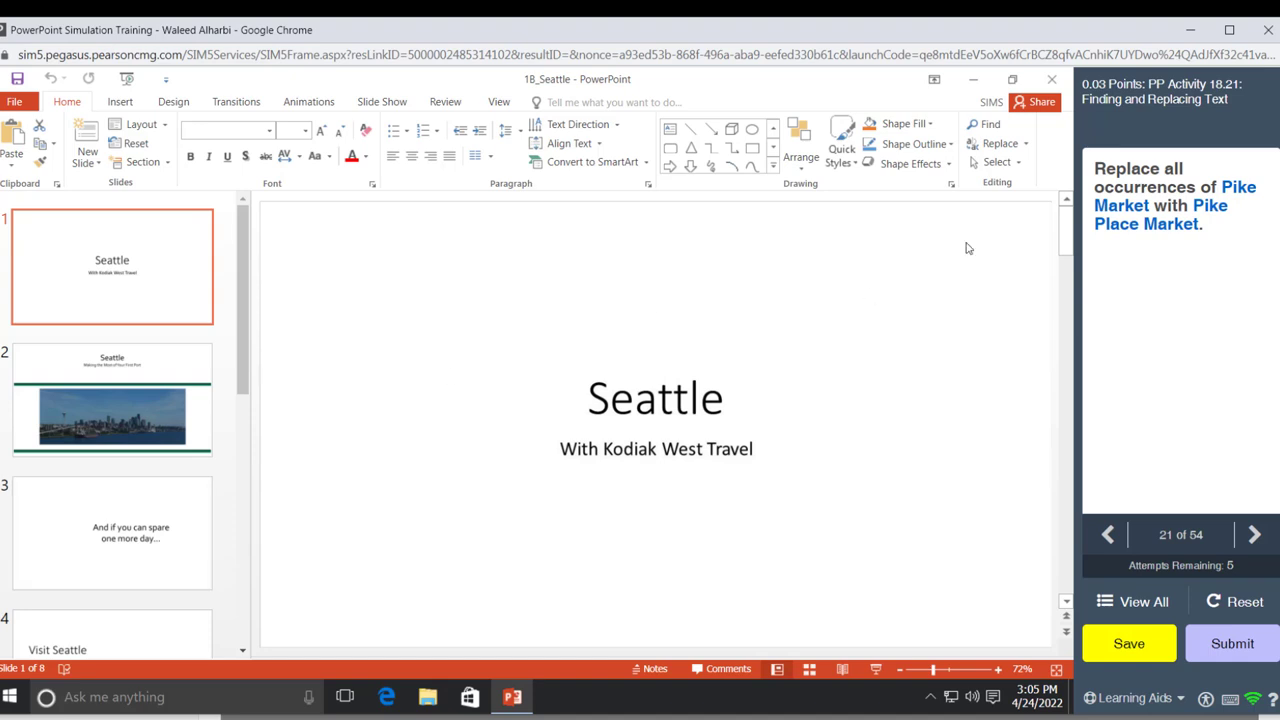
Replace all 'Pike Market' text with 'Pike Place Market', close the dialog and submit
click(1025, 144)
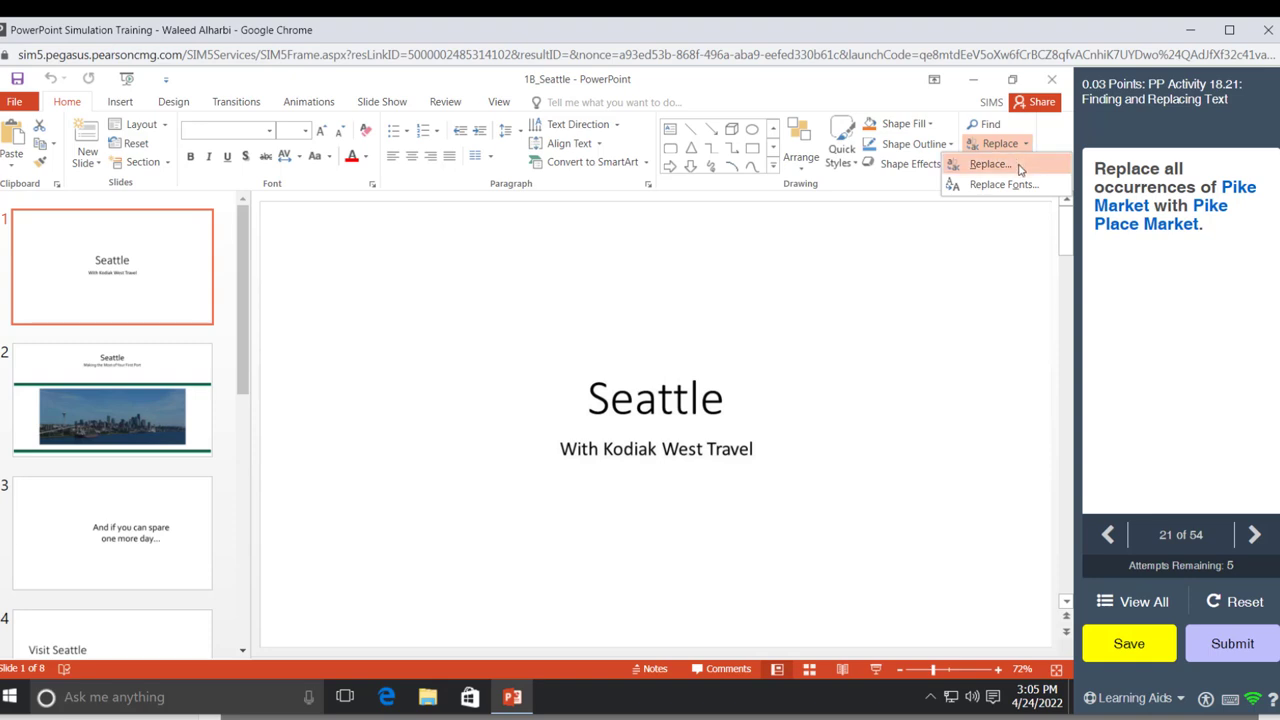
click(1020, 166)
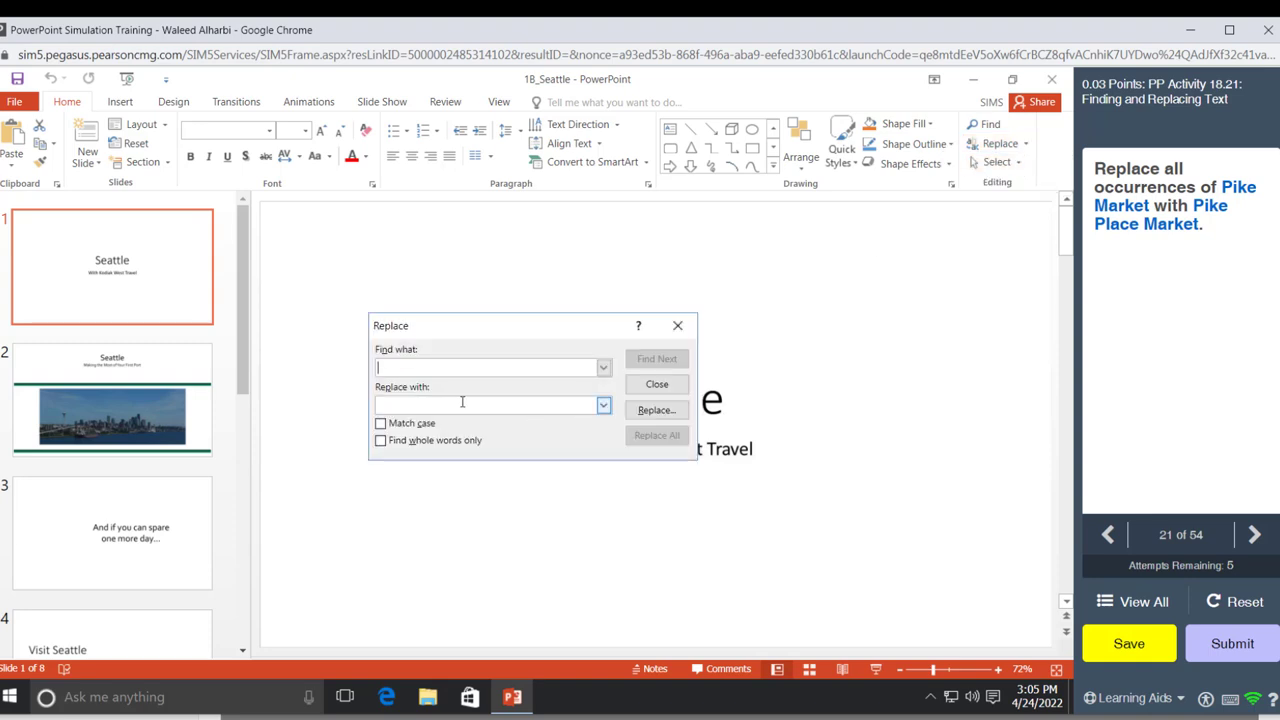
text(P)
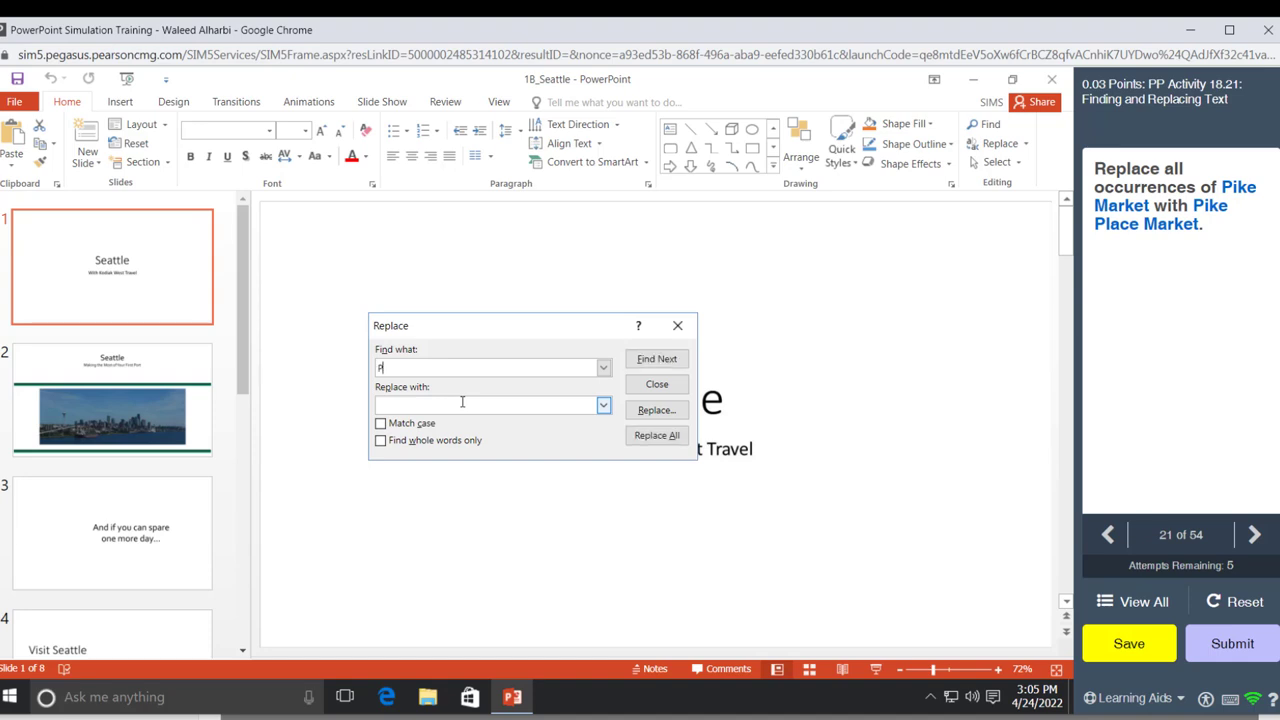
text(i)
text(ke M)
text(arket)
click(462, 402)
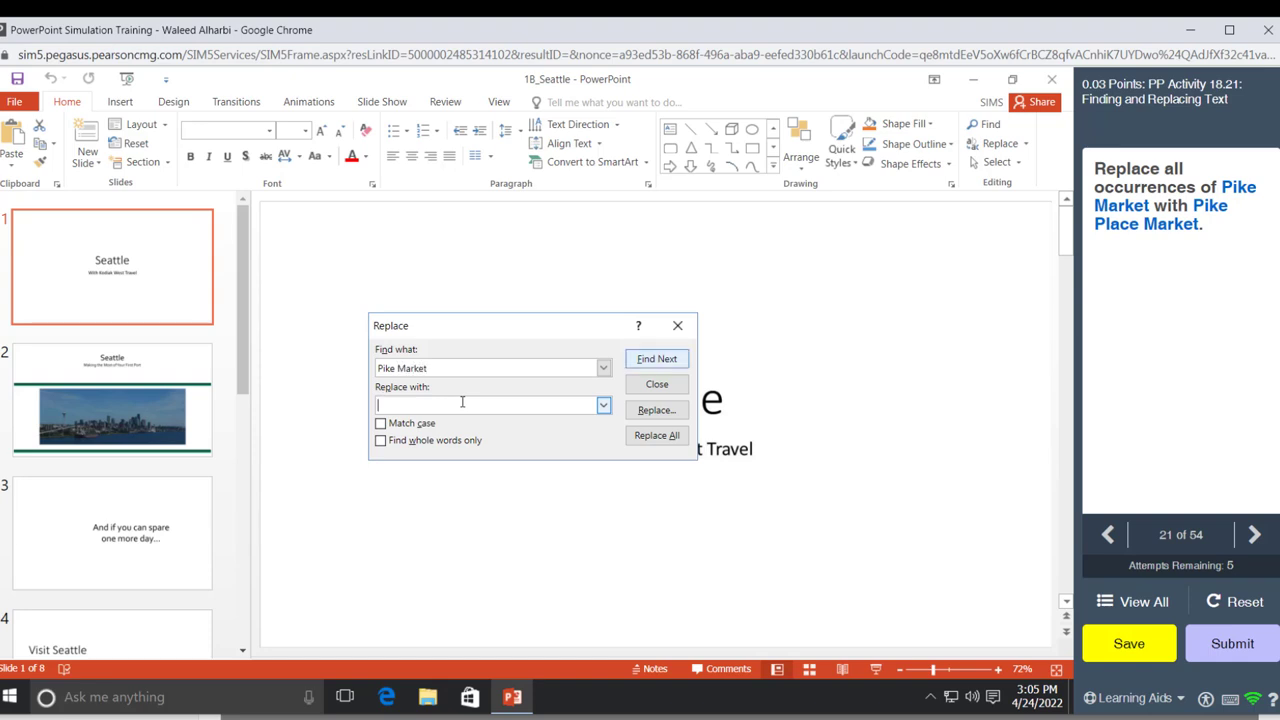
text(Pike)
text( Place)
text( Market)
click(656, 437)
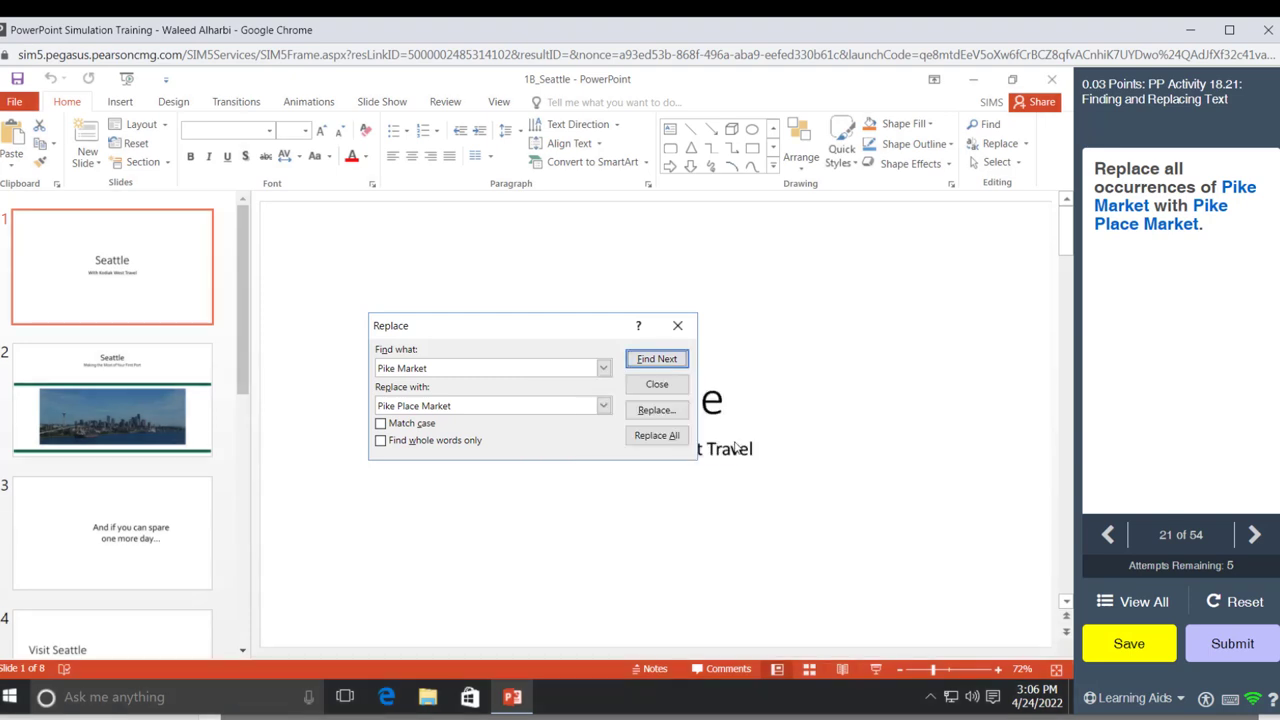
click(680, 330)
click(1190, 648)
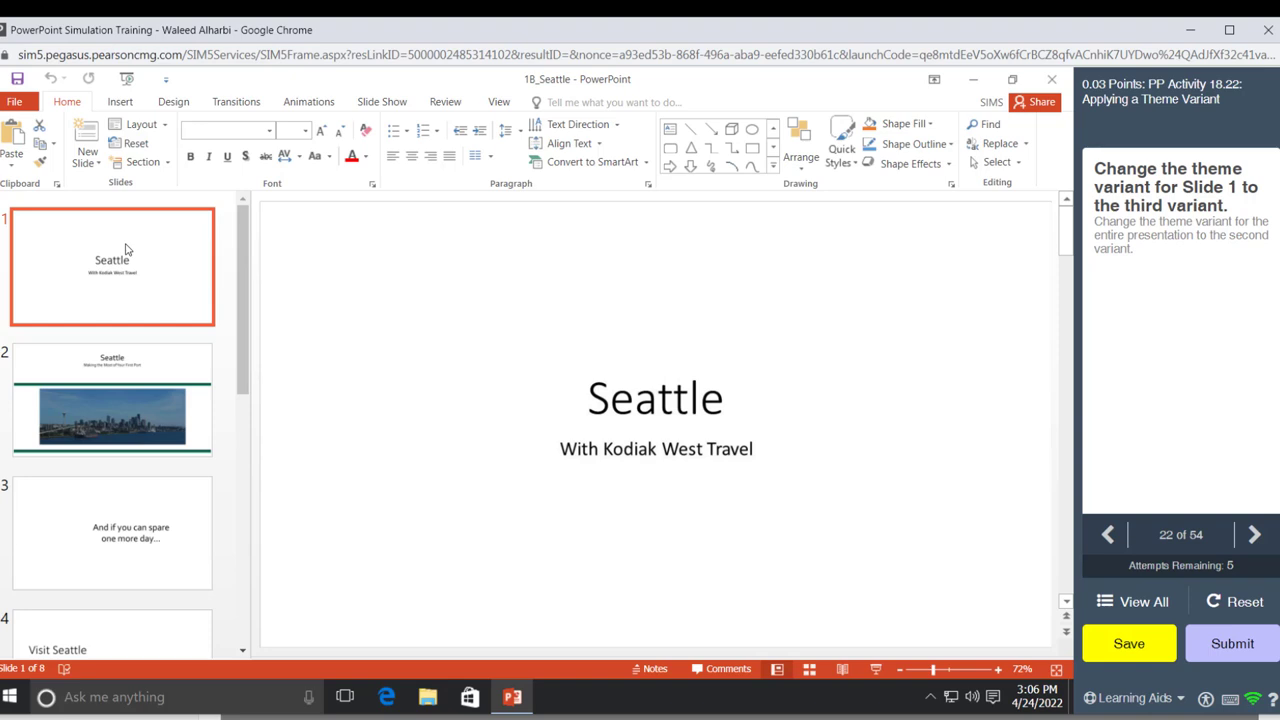
Apply the third Design variant to slide 1 only, then the second variant to all slides
click(172, 103)
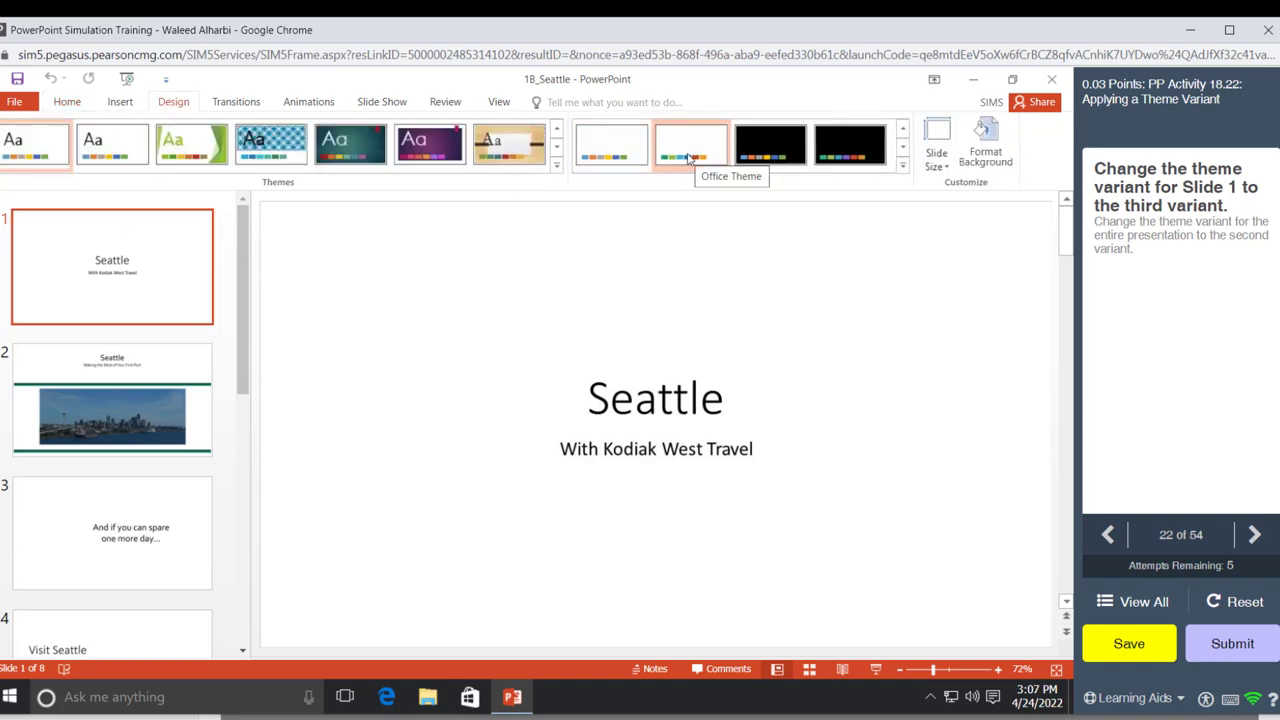
right_click(778, 152)
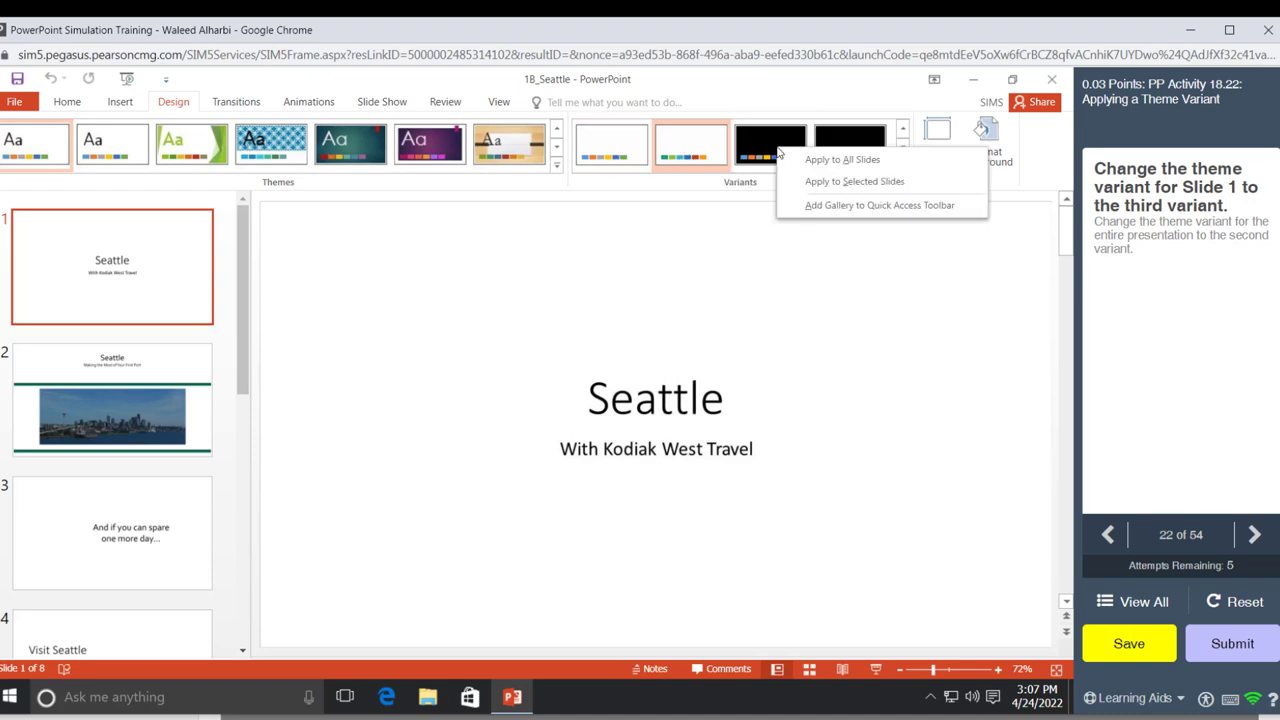
click(787, 181)
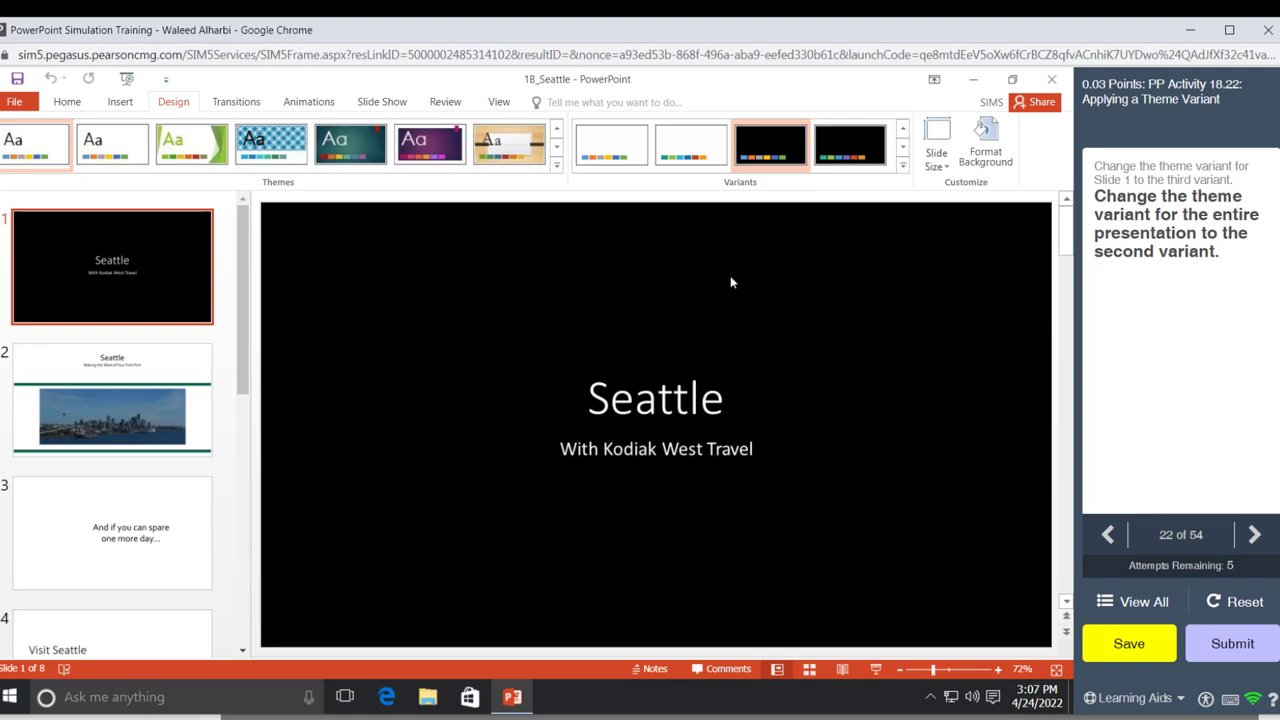
right_click(685, 151)
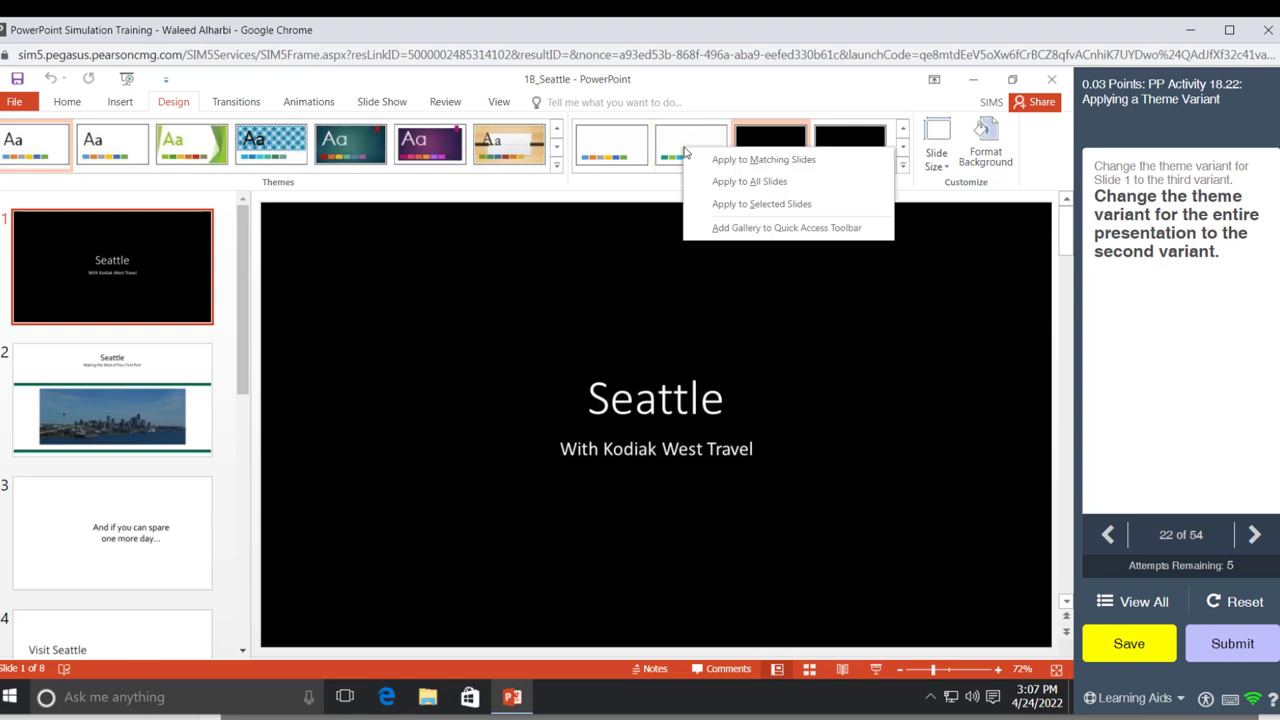
click(752, 185)
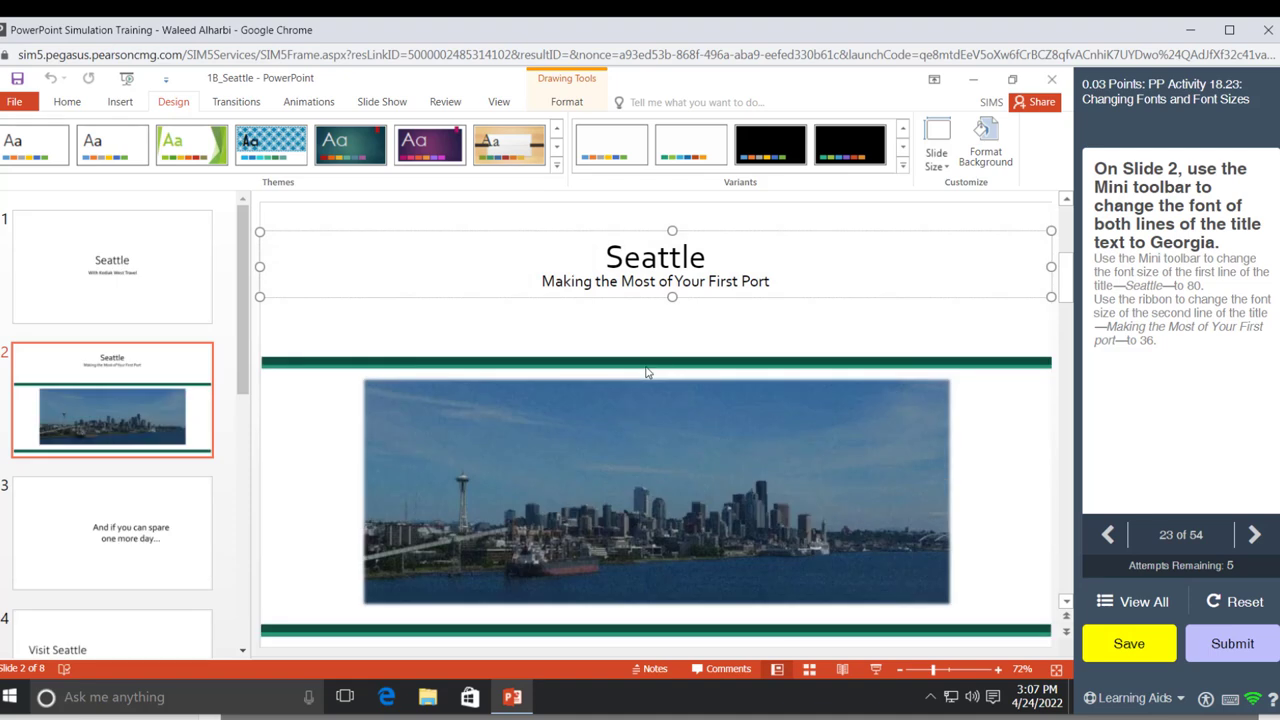
Select both title lines on slide 2 and choose Georgia from the Mini toolbar
click(128, 392)
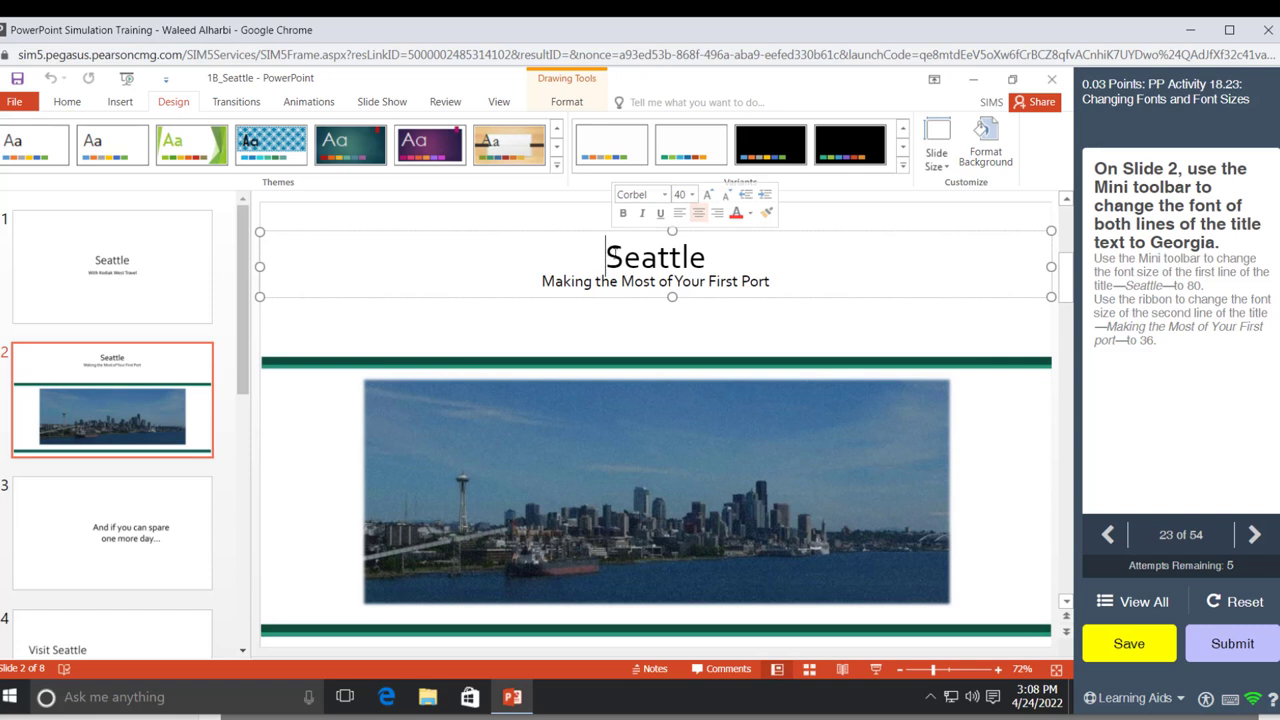
drag(606, 257, 784, 301)
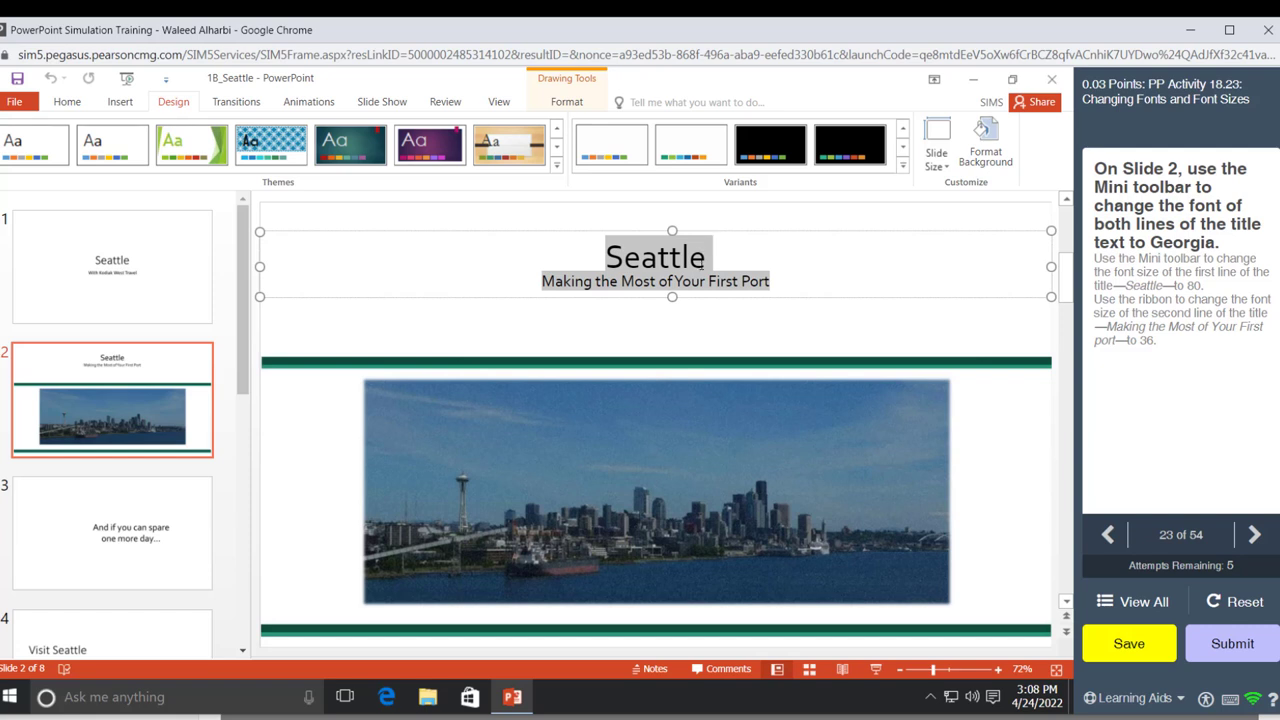
right_click(645, 249)
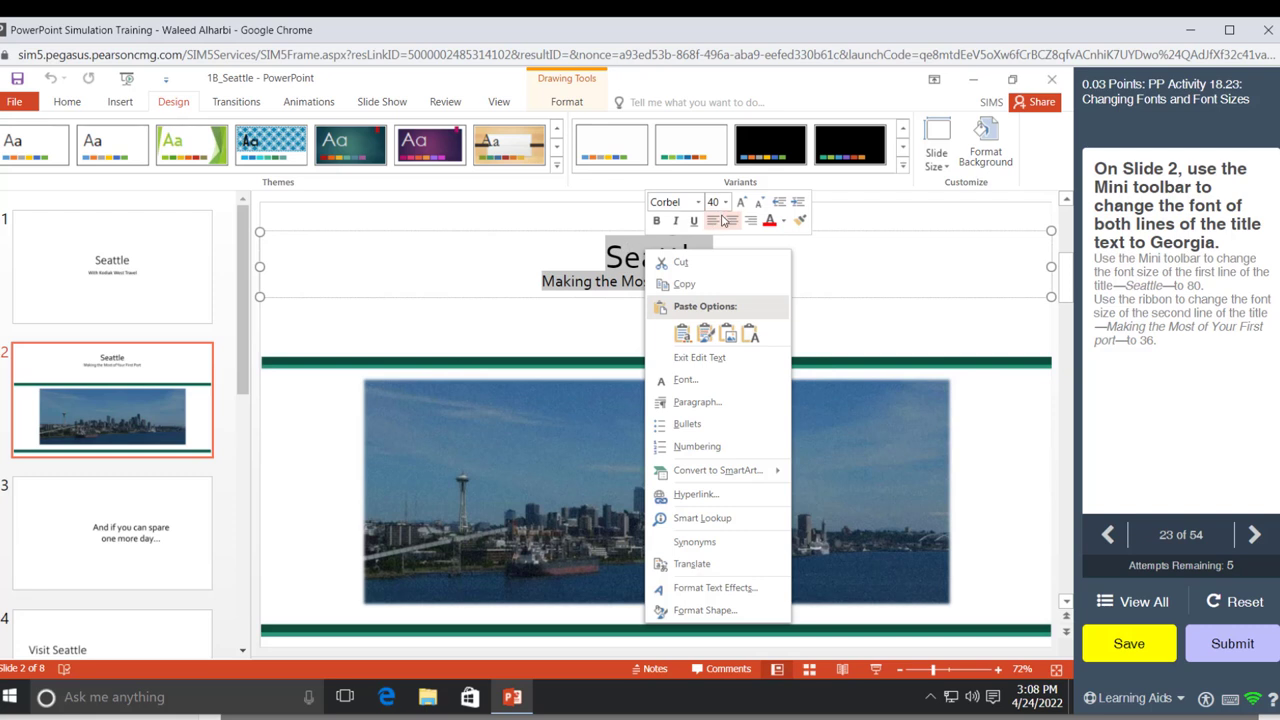
click(669, 194)
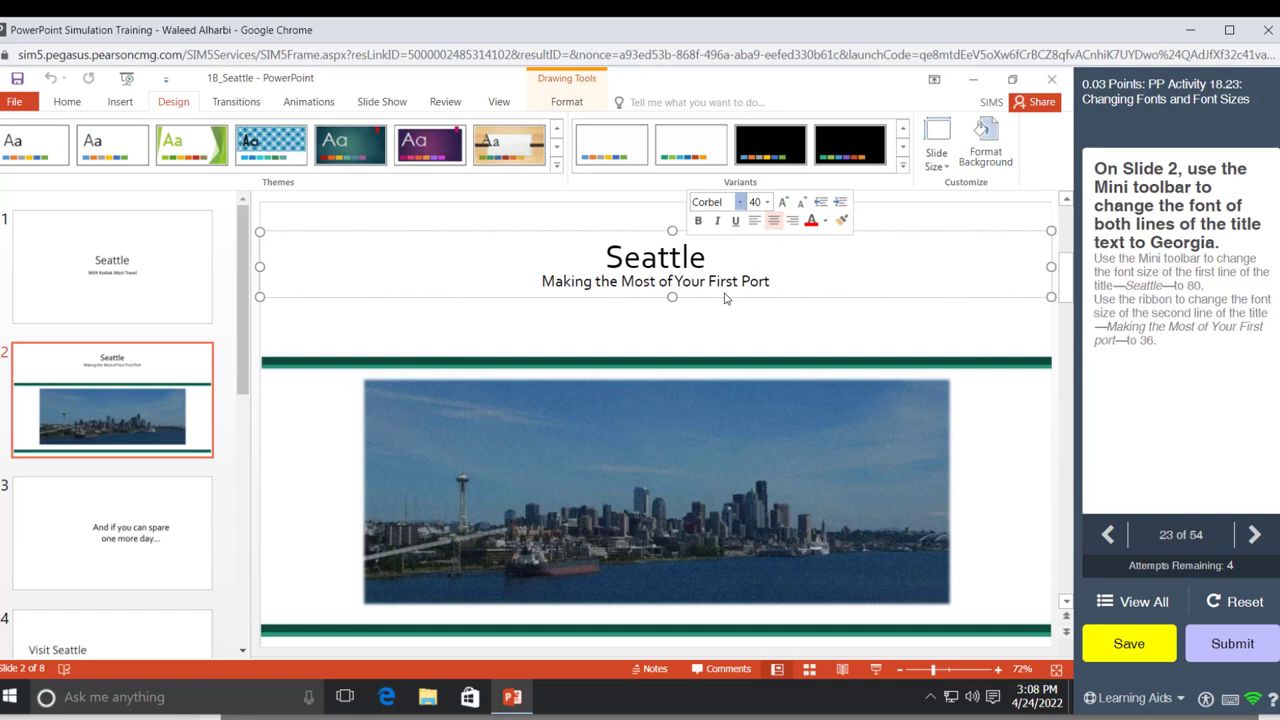
click(705, 203)
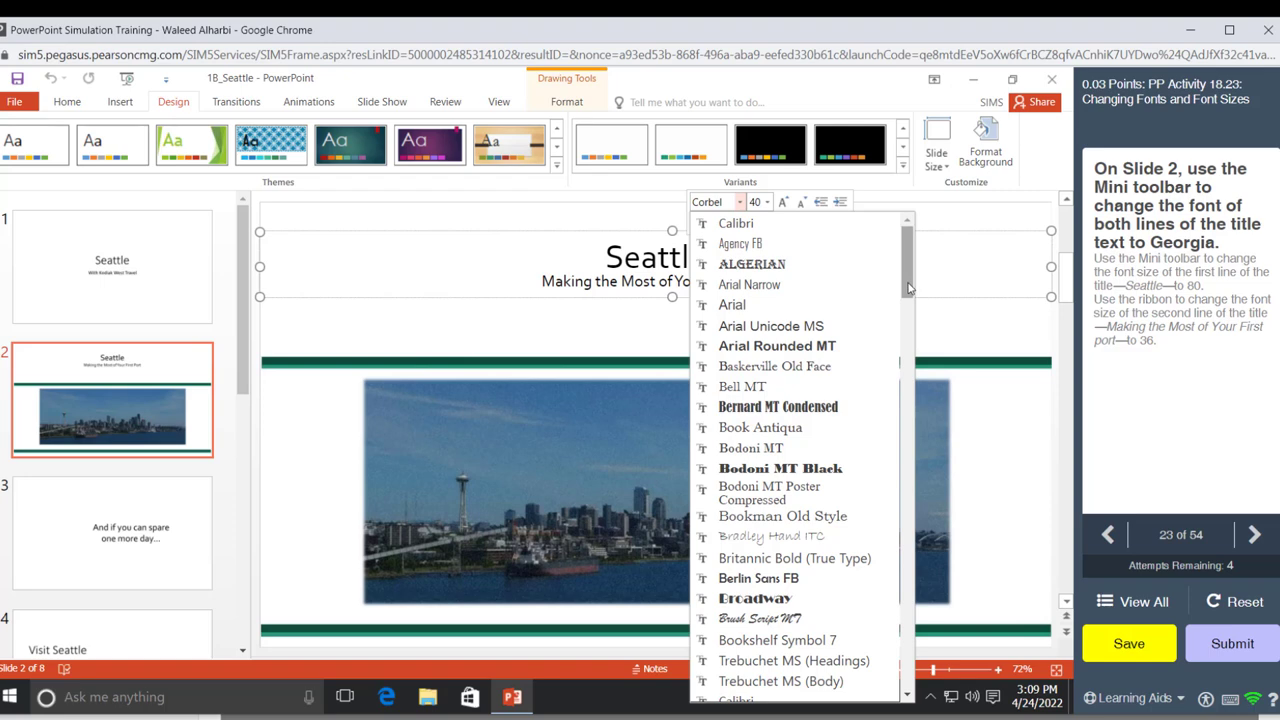
drag(908, 288, 910, 453)
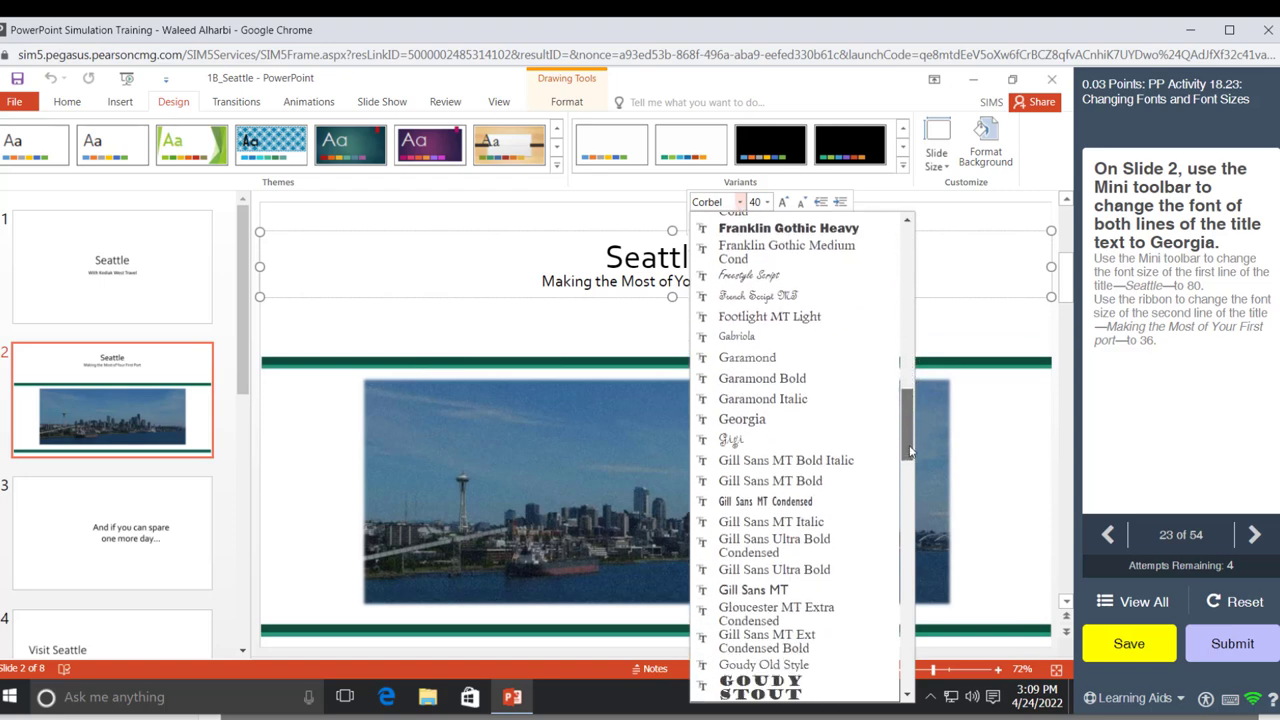
click(752, 420)
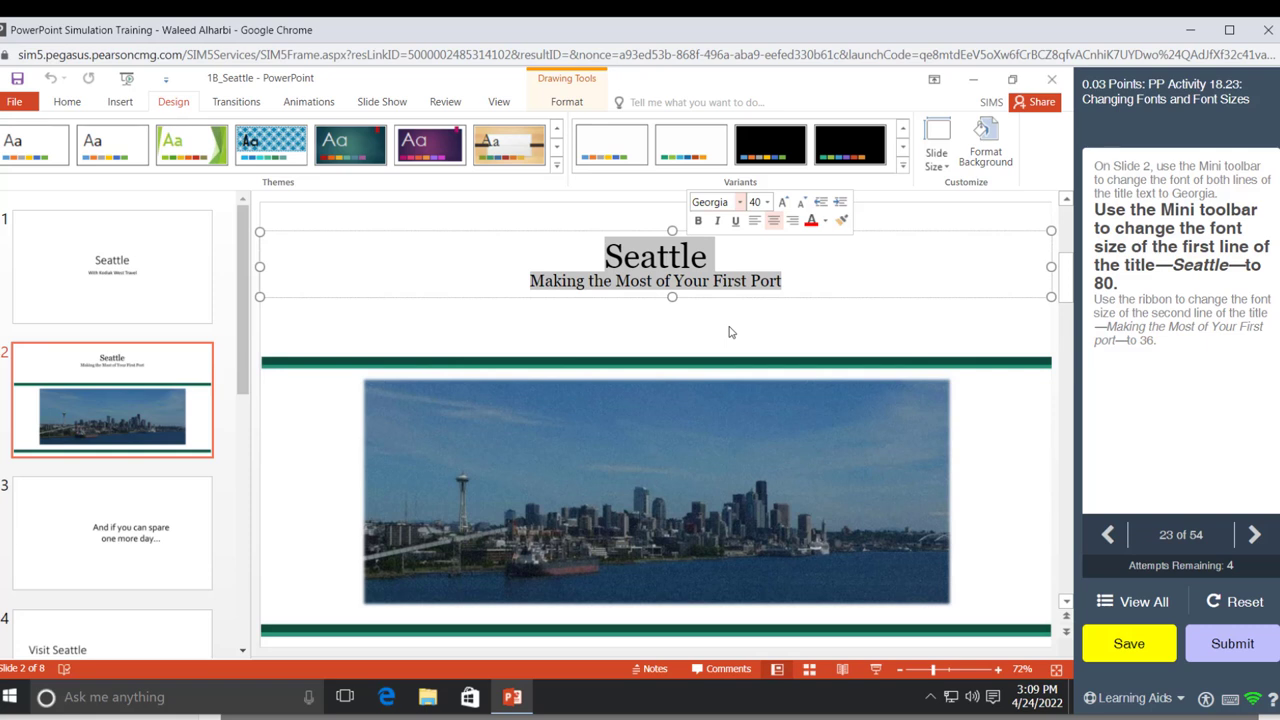
Make the 'Seattle' title line on slide 2 80 point
click(767, 202)
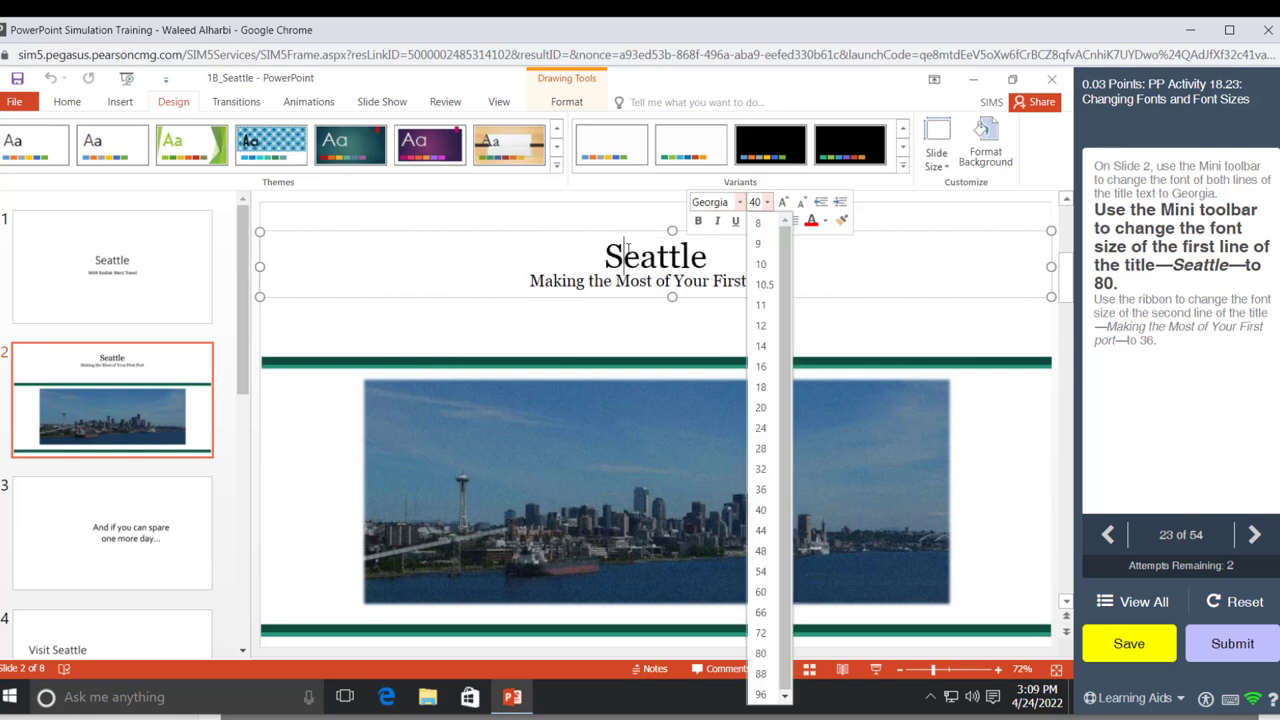
click(597, 249)
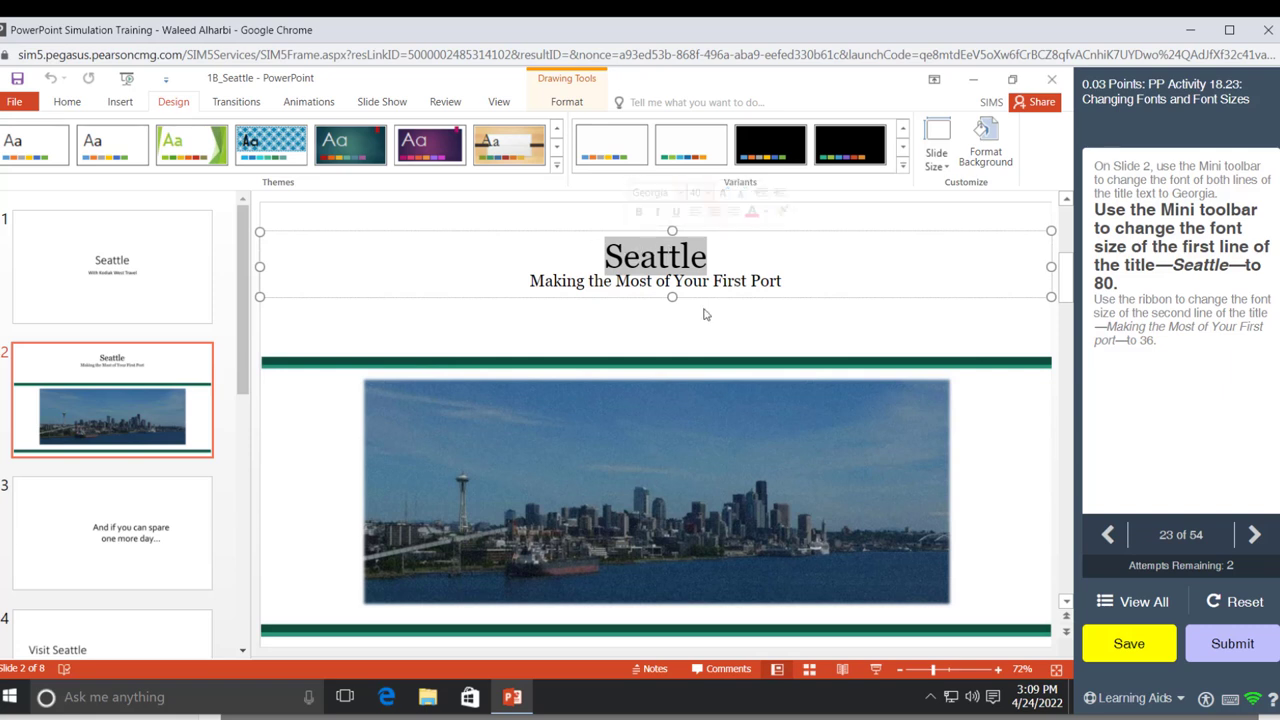
click(708, 192)
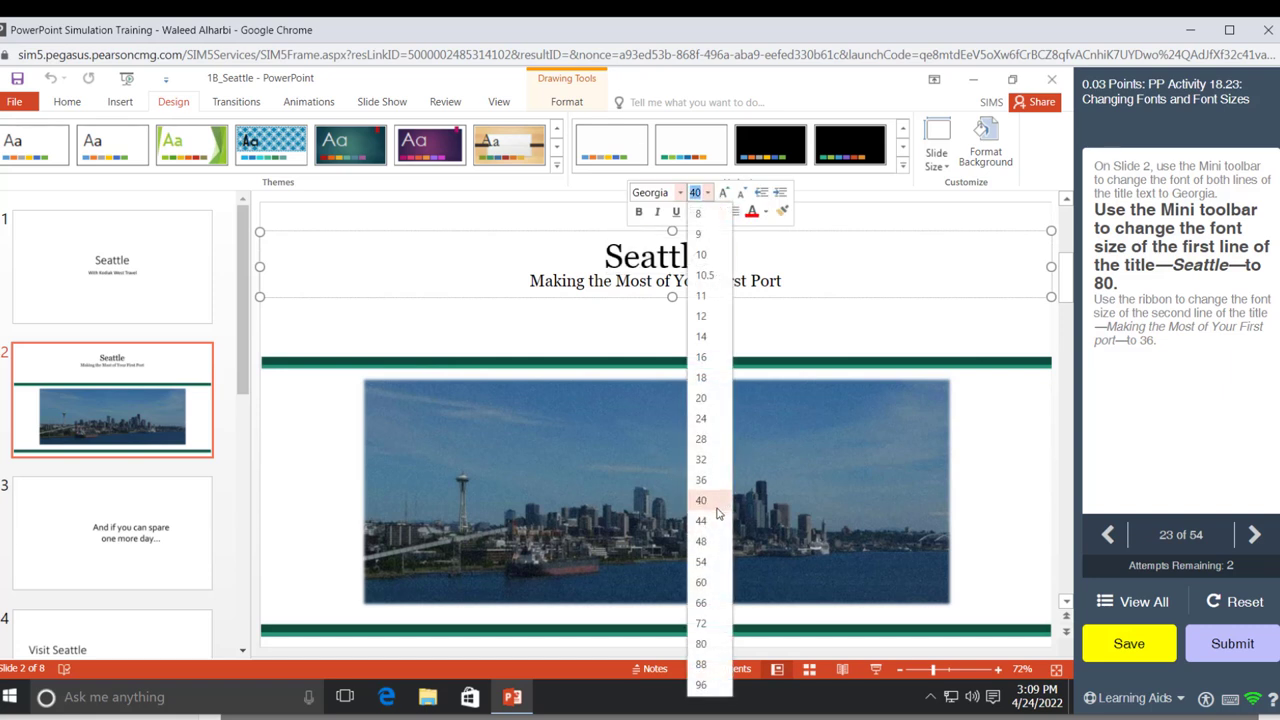
click(702, 644)
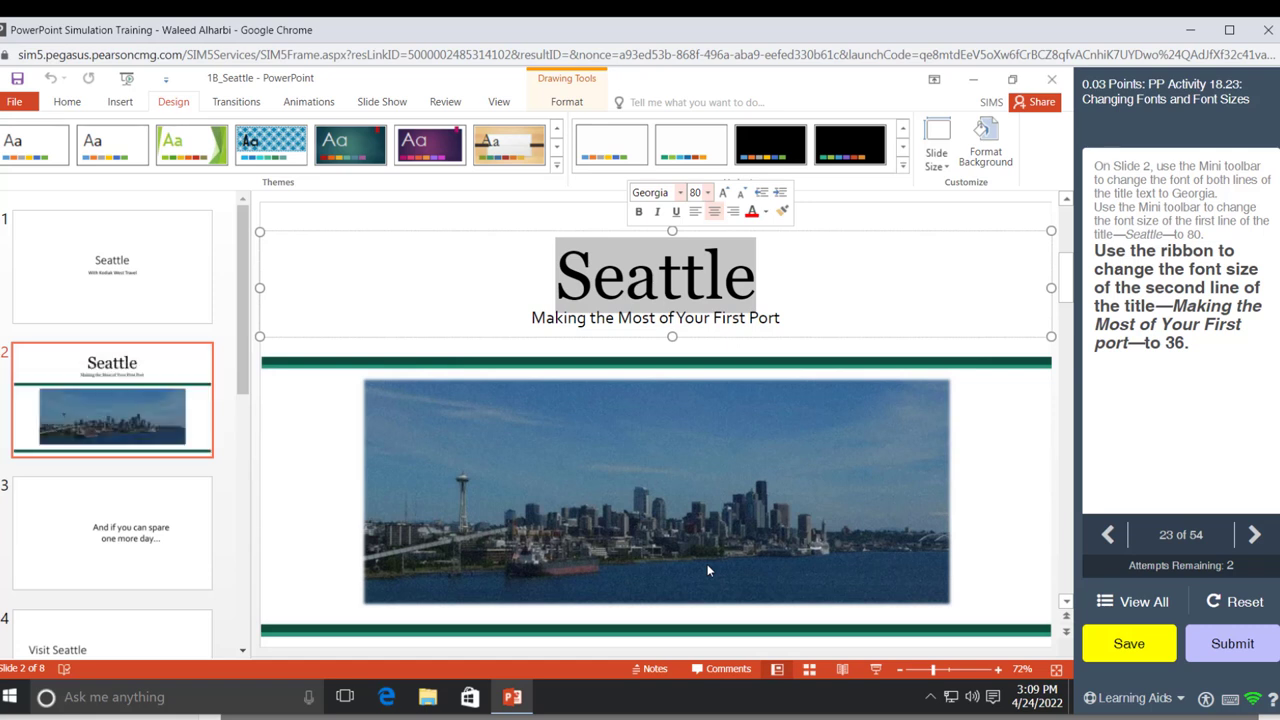
click(630, 303)
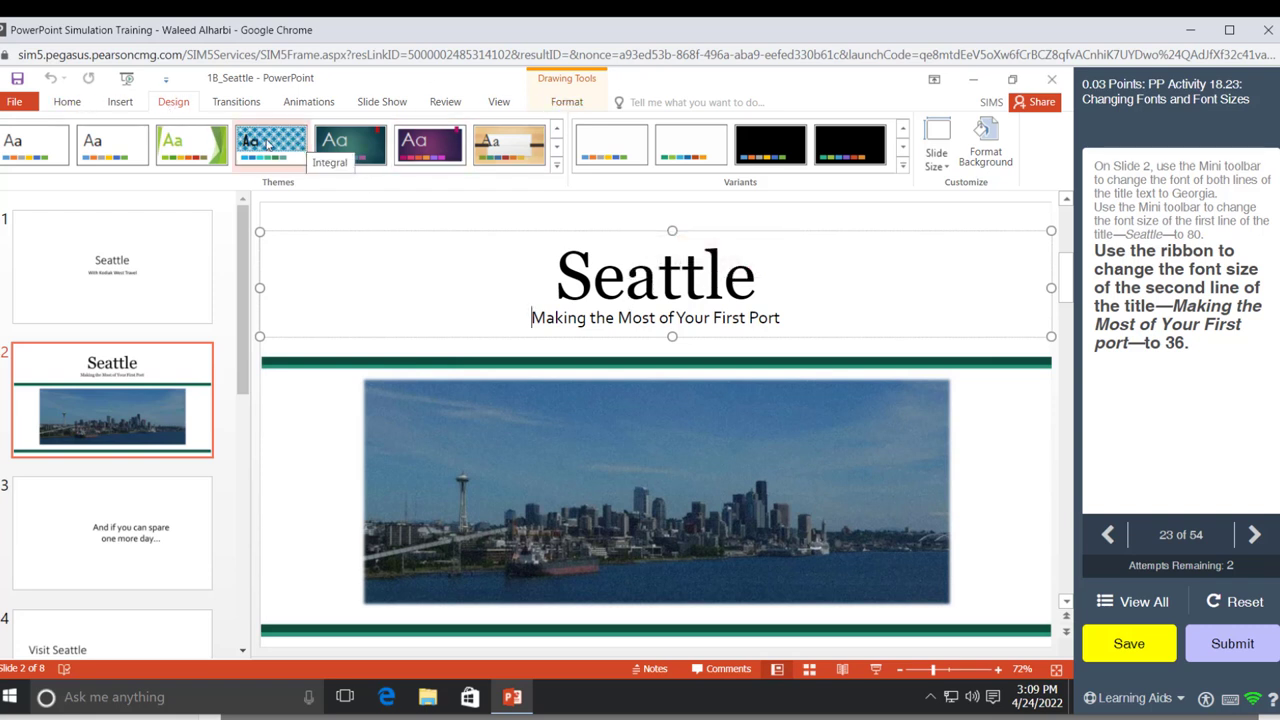
Set the 'Making the Most of Your First Port' line to 36 point
click(67, 102)
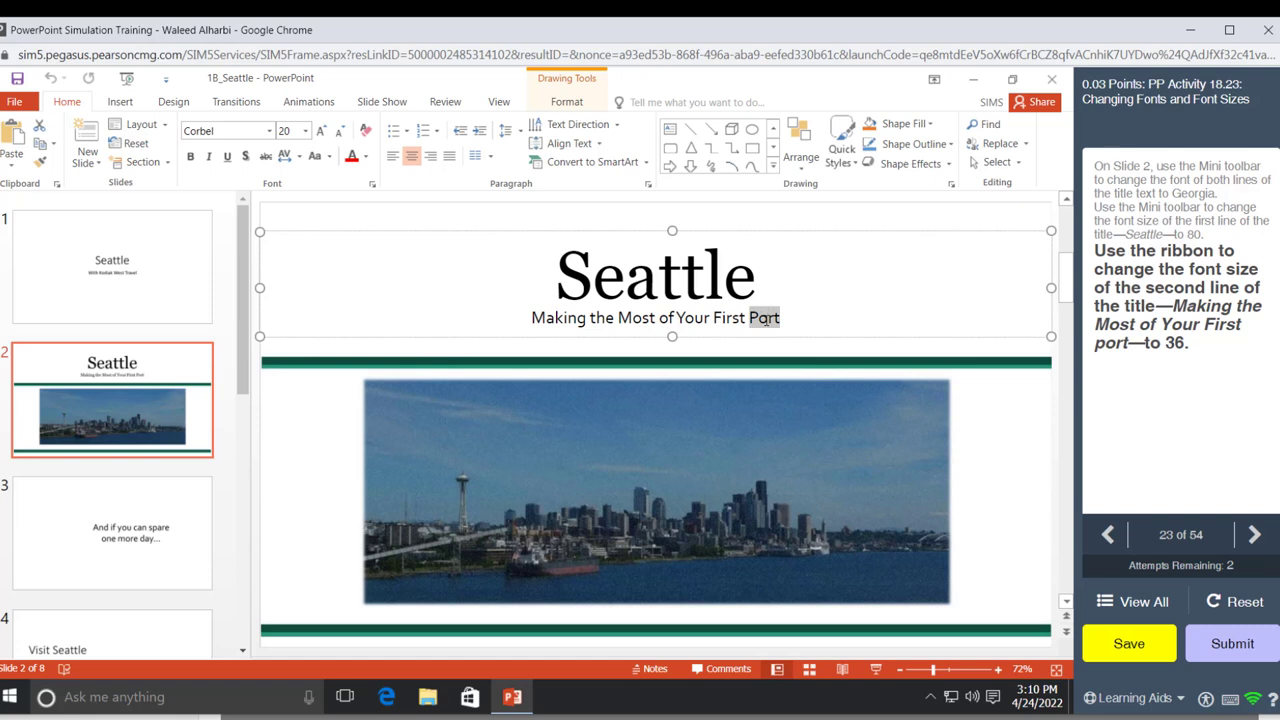
triple_click(763, 318)
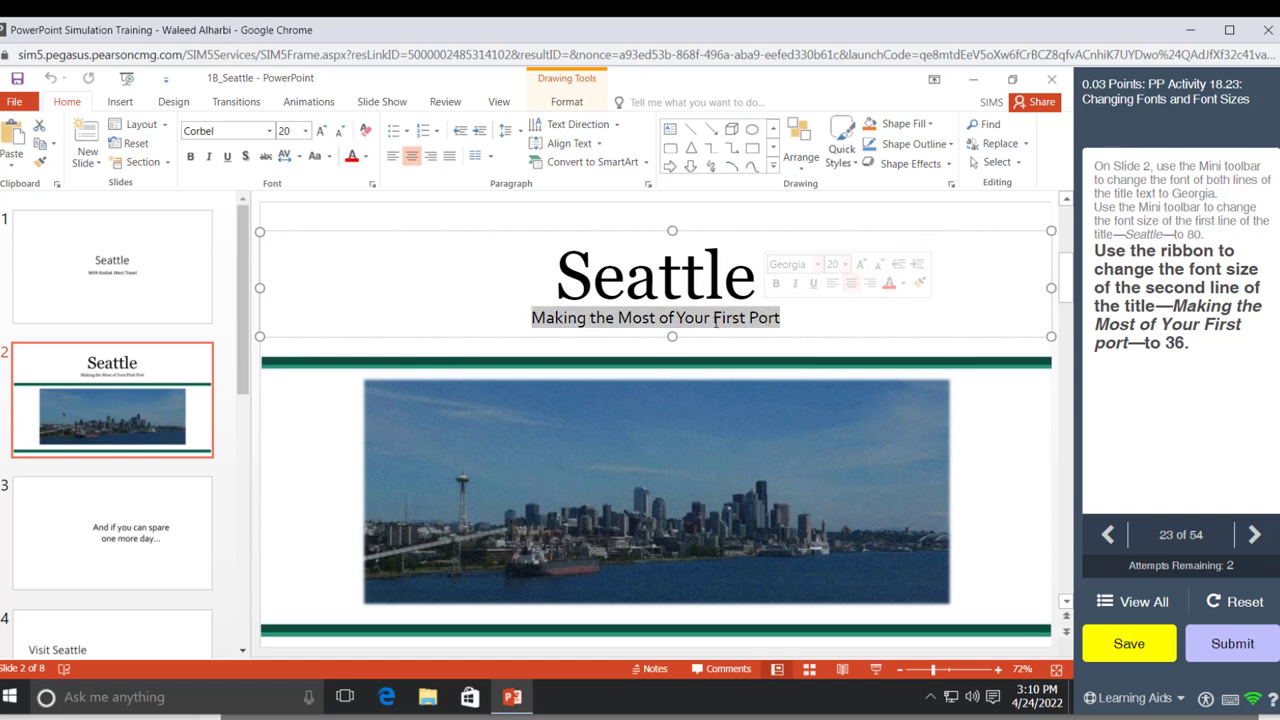
click(284, 131)
click(284, 131)
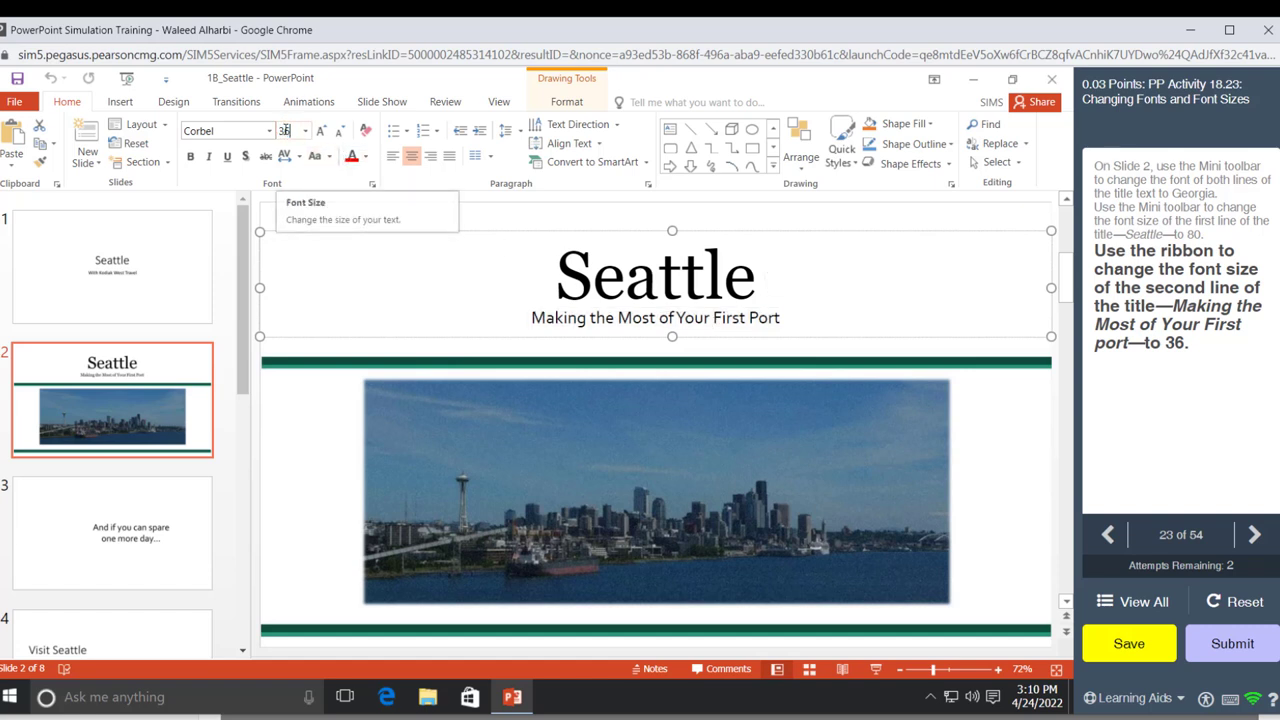
text(36)
key(Return)
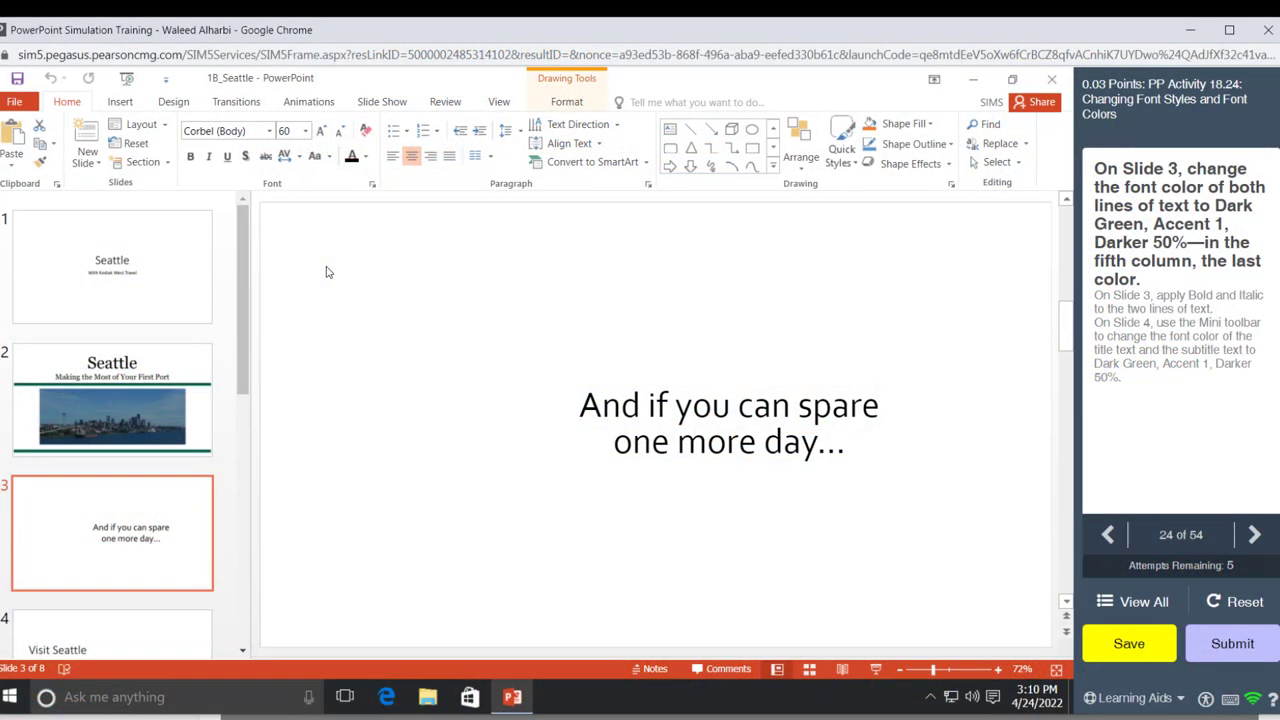
Color both lines of slide 3's text Dark Green, Accent 1, Darker 50%
click(168, 517)
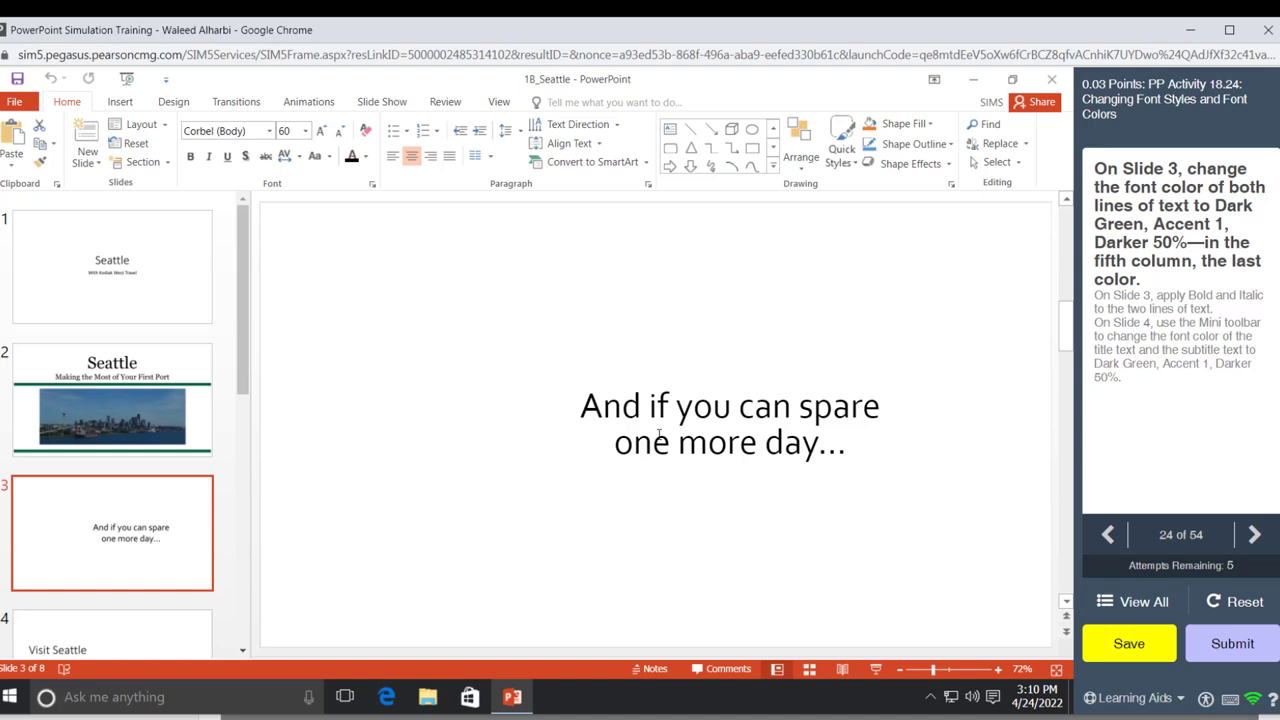
drag(581, 412, 851, 445)
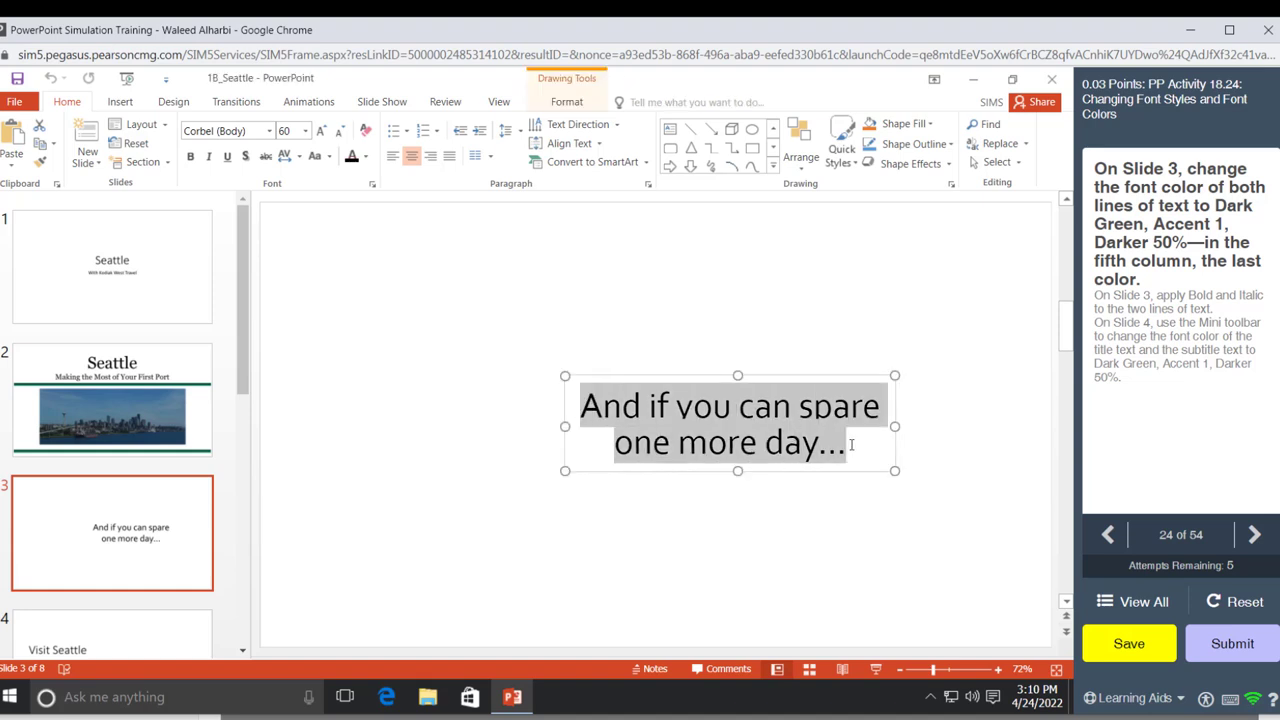
click(366, 157)
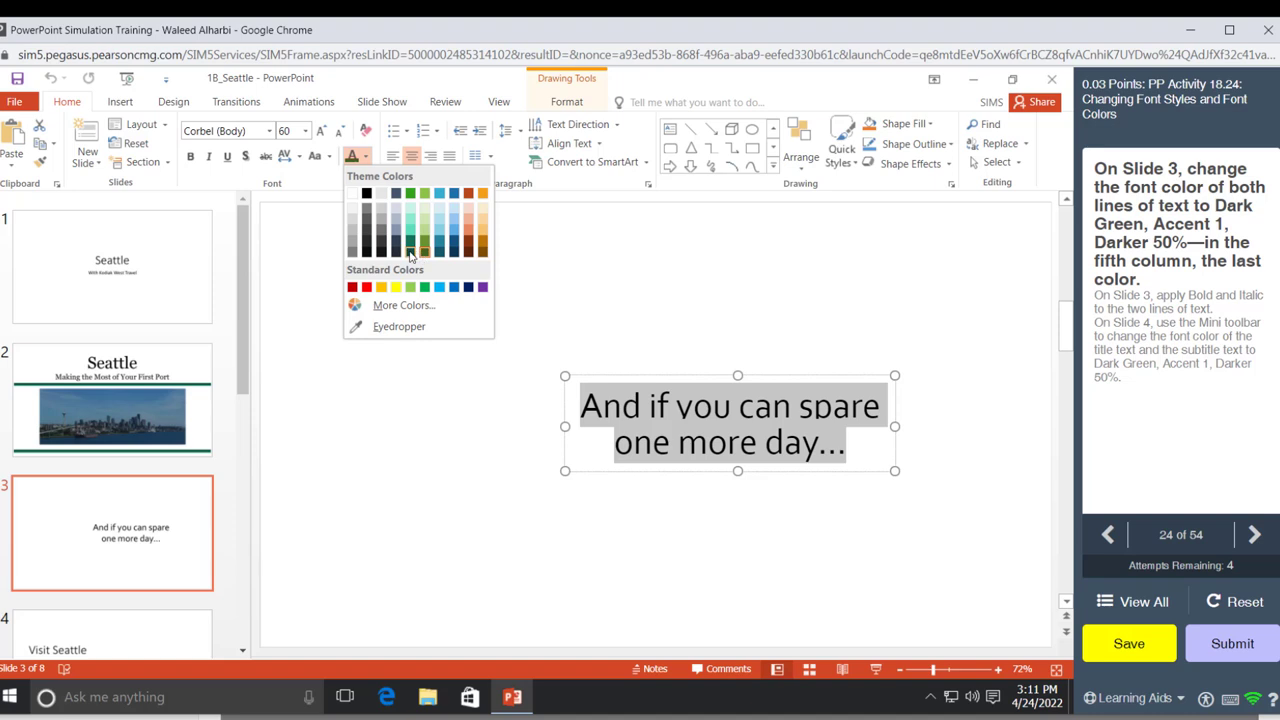
click(411, 252)
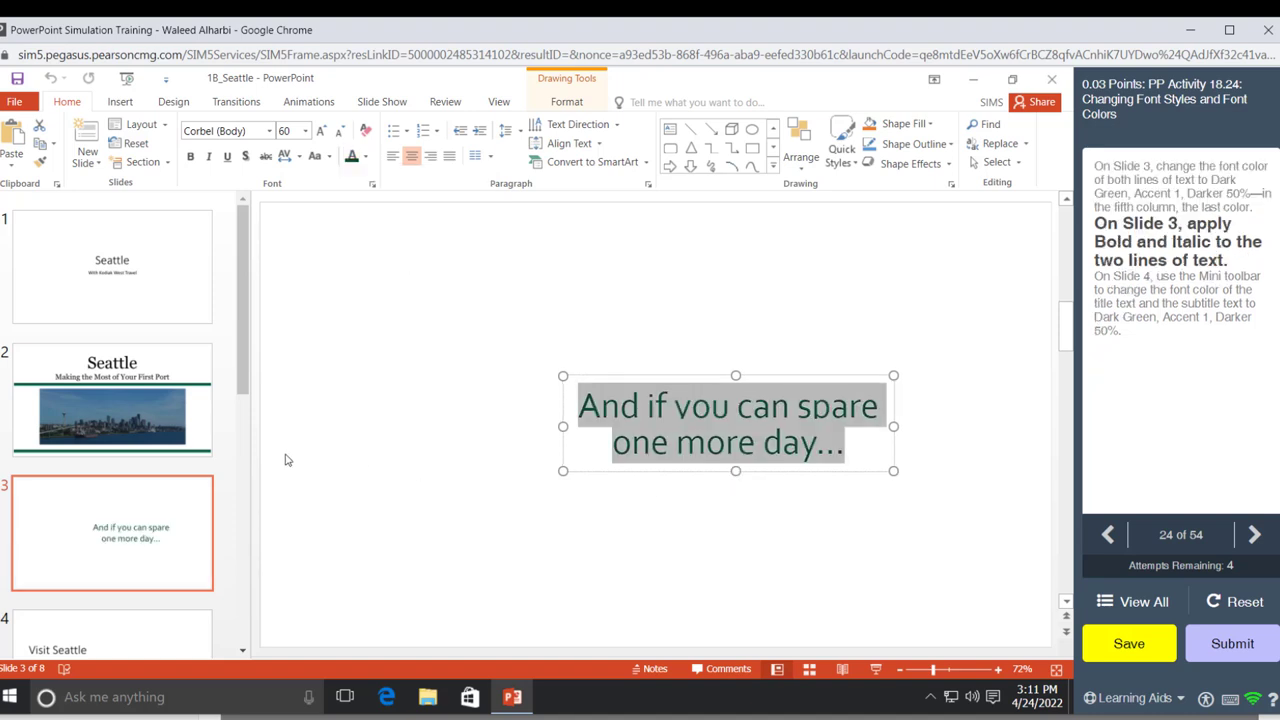
click(147, 523)
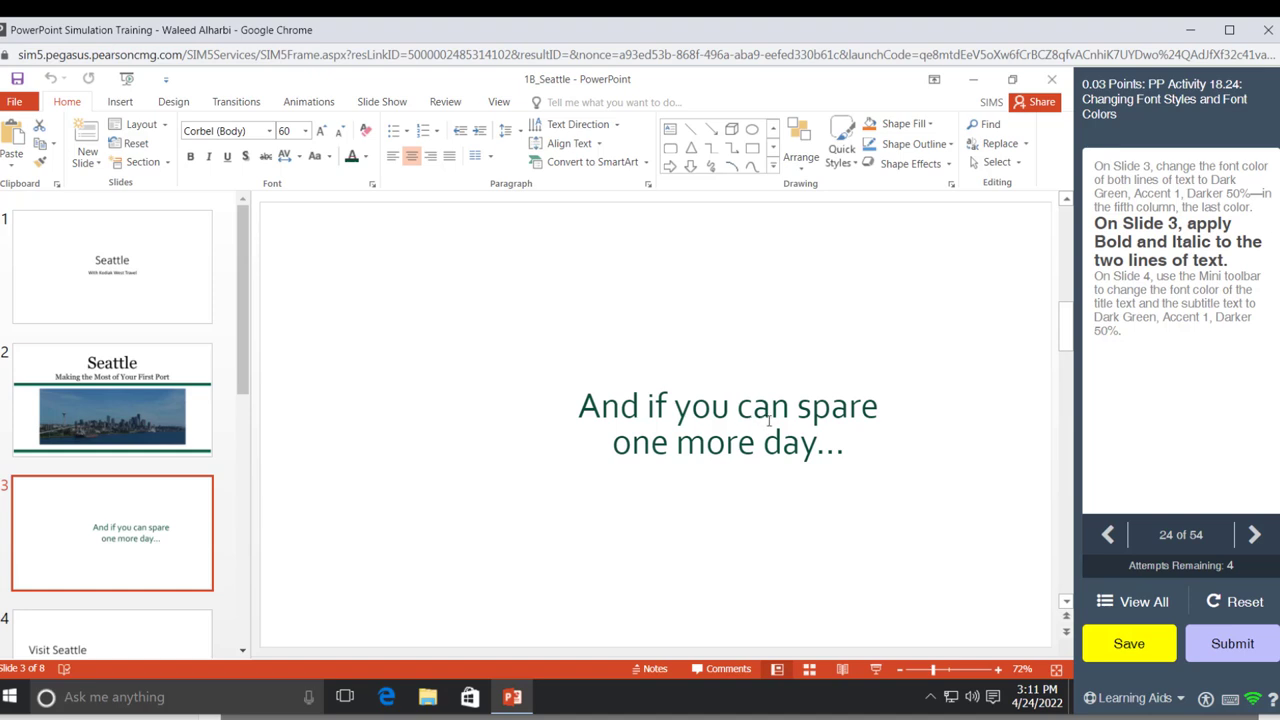
Make both lines of the slide 3 text bold and italic
drag(850, 455, 583, 405)
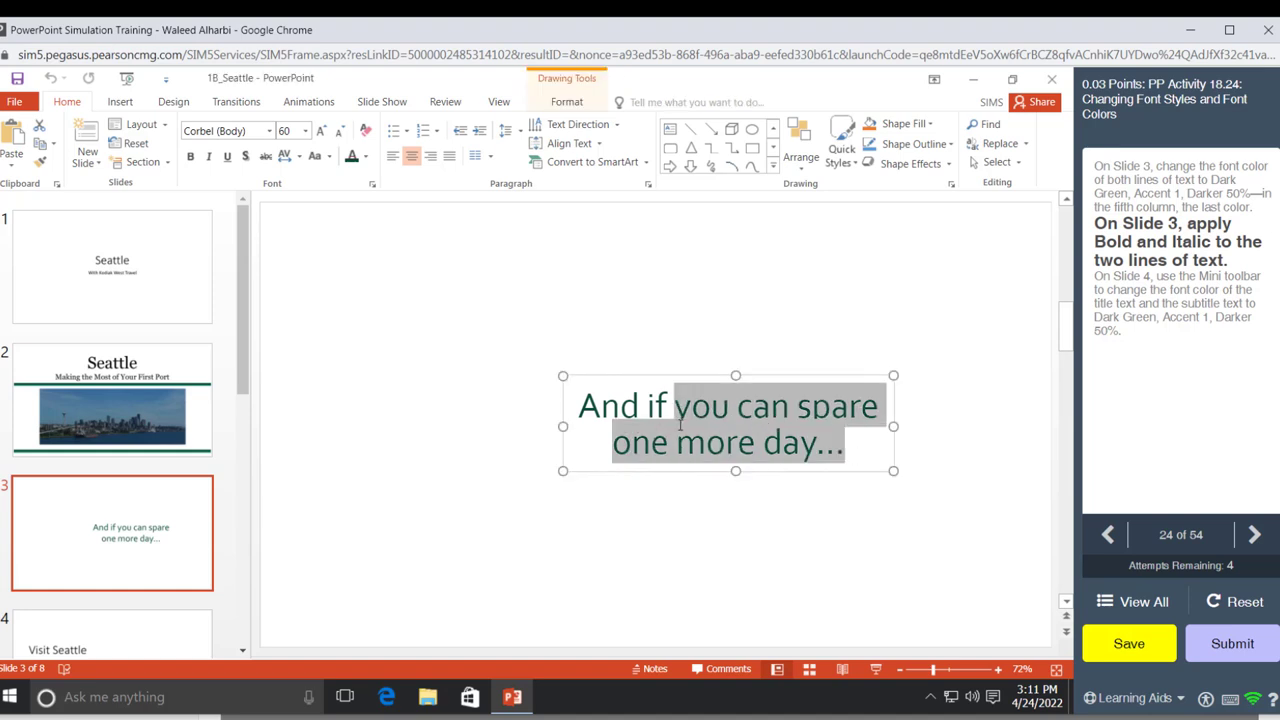
click(193, 160)
click(209, 157)
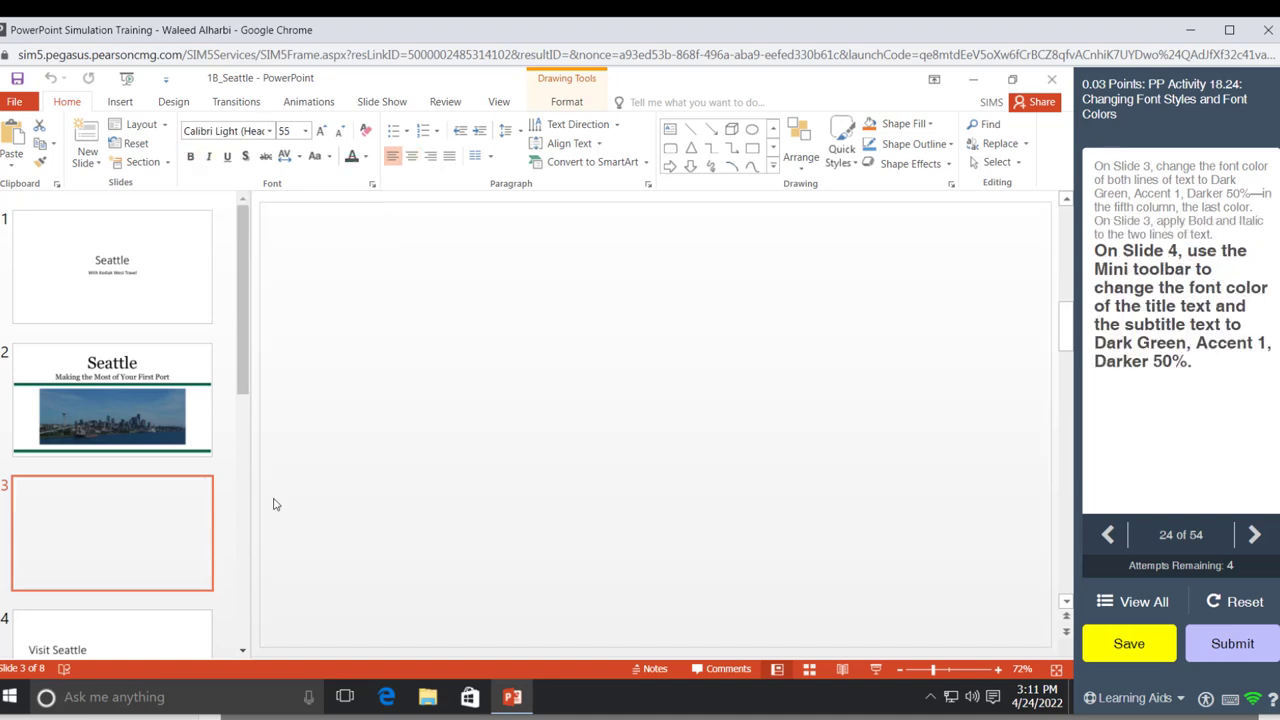
Turn slide 4's title Dark Green, Accent 1, Darker 50%
drag(241, 357, 241, 409)
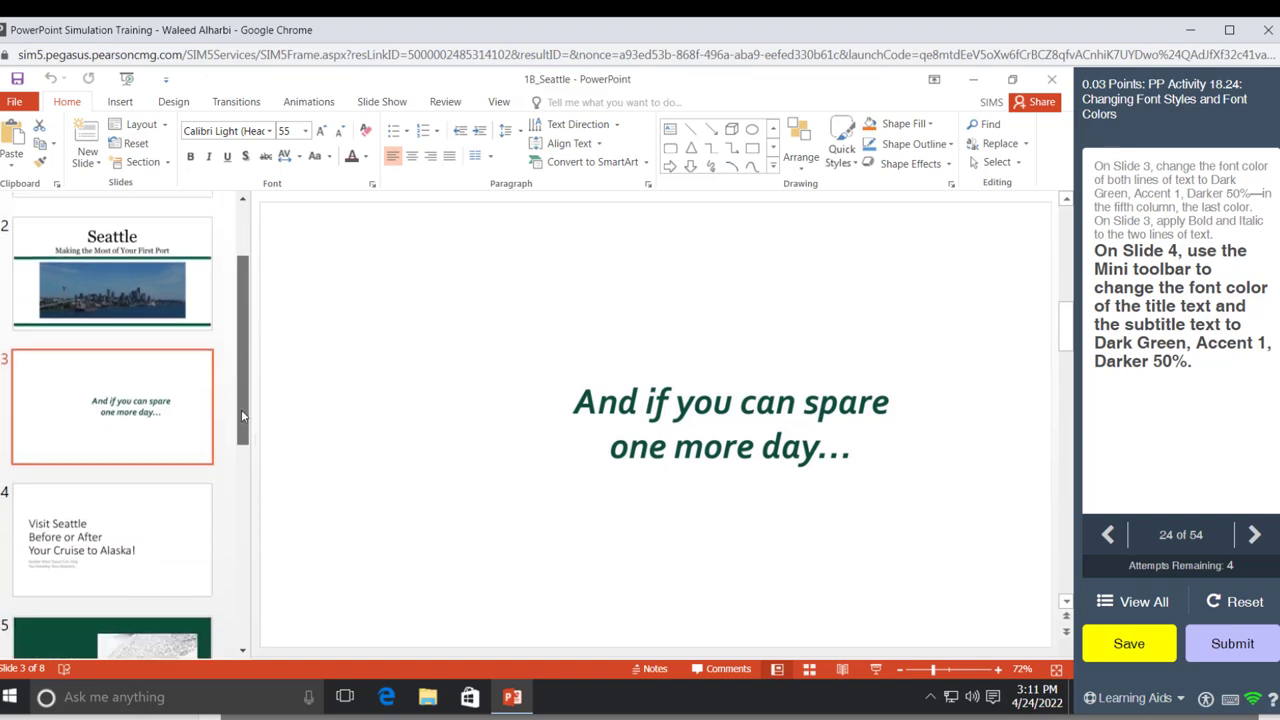
click(155, 513)
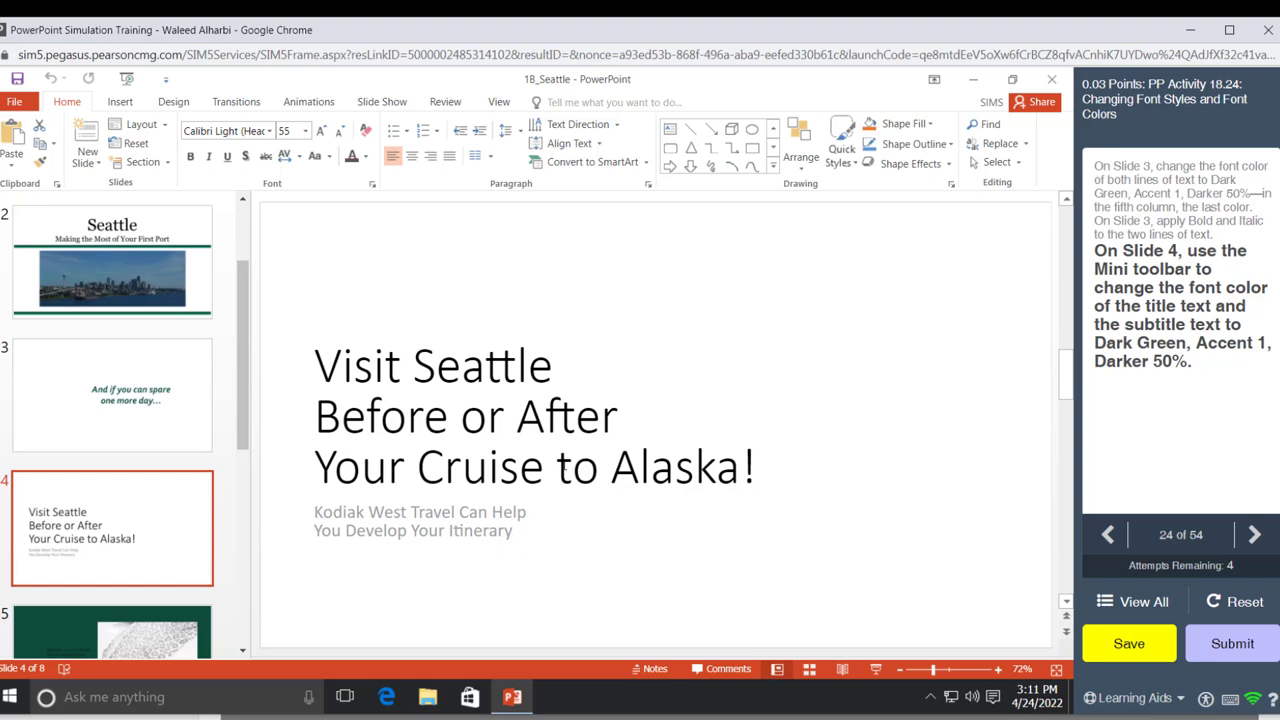
click(486, 452)
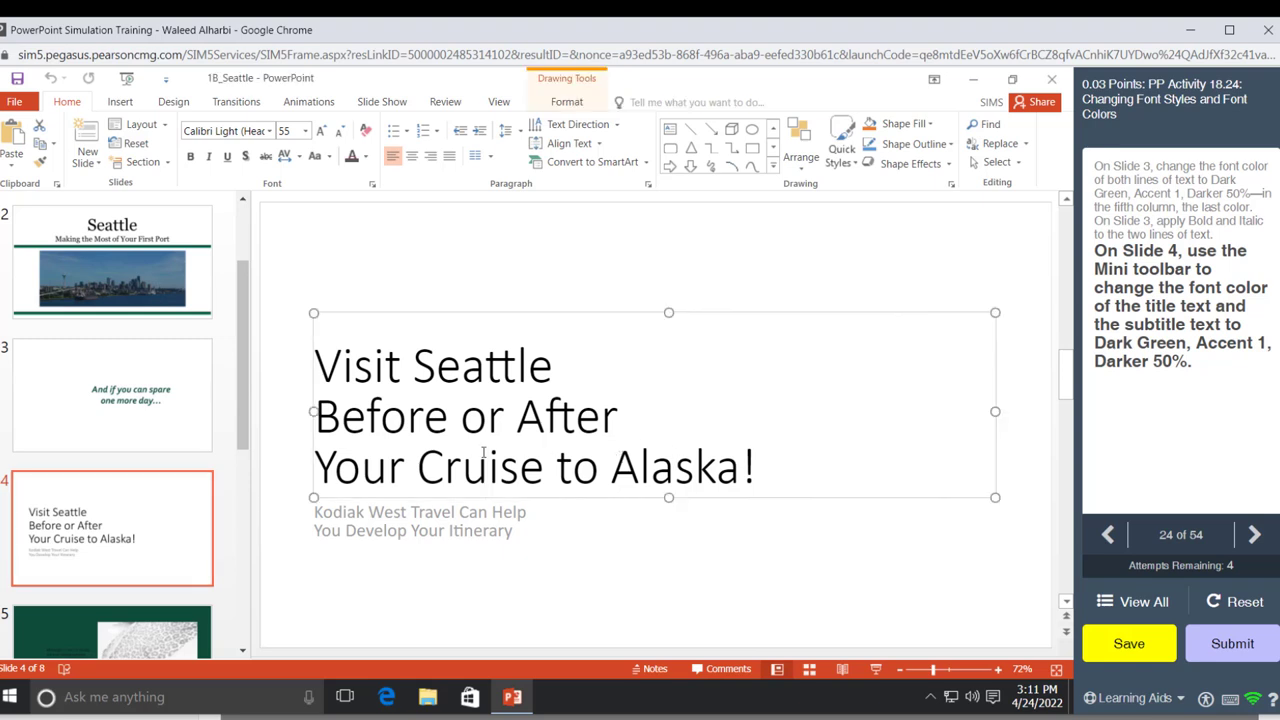
shift+click(344, 530)
click(366, 157)
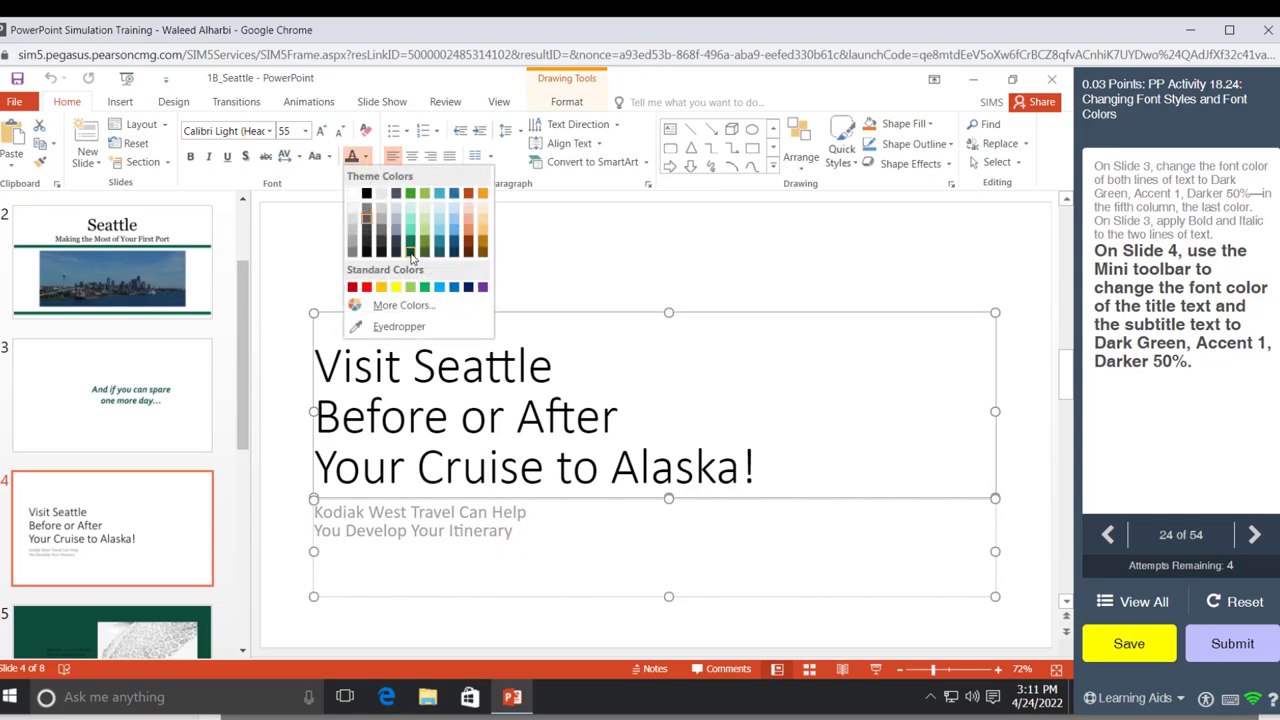
click(410, 252)
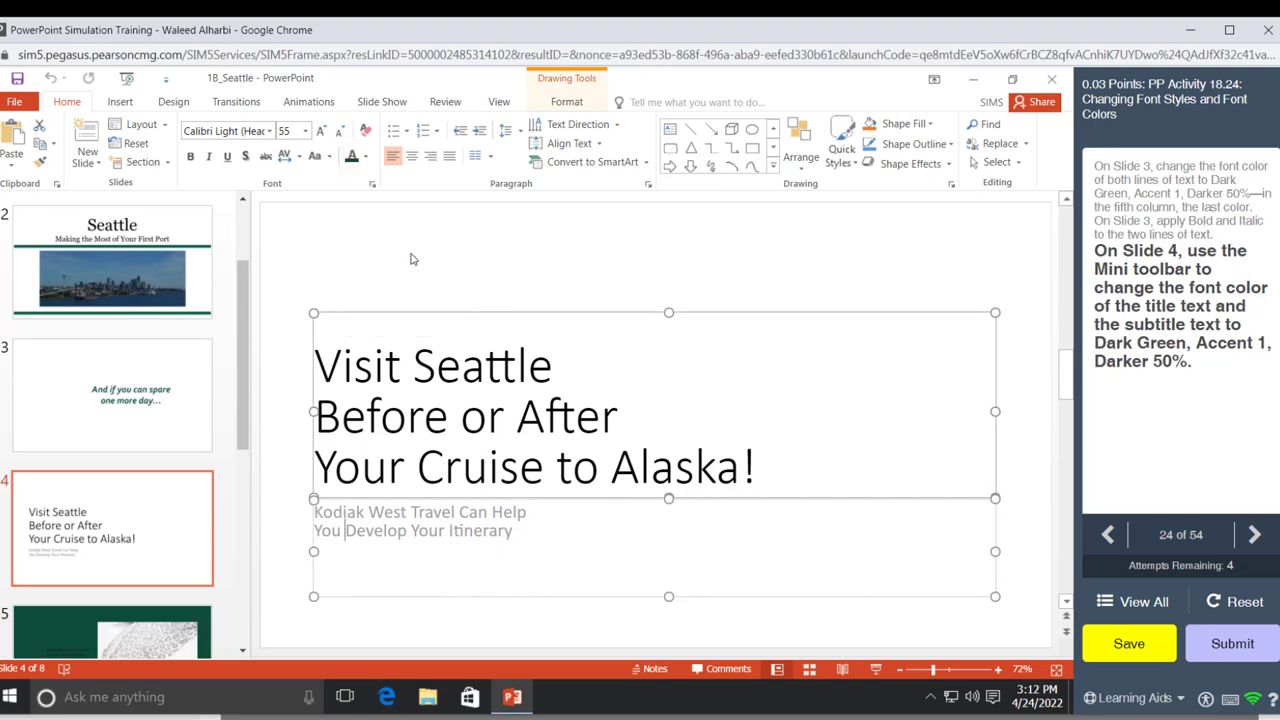
Turn the Kodiak West Travel subtitle box on slide 4 the same dark green
click(375, 531)
triple_click(375, 531)
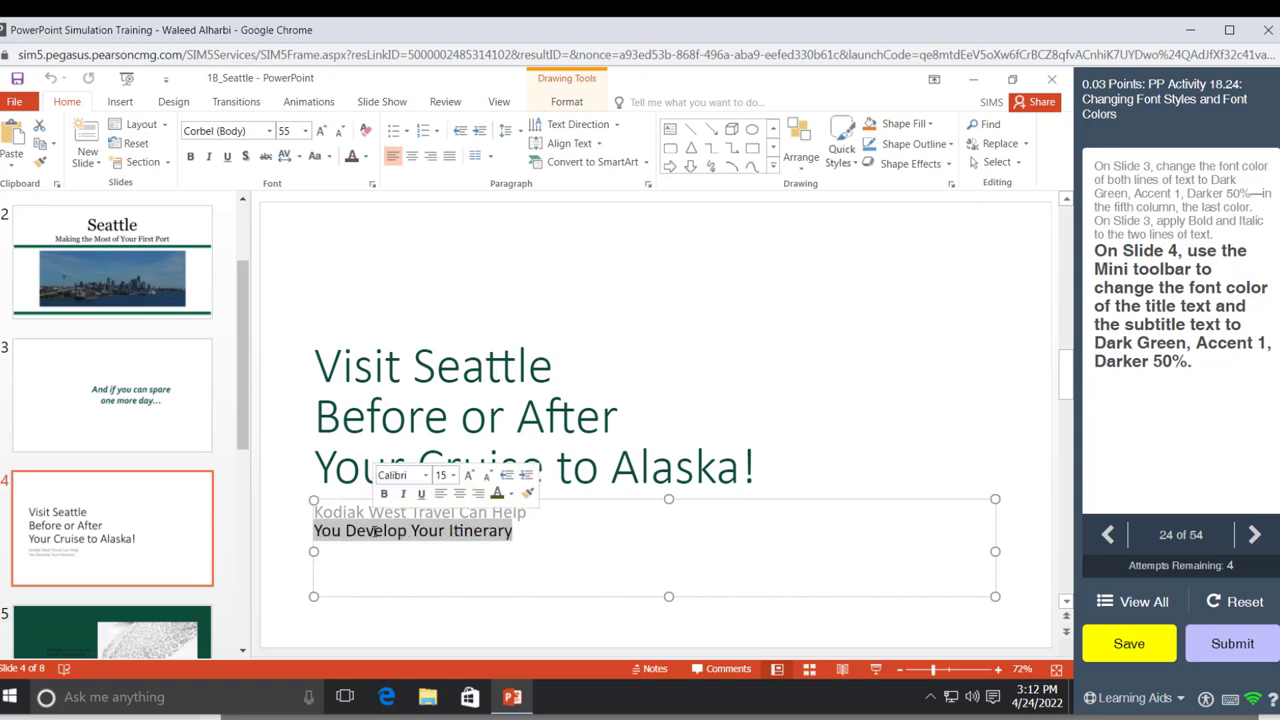
mouse_move(512, 531)
mouse_down()
mouse_move(313, 506)
mouse_move(512, 531)
mouse_up()
click(313, 504)
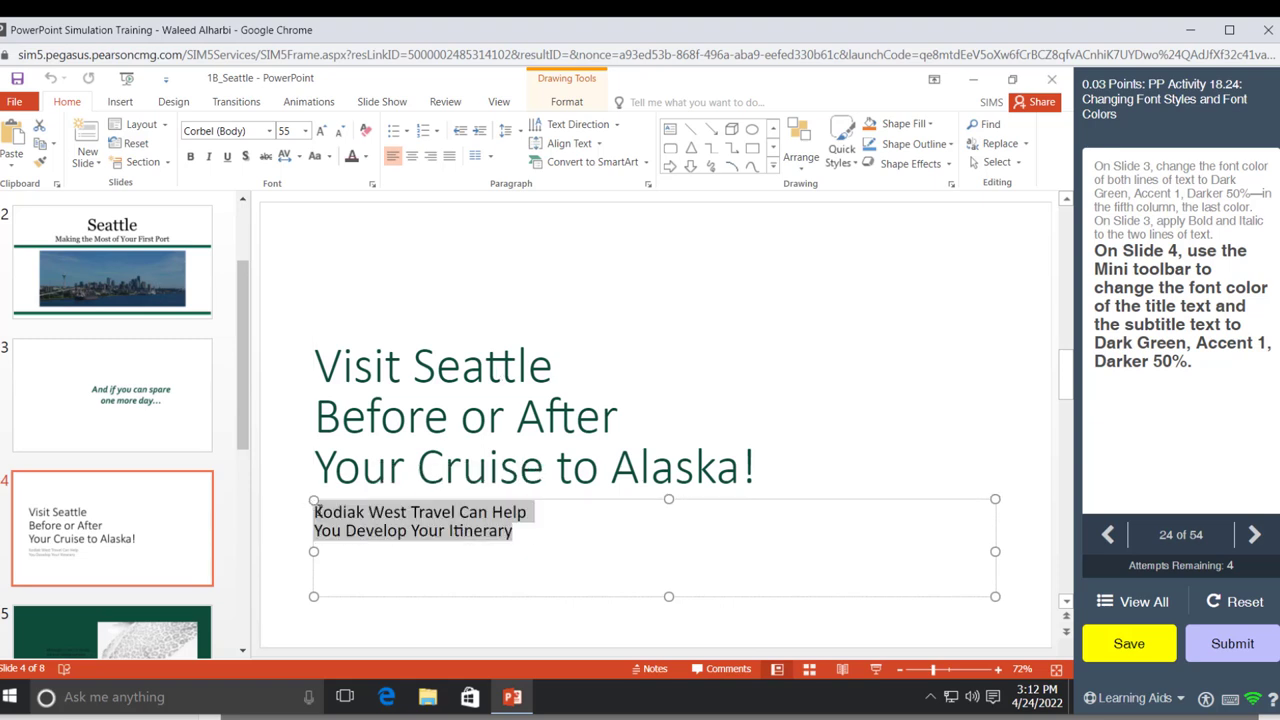
click(367, 162)
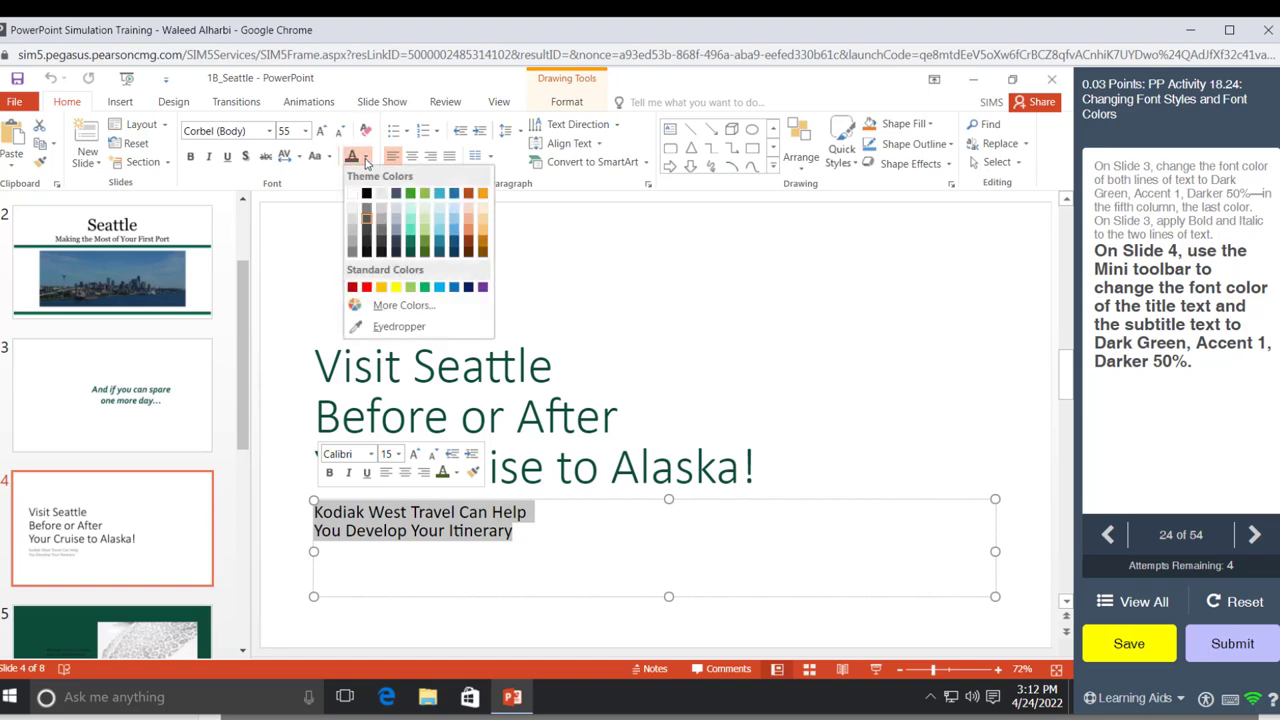
click(411, 252)
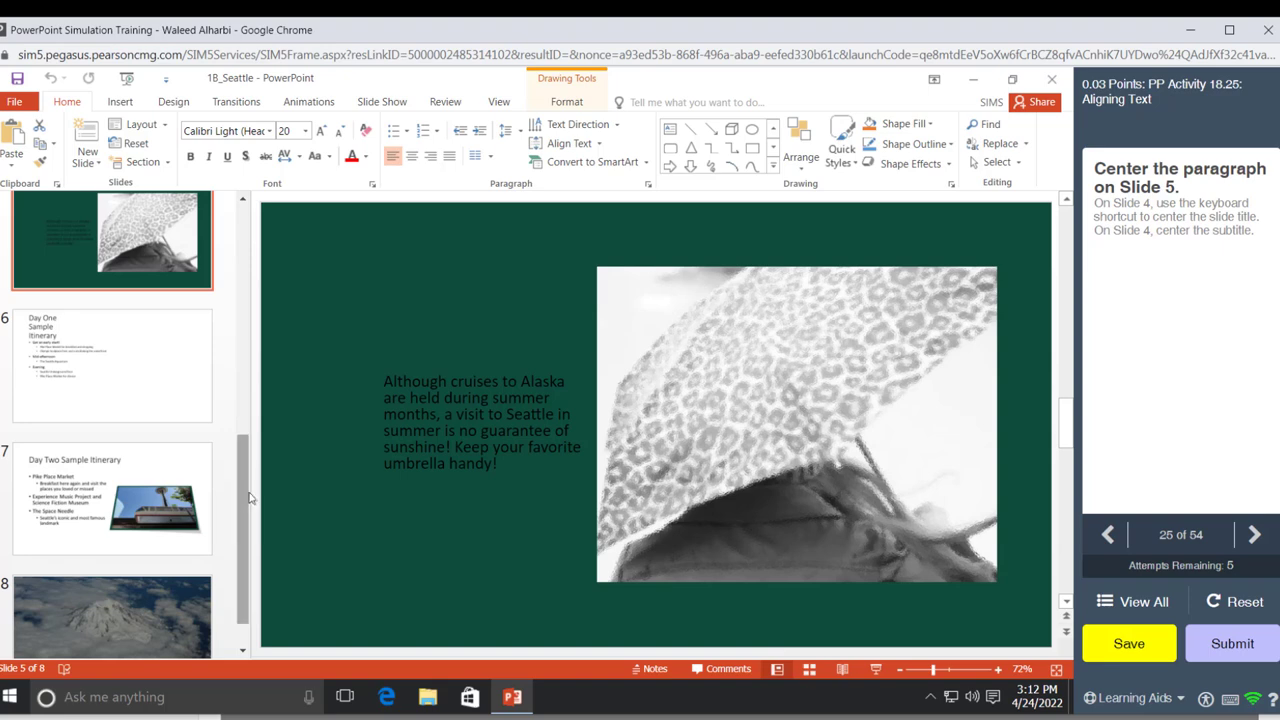
Center the umbrella paragraph on slide 5, then display slide 4
drag(245, 497, 241, 443)
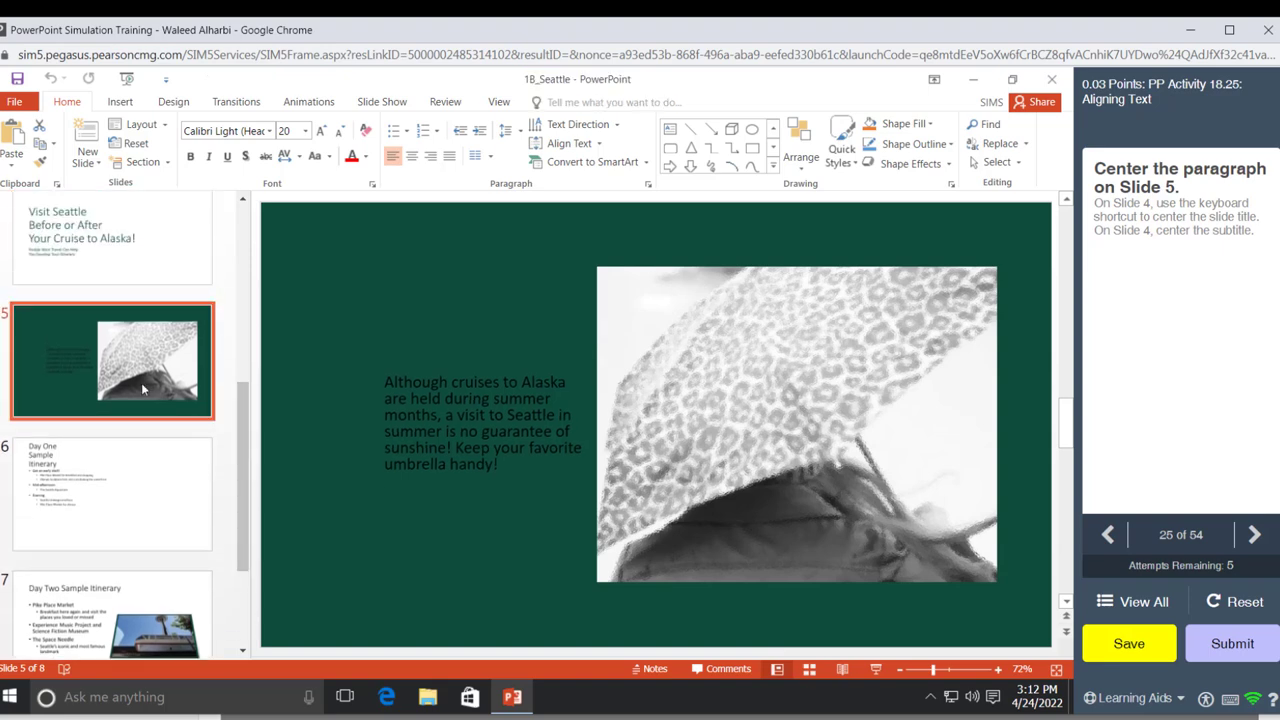
click(455, 410)
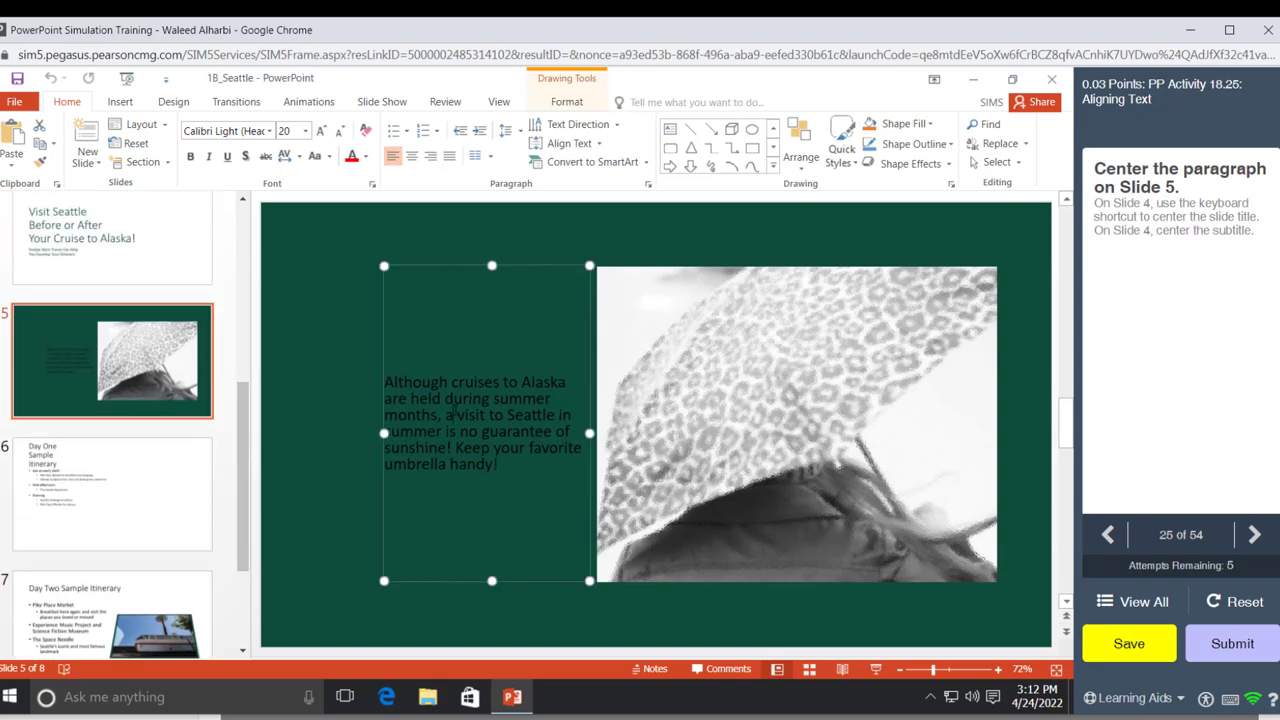
triple_click(453, 410)
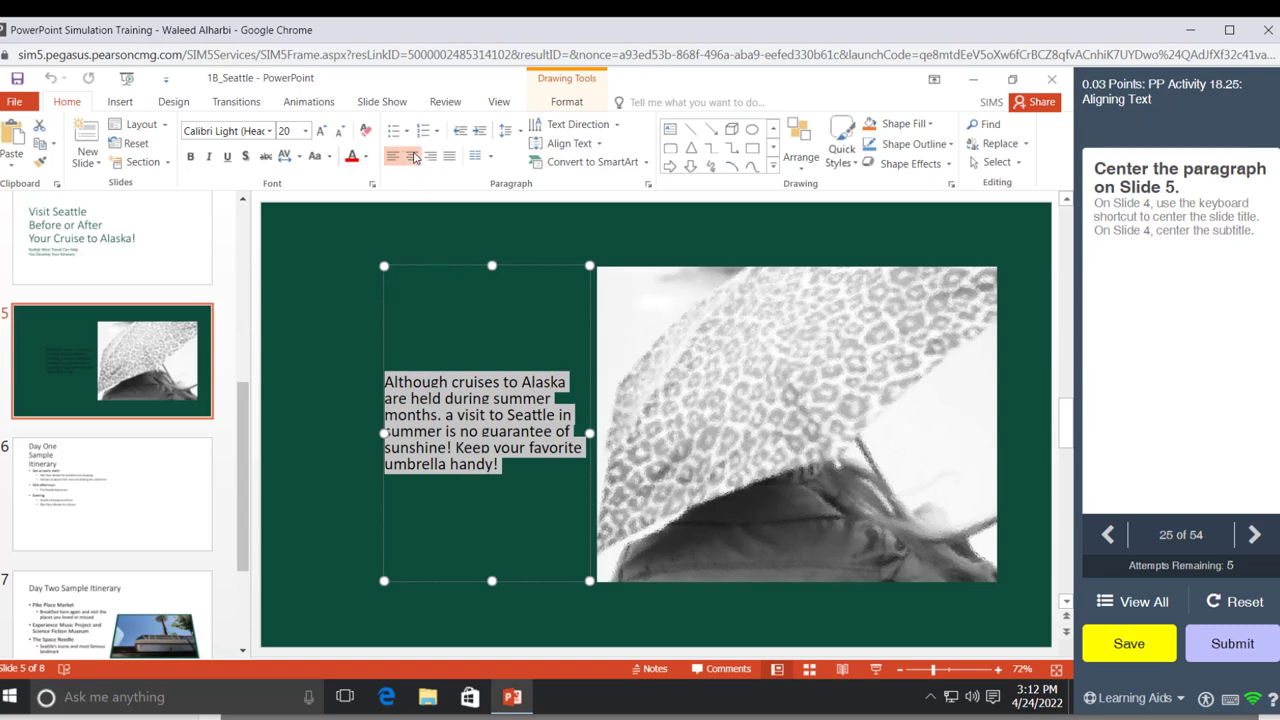
click(412, 157)
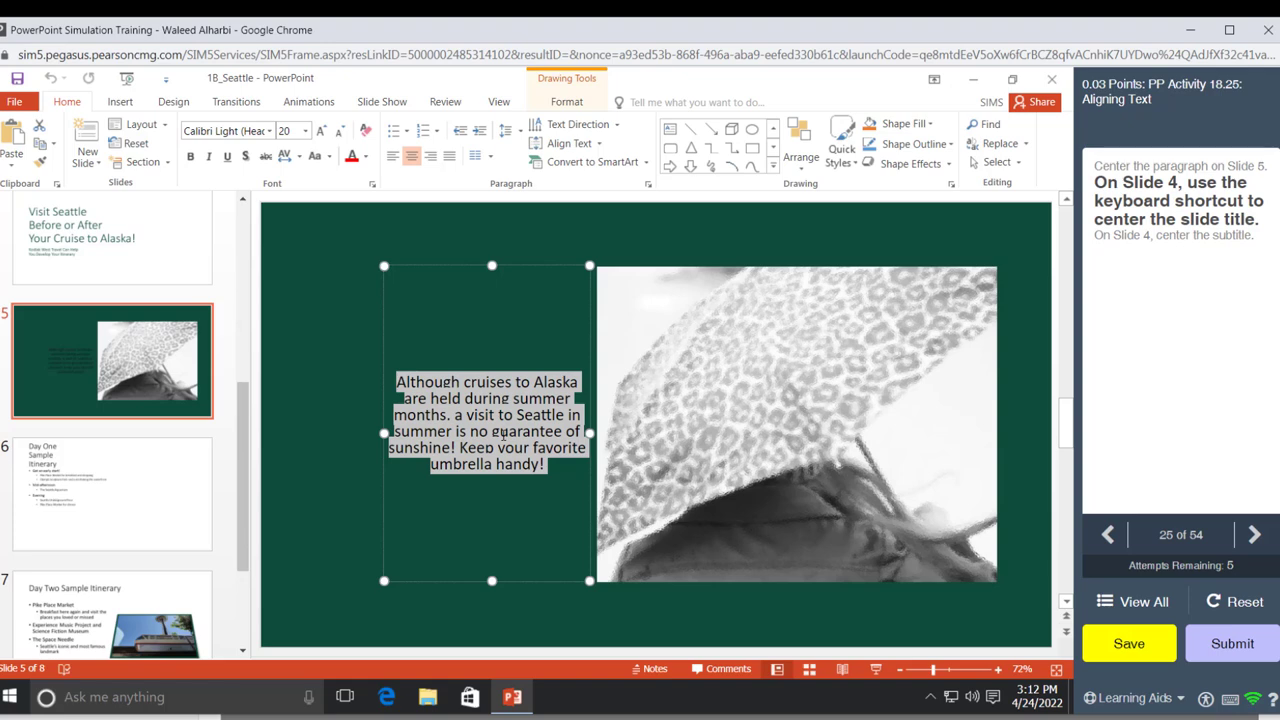
click(150, 265)
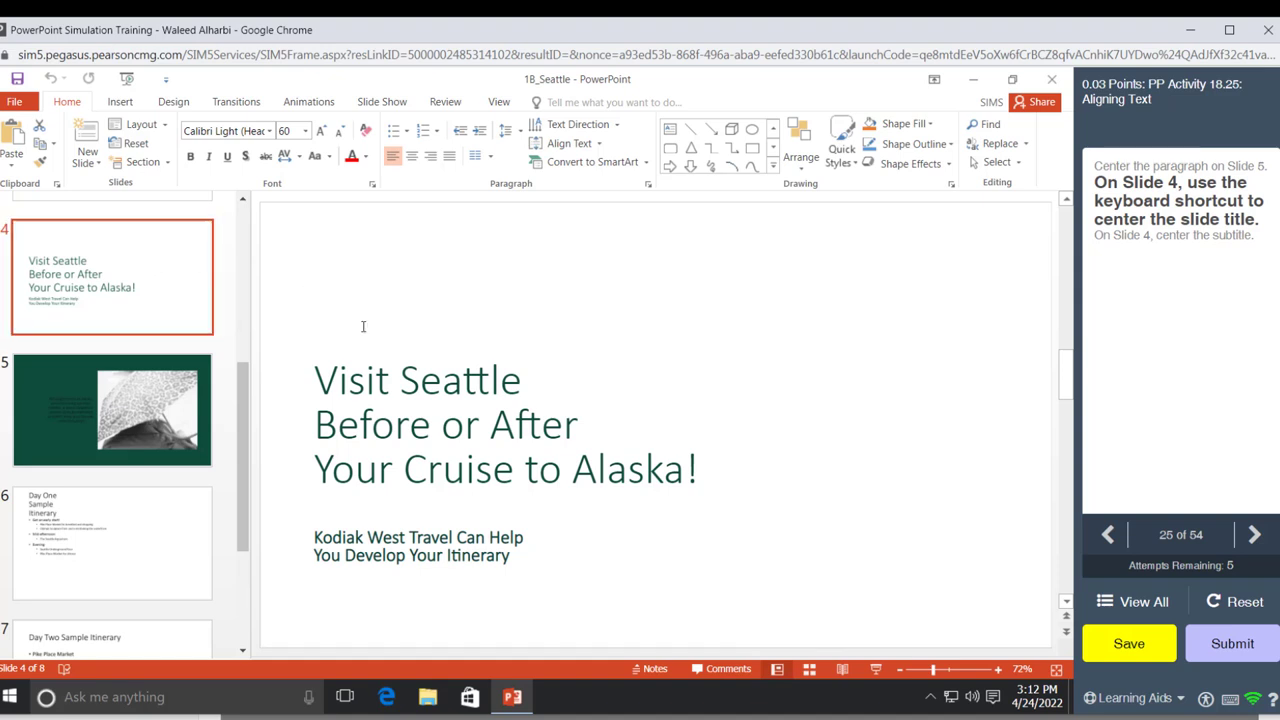
Center slide 4's title and Kodiak West Travel subtitle using Ctrl+E
click(392, 424)
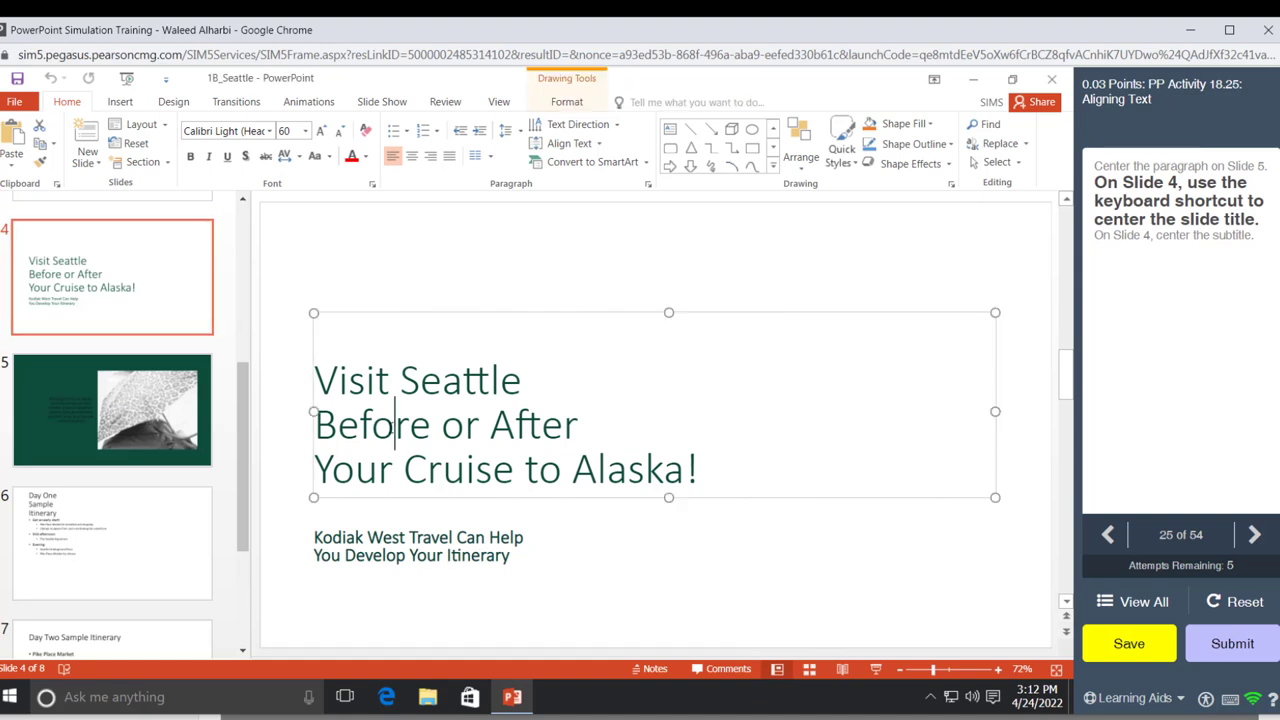
click(413, 158)
key(ctrl+e)
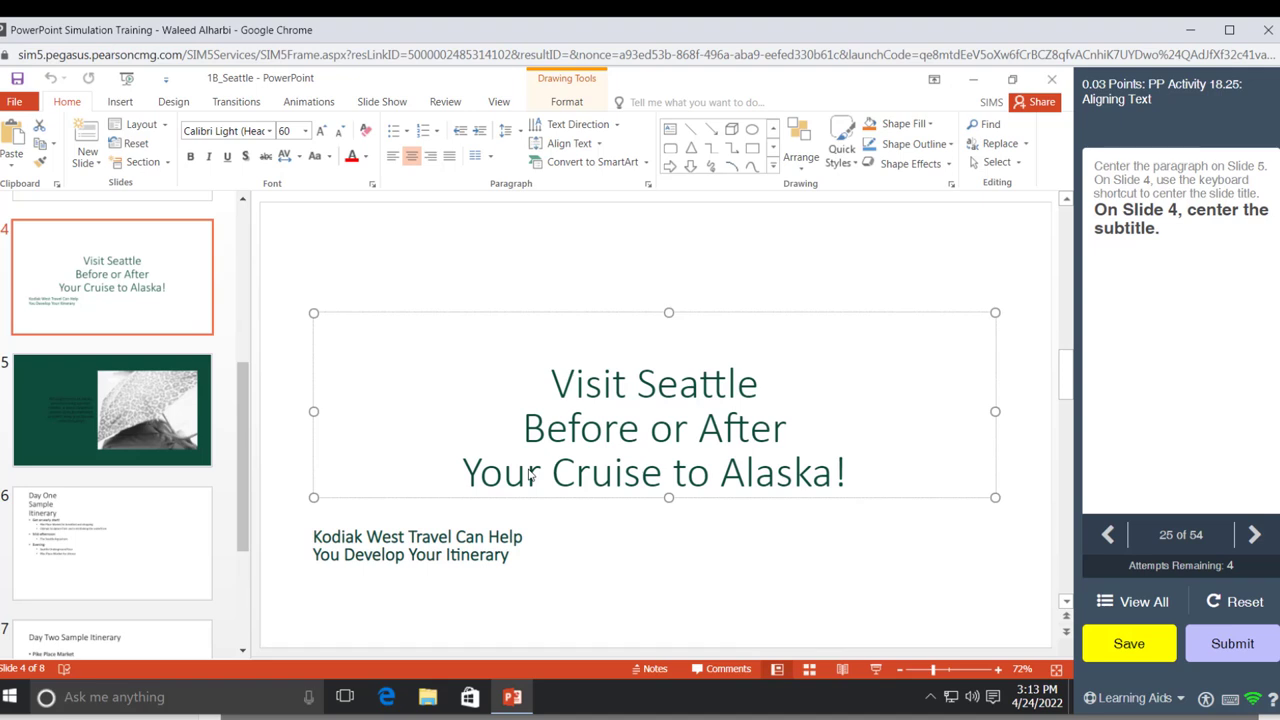
click(411, 547)
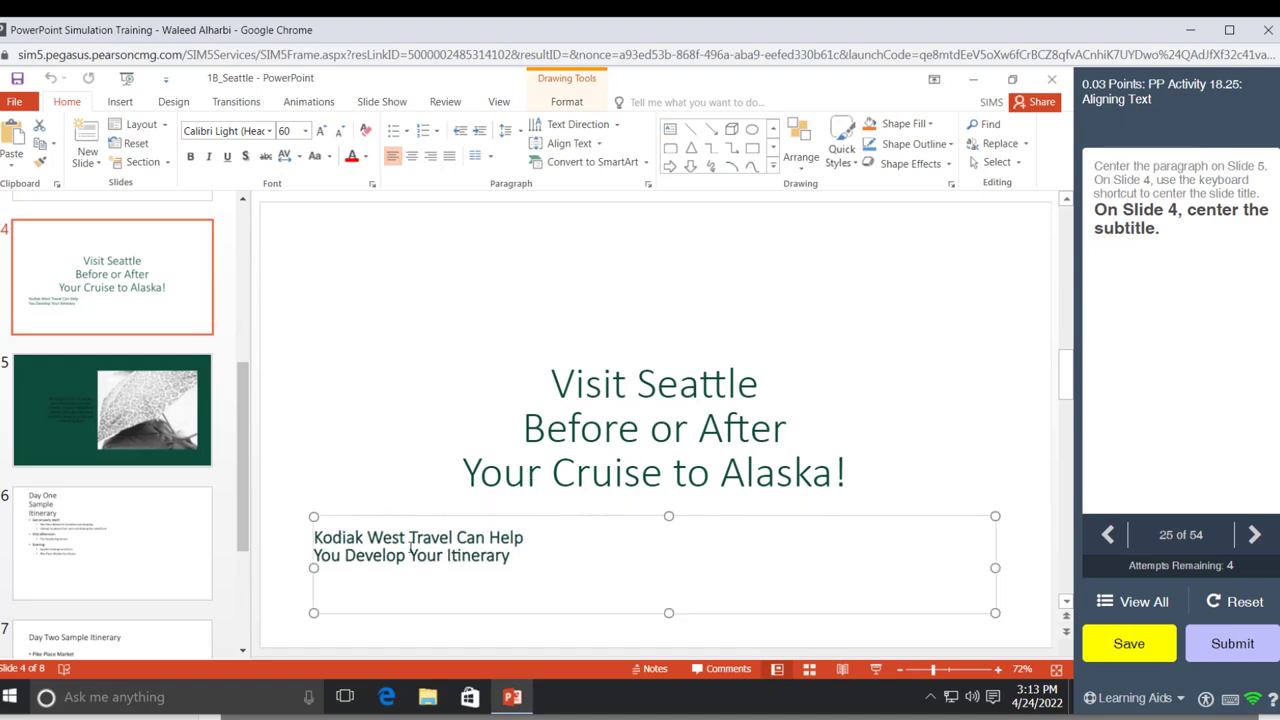
key(ctrl+e)
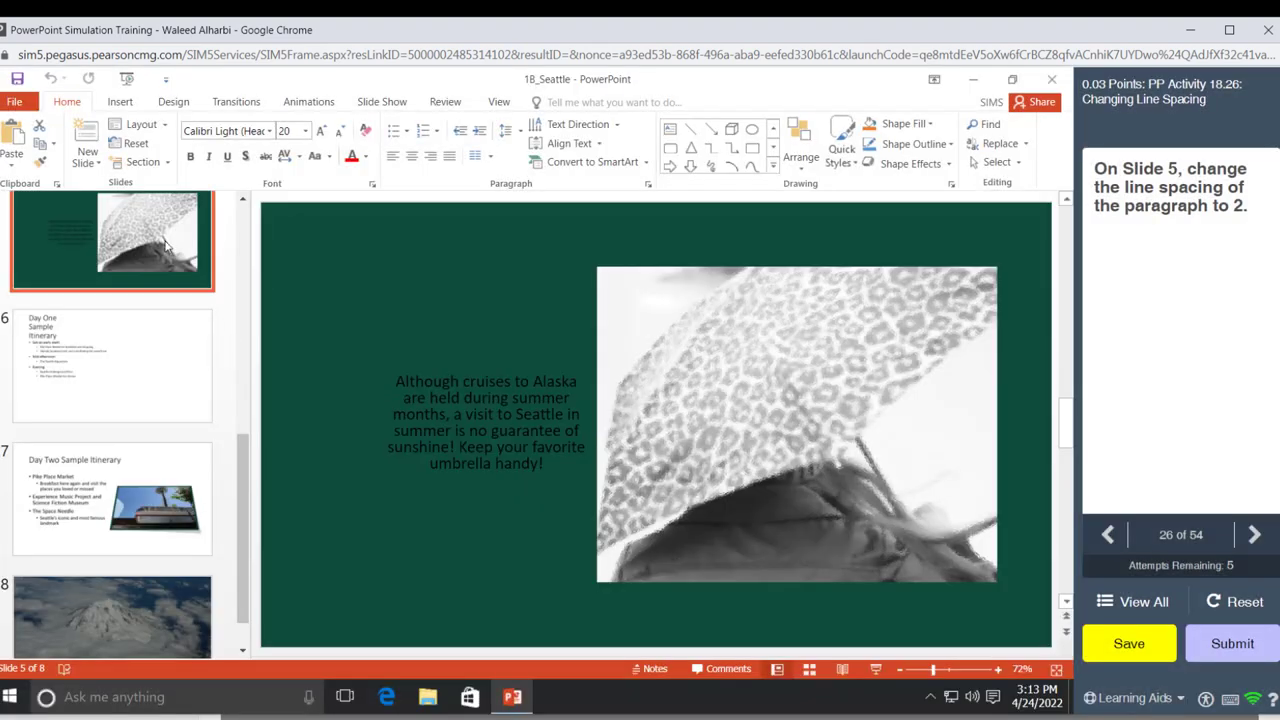
Set the slide 5 umbrella paragraph's line spacing to 2.0
click(167, 245)
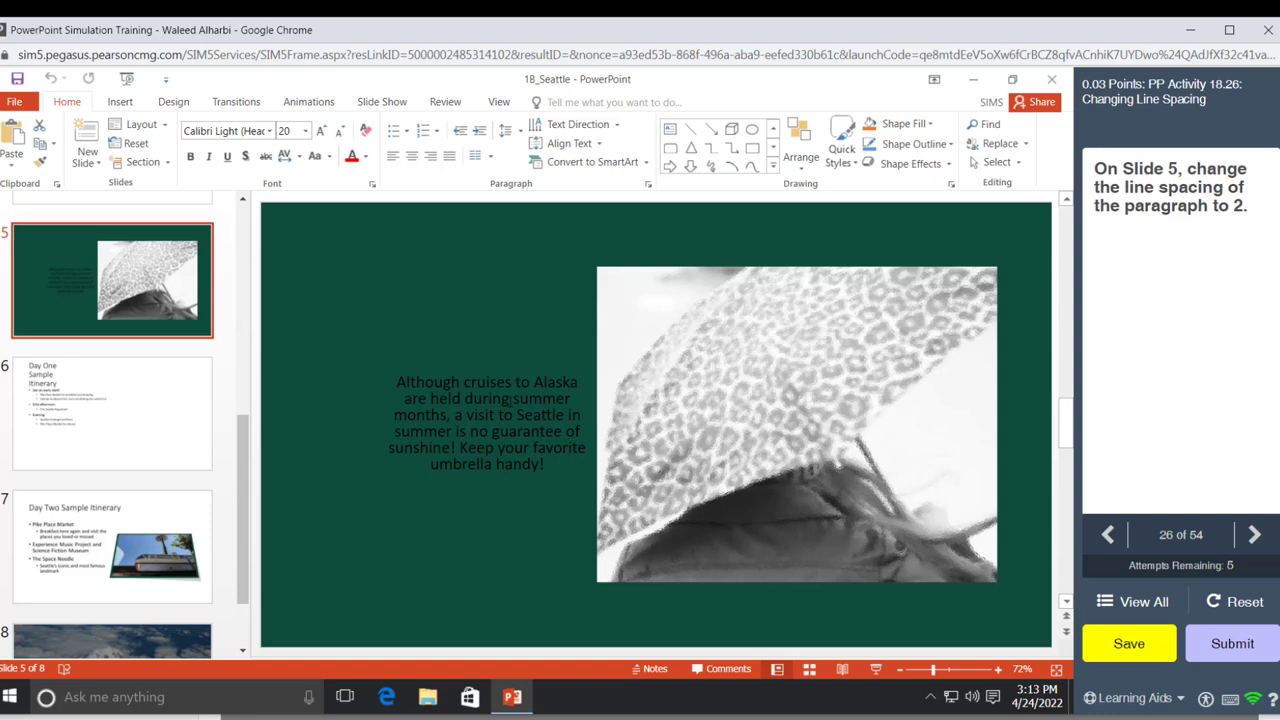
triple_click(499, 412)
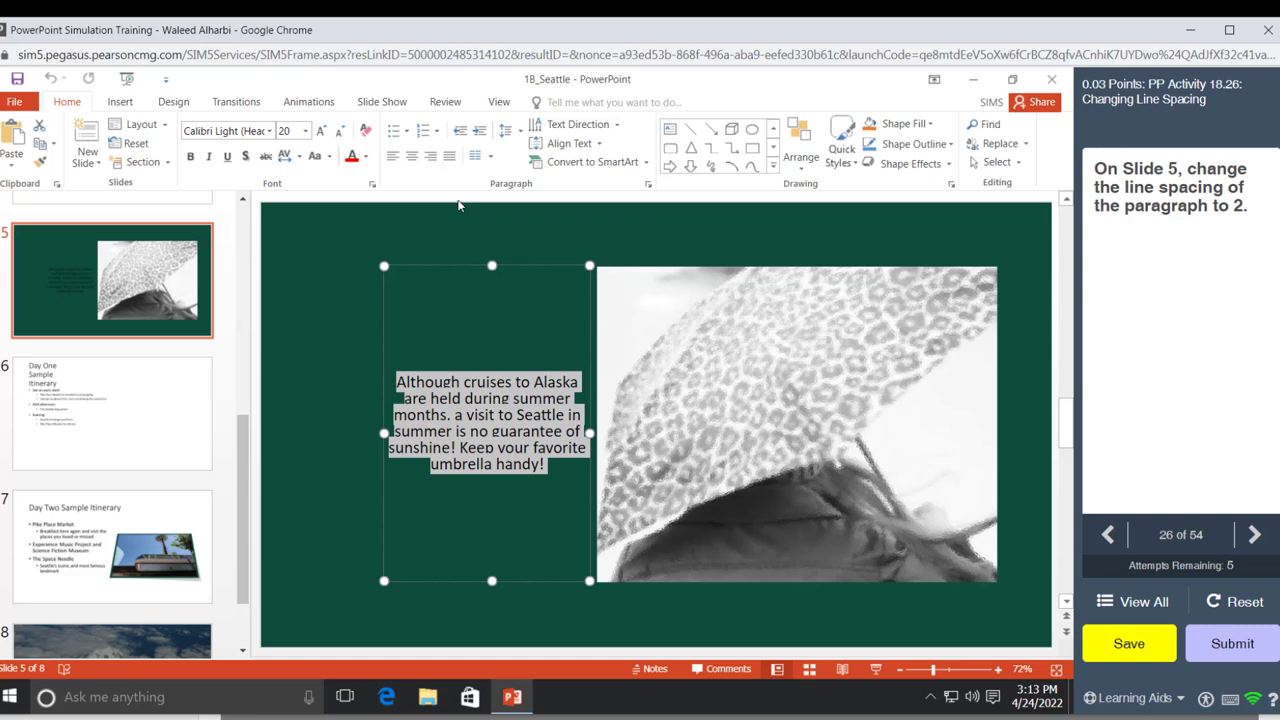
click(508, 131)
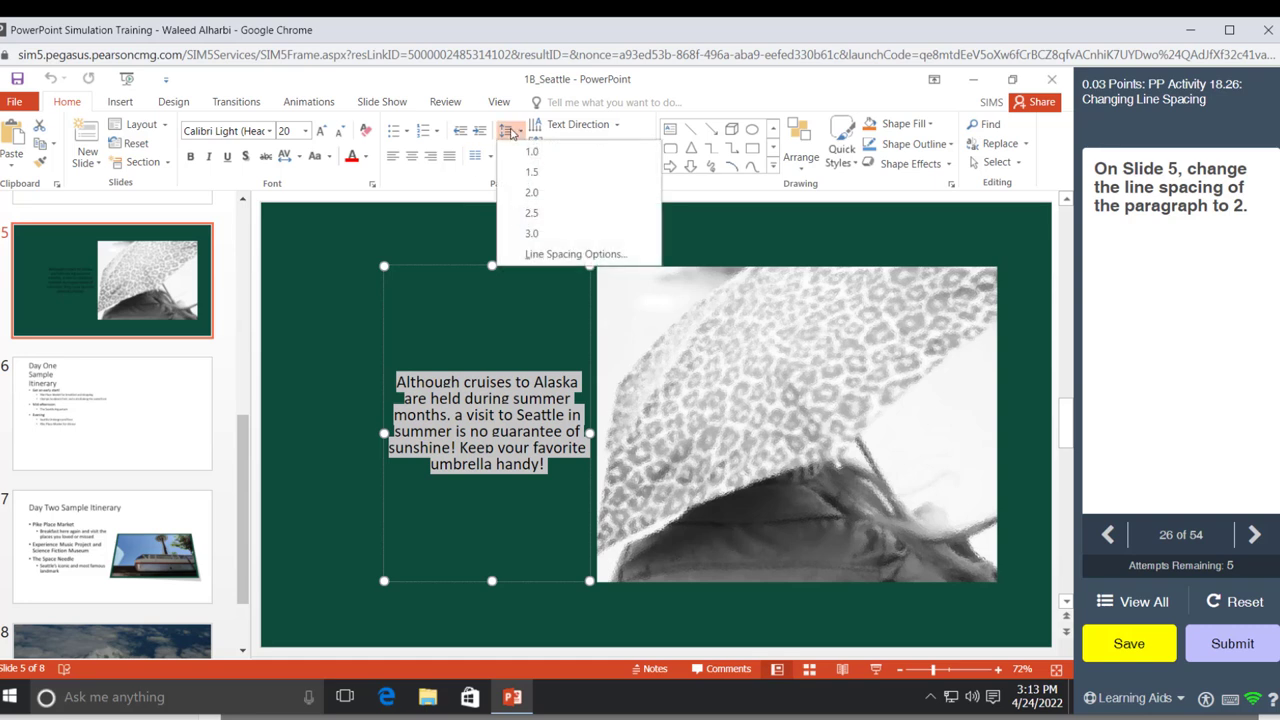
click(530, 193)
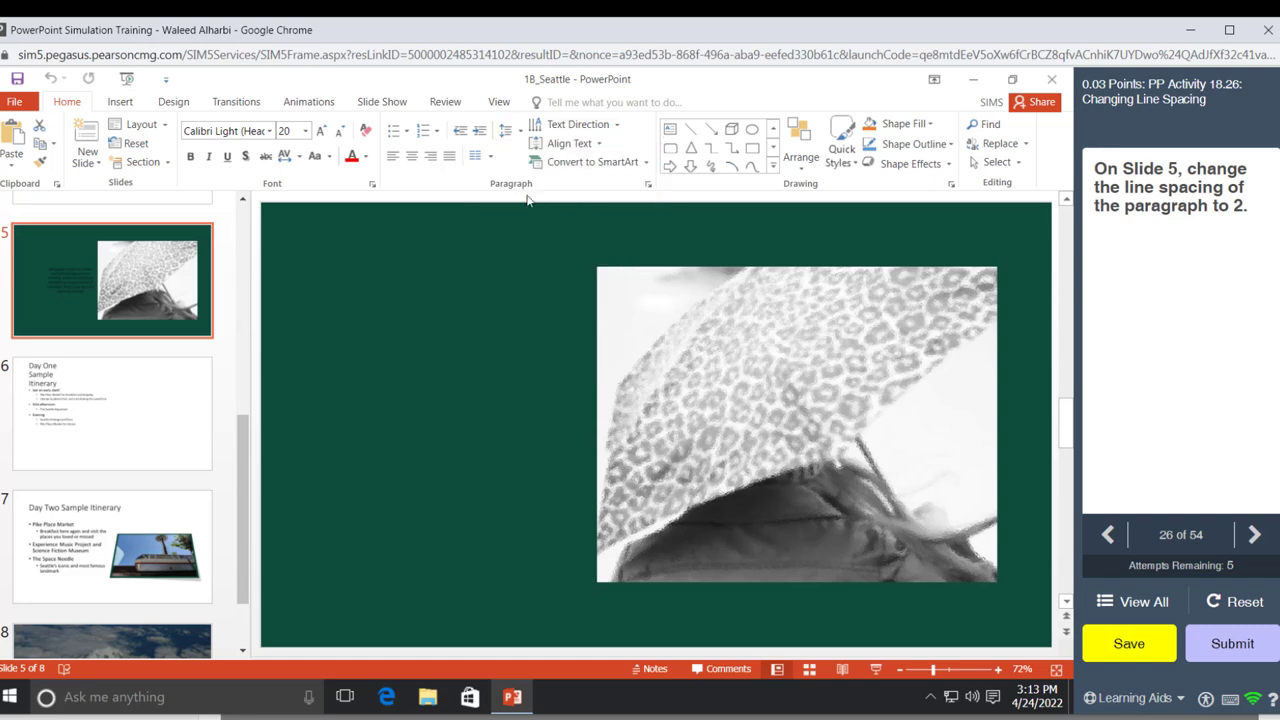
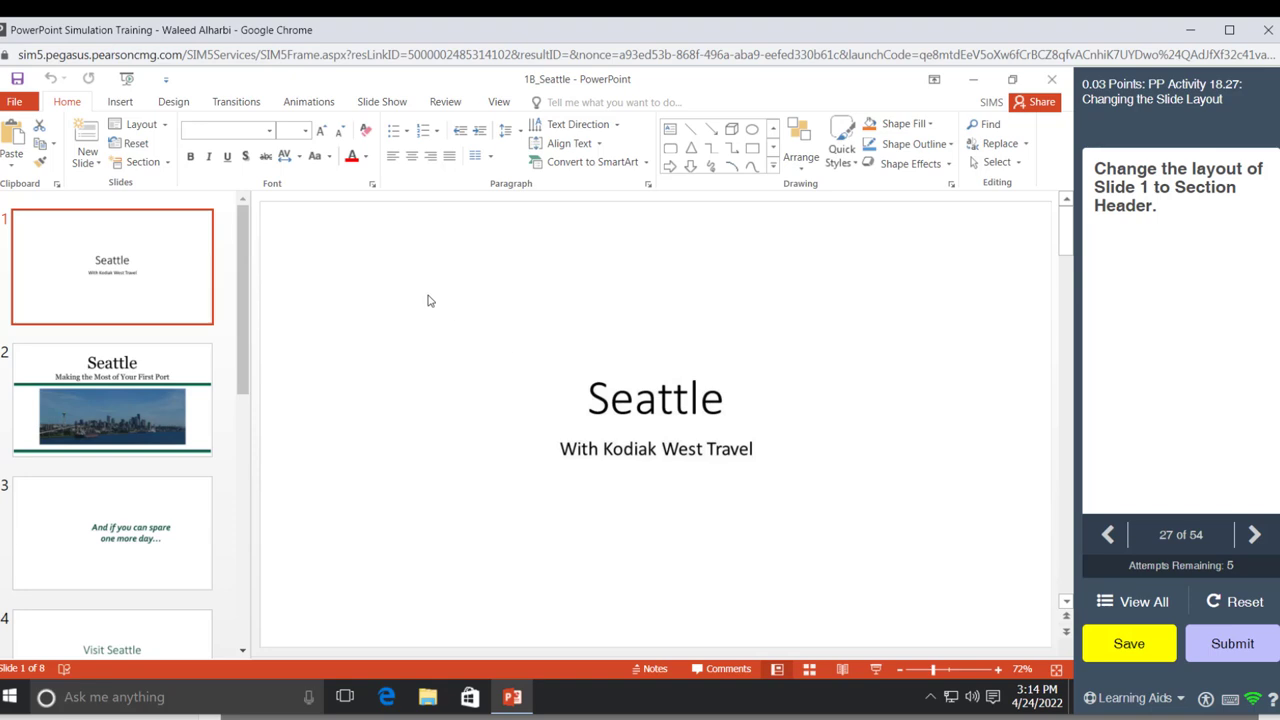
Apply the Section Header layout to slide 1 from the Layout gallery
click(165, 125)
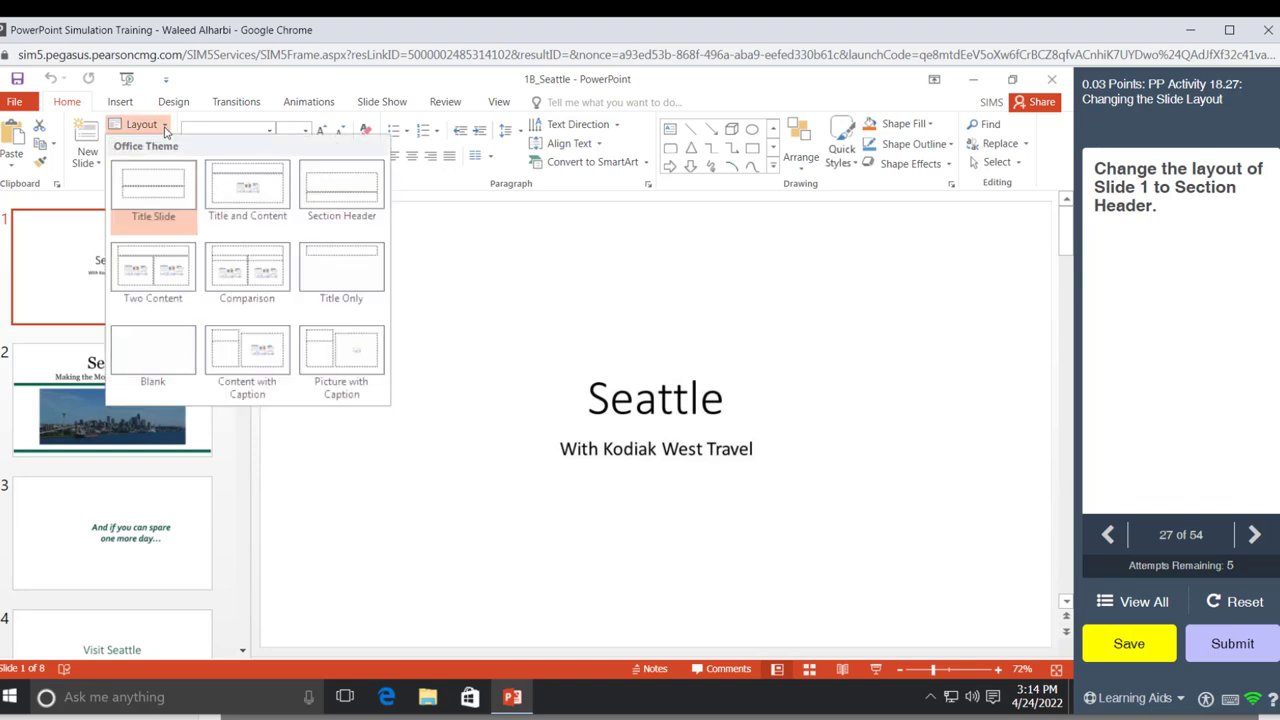
click(335, 188)
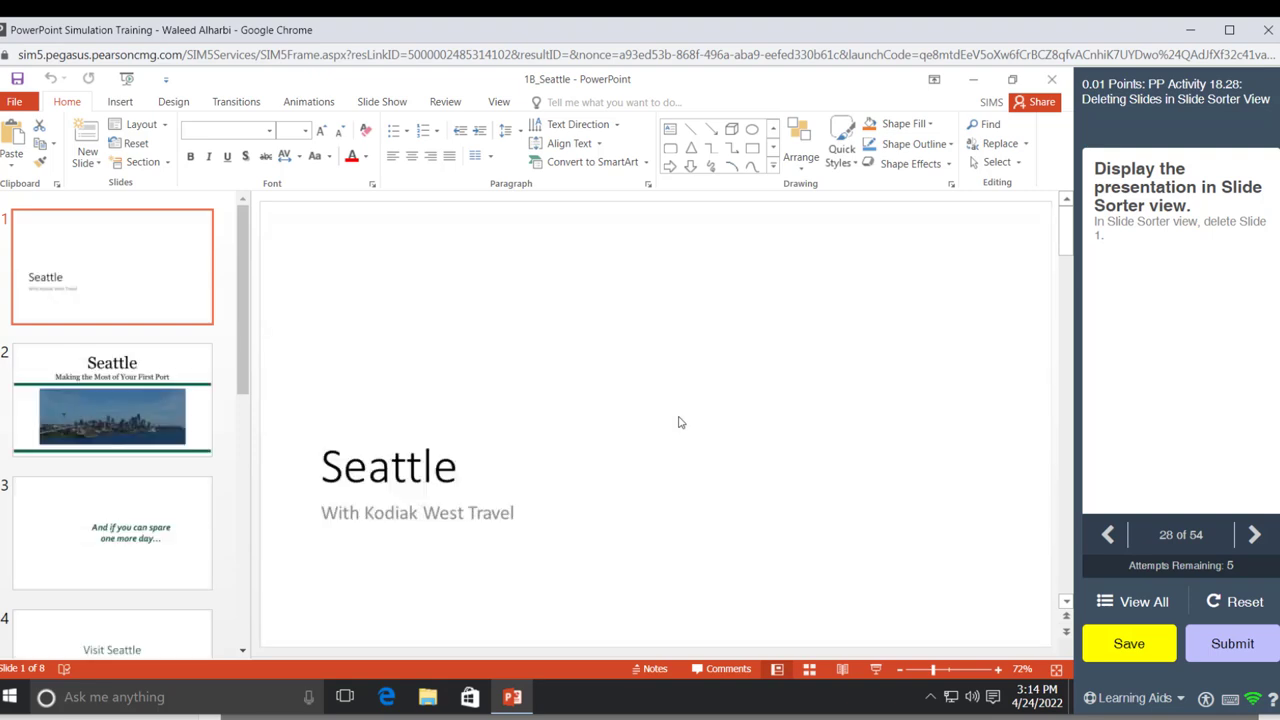
Switch to Slide Sorter view and delete slide 1, the first Seattle section slide
click(500, 104)
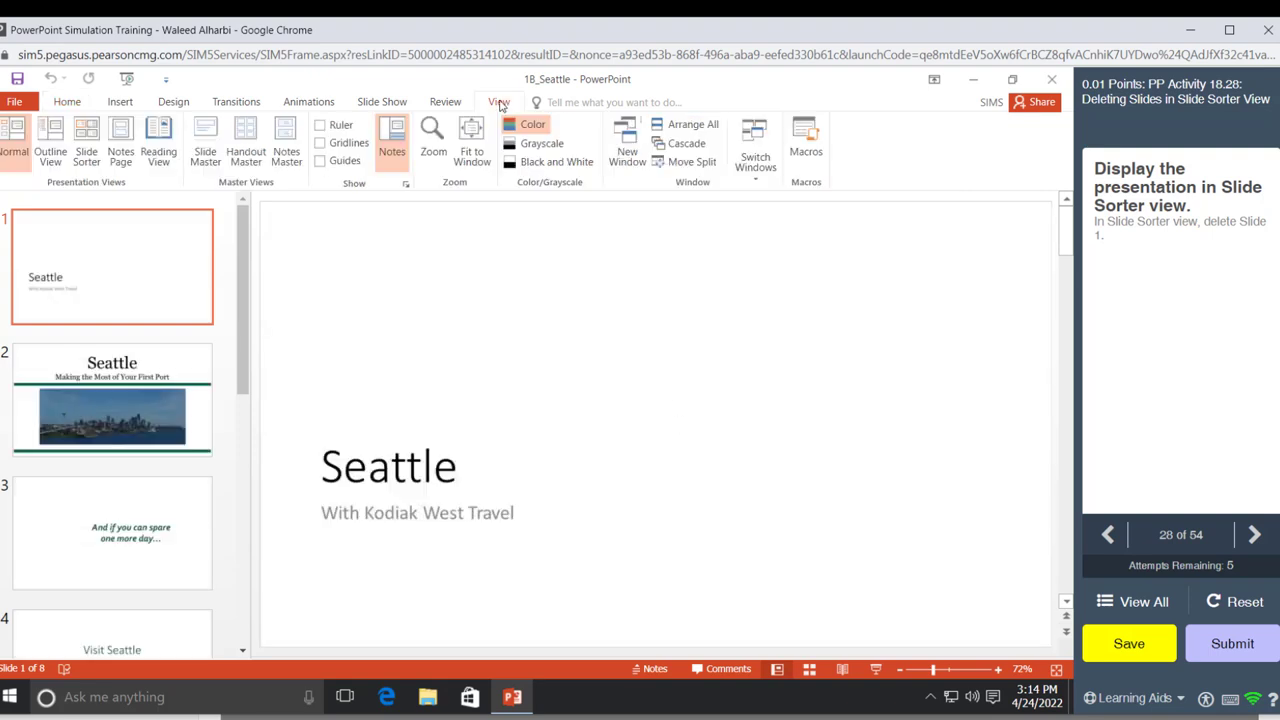
click(86, 148)
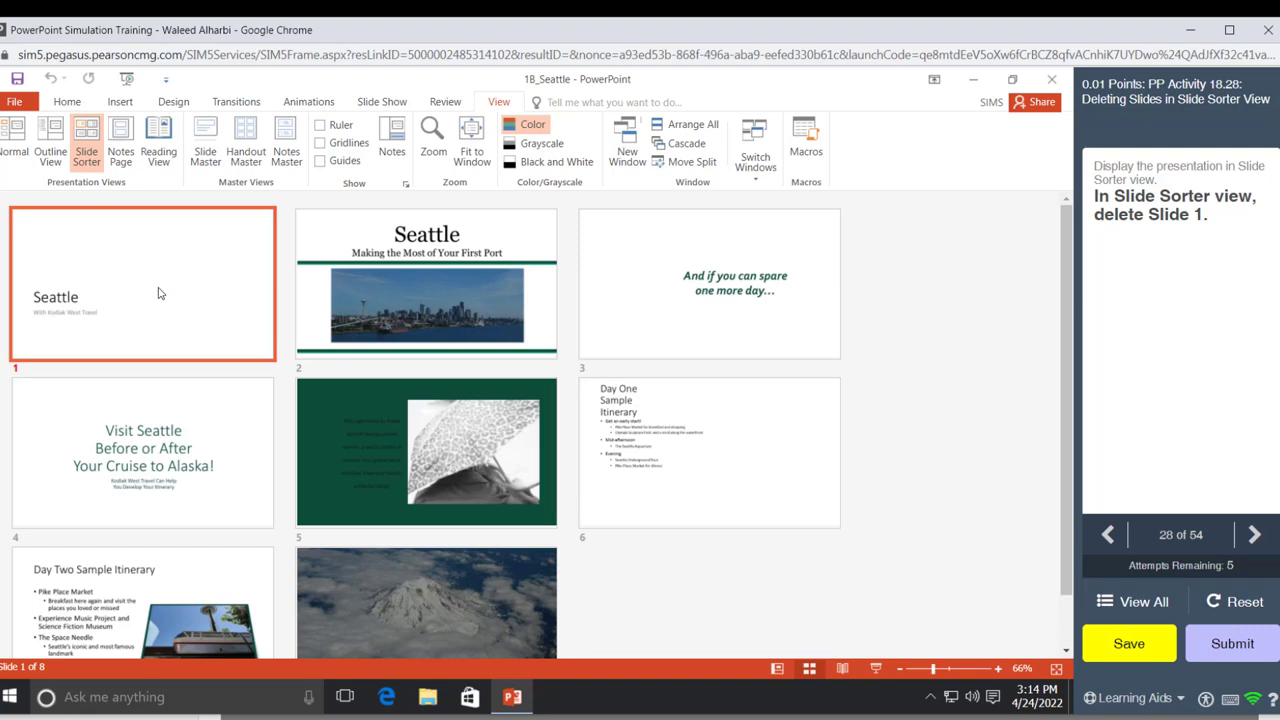
key(Delete)
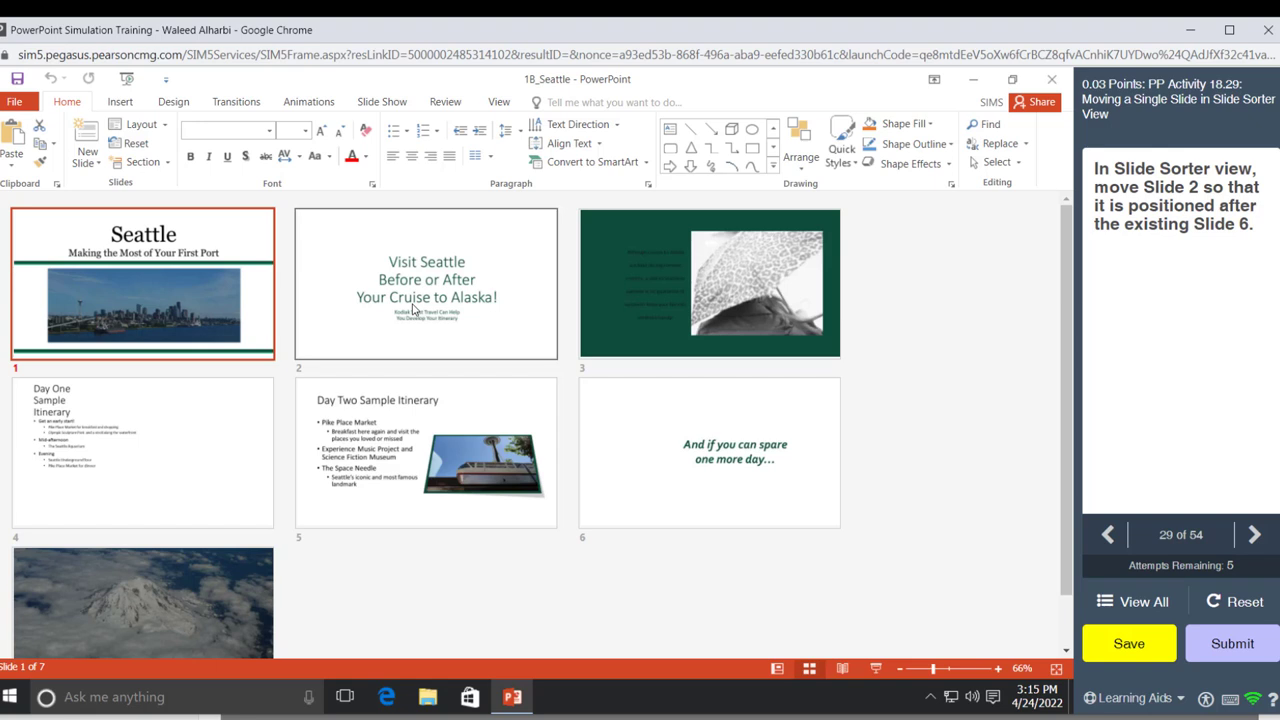
Drag the Visit Seattle slide 2 so it sits after slide 6 in Slide Sorter
click(413, 310)
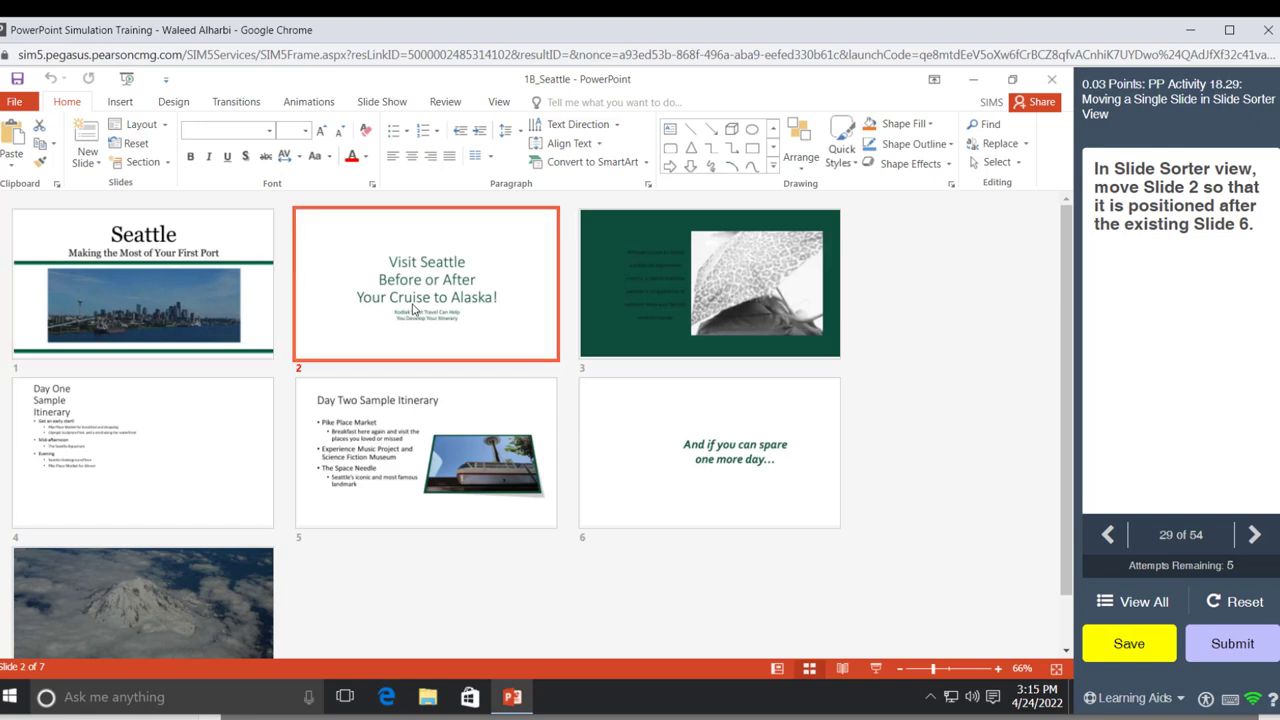
drag(413, 310, 837, 524)
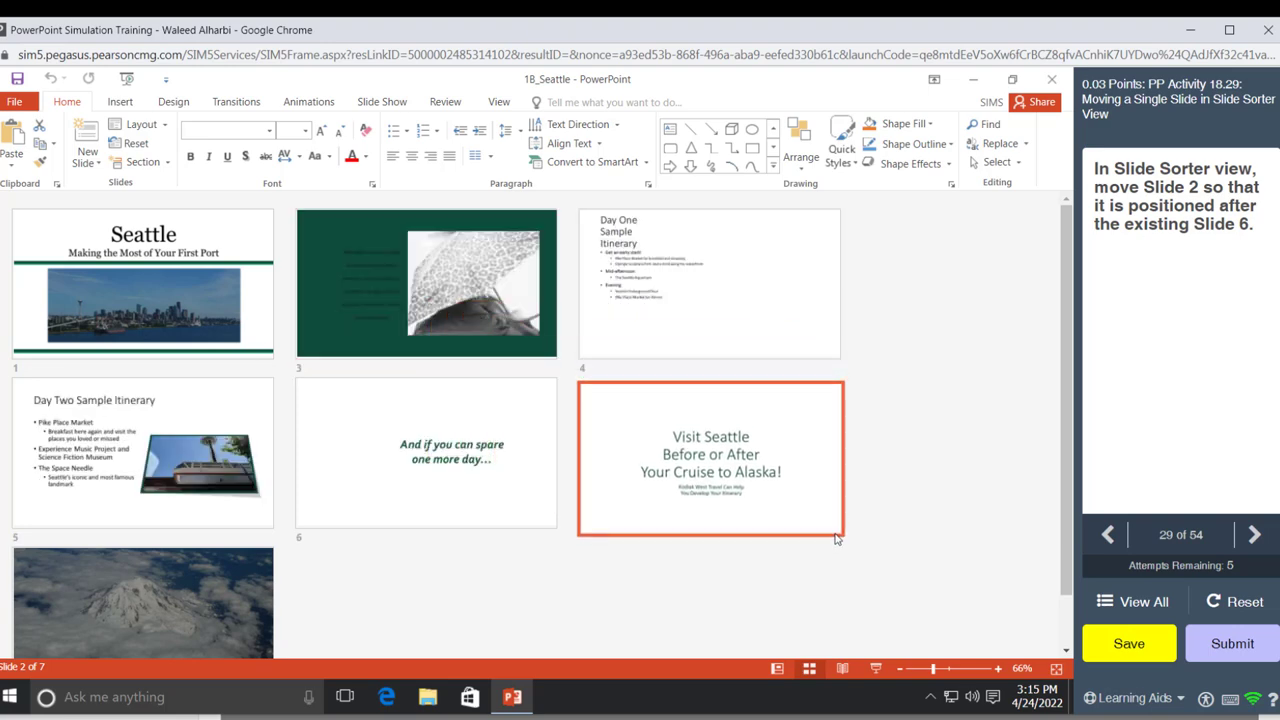
mouse_move(837, 524)
mouse_down()
mouse_move(837, 538)
mouse_move(781, 485)
mouse_up()
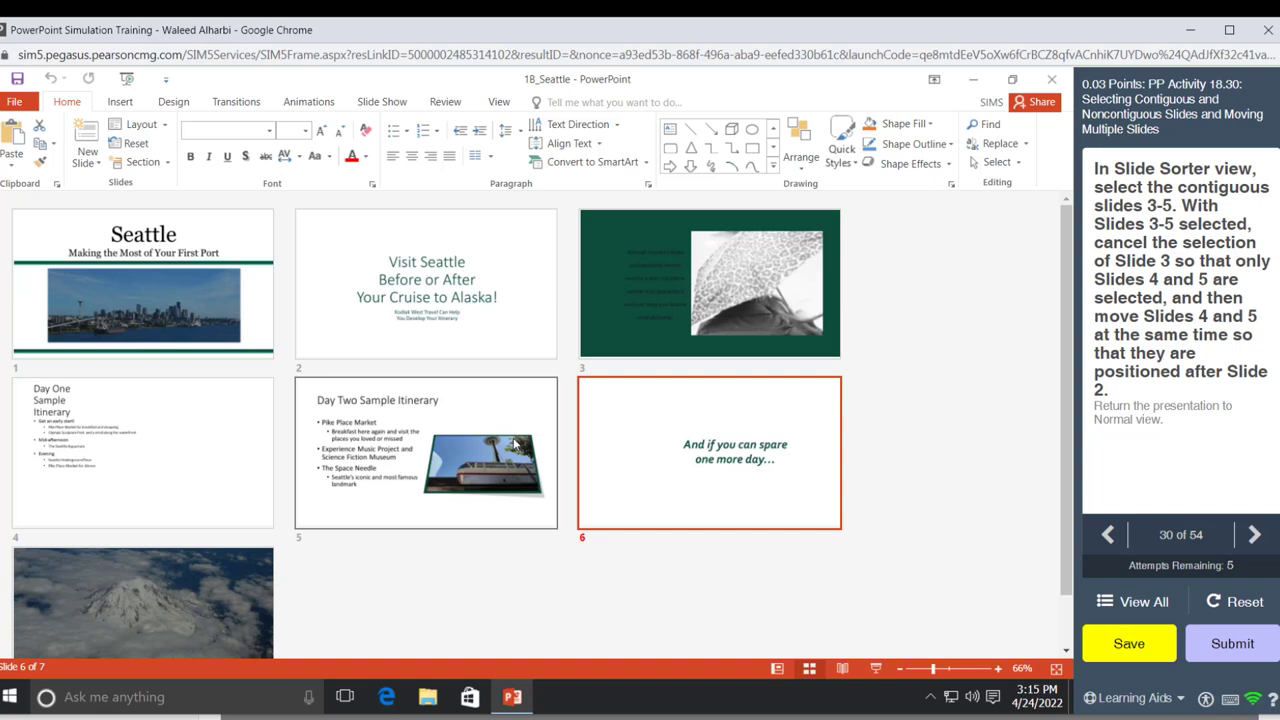
Select slides 4 and 5 together, leaving slide 3 out of the selection
click(741, 305)
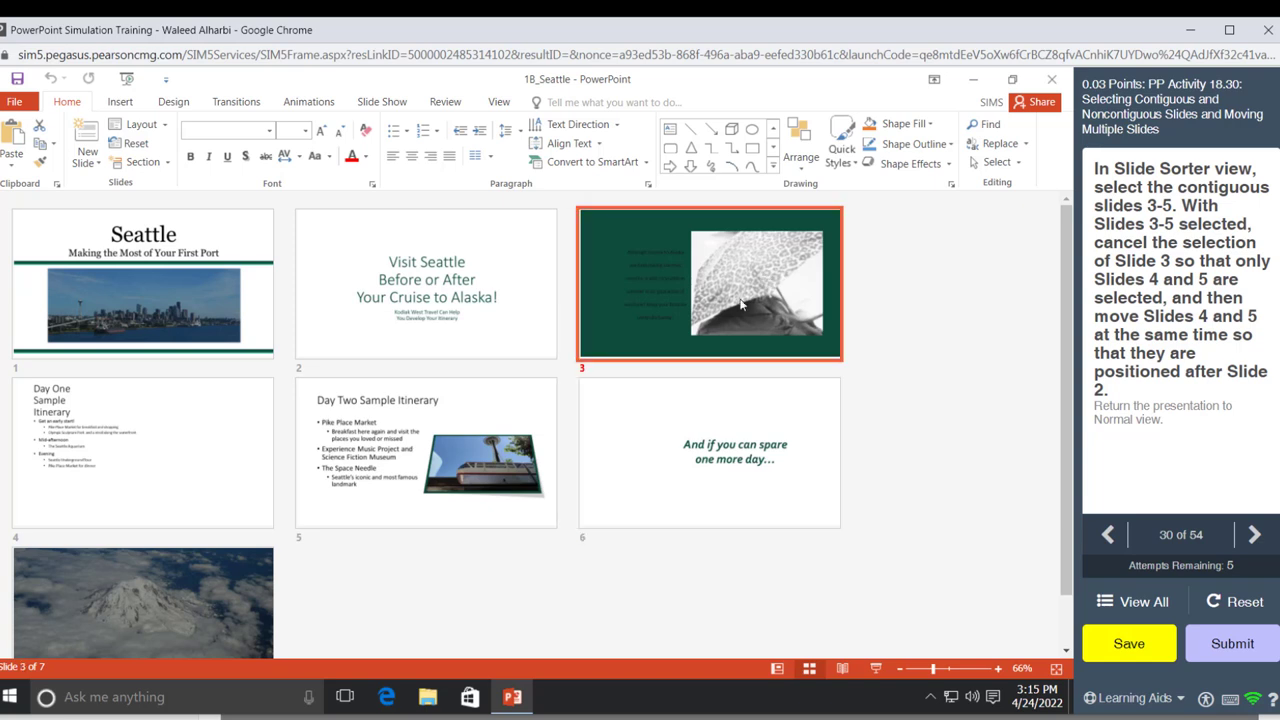
shift+click(350, 453)
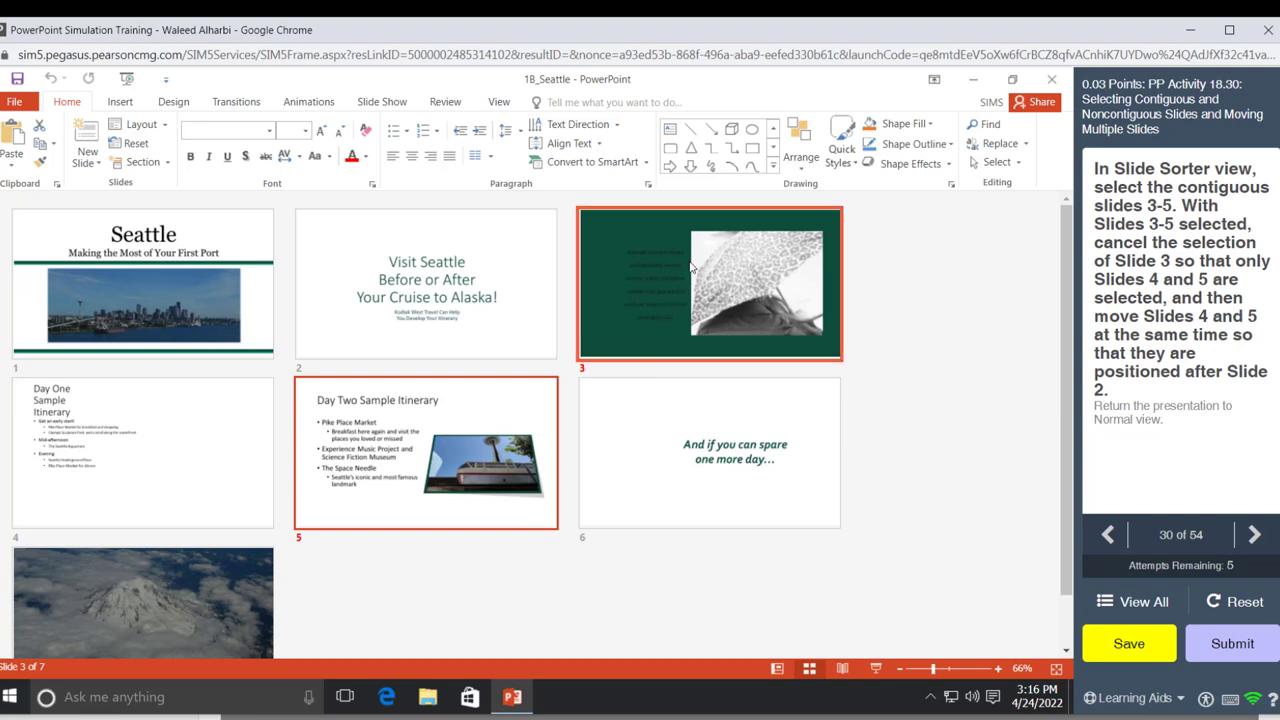
click(690, 266)
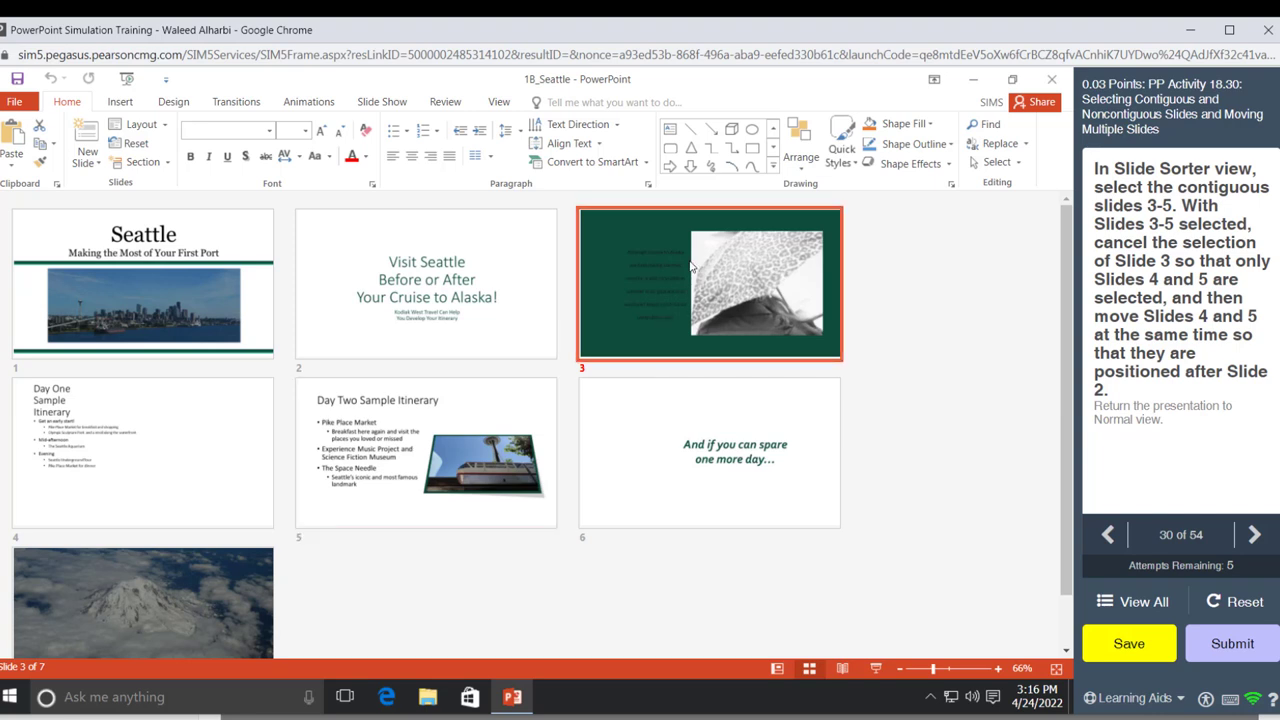
shift+click(387, 437)
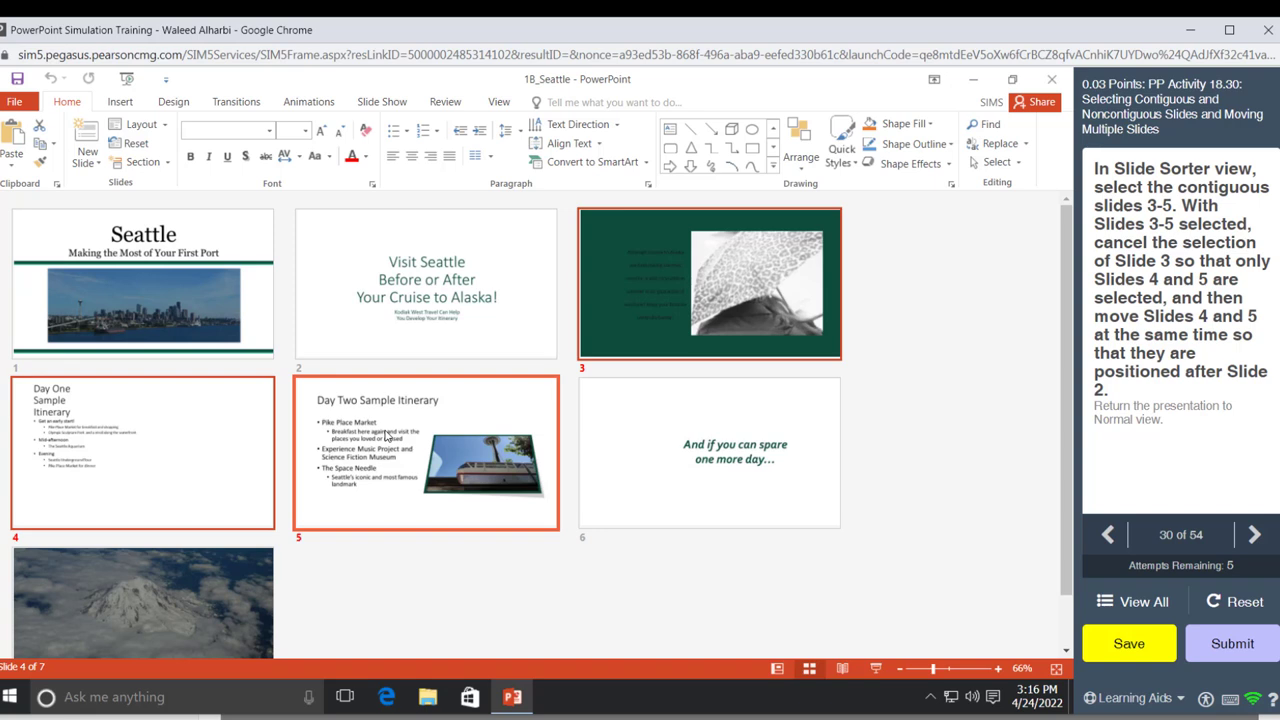
ctrl+click(654, 319)
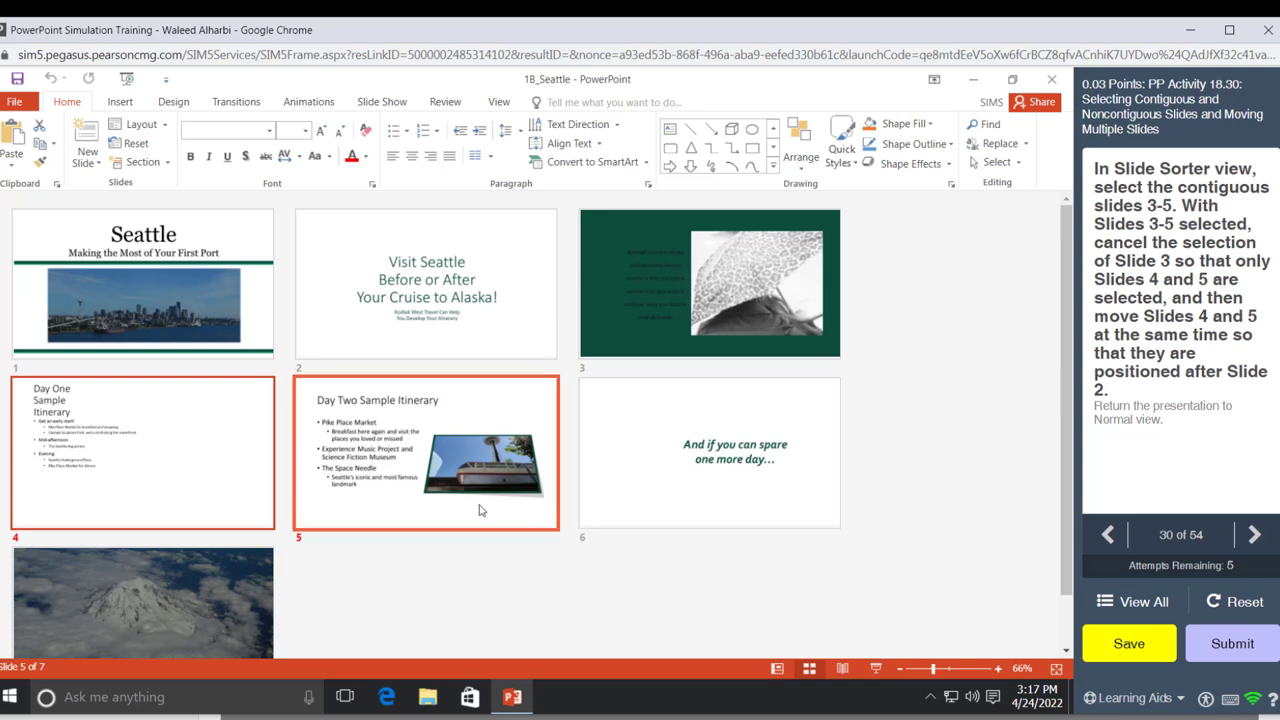
Drag the Day One and Day Two slides after slide 2, then switch to Normal view
mouse_move(408, 468)
mouse_down()
mouse_move(540, 400)
mouse_move(830, 342)
mouse_up()
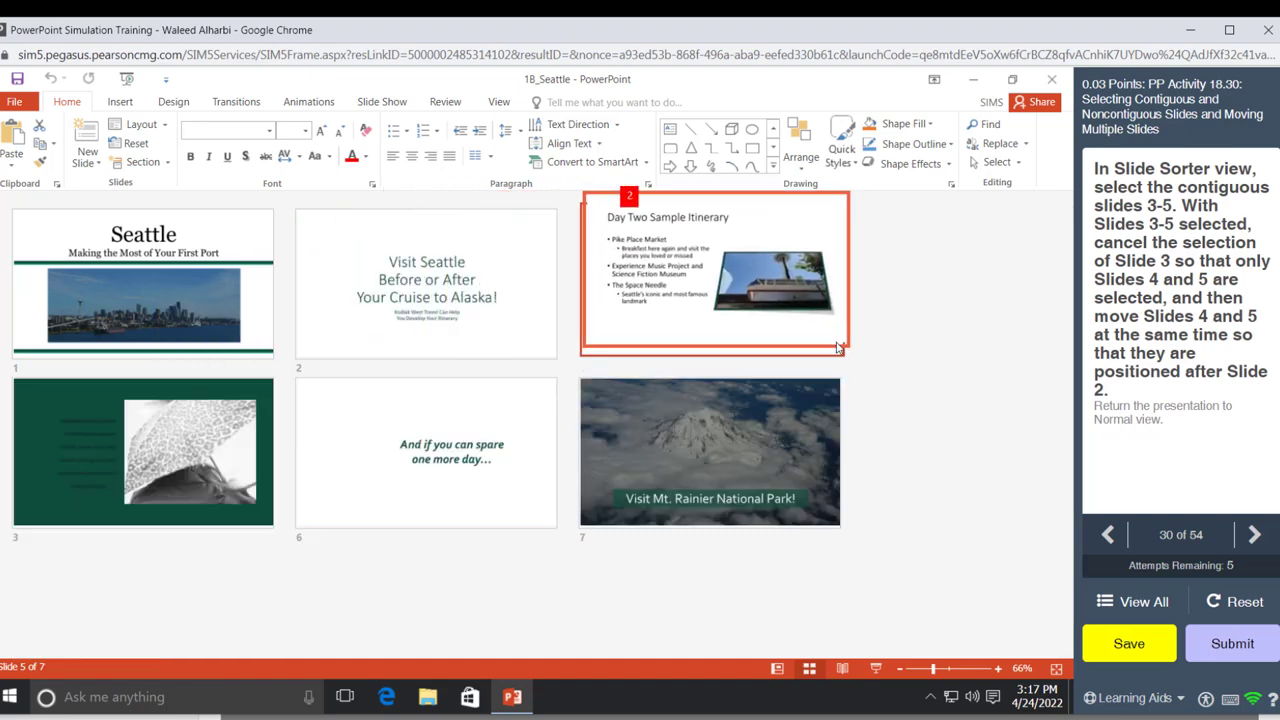
drag(830, 342, 833, 350)
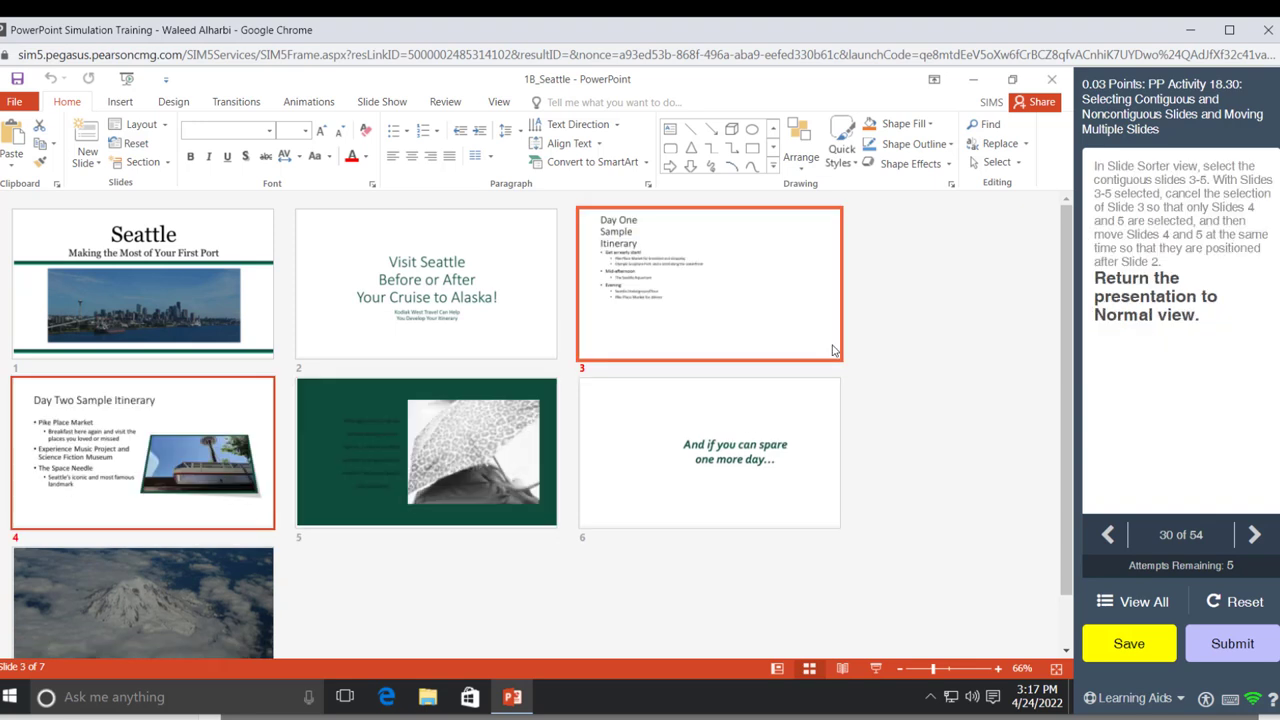
click(504, 106)
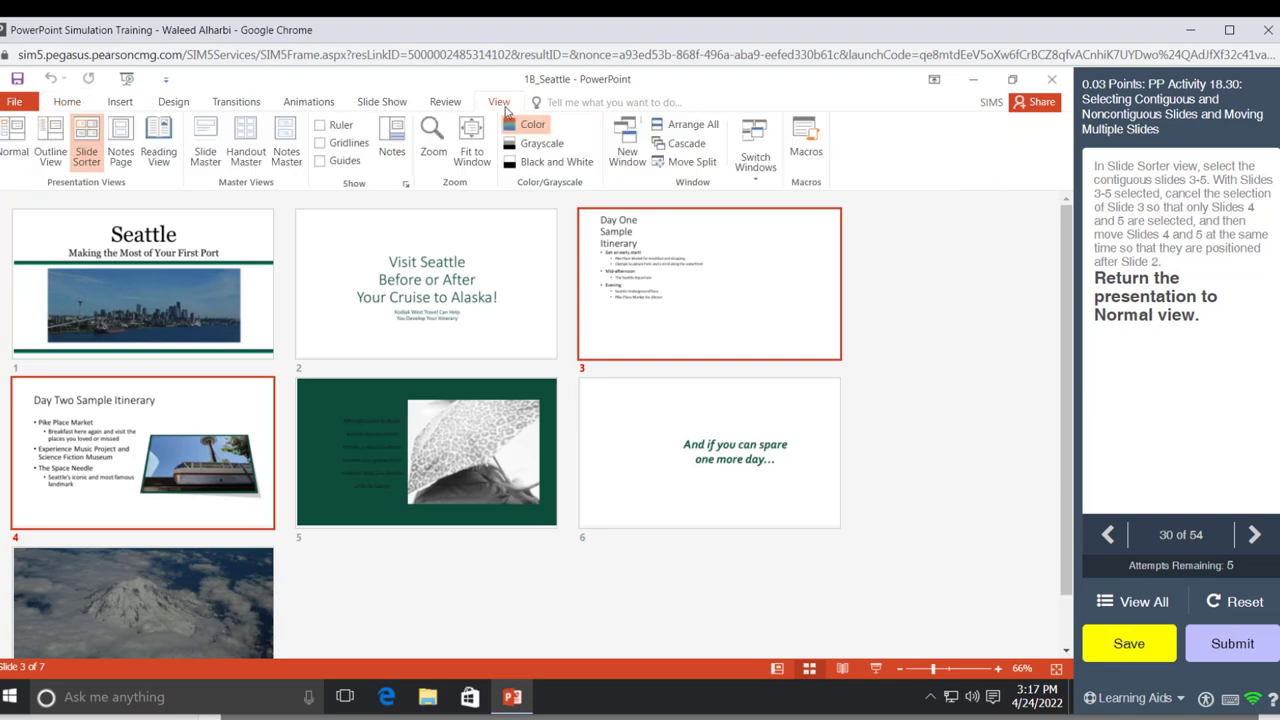
click(10, 142)
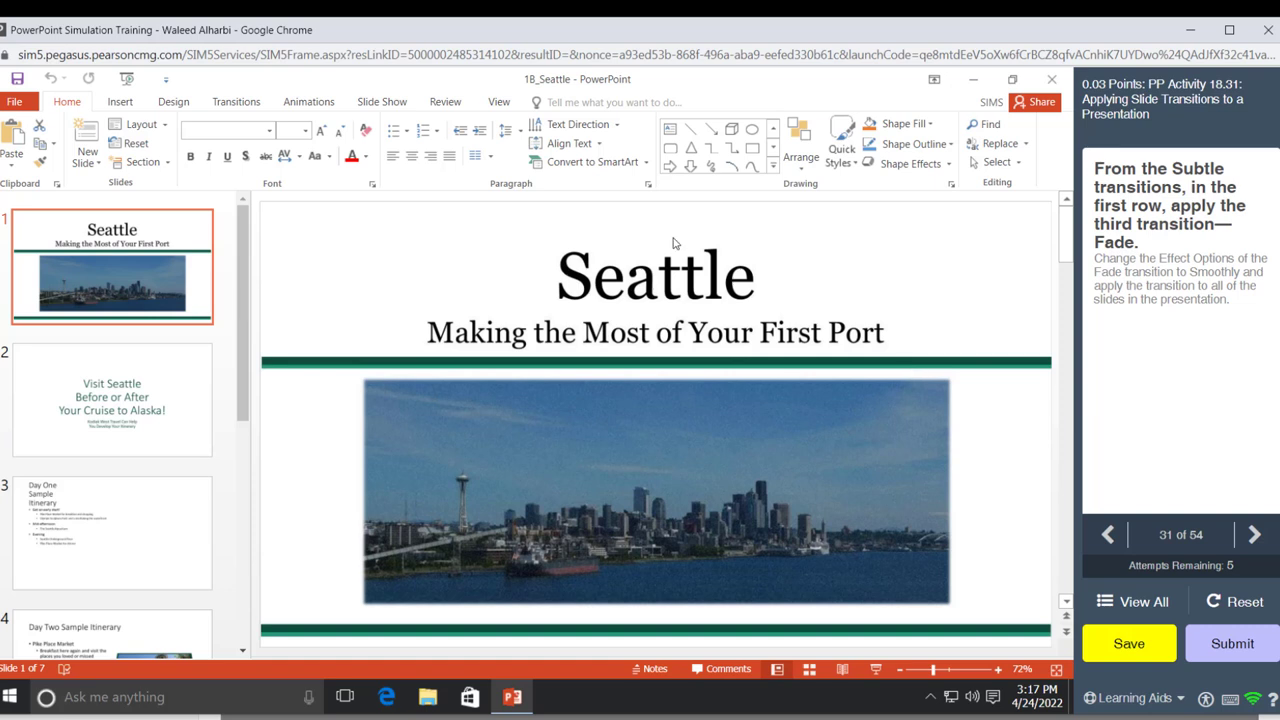
Apply the Fade transition with the Smoothly effect option
click(237, 104)
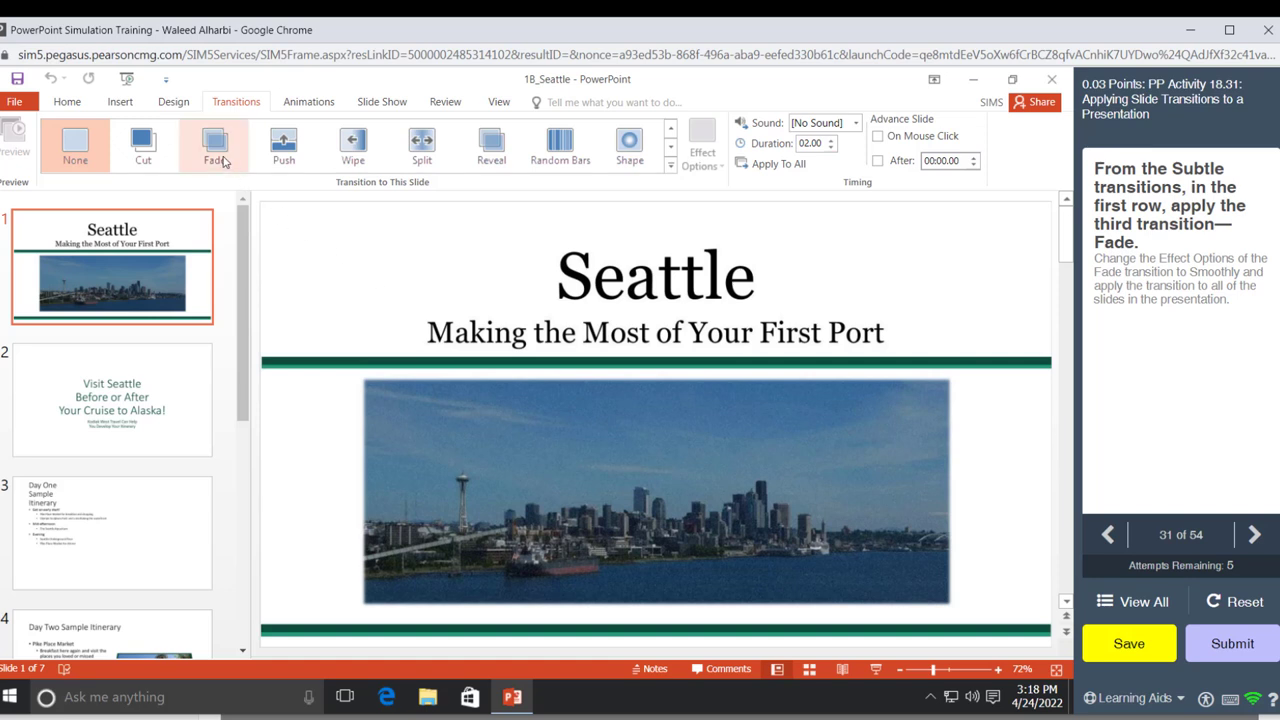
click(224, 162)
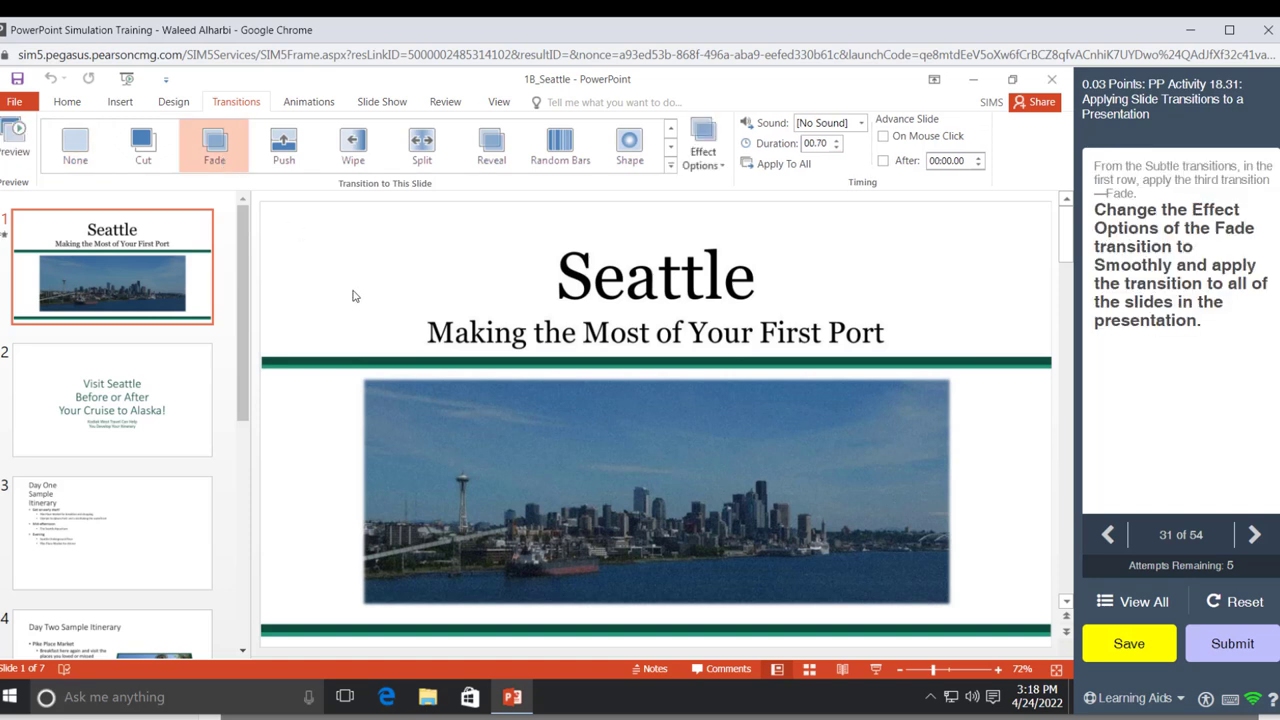
click(709, 170)
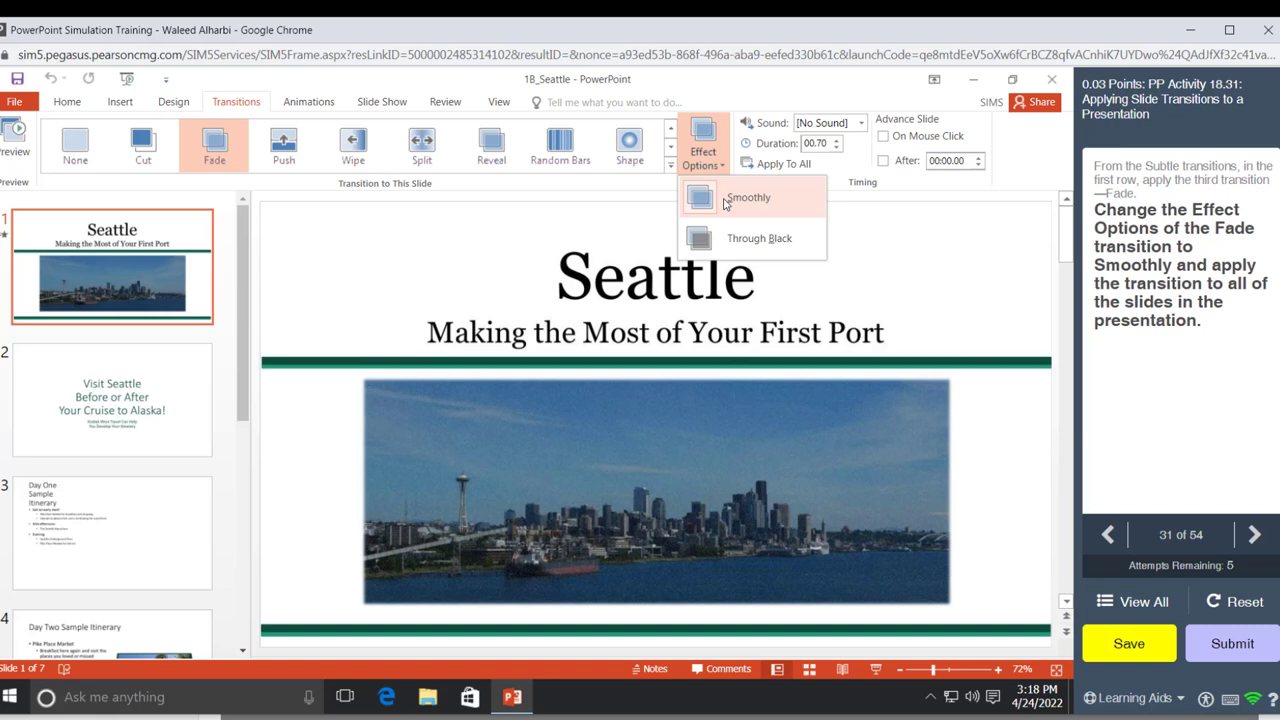
click(727, 203)
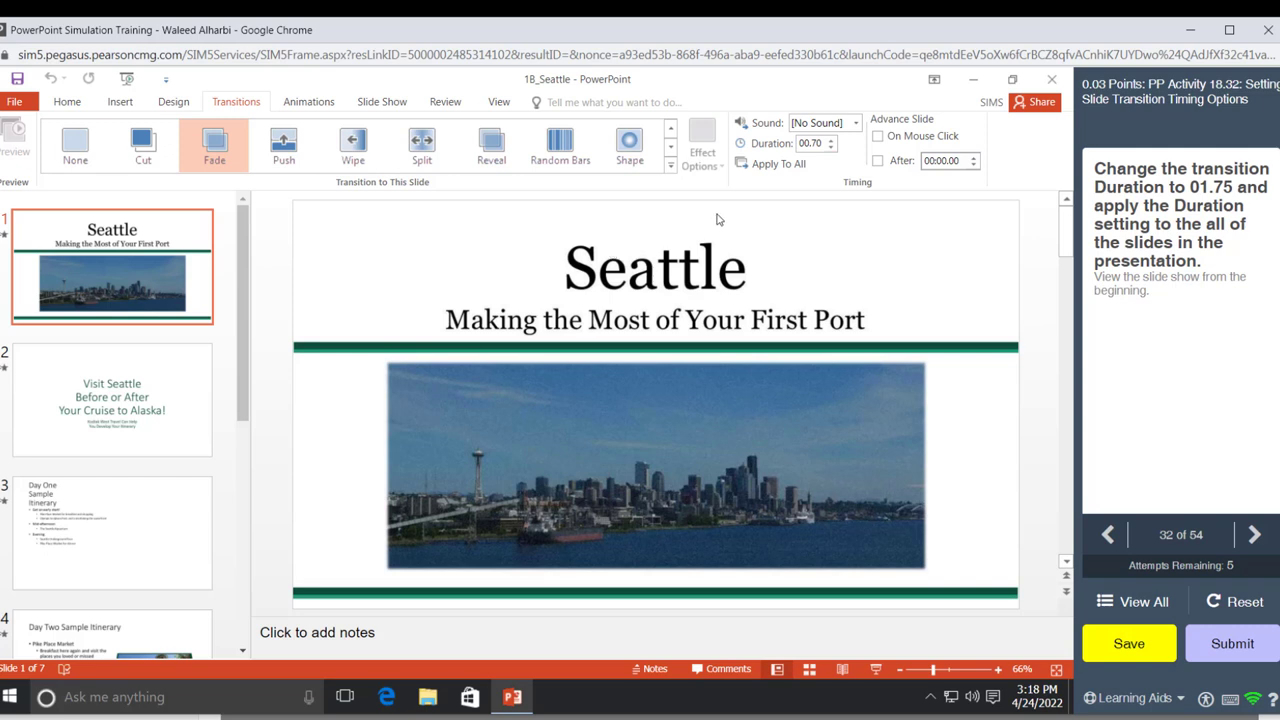
Enter 01.75 as the transition Duration and apply it to all slides
double_click(813, 144)
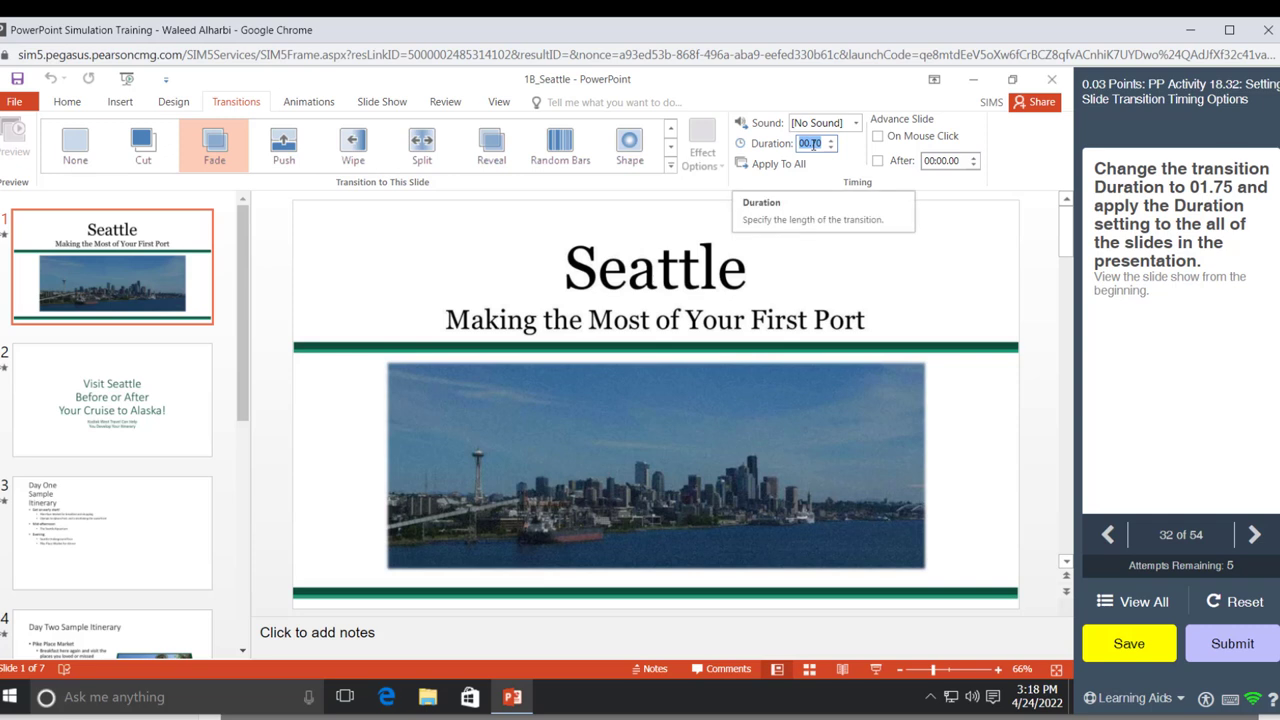
text(1)
text(.75)
key(BackSpace)
key(BackSpace)
key(BackSpace)
text(.75)
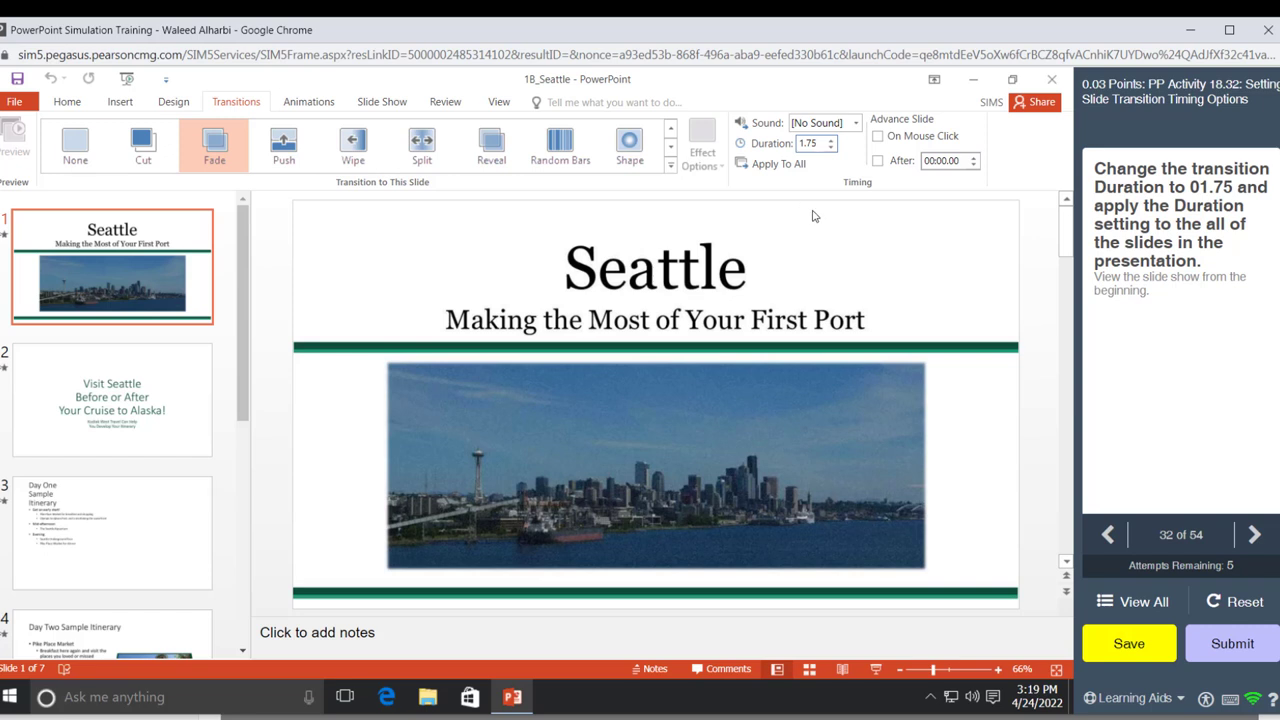
click(771, 167)
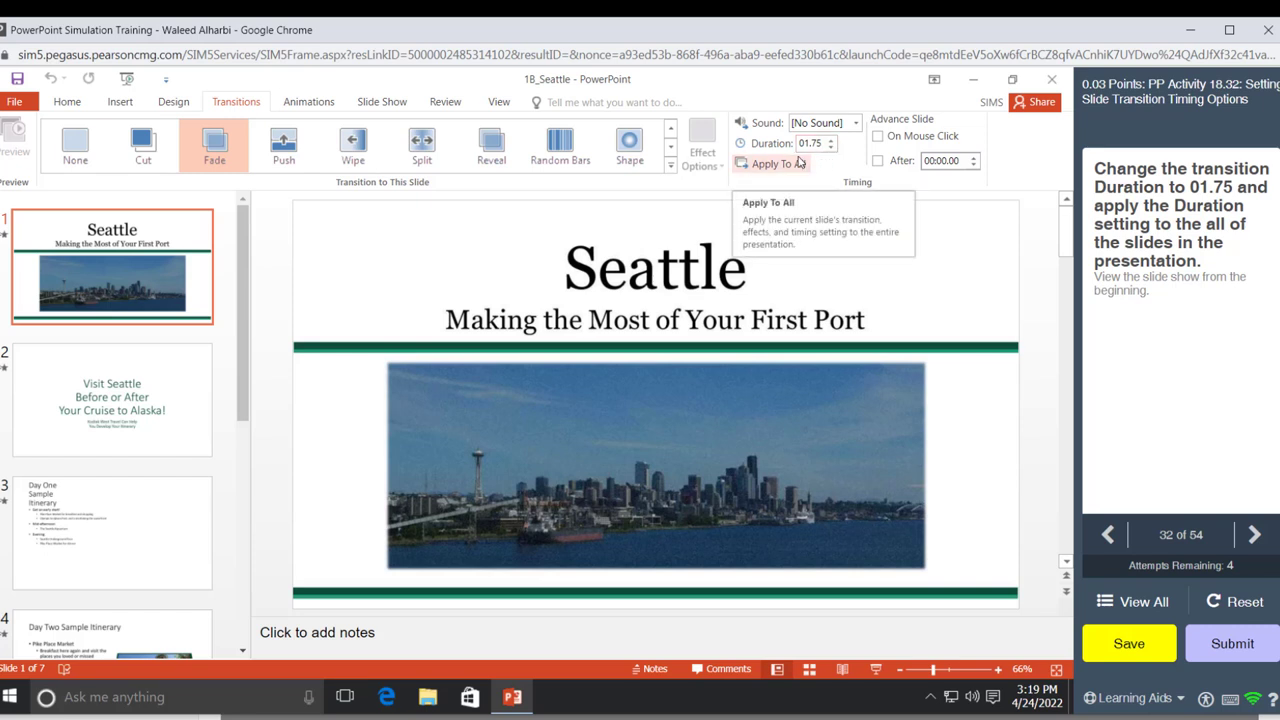
click(771, 166)
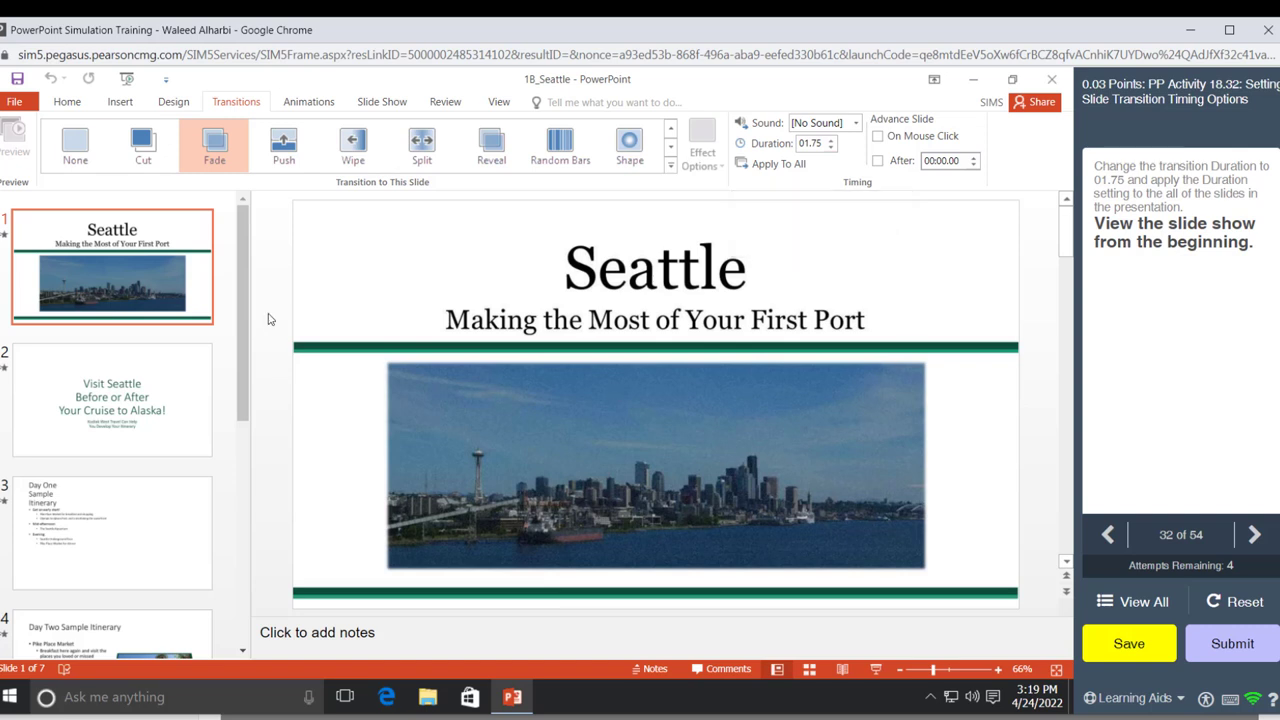
Run the slide show from the first slide past the Mt. Rainier slide to the end, then exit
click(876, 669)
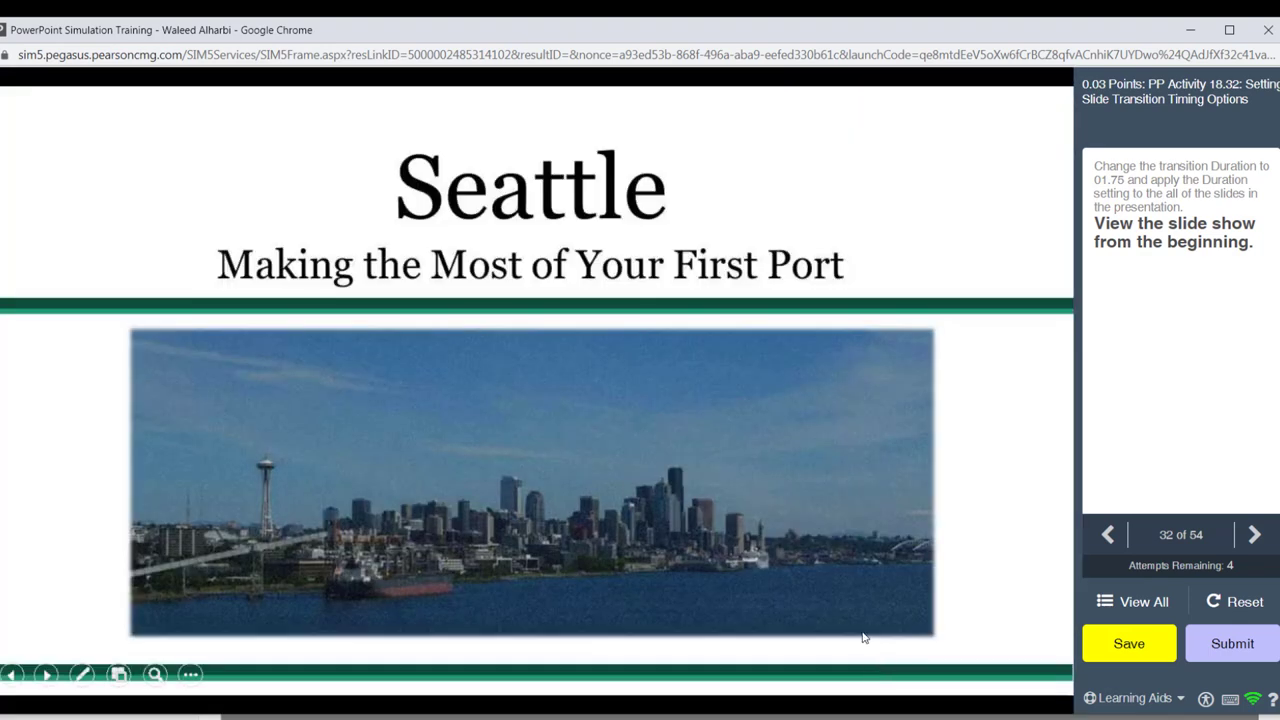
click(797, 377)
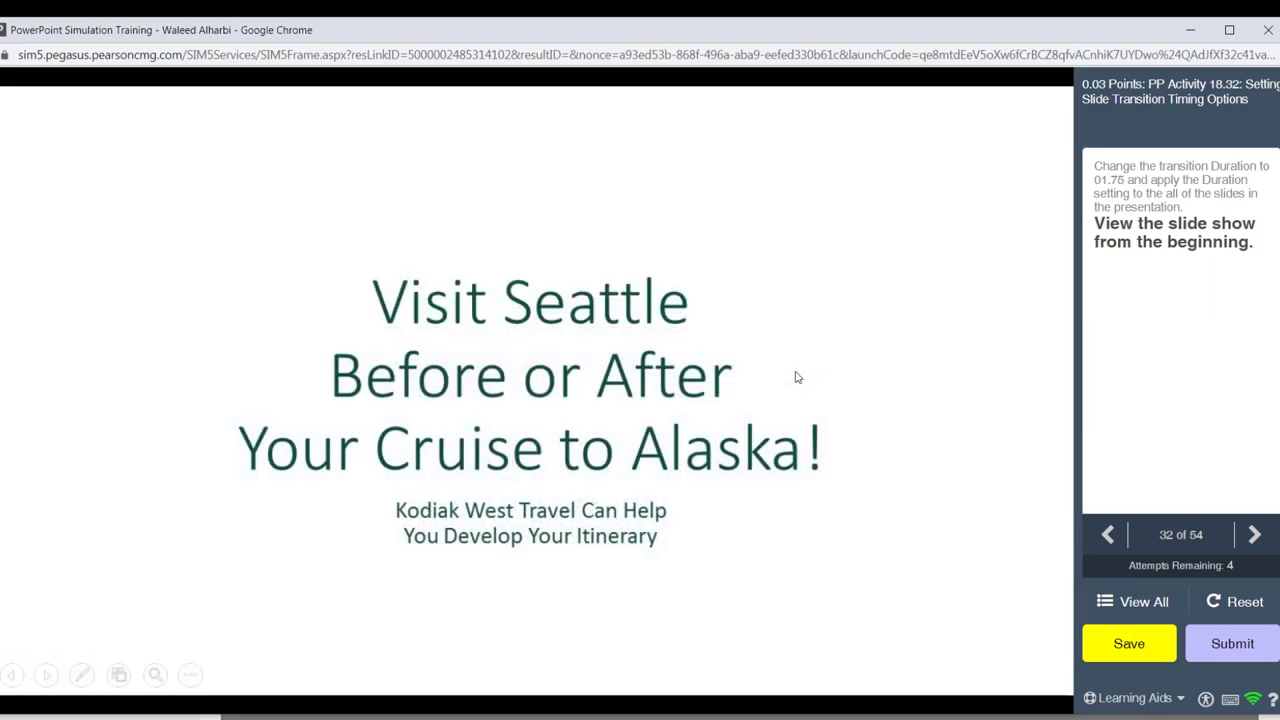
click(797, 377)
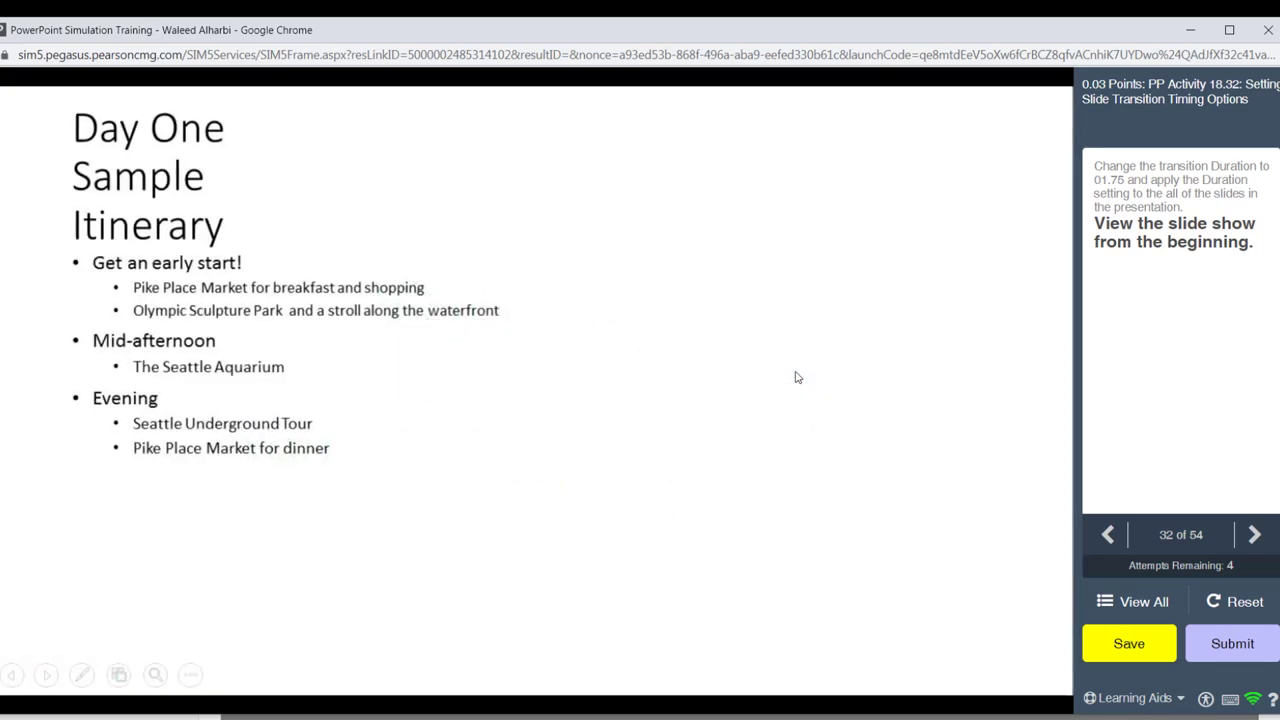
click(797, 377)
click(797, 377)
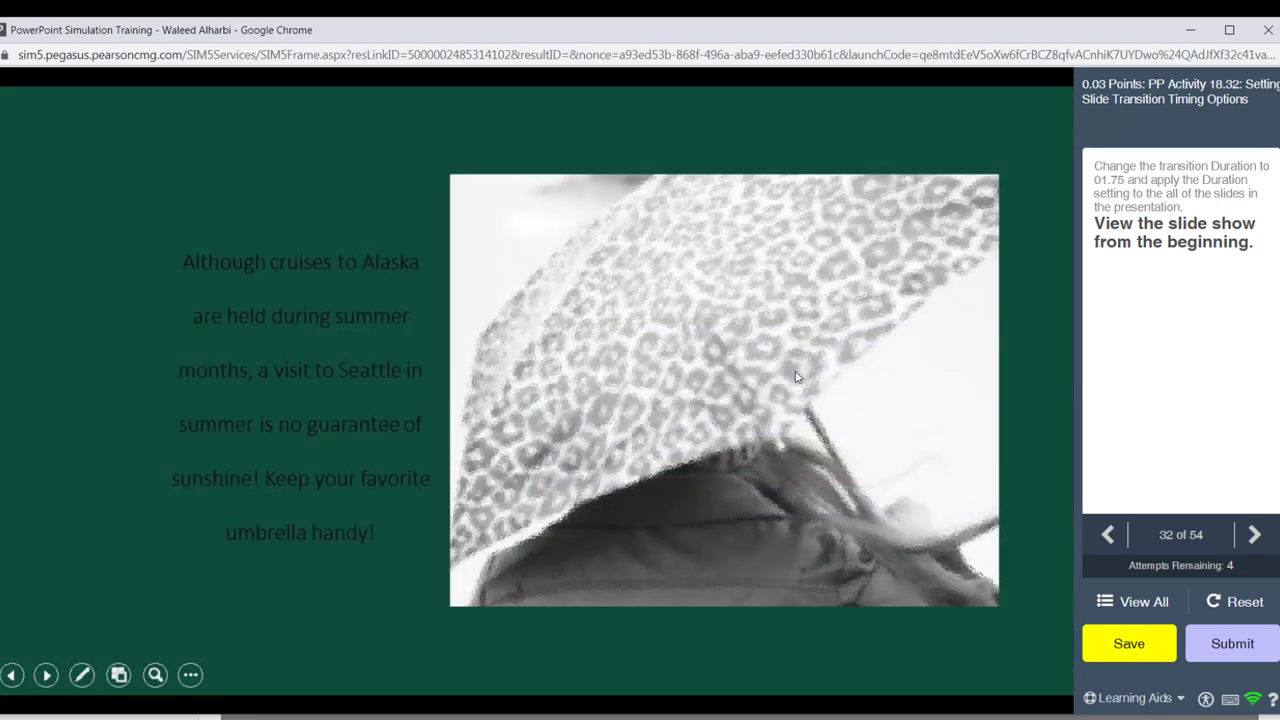
click(797, 377)
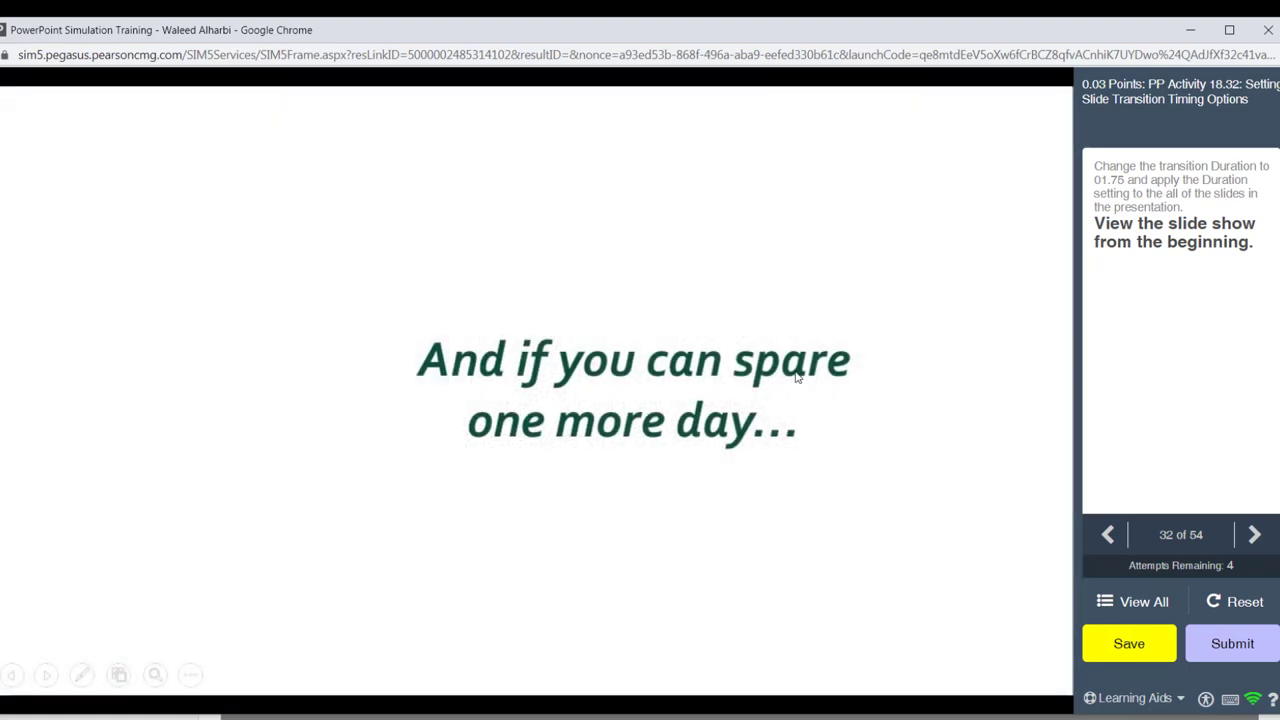
click(797, 377)
click(797, 377)
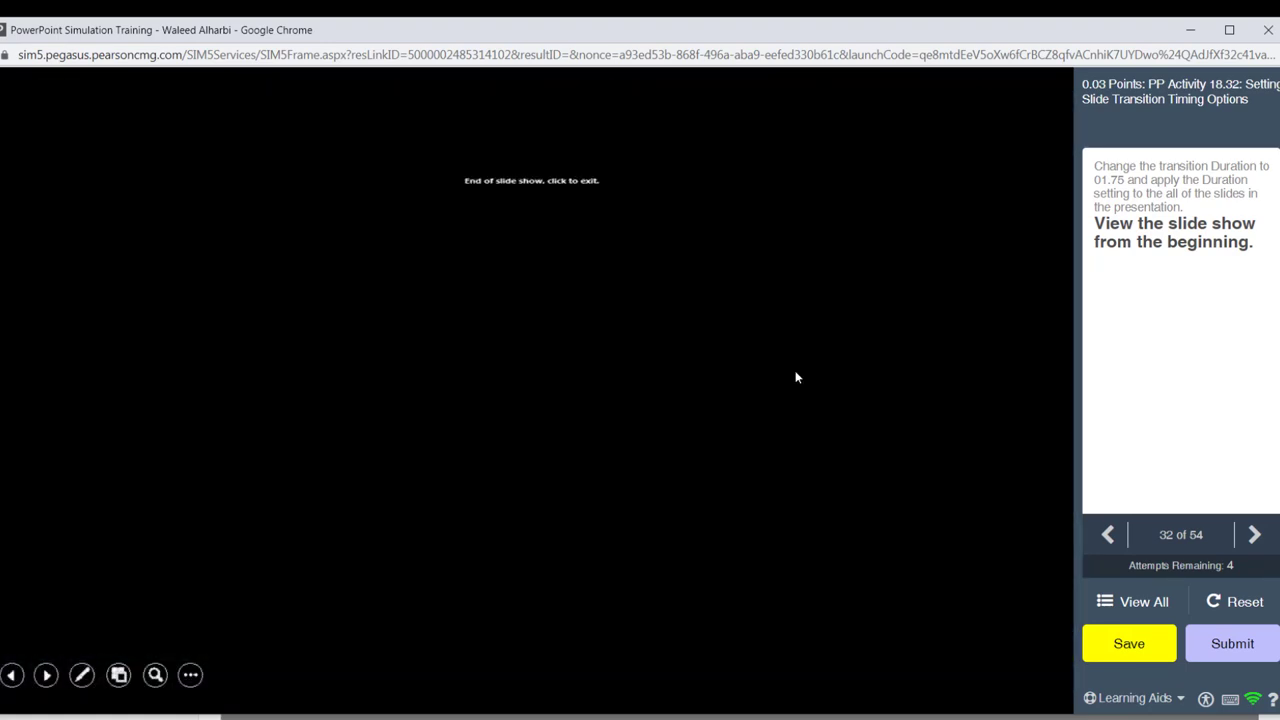
click(797, 377)
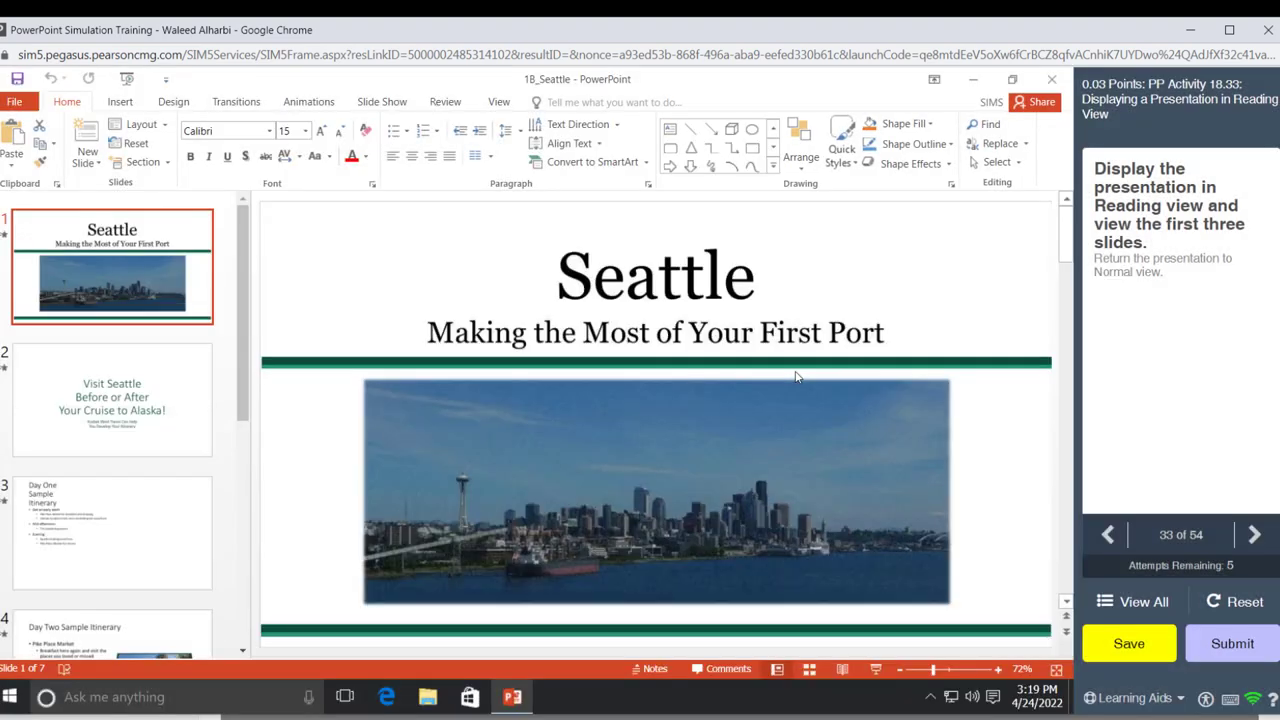
Open Reading view, advance to slide 3, then go back to Normal view
click(498, 103)
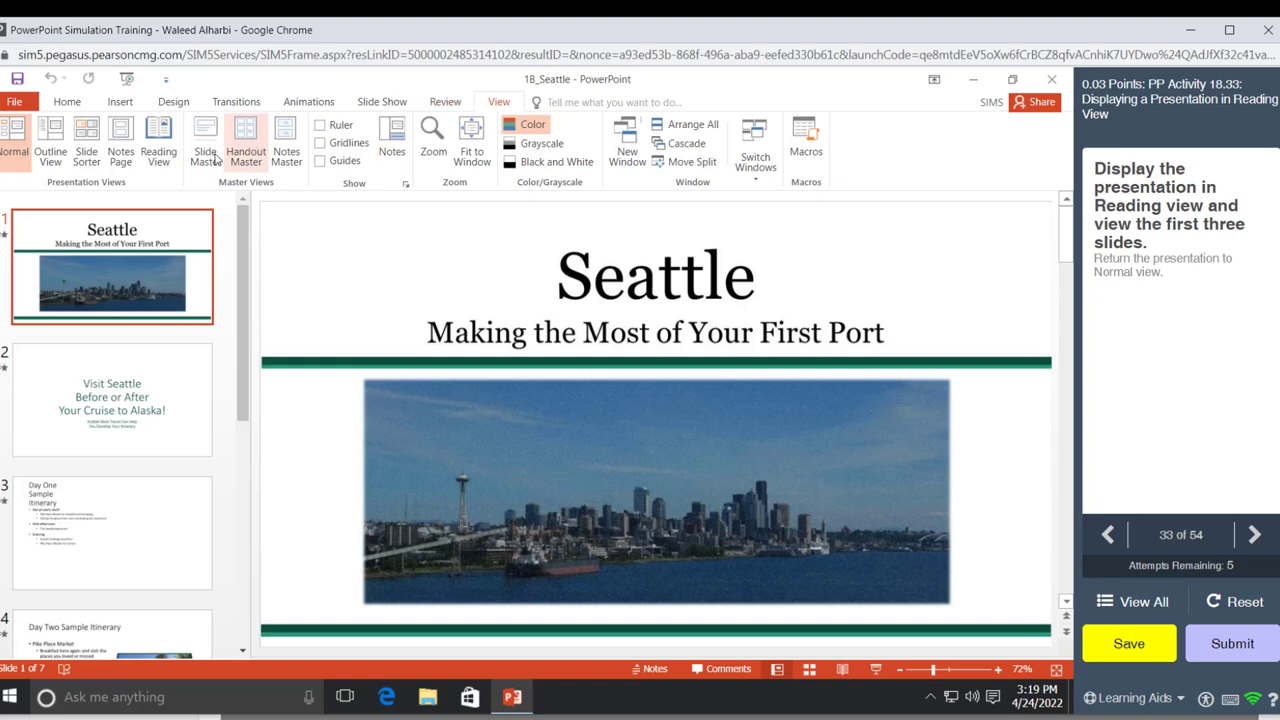
click(159, 140)
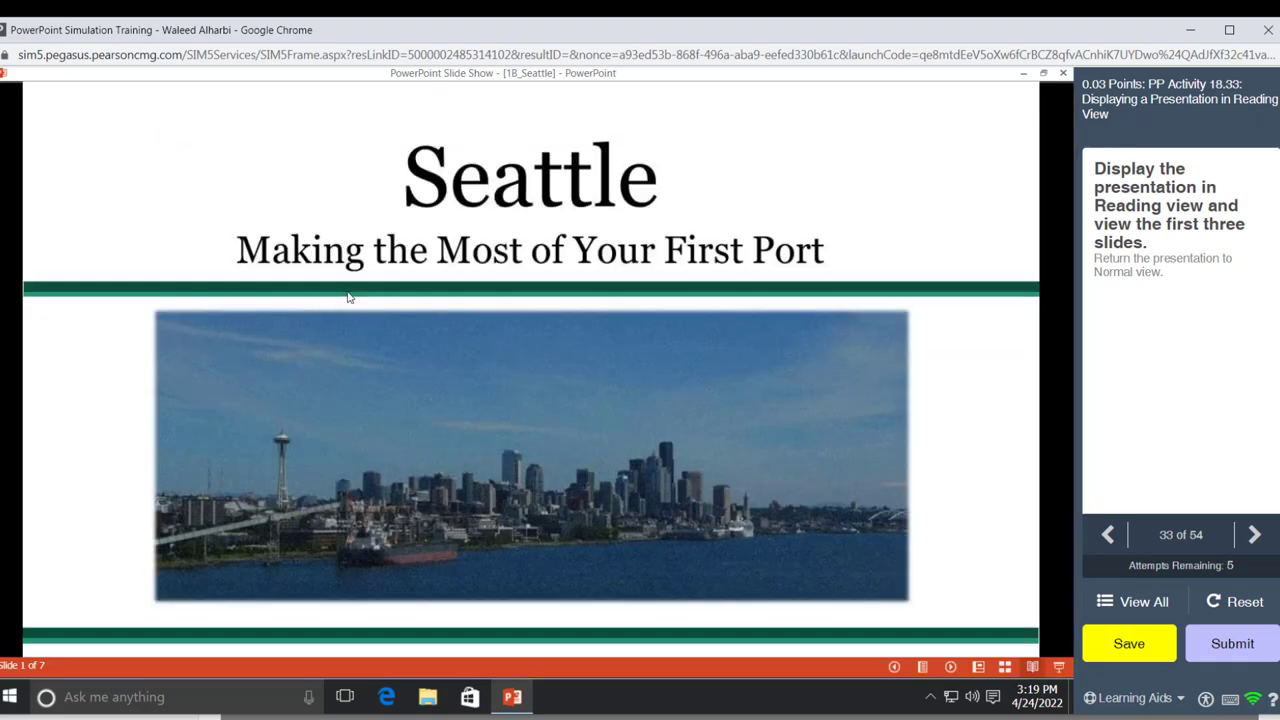
click(349, 296)
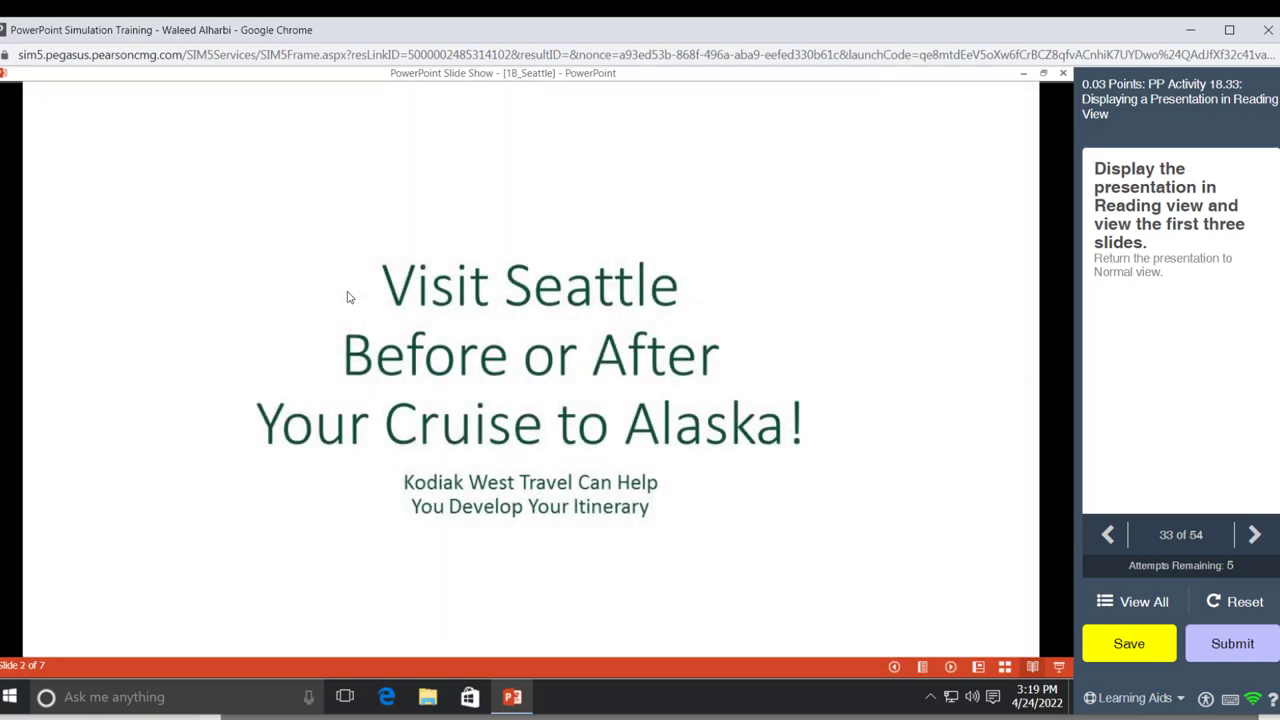
click(349, 296)
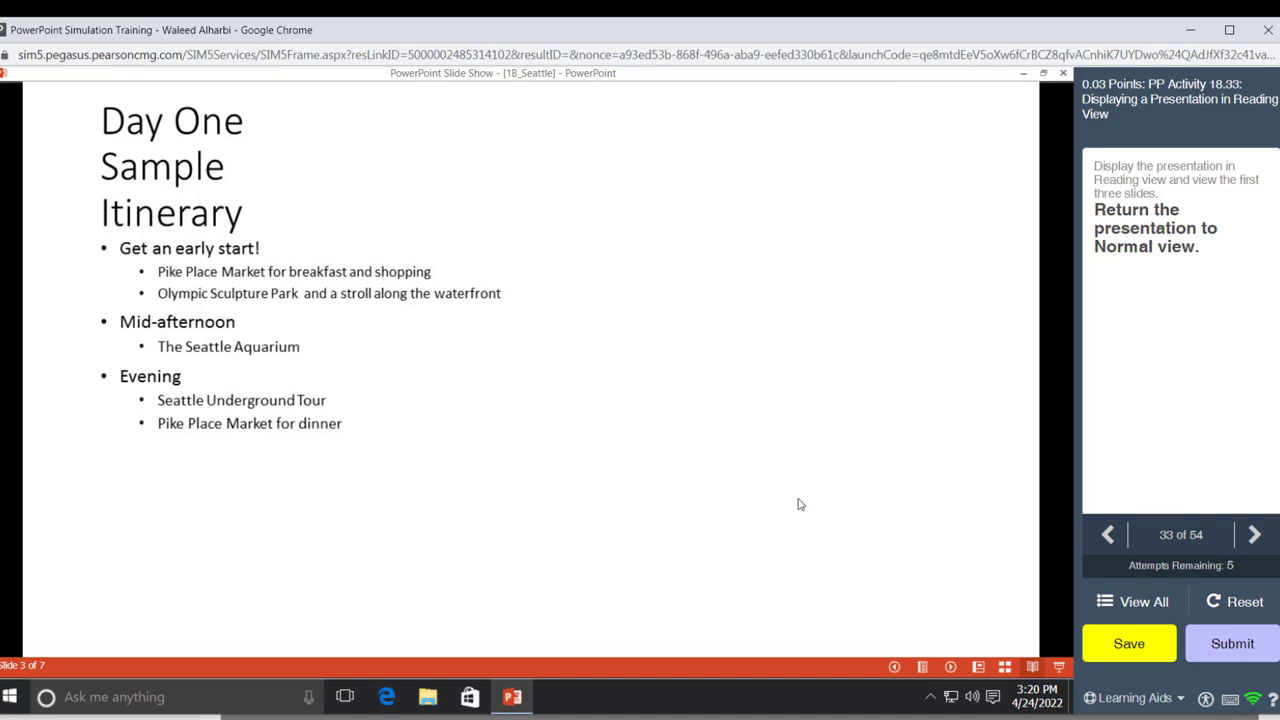
click(979, 667)
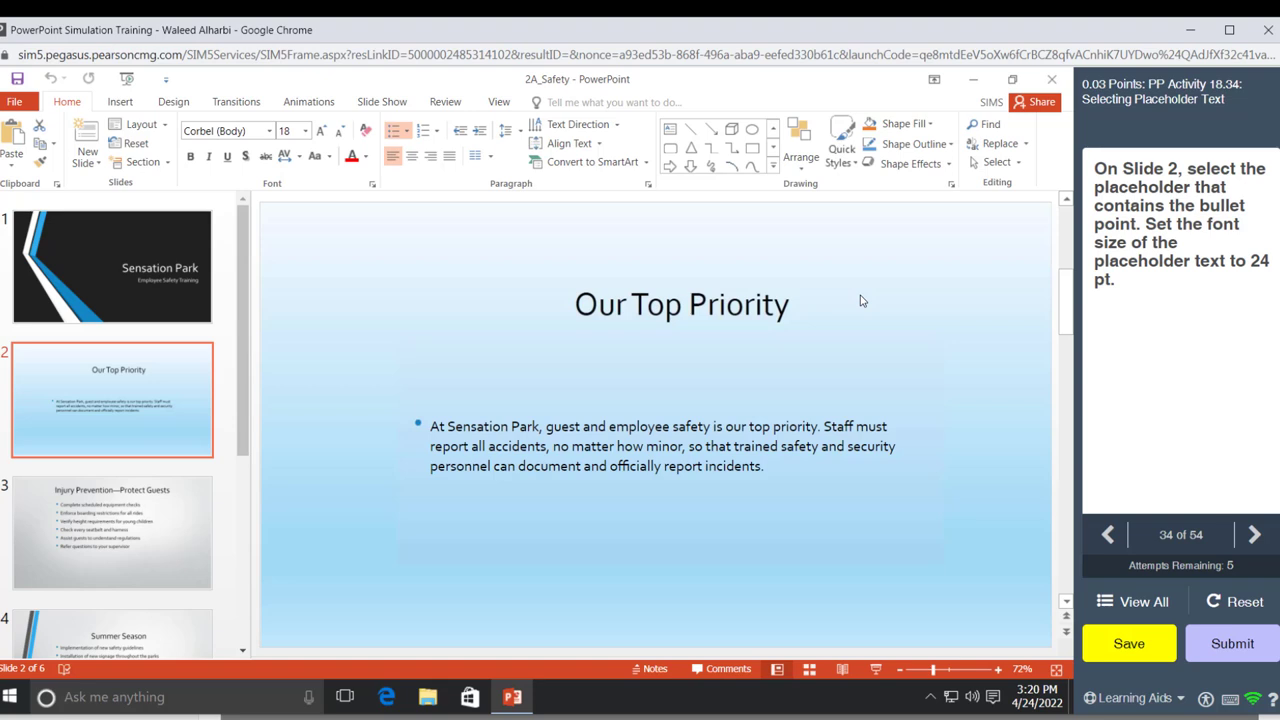
Select slide 2's bullet paragraph and set its font size to 24 pt
click(199, 411)
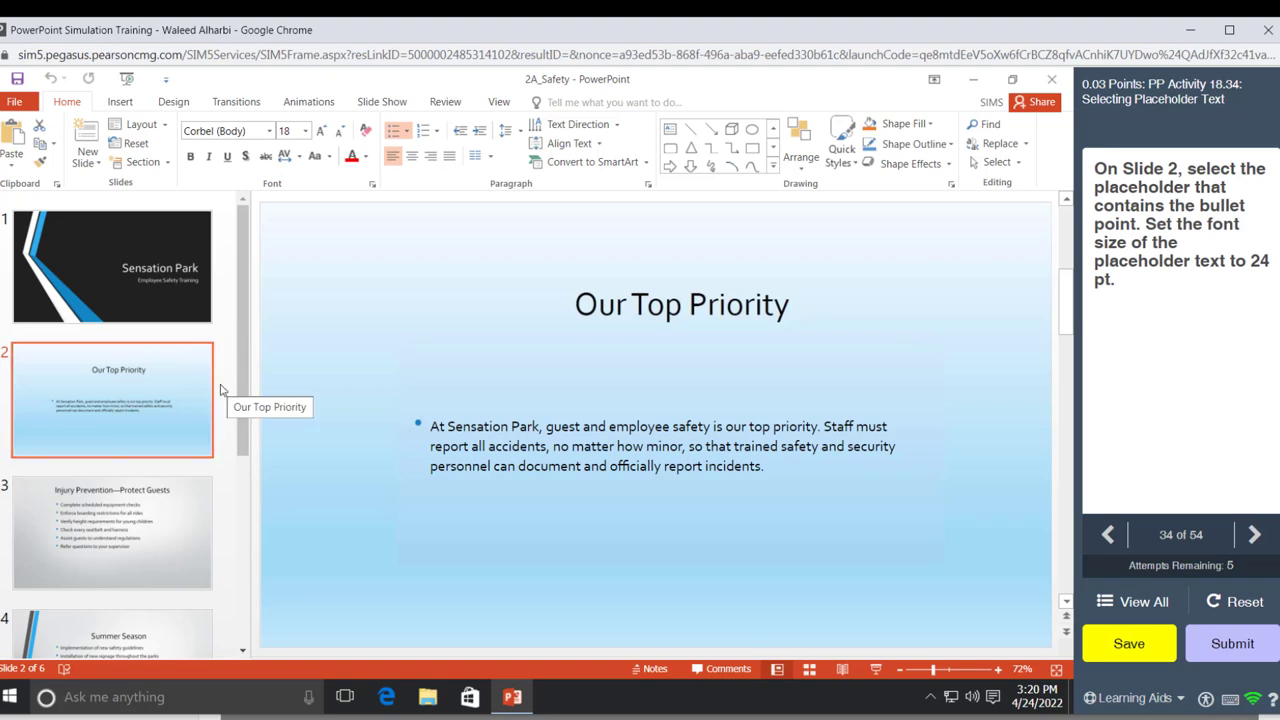
click(470, 446)
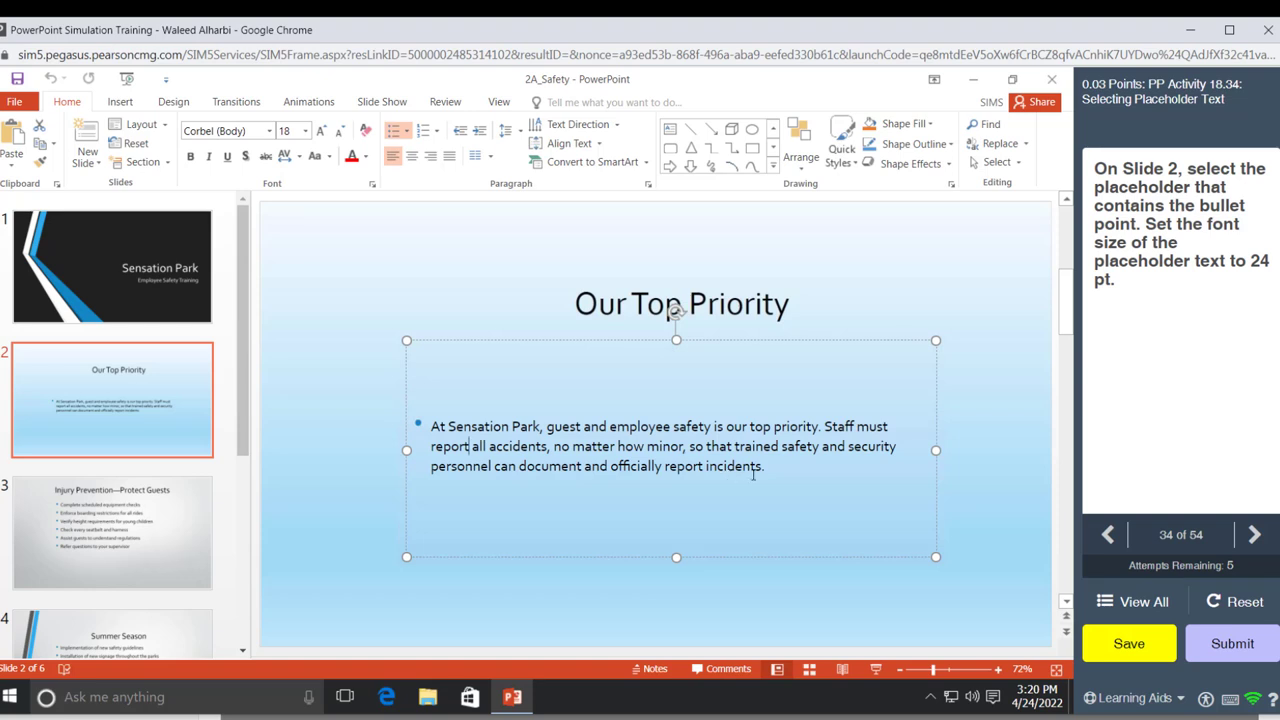
drag(777, 468, 428, 425)
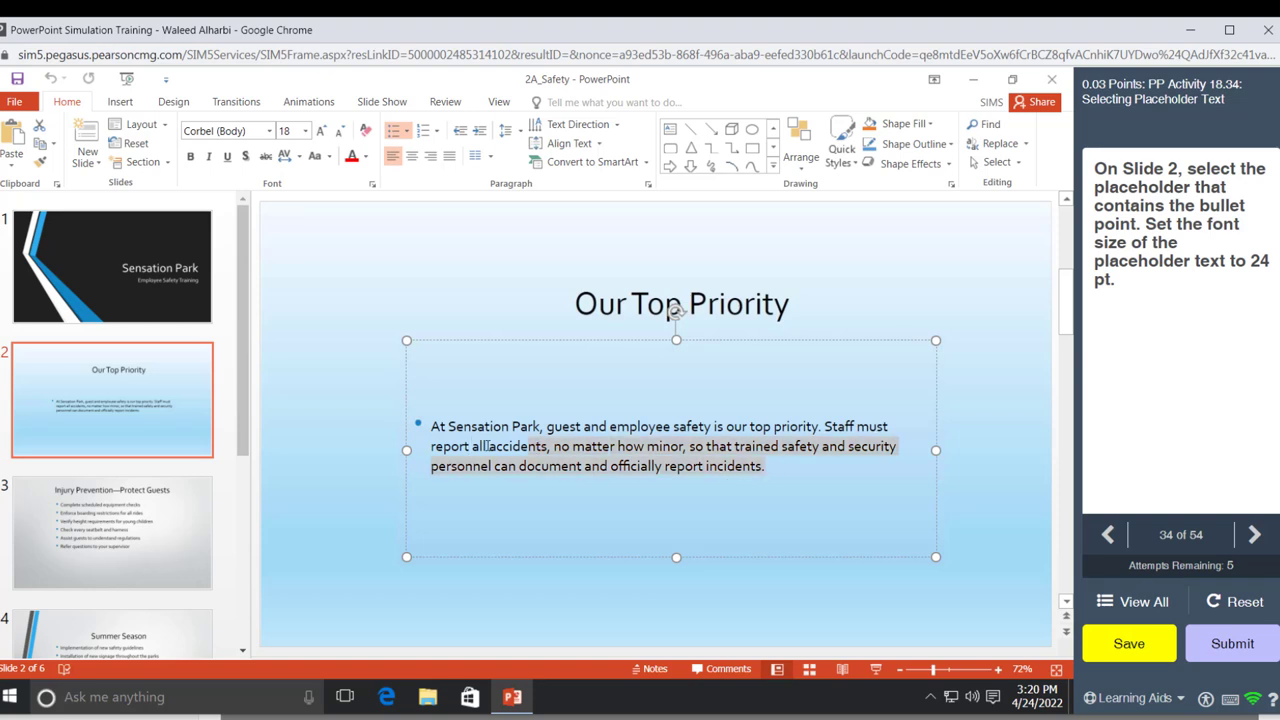
click(290, 131)
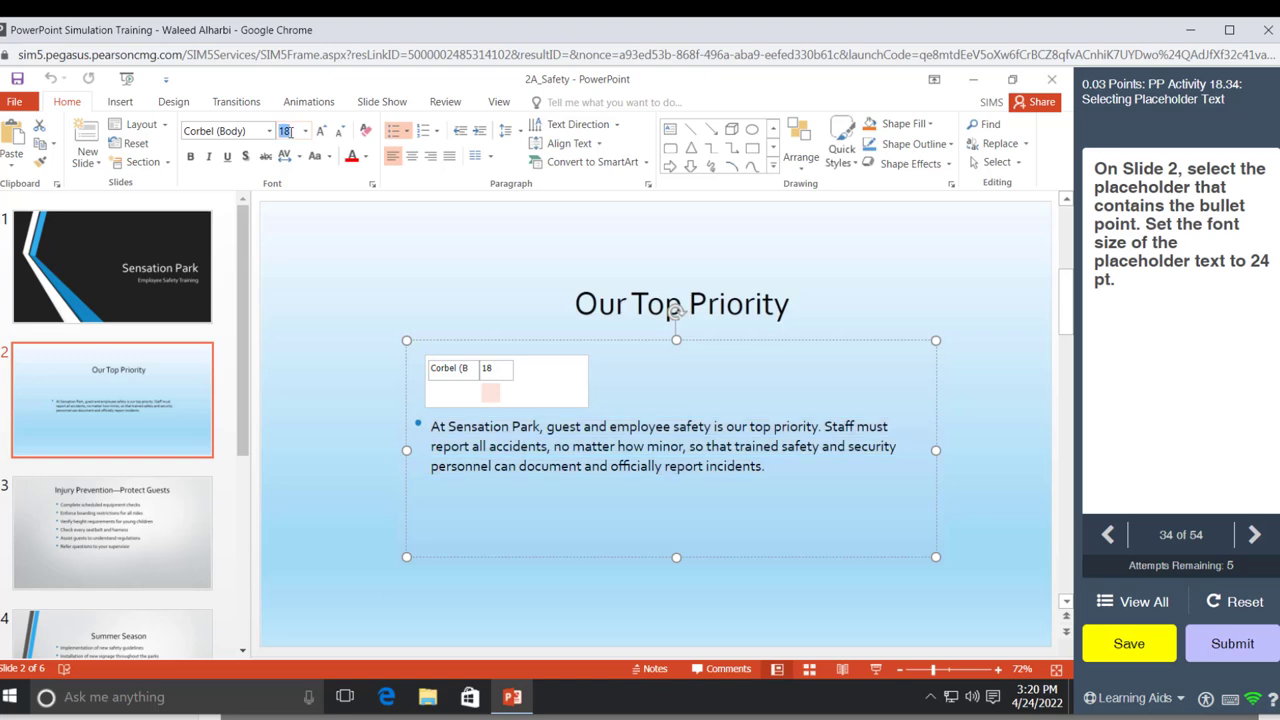
text(24)
key(Return)
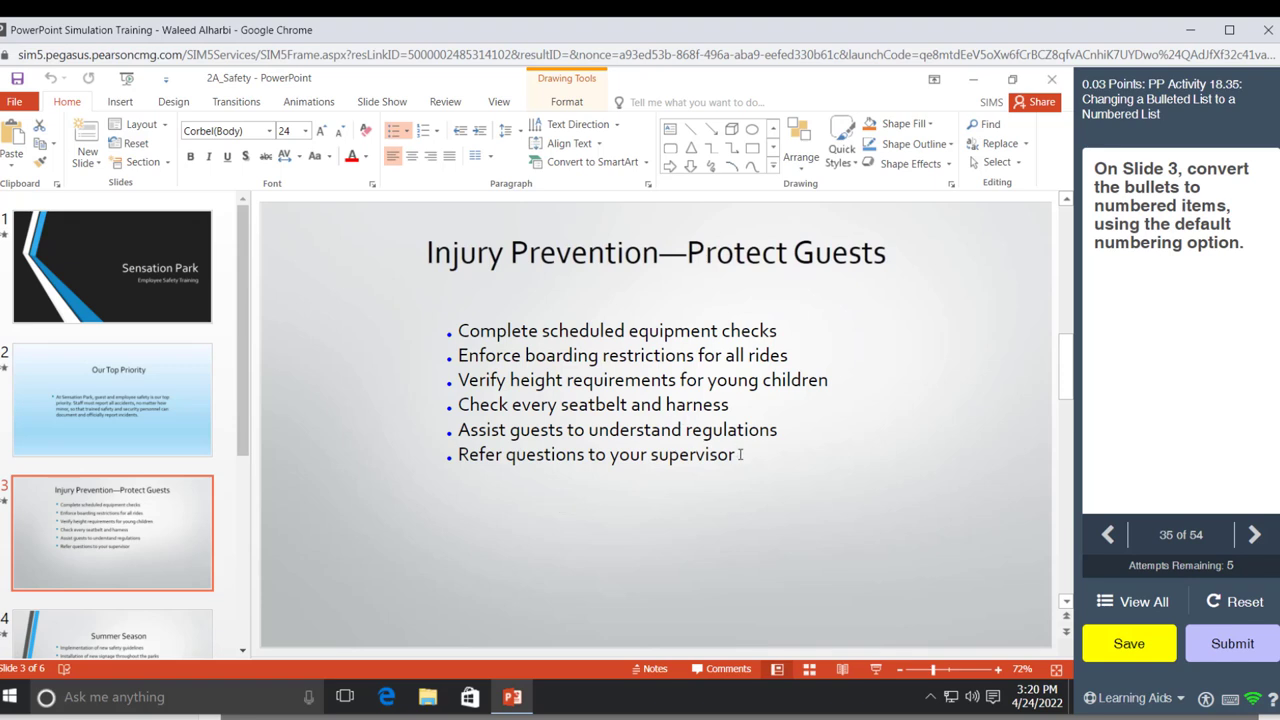
Number the six Protect Guests bullets on slide 3 as 1–6 with default numbering
mouse_move(740, 455)
mouse_down()
mouse_move(465, 368)
mouse_move(455, 335)
mouse_up()
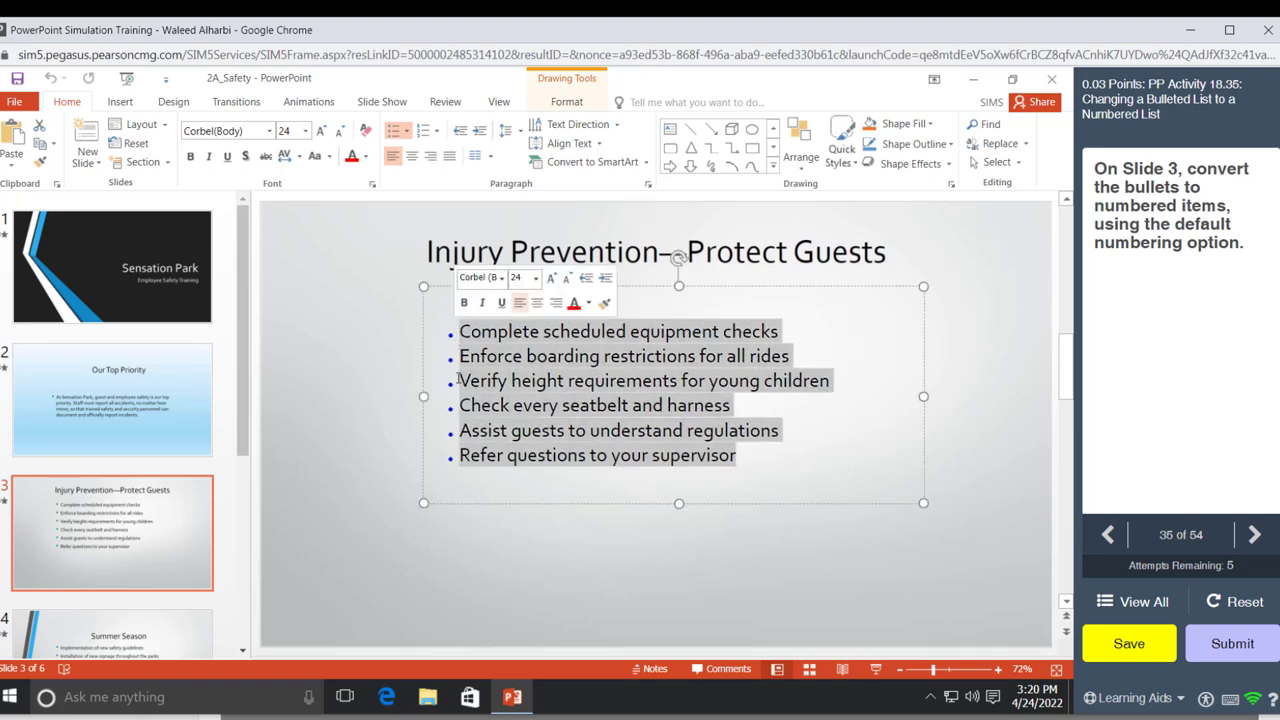
click(424, 134)
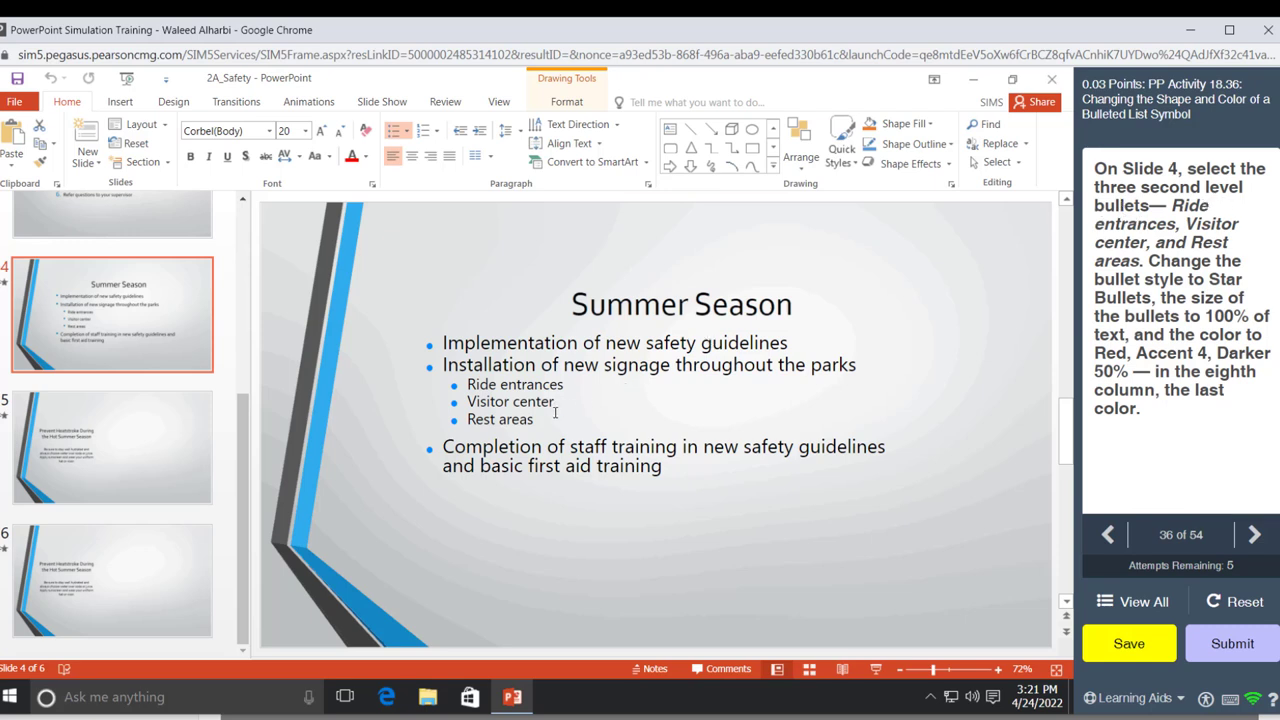
Apply Star Bullets to the Ride entrances, Visitor center and Rest areas sub-items on slide 4
drag(535, 421, 465, 388)
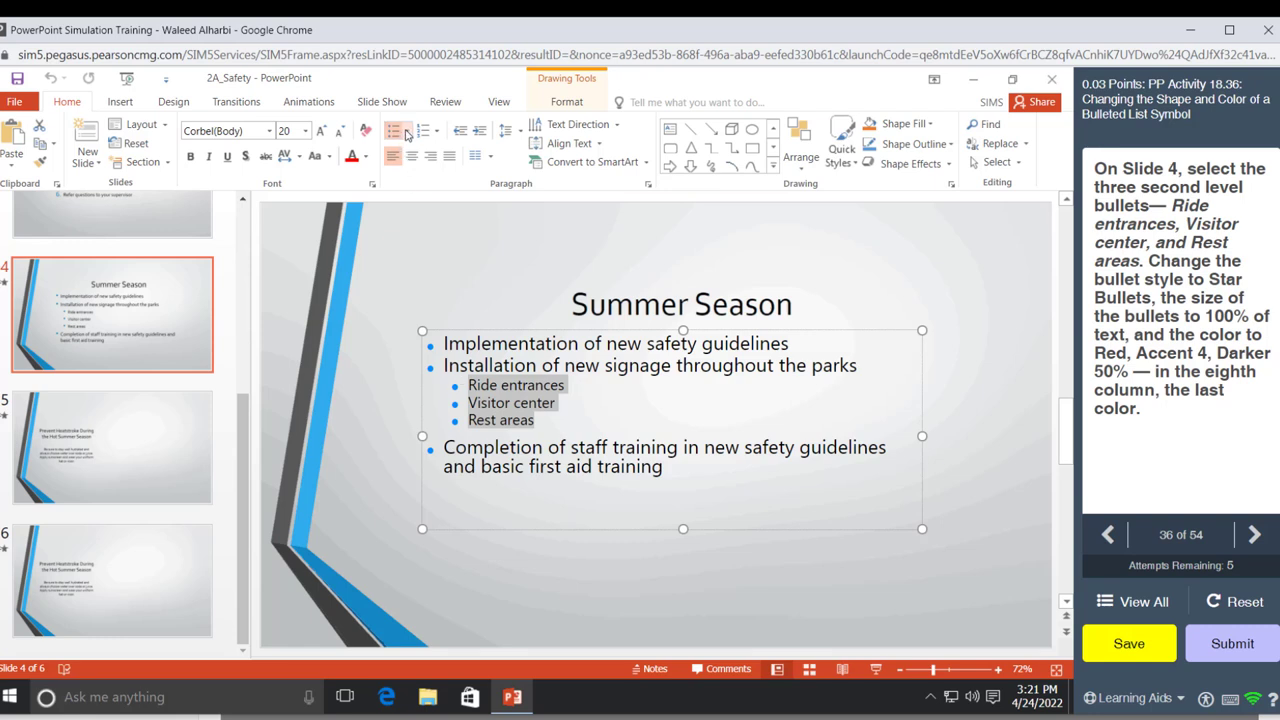
click(405, 132)
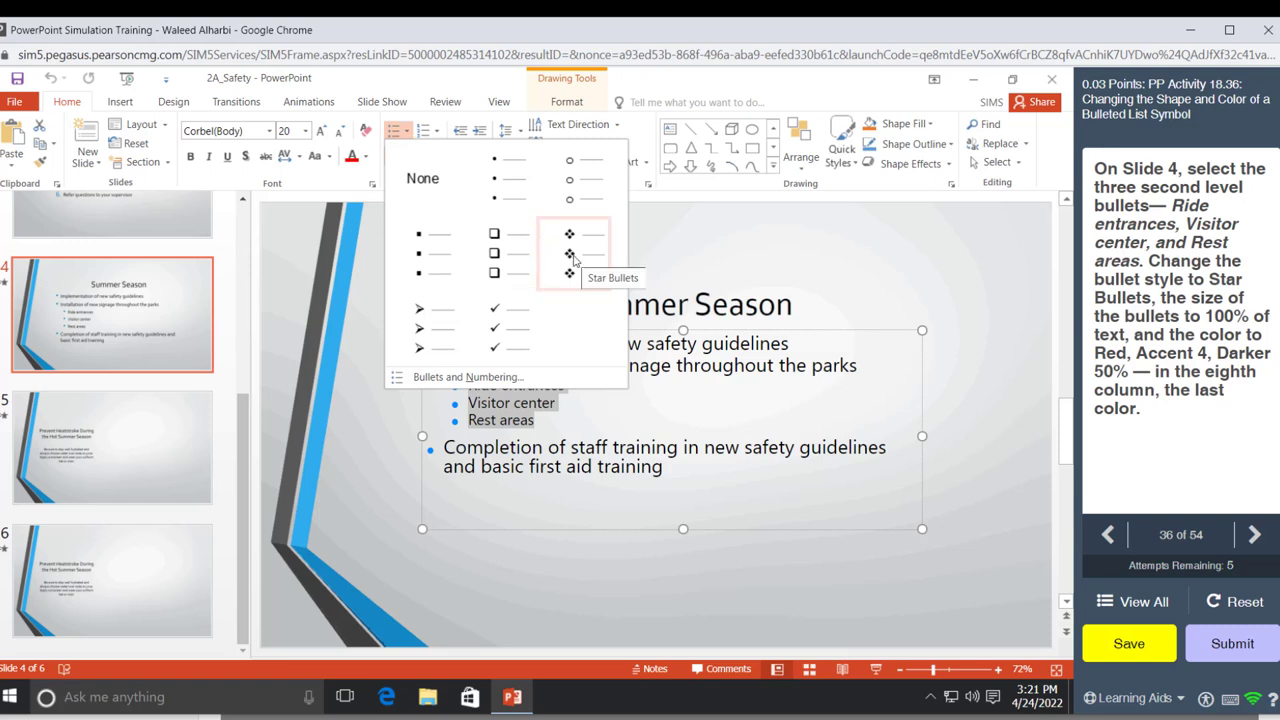
click(572, 256)
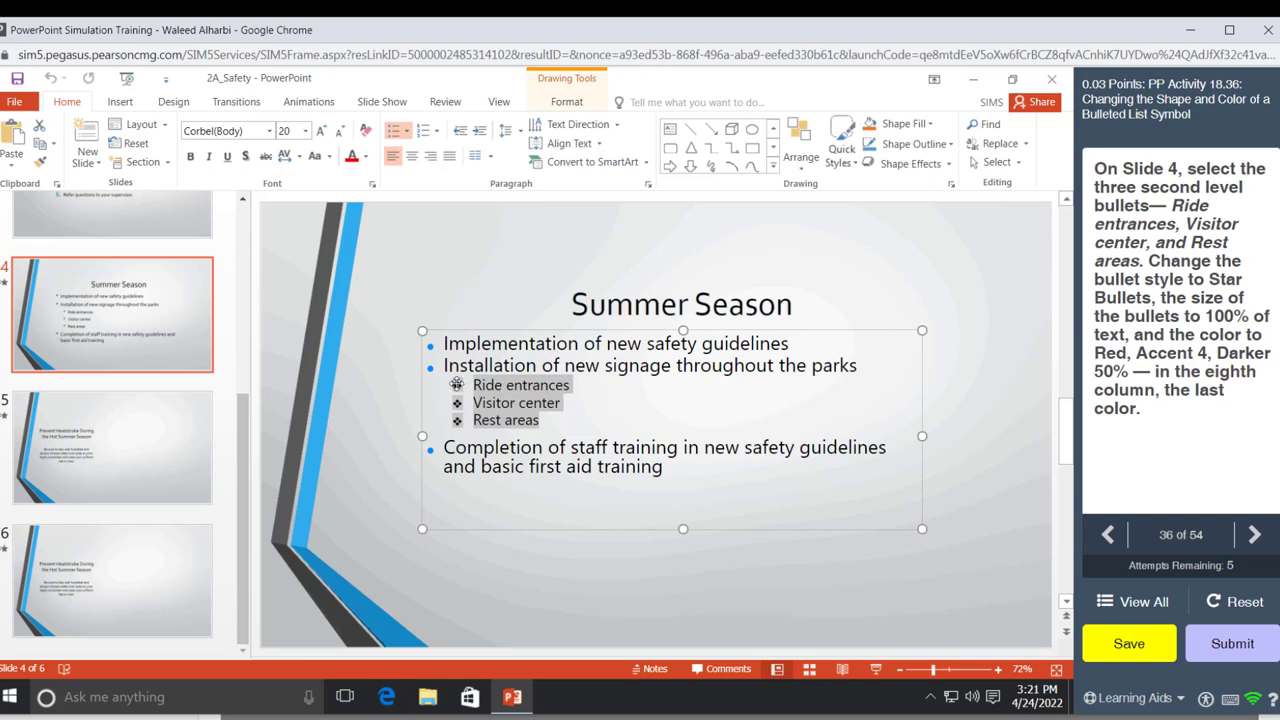
click(456, 384)
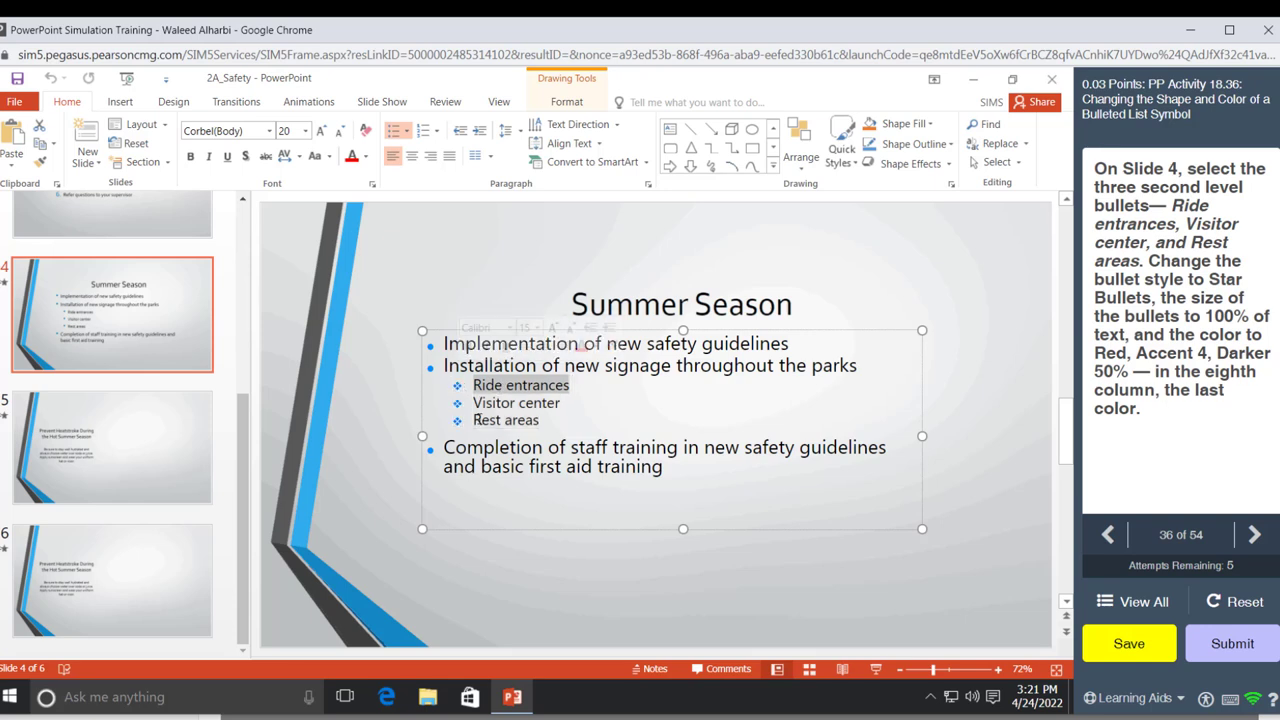
click(406, 130)
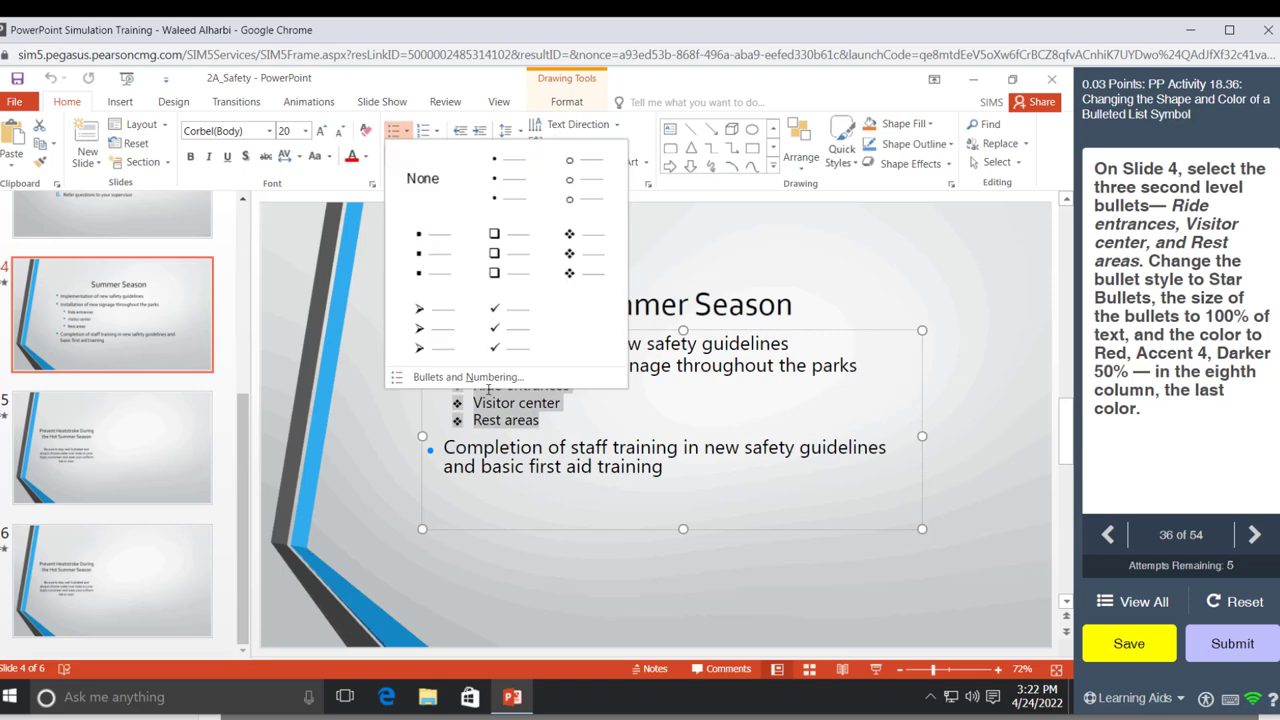
In Bullets and Numbering, set the star bullets to 100% of text and Red, Accent 4, Darker 50%
click(487, 385)
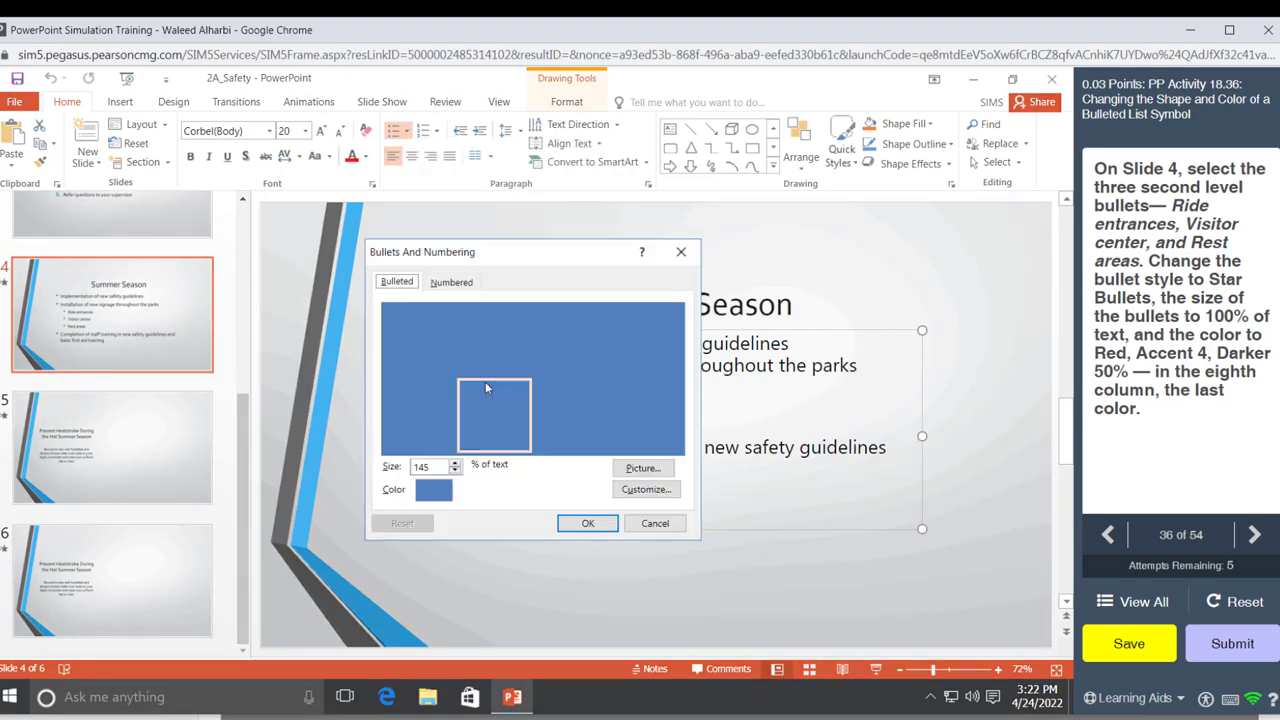
click(470, 400)
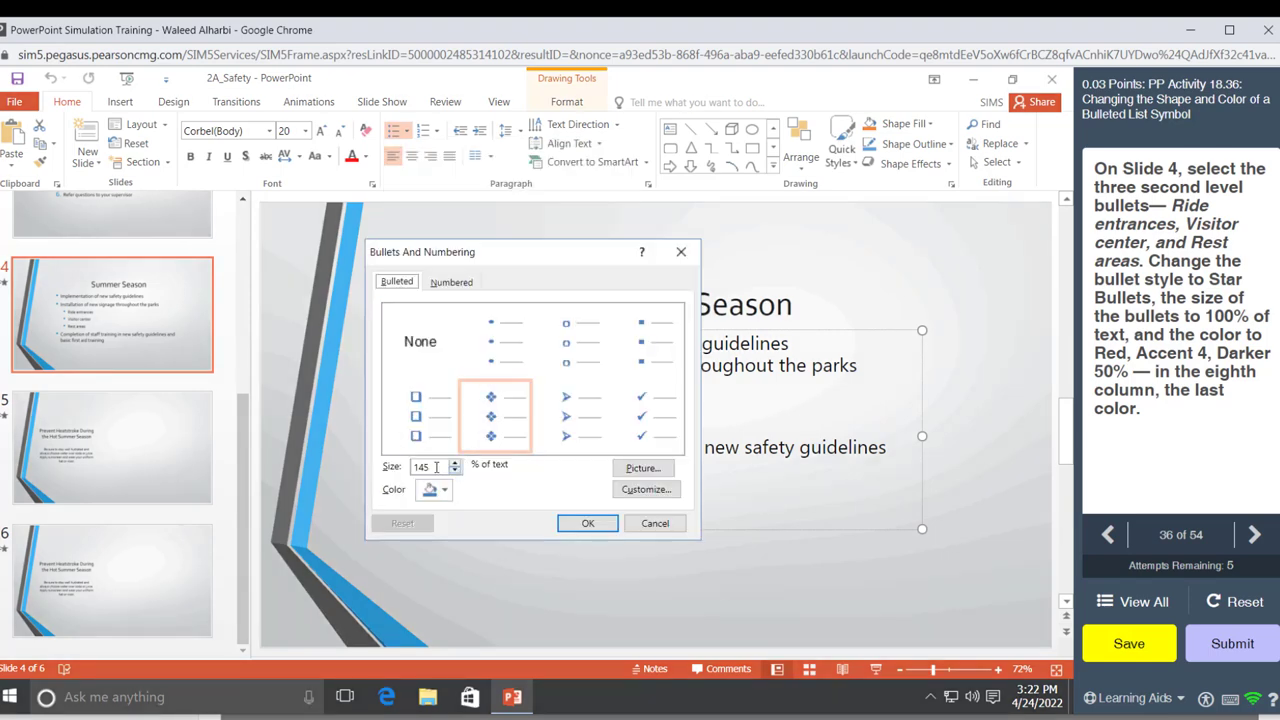
double_click(436, 467)
text(100)
click(444, 490)
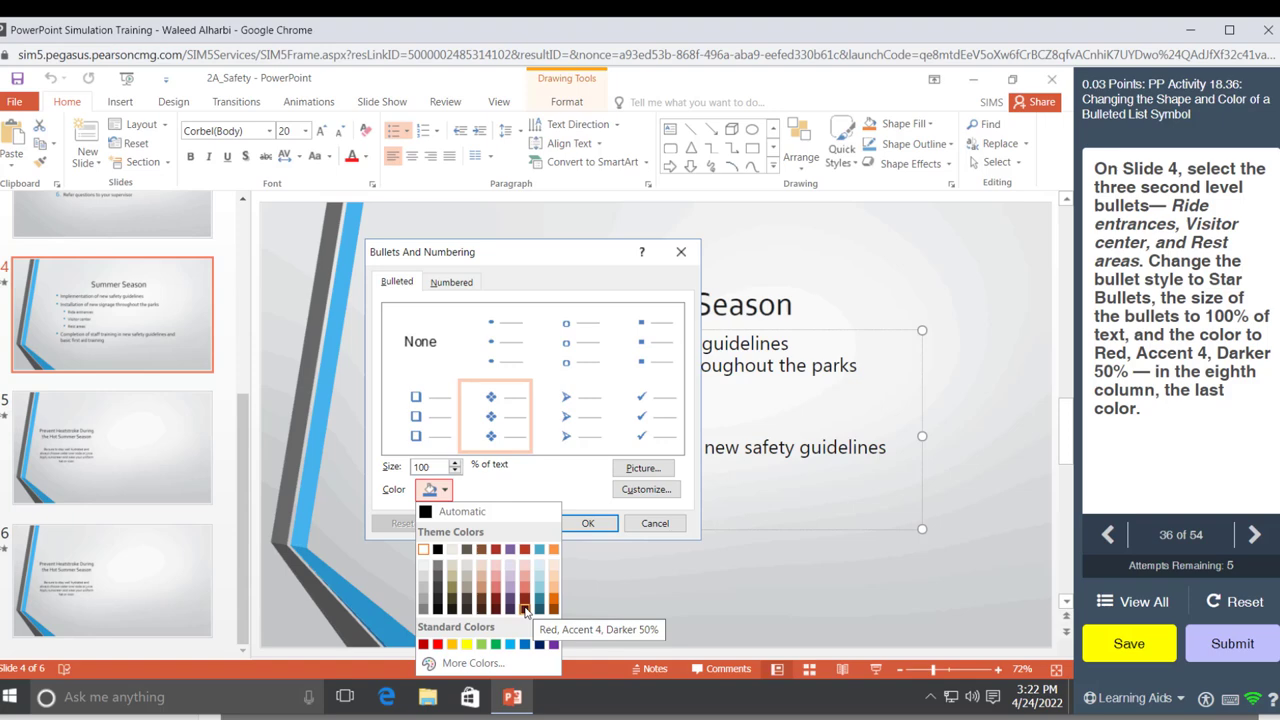
click(525, 609)
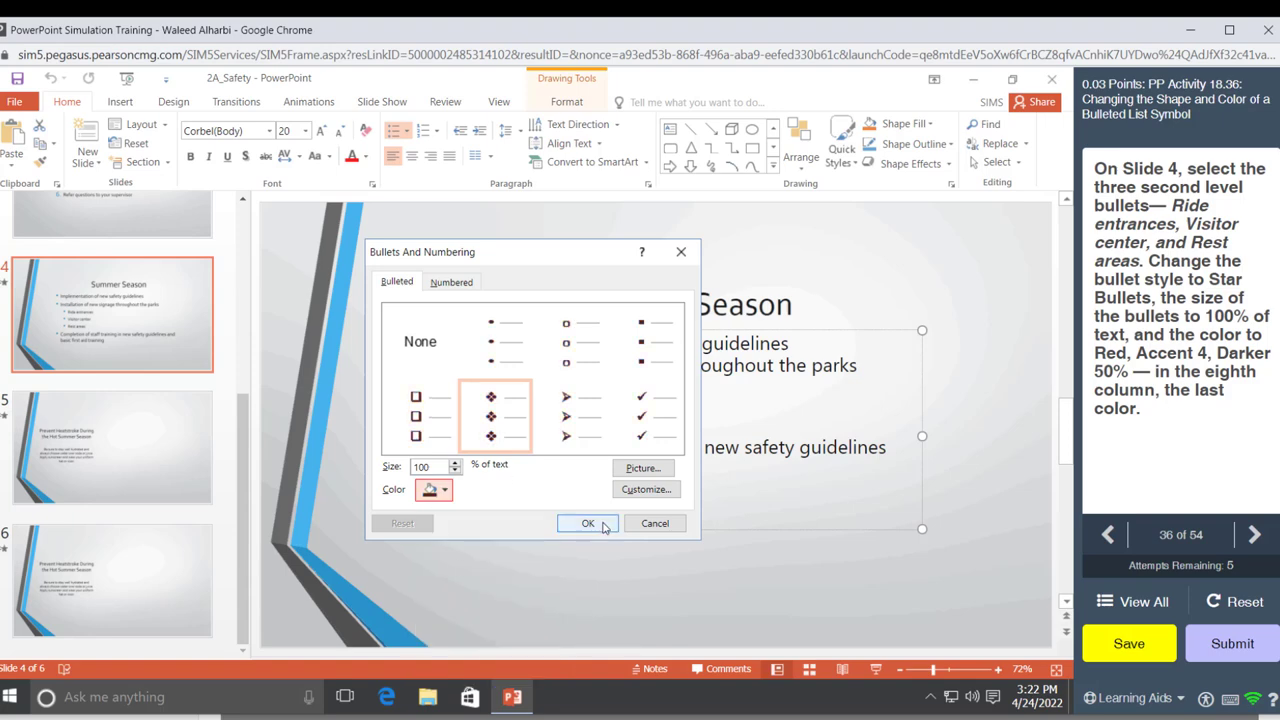
click(603, 526)
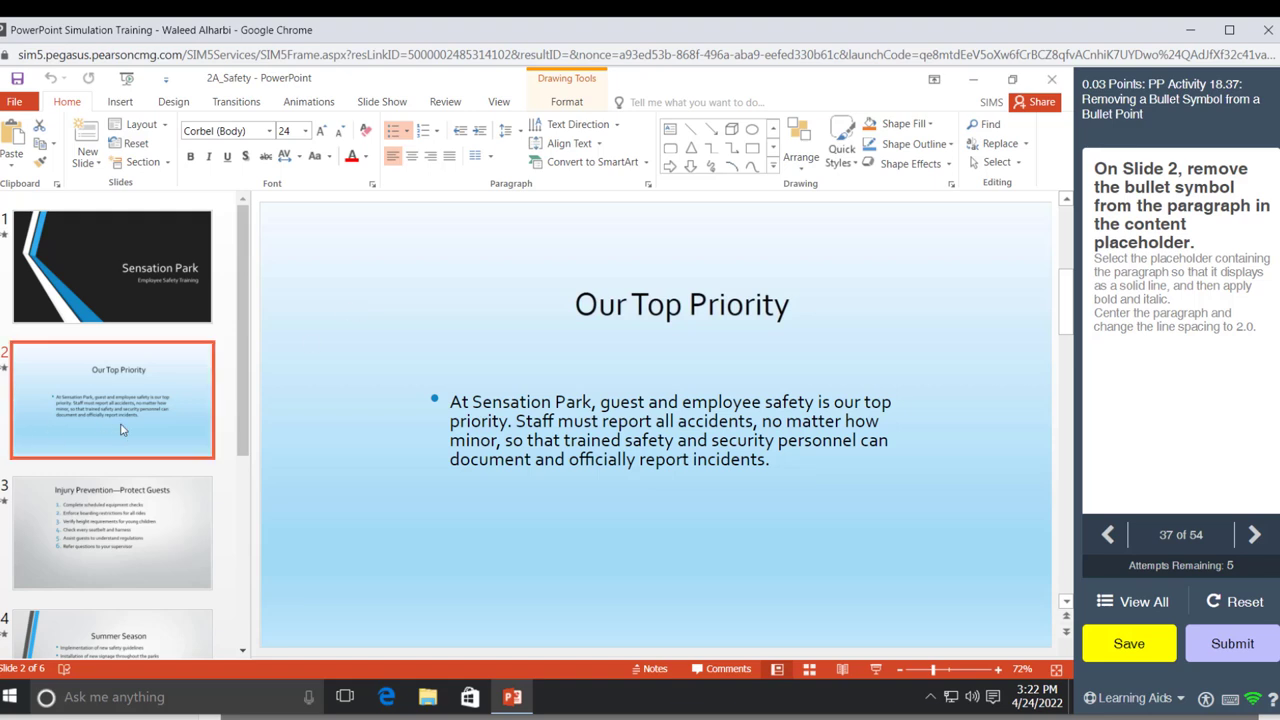
Select the Our Top Priority paragraph on slide 2 and make it bold and italic
click(447, 403)
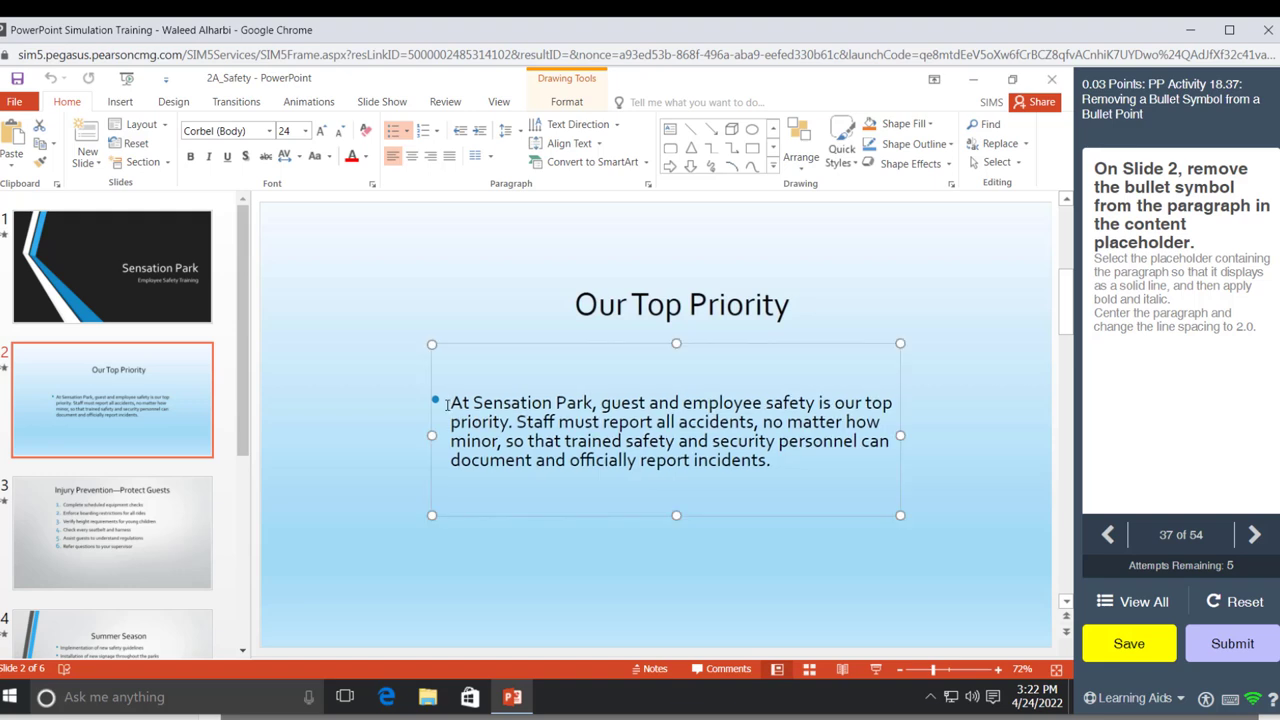
triple_click(447, 403)
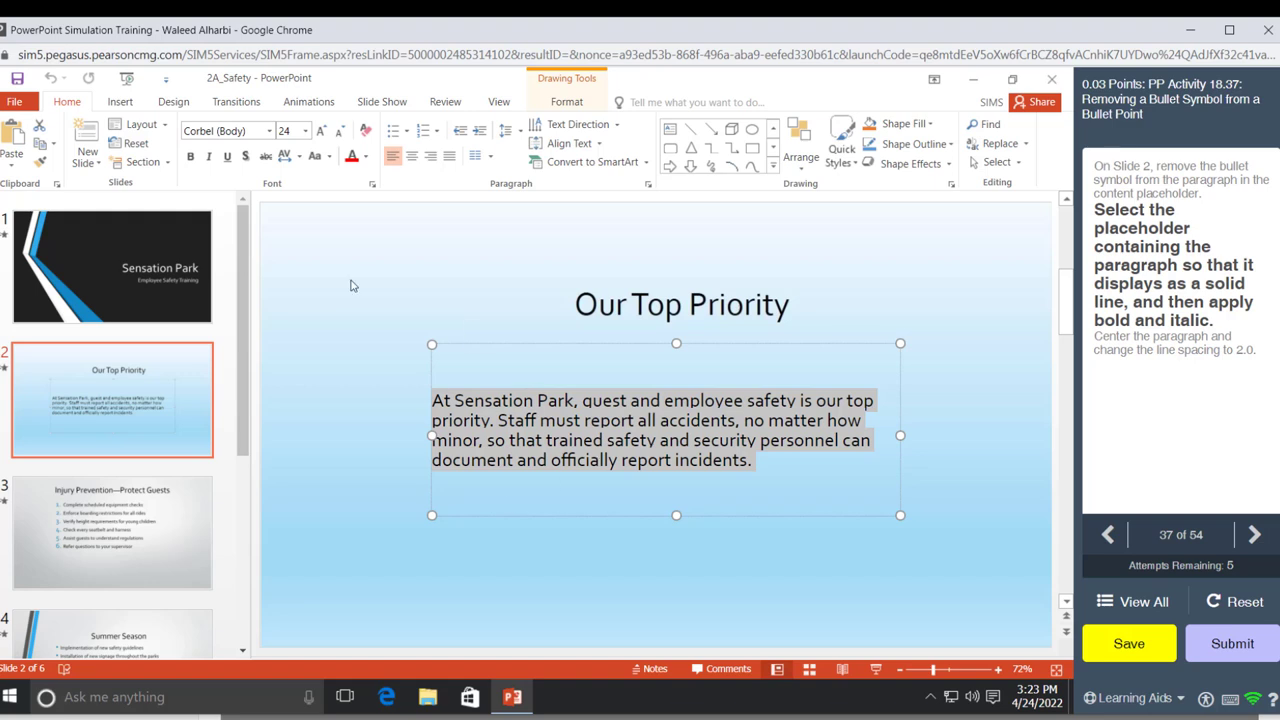
click(190, 157)
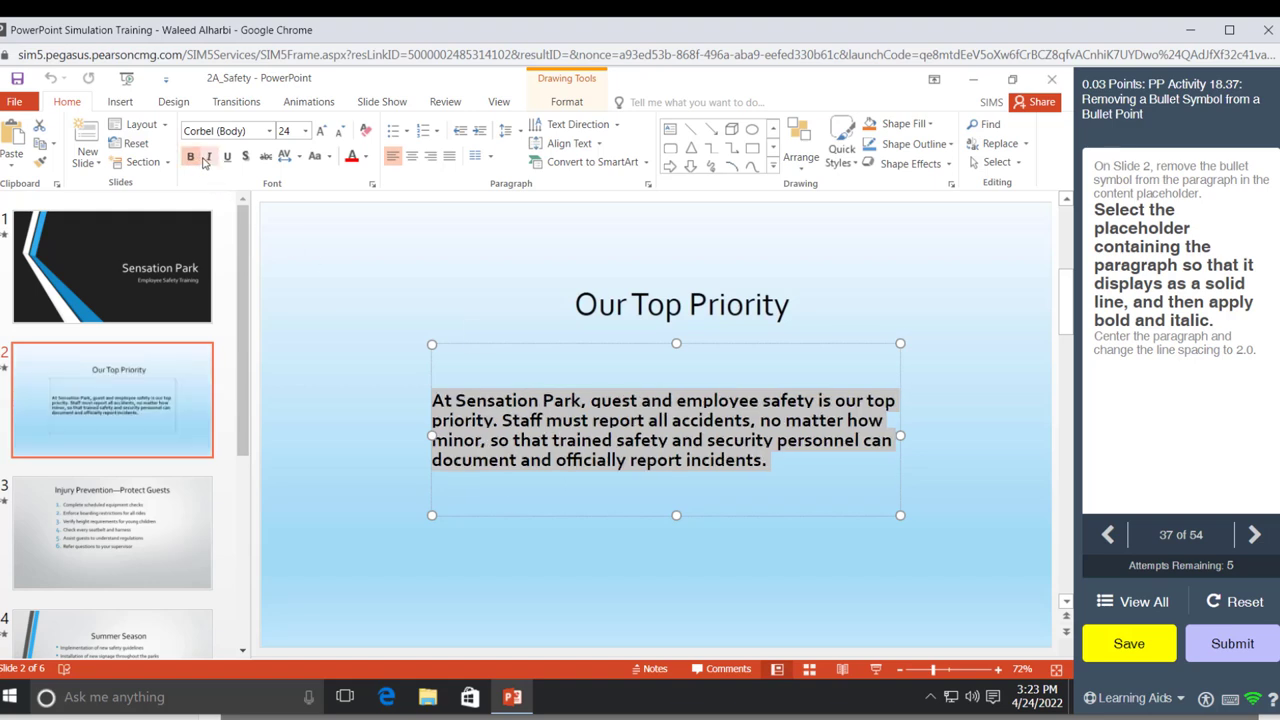
click(208, 157)
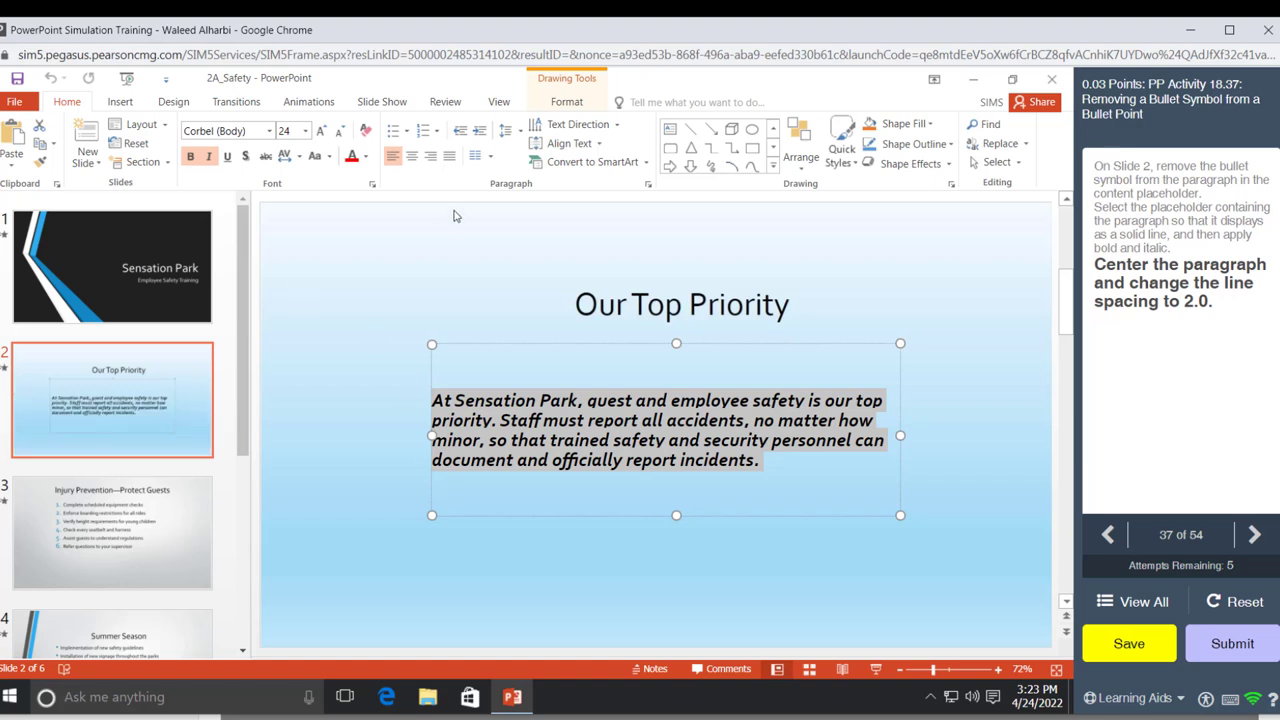
Center the paragraph and set its line spacing to 2.0
key(ctrl+e)
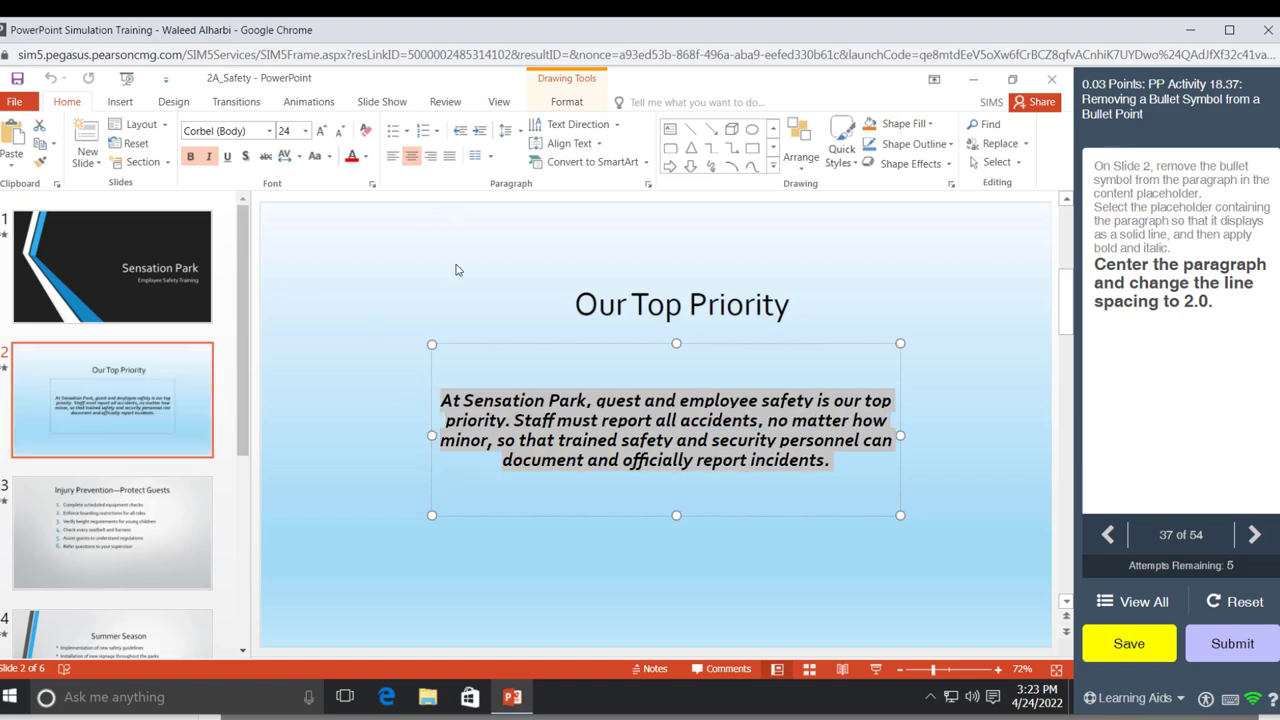
click(508, 131)
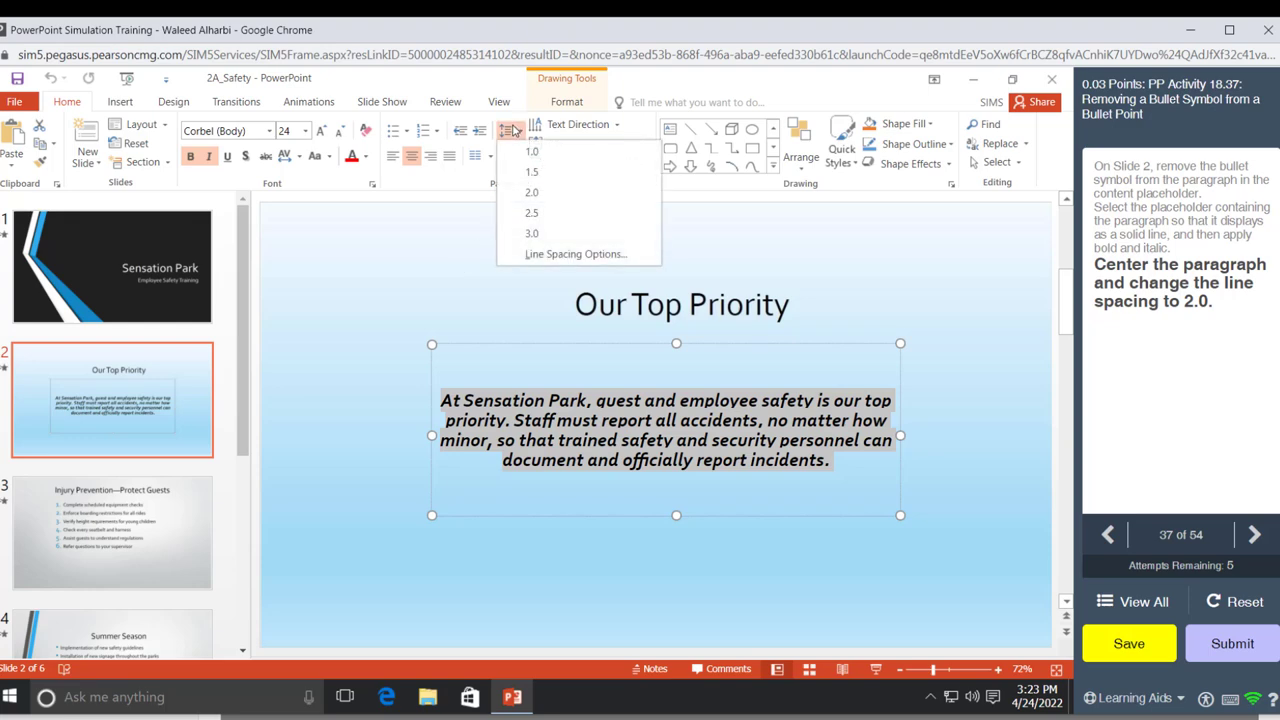
click(537, 196)
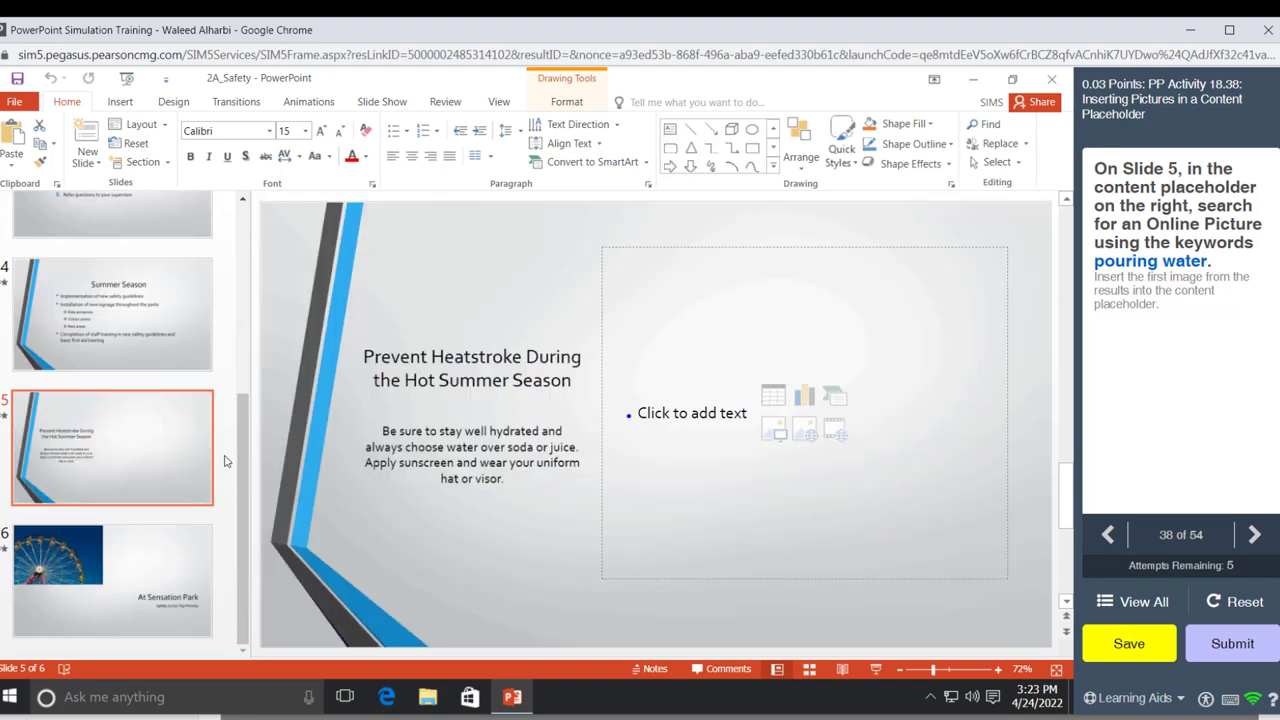
Search online pictures for 'pouring water' and insert the first result into slide 5's right placeholder
click(185, 461)
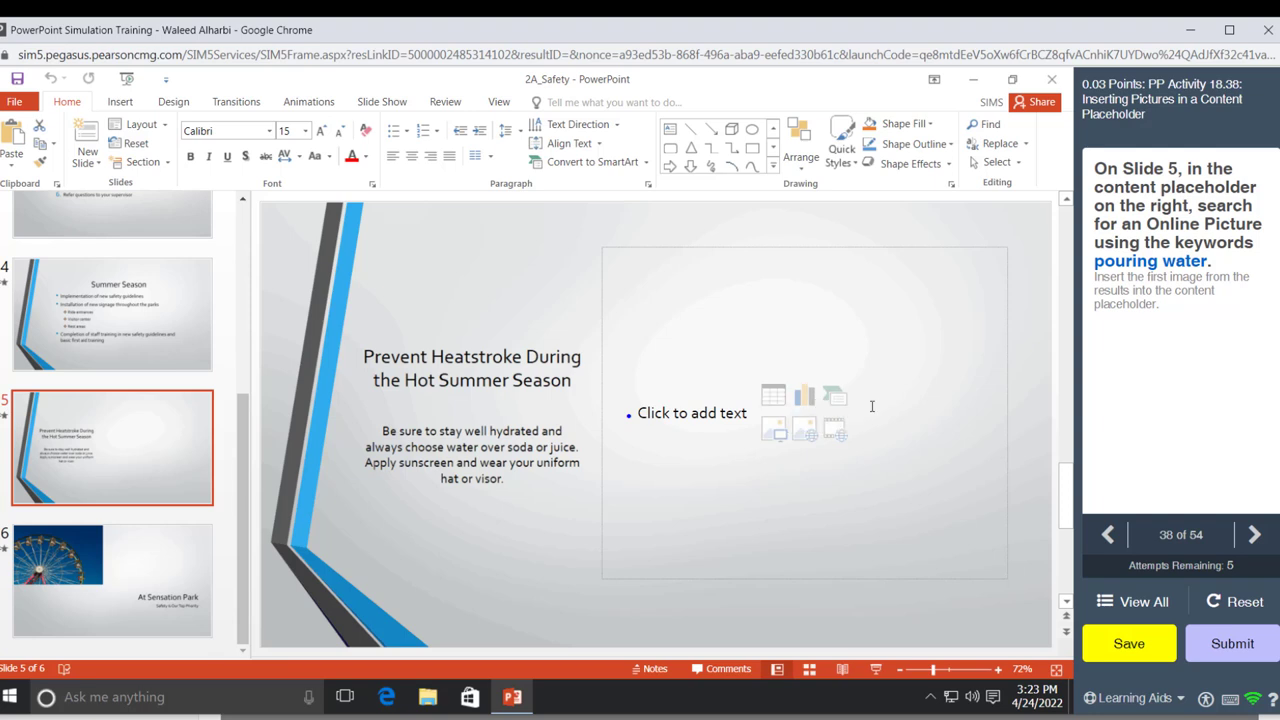
click(779, 434)
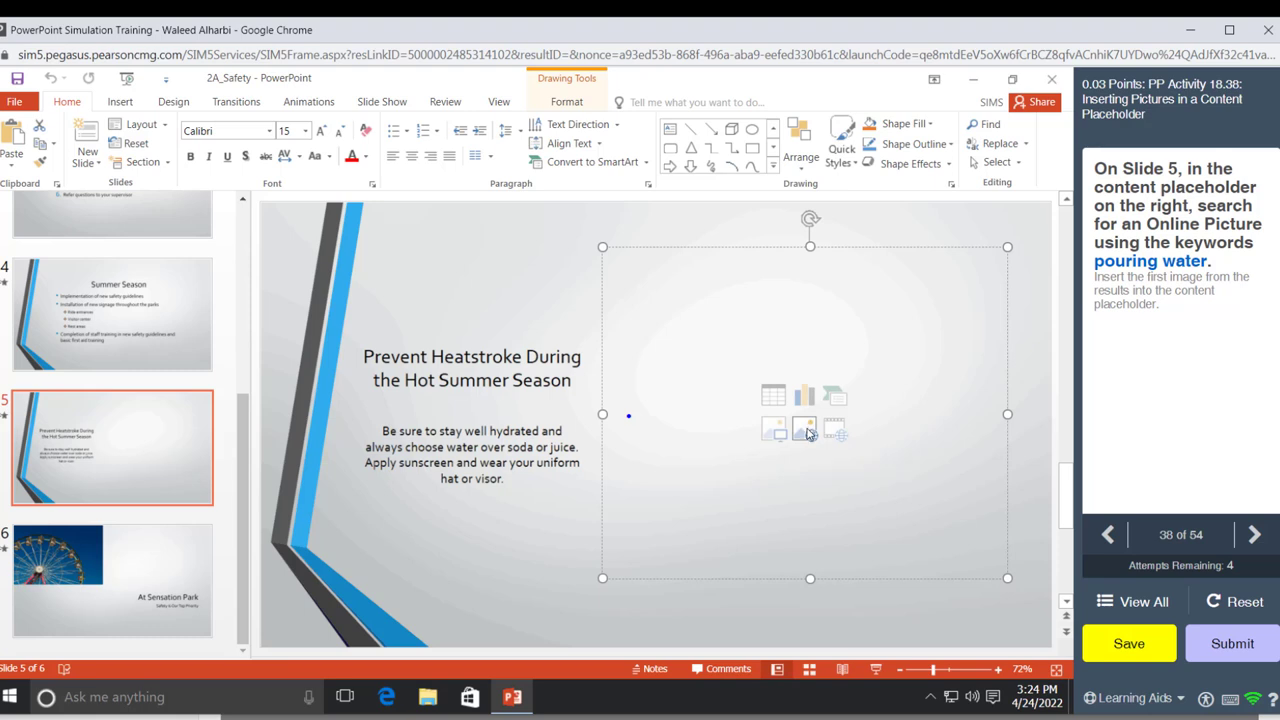
click(808, 432)
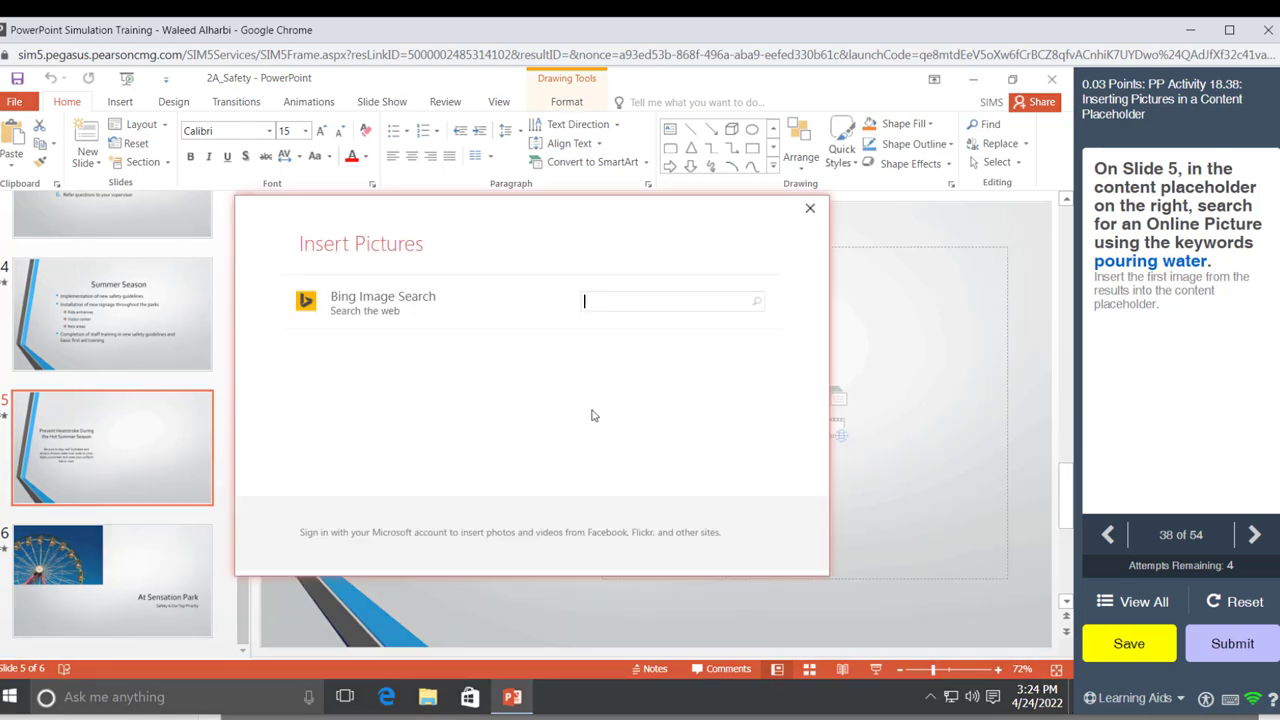
text(po)
text(ur)
text(ing water)
key(Return)
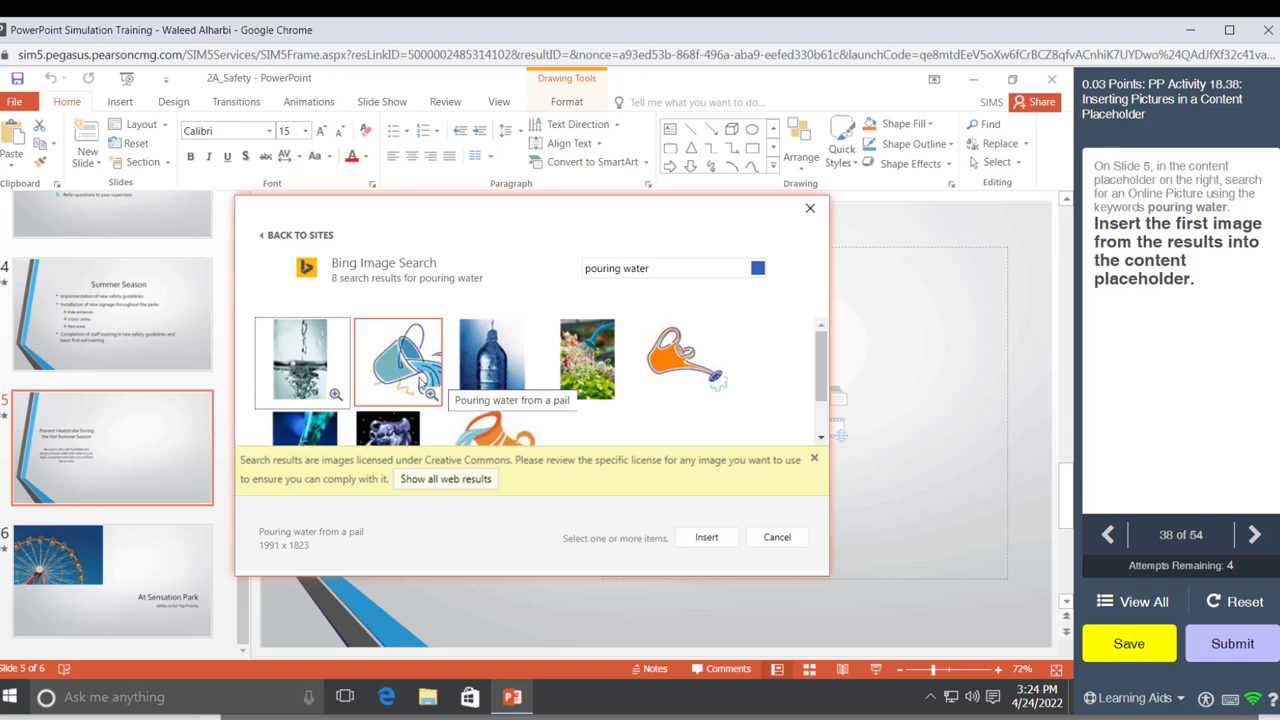
click(305, 362)
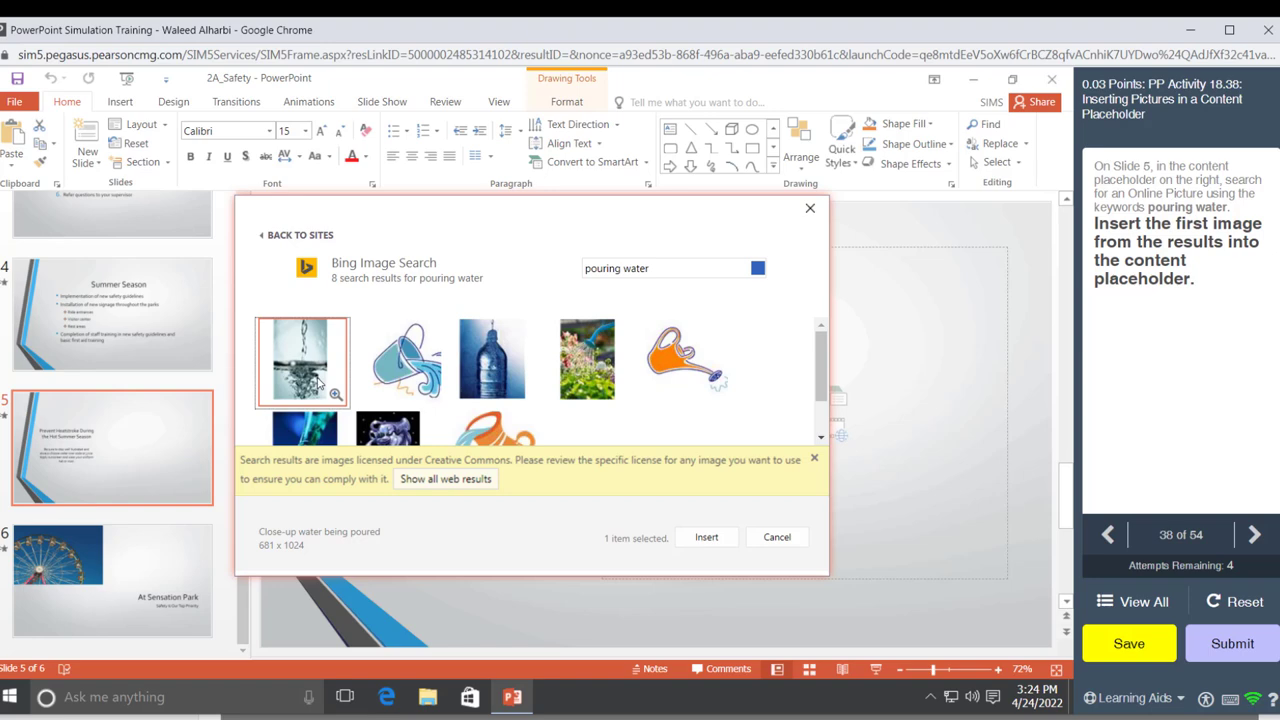
click(707, 538)
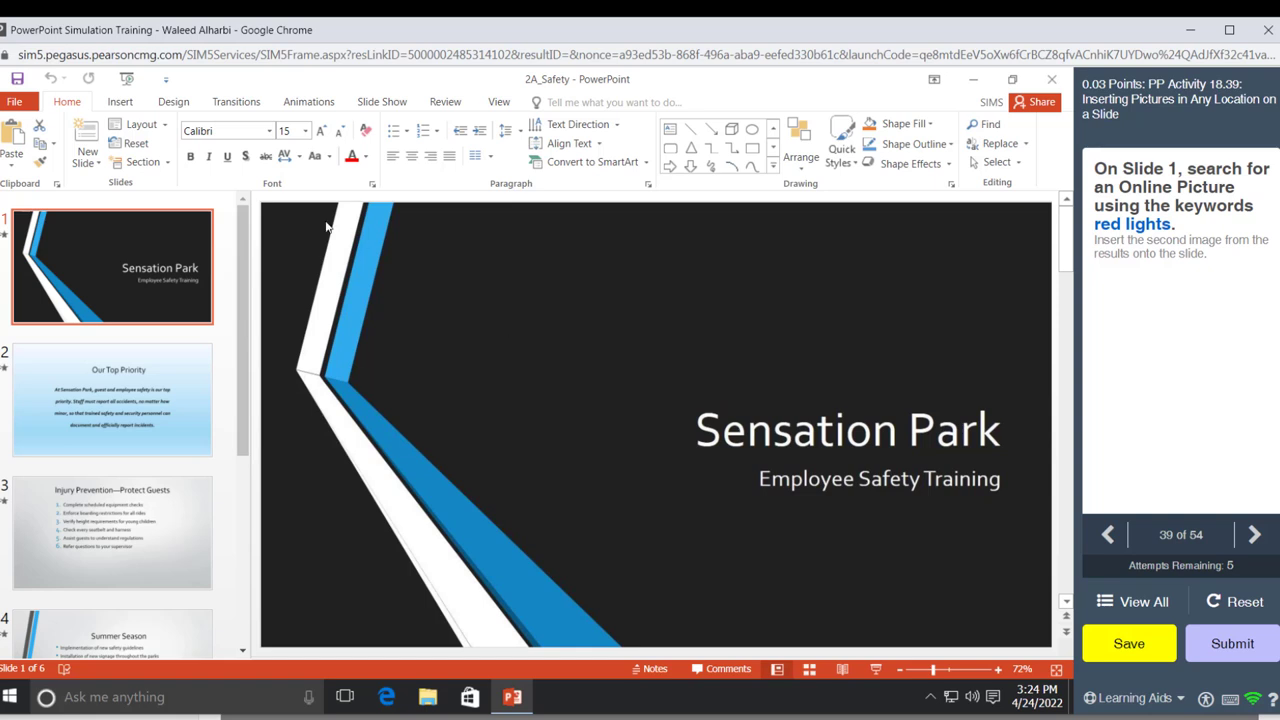
Search online pictures for 'red lights' and insert the second result, a red caution light, on slide 1
click(120, 103)
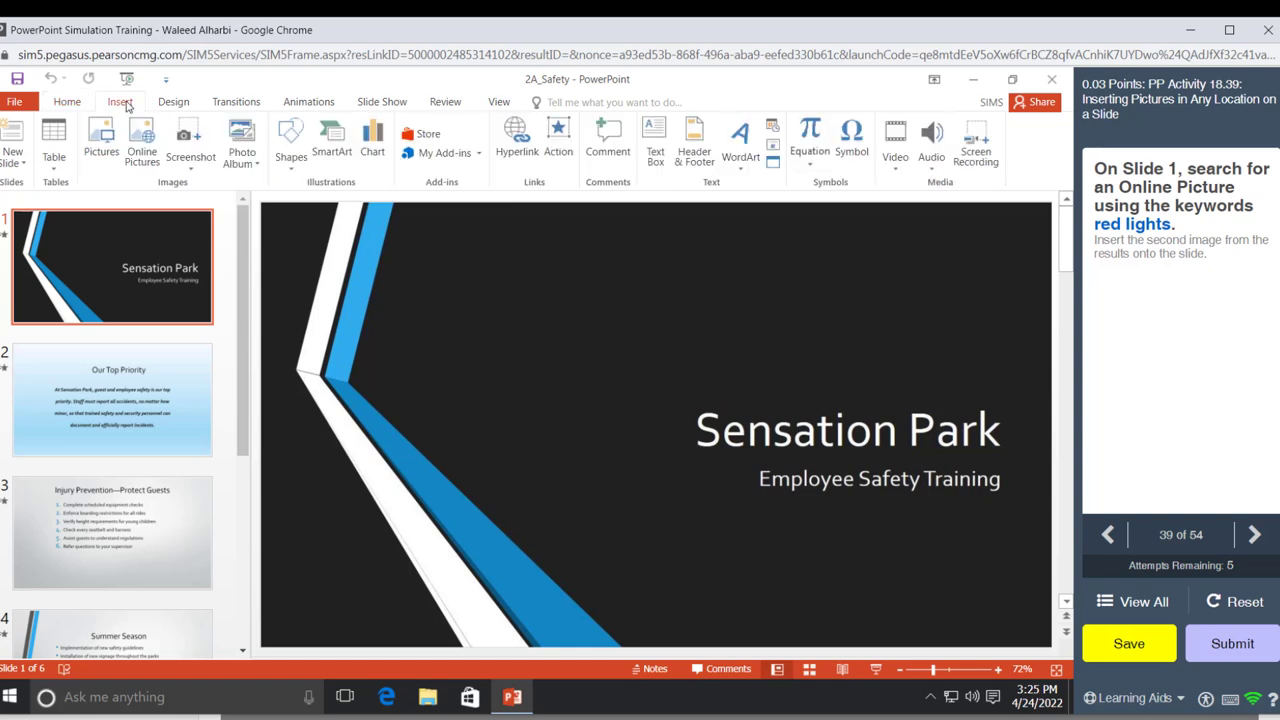
click(146, 155)
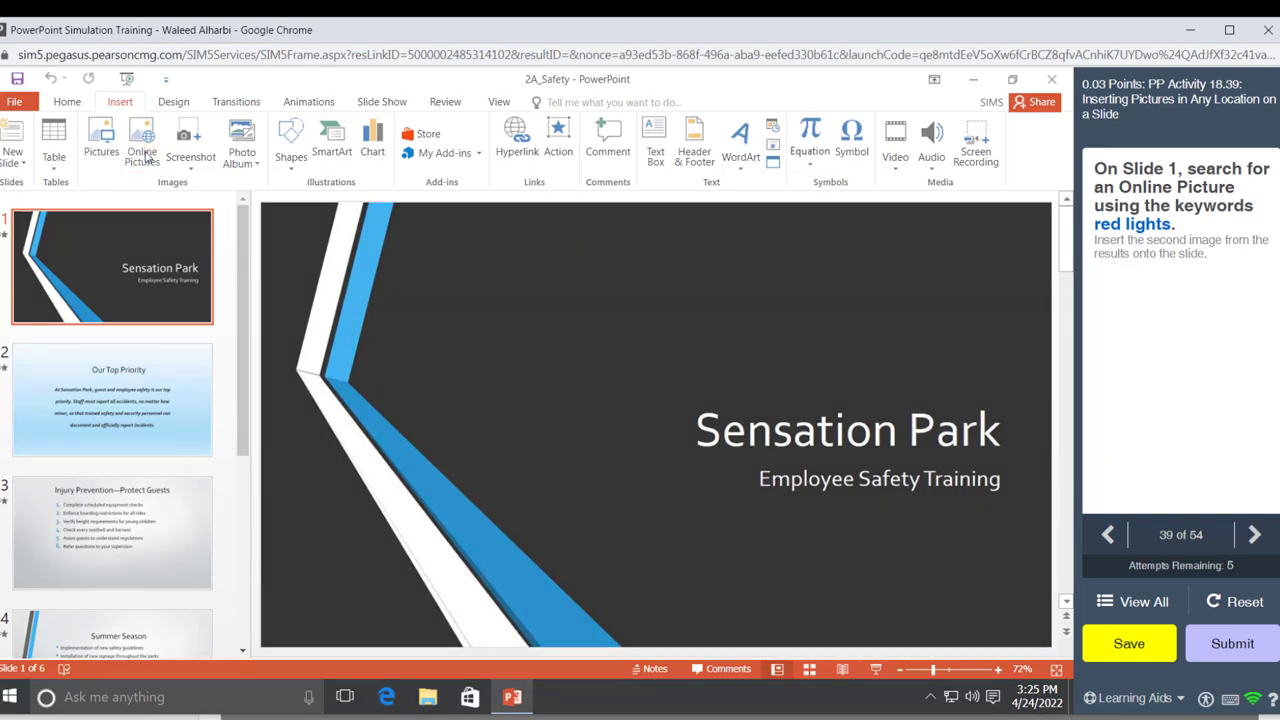
text(r)
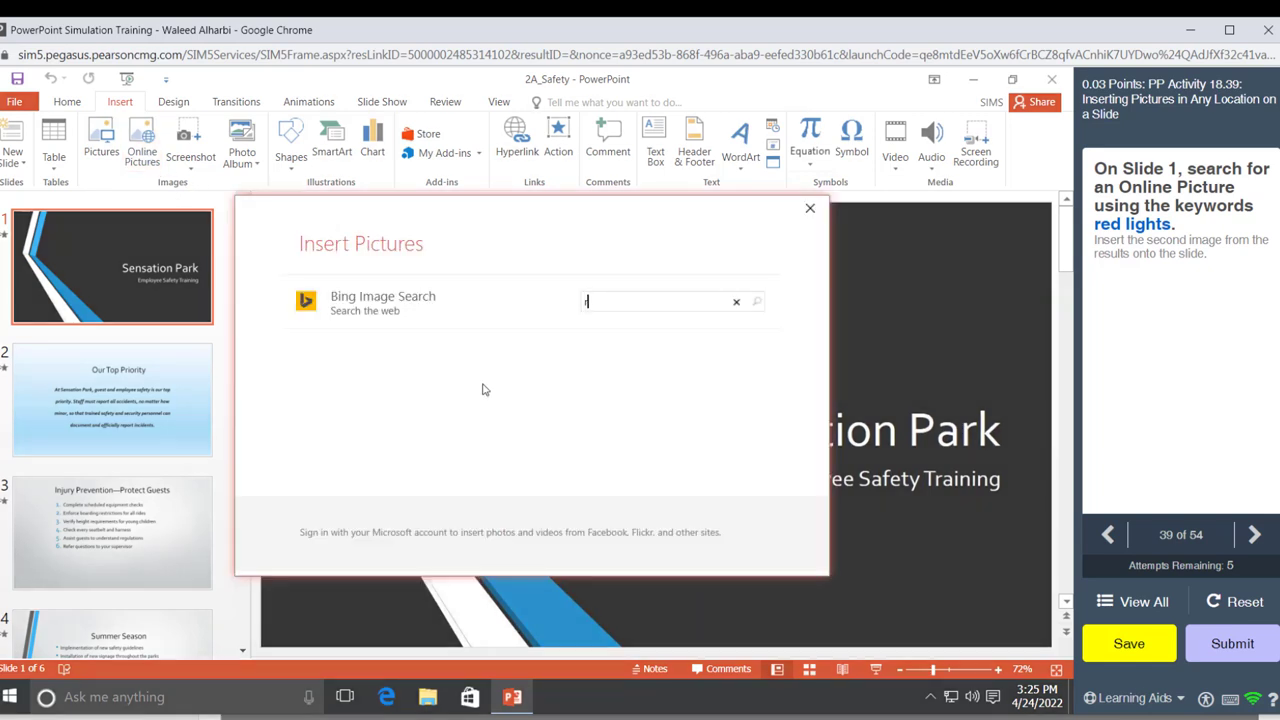
text(ed lig)
text(hts)
key(Return)
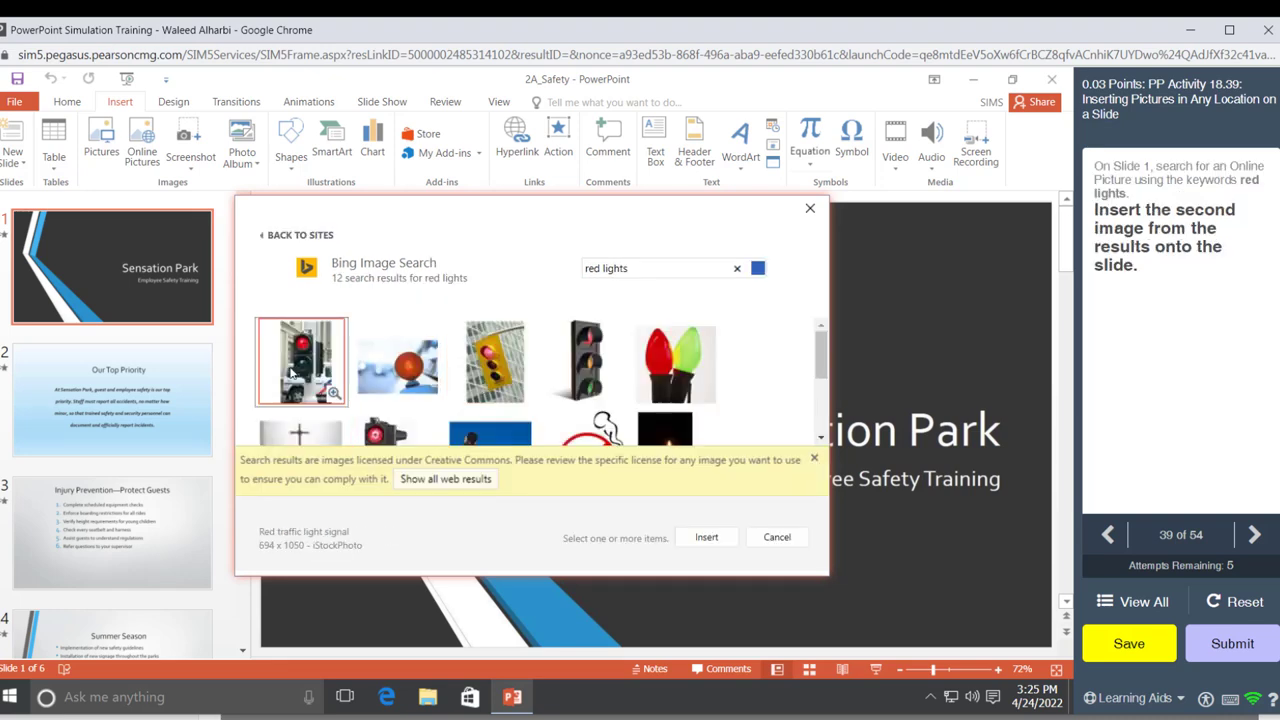
click(291, 372)
click(424, 362)
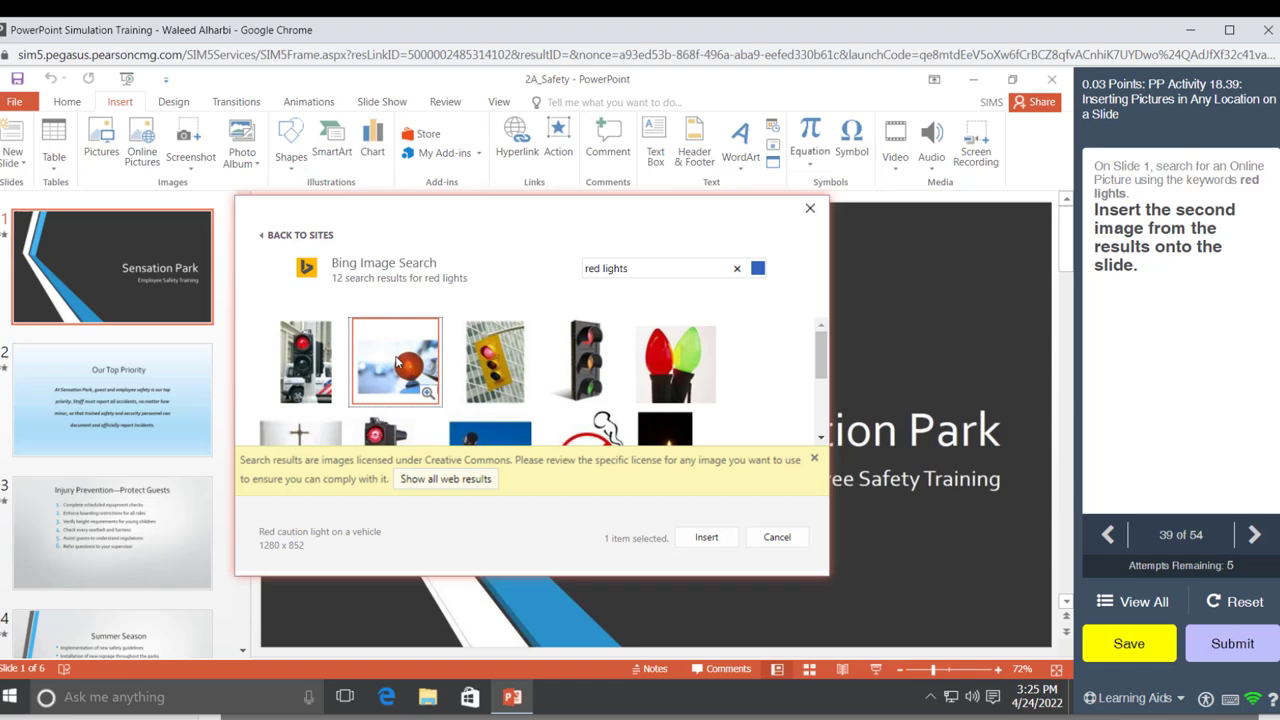
click(707, 539)
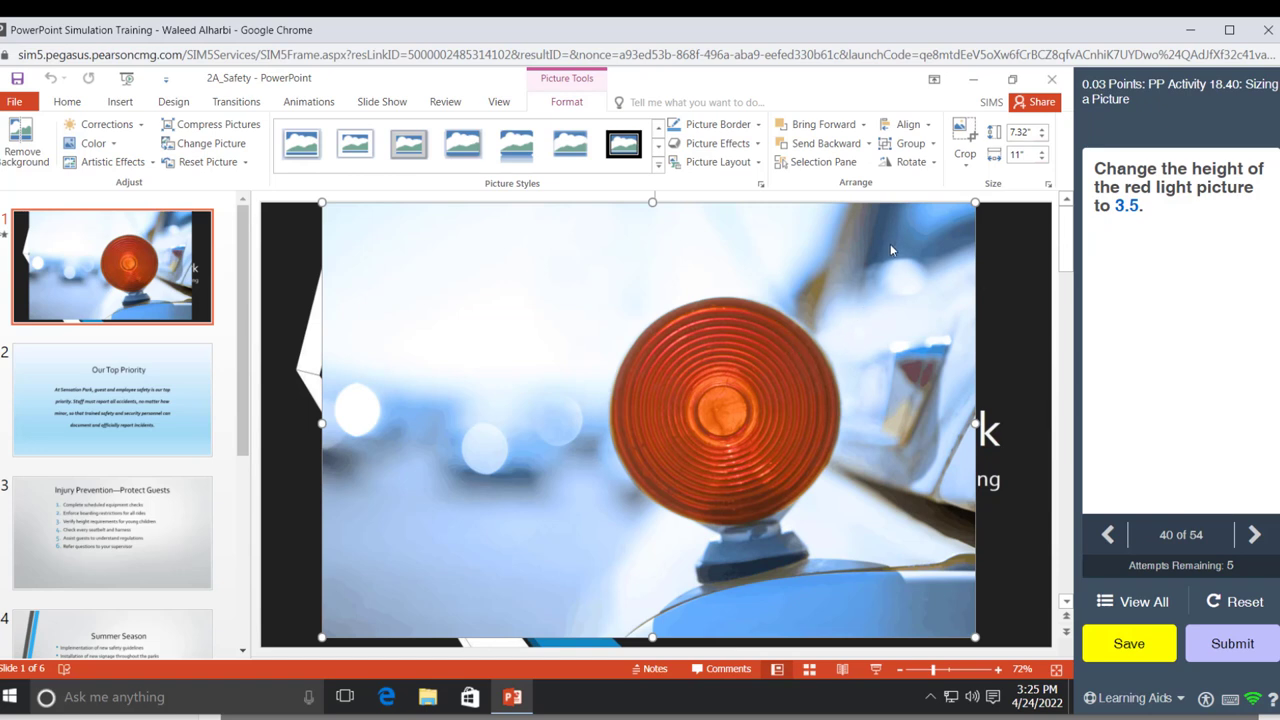
Enter 3.5 in the Height box to resize slide 1's red light picture
click(1030, 132)
text(3.)
text(5)
key(Return)
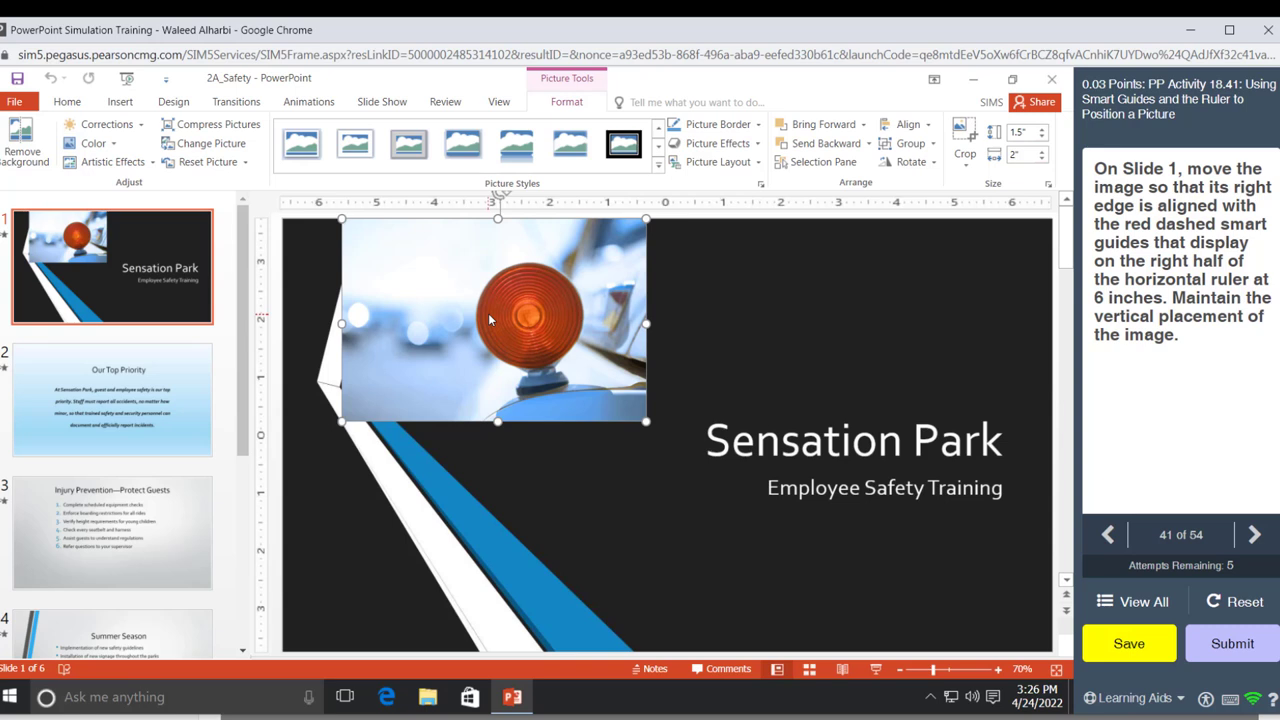
Drag the red light picture until its right edge snaps to the 6-inch smart guide
drag(490, 320, 733, 450)
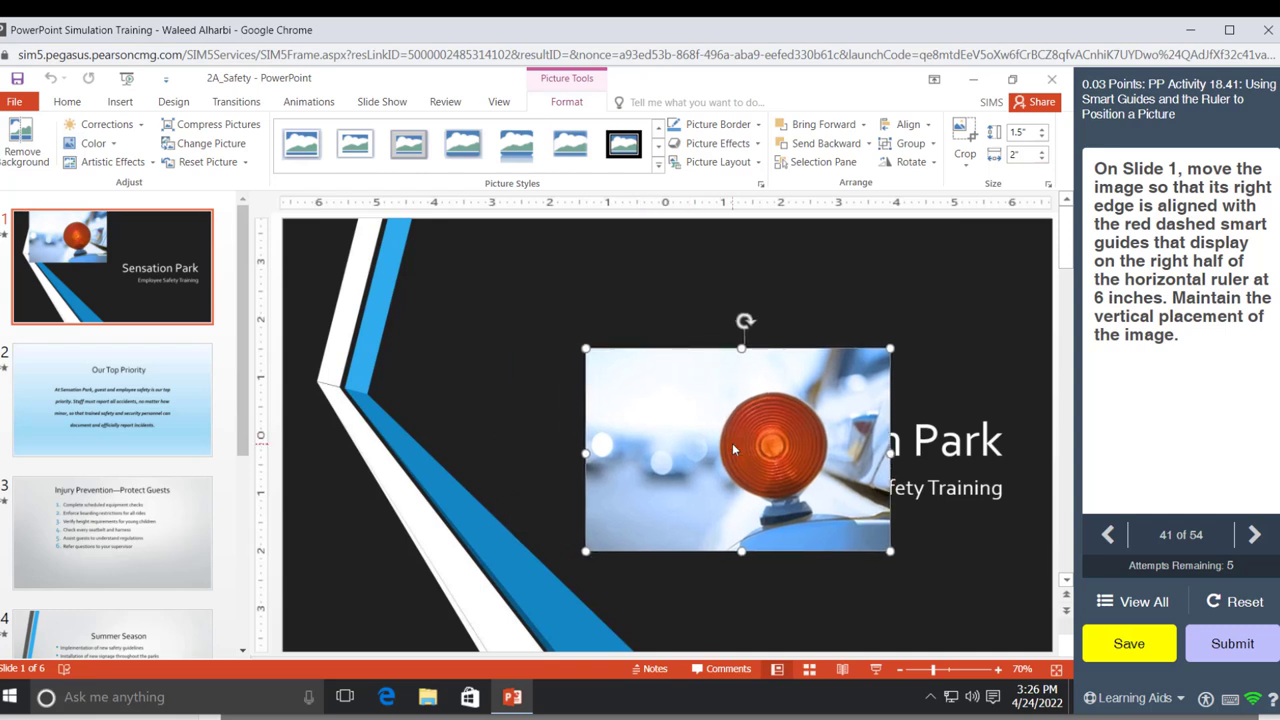
drag(733, 450, 866, 337)
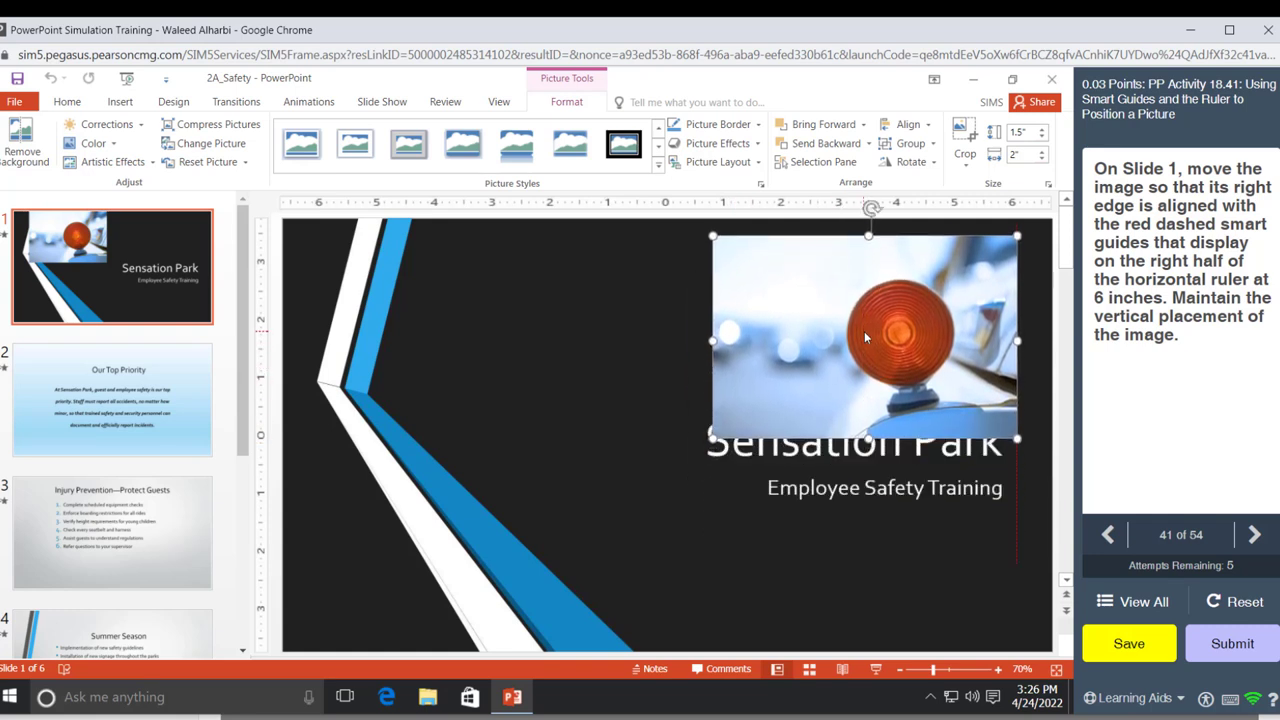
drag(866, 337, 866, 337)
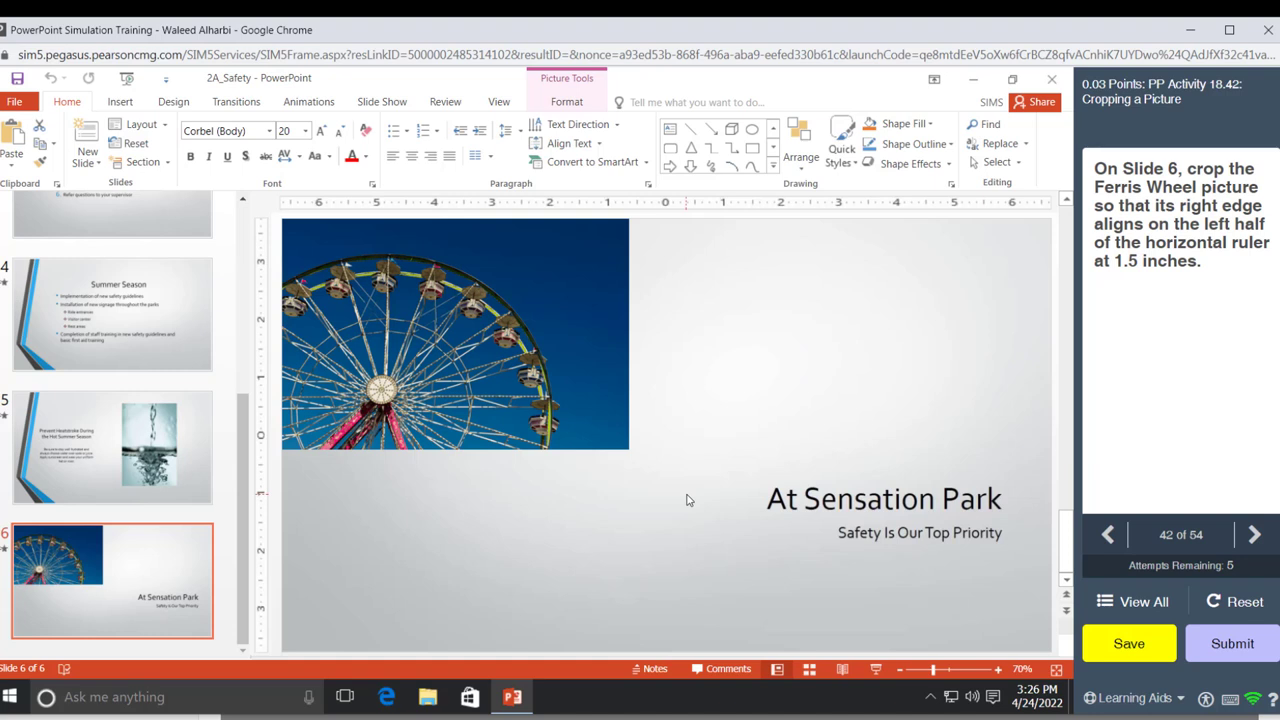
Crop the Ferris Wheel picture's right edge in to 1.5 inches left of centre on slide 6
click(432, 326)
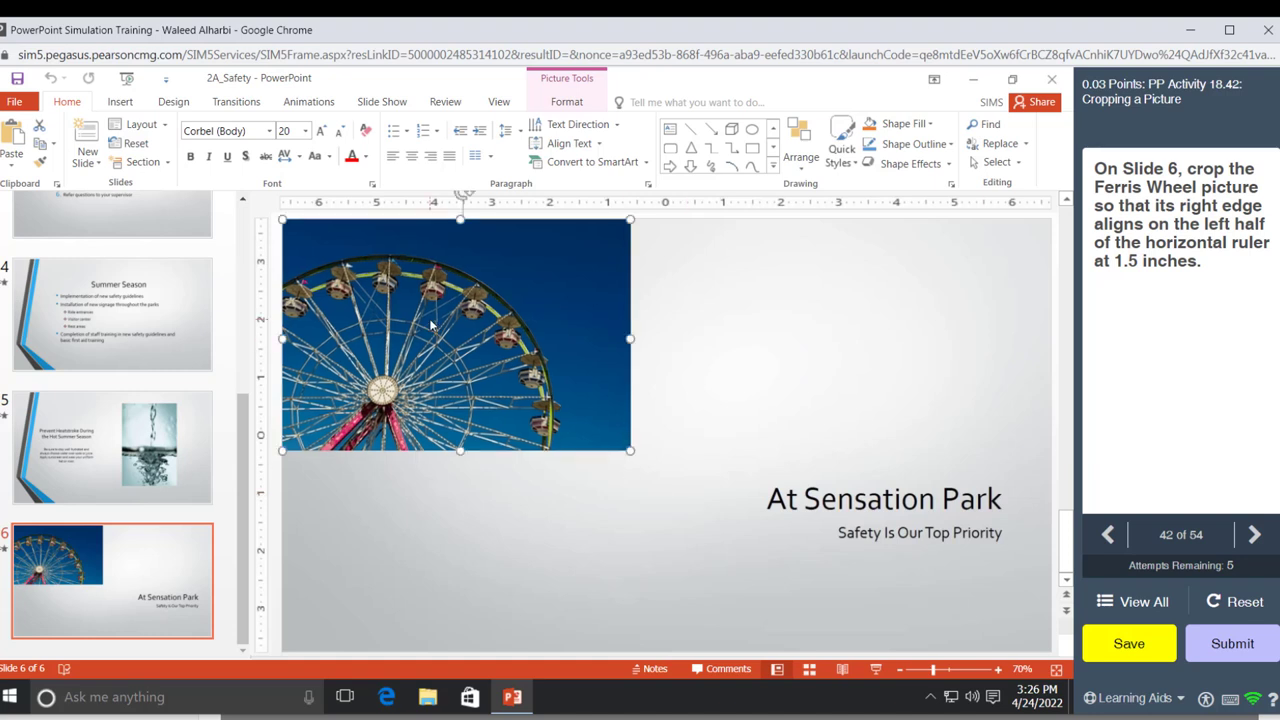
click(570, 103)
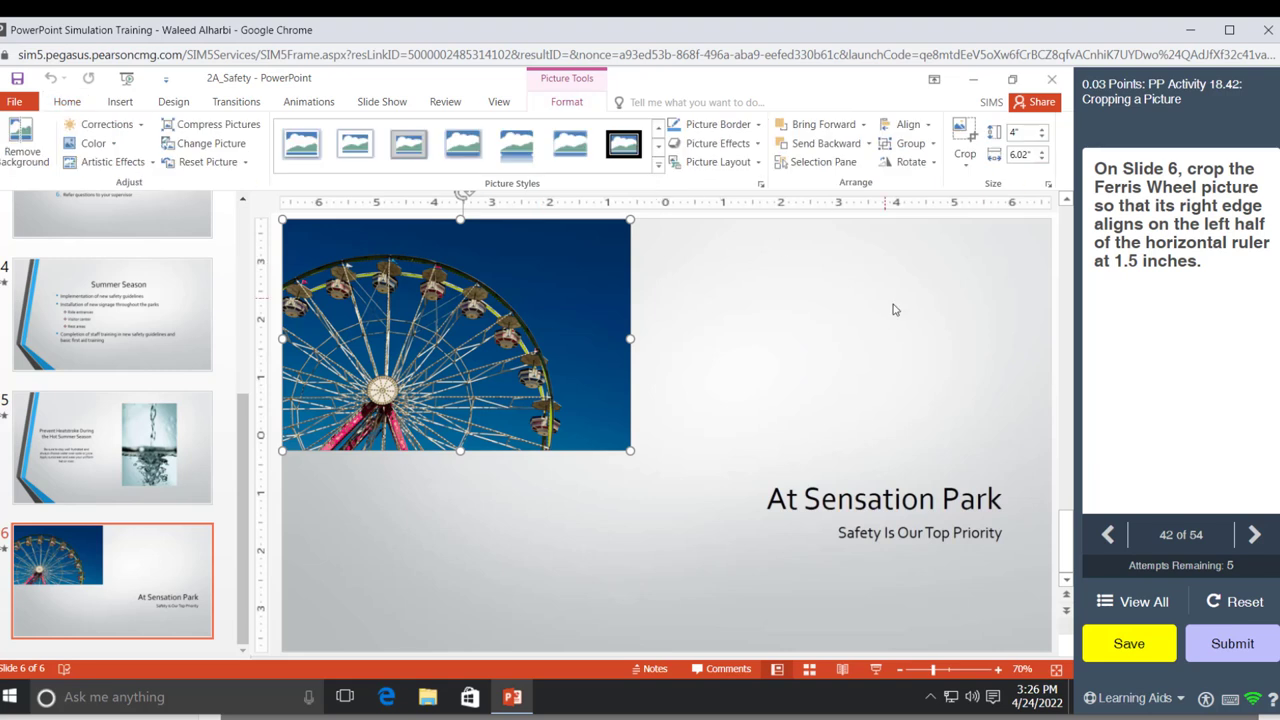
click(965, 131)
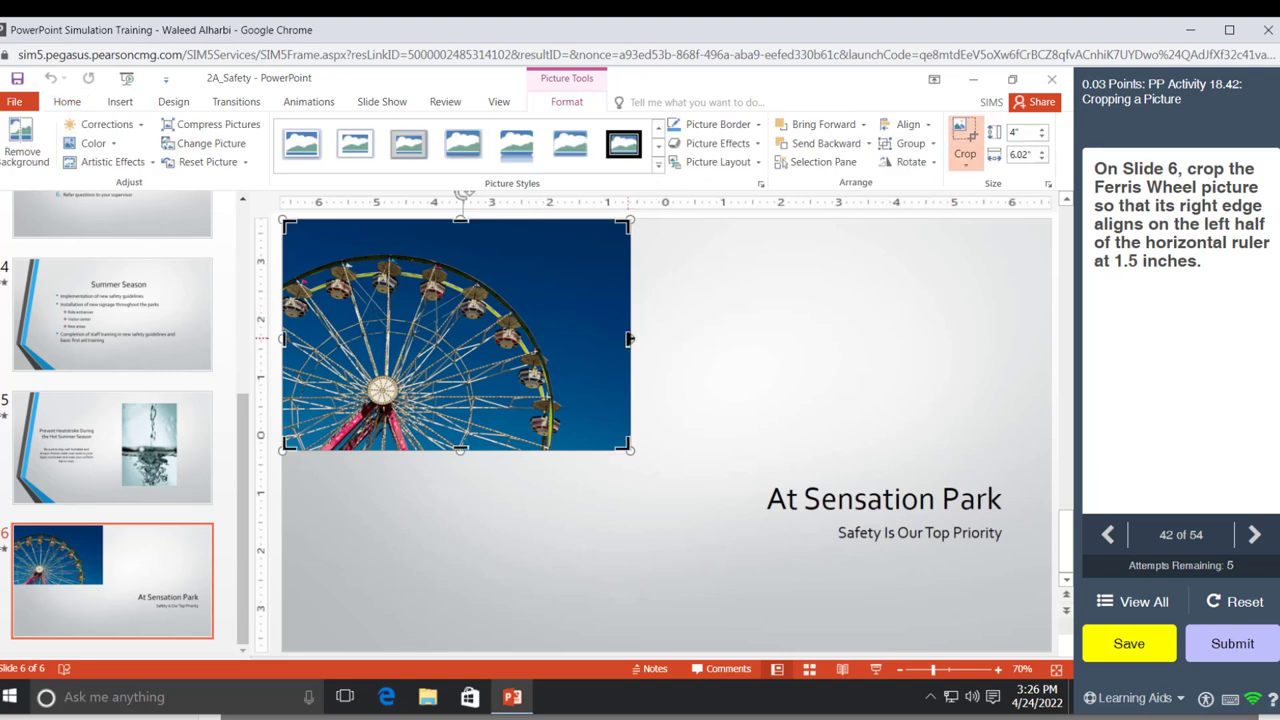
drag(631, 340, 573, 341)
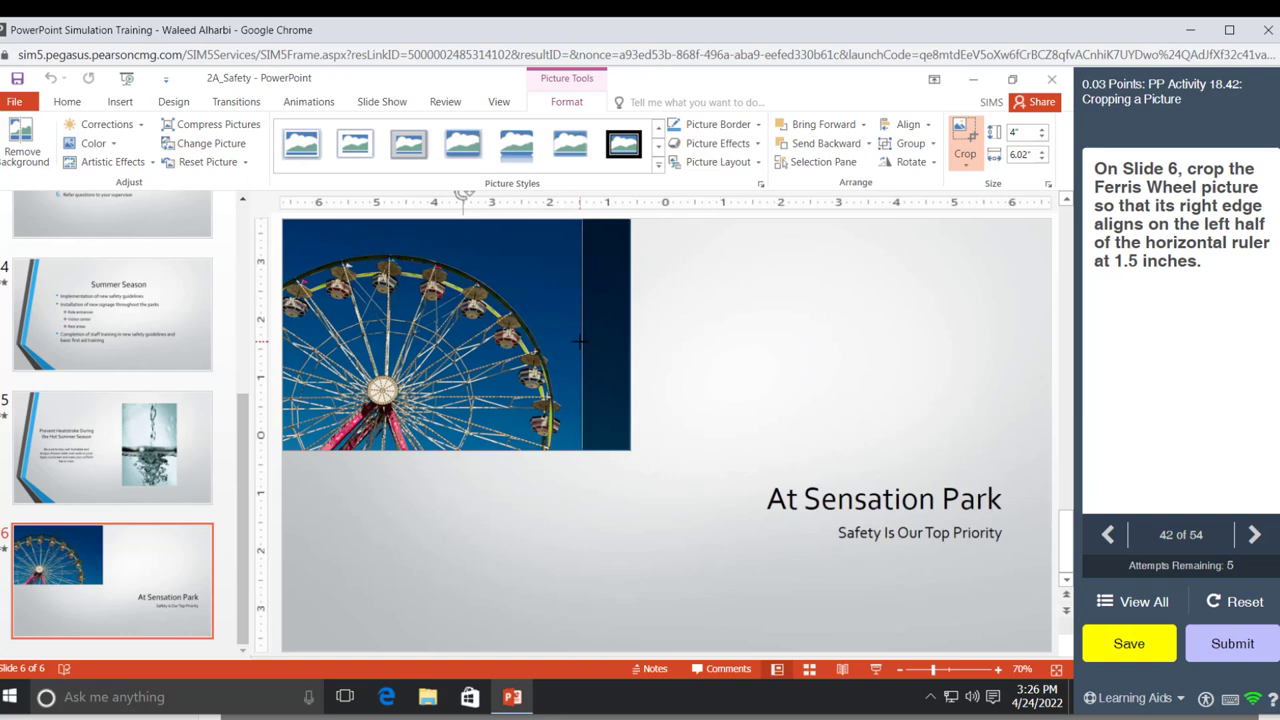
mouse_move(573, 341)
mouse_down()
mouse_move(594, 341)
mouse_move(580, 343)
mouse_up()
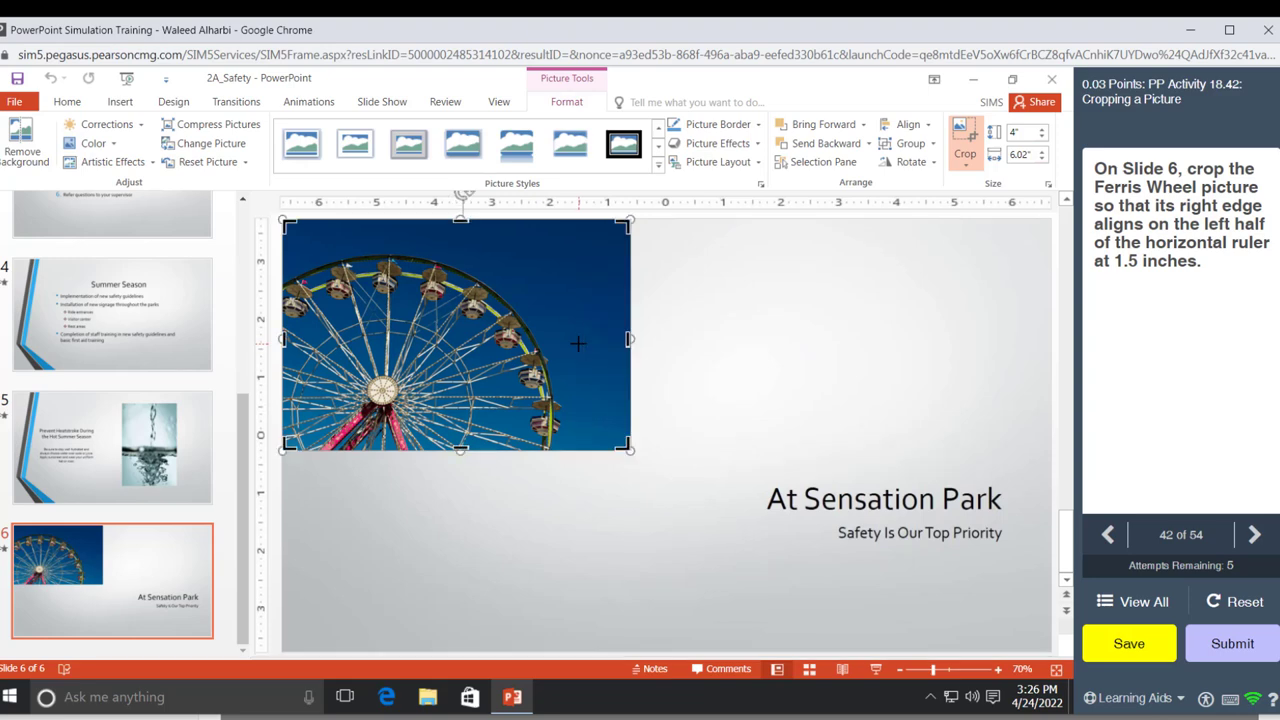
click(962, 132)
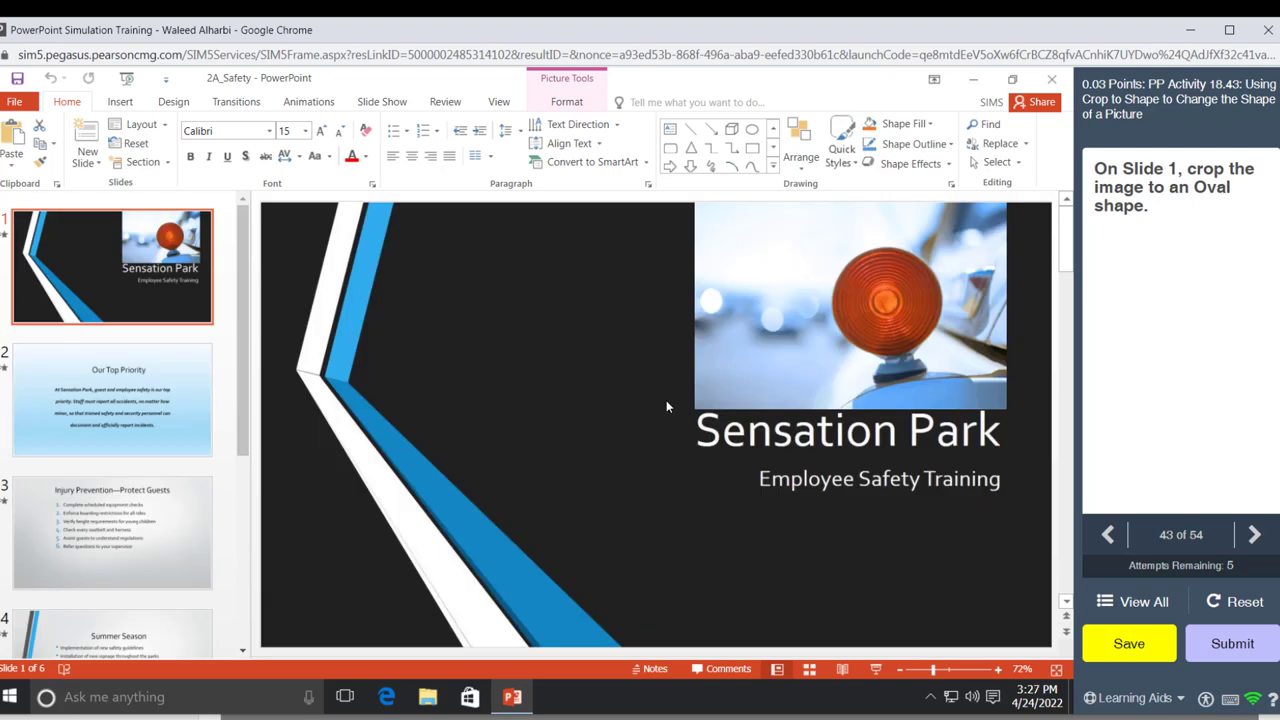
Use Crop to Shape to crop the slide 1 picture to the Oval basic shape
click(897, 333)
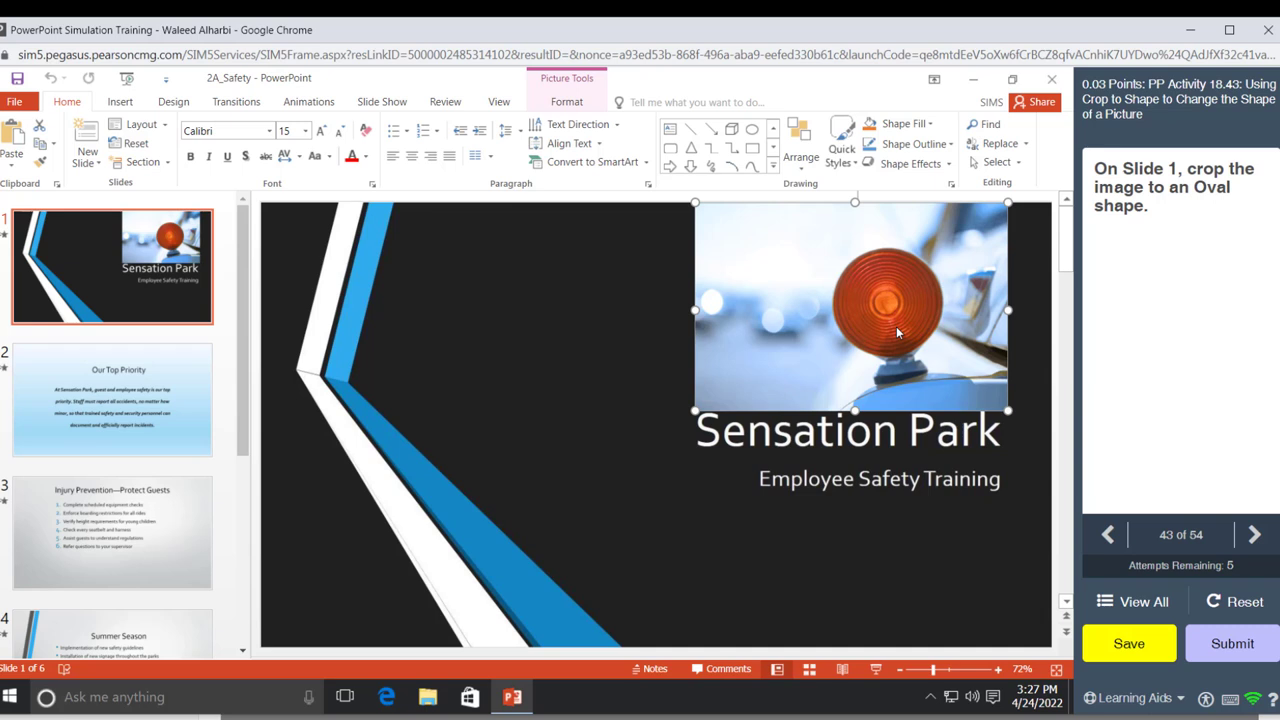
click(563, 111)
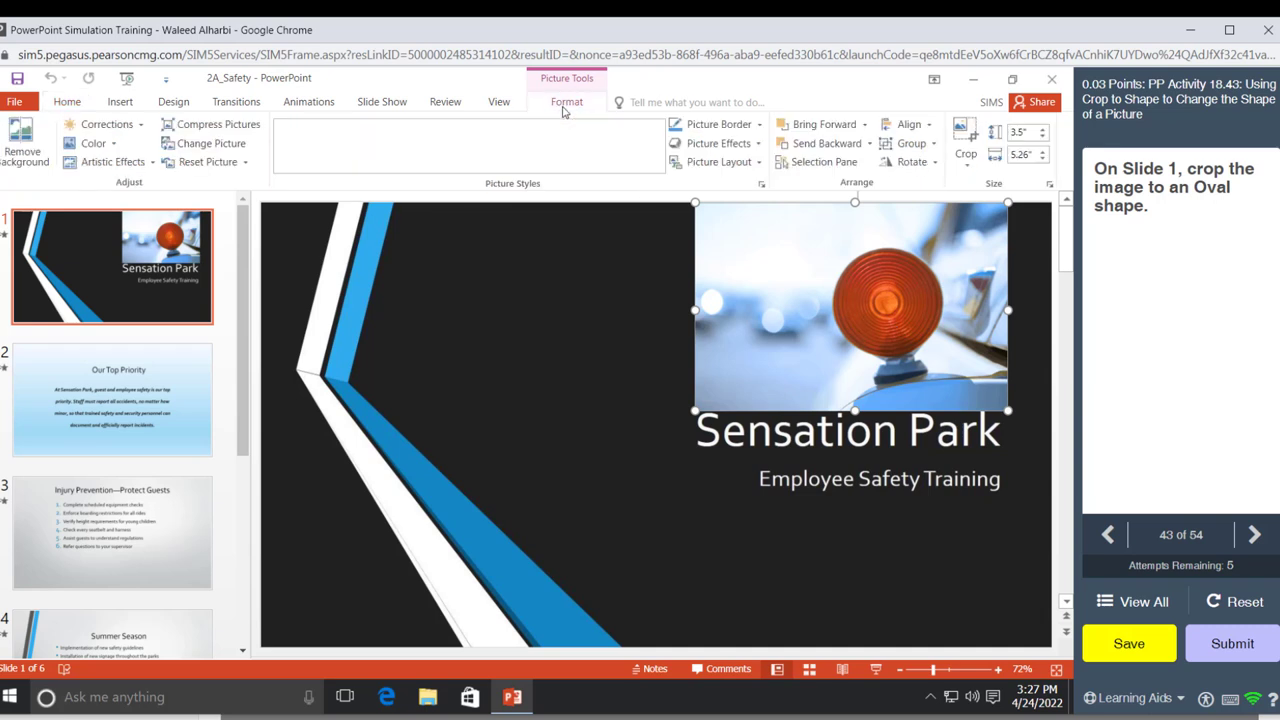
click(963, 165)
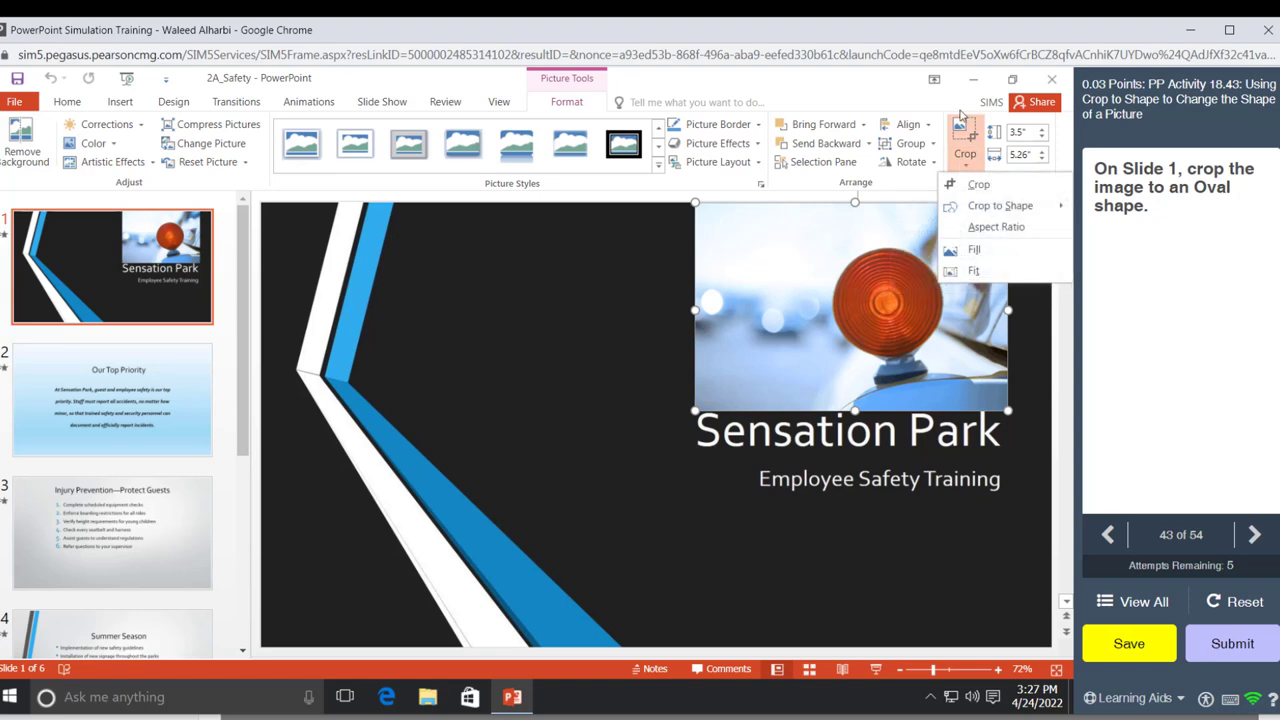
click(984, 210)
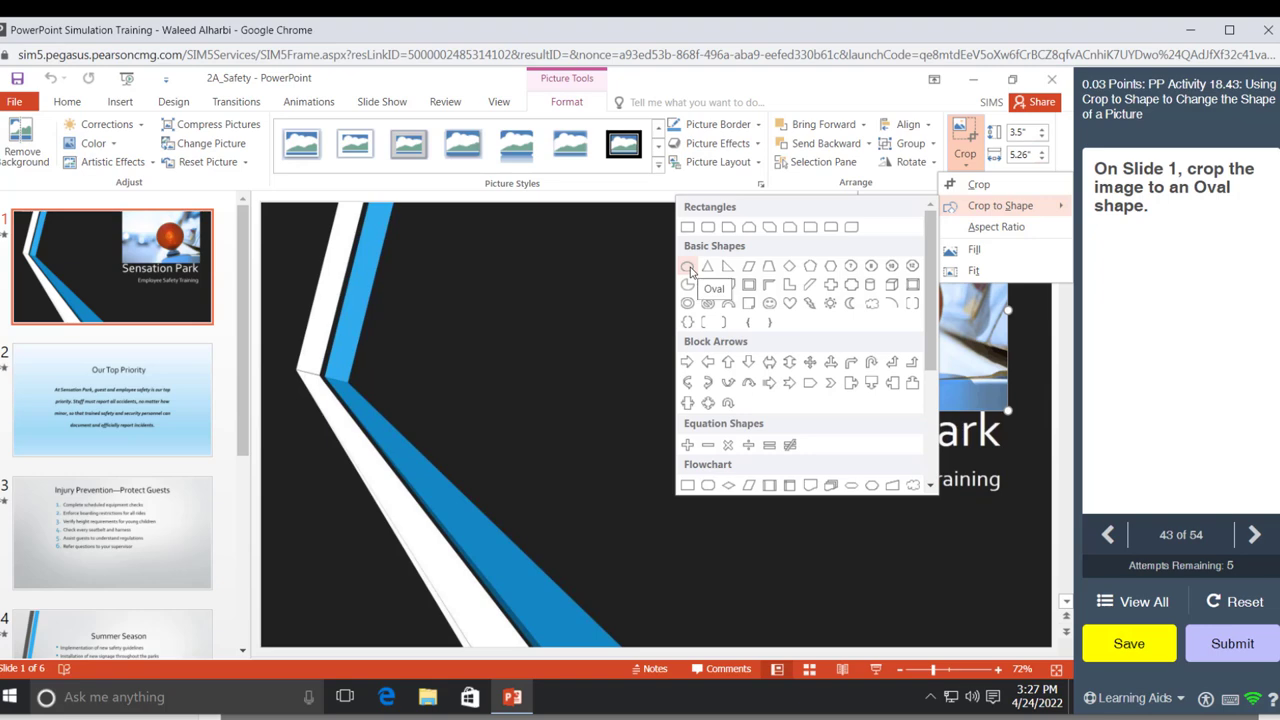
click(688, 268)
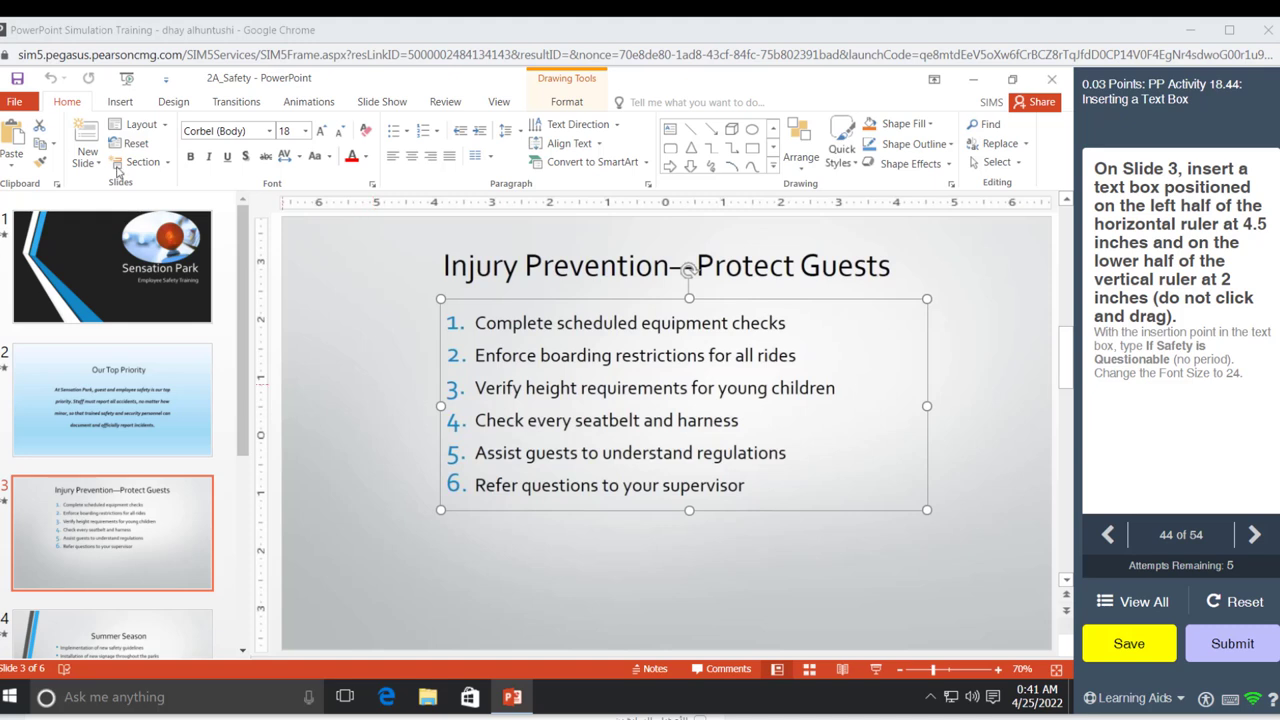
Insert an empty text box on slide 3 at 4.5 inches left and 2 inches down
click(120, 102)
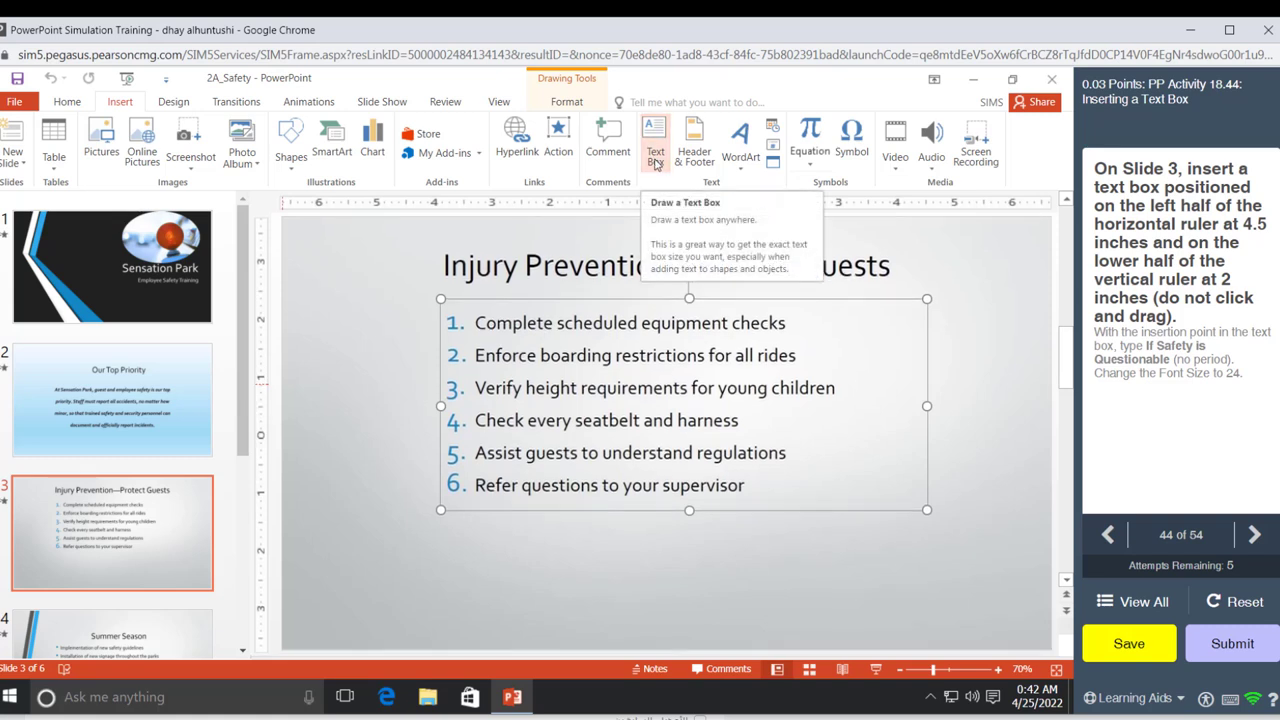
click(656, 163)
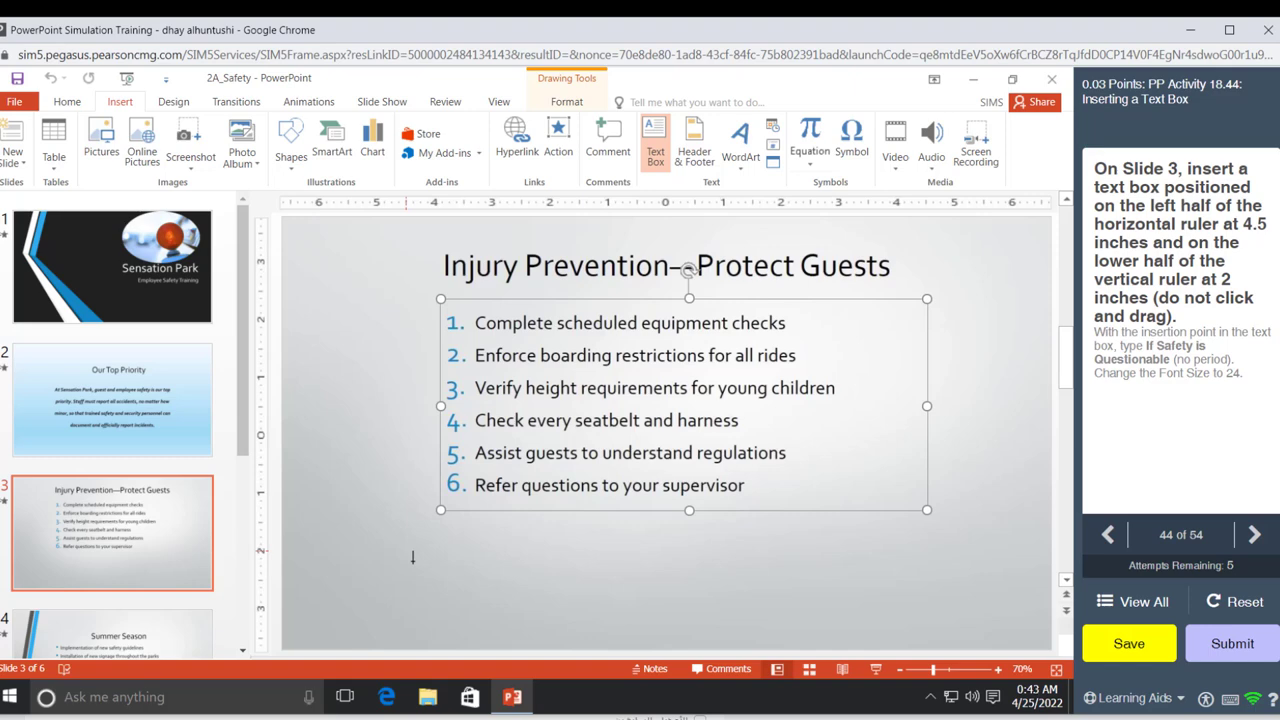
click(412, 557)
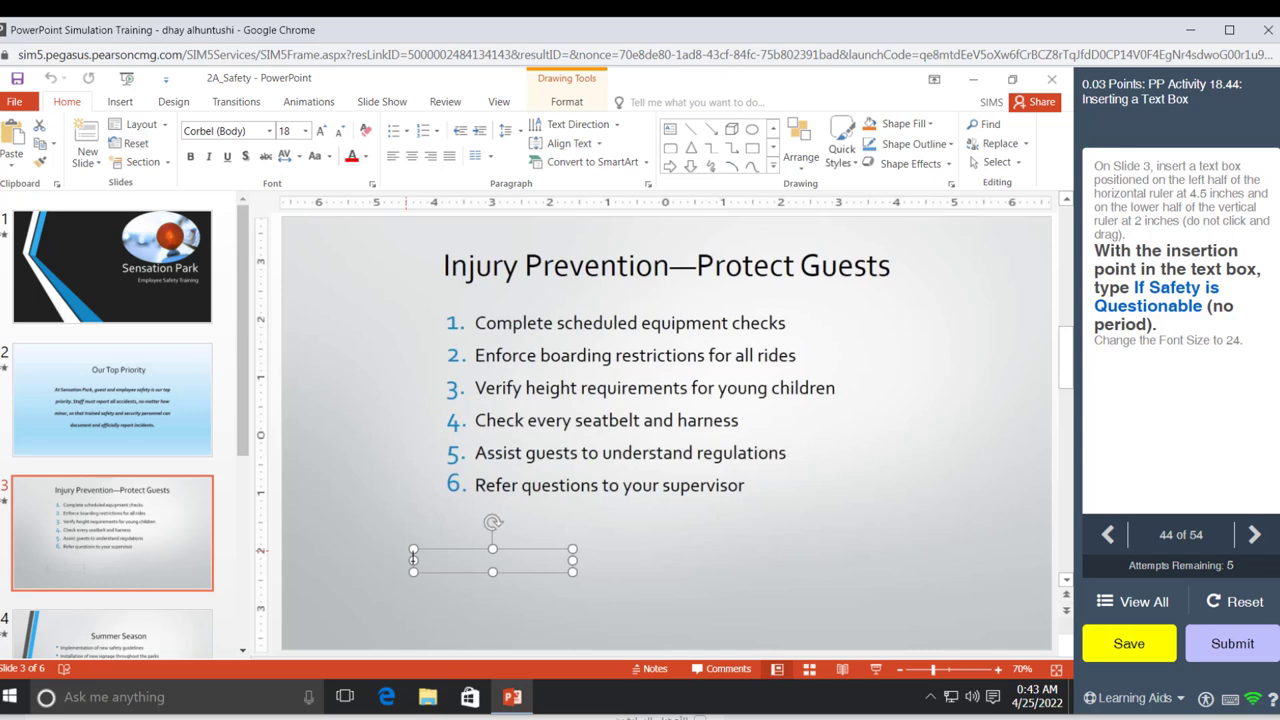
Type 'If Safety is Questionable' in the text box and set its font size to 24
text(If)
text( S)
text(af)
text(ety)
text( is)
text( Questio)
text(nab)
text(le)
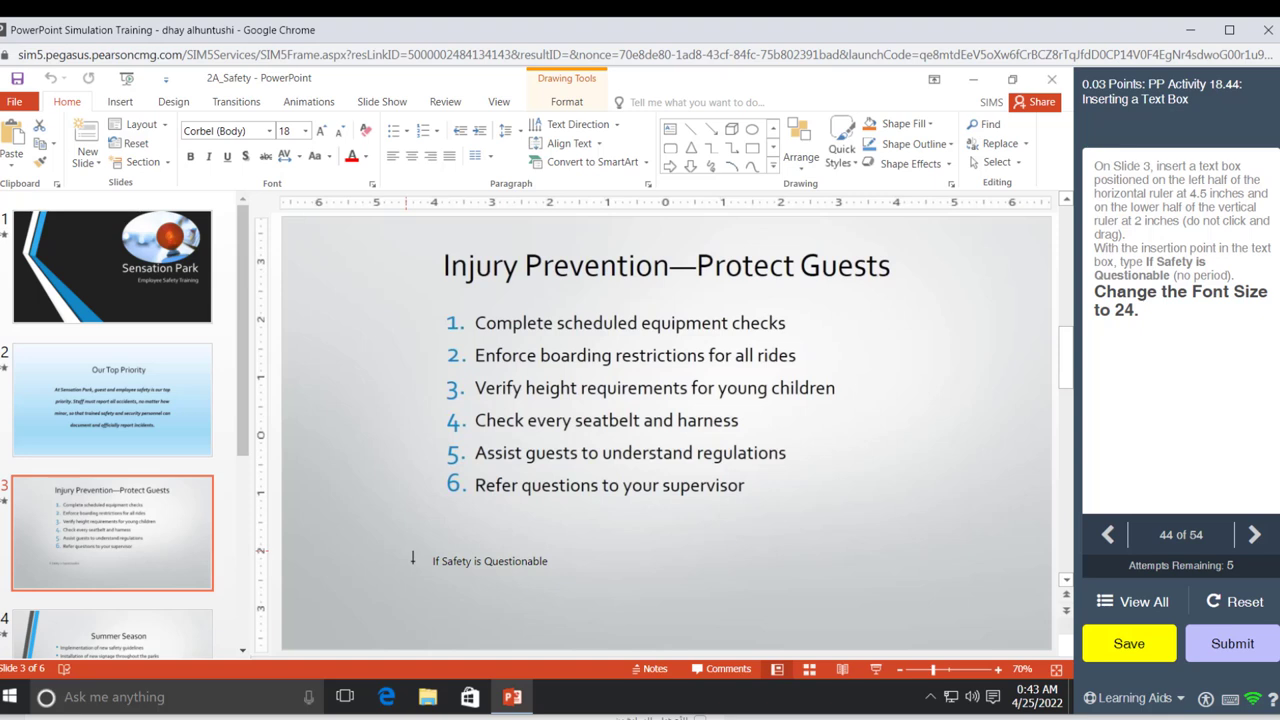
click(484, 562)
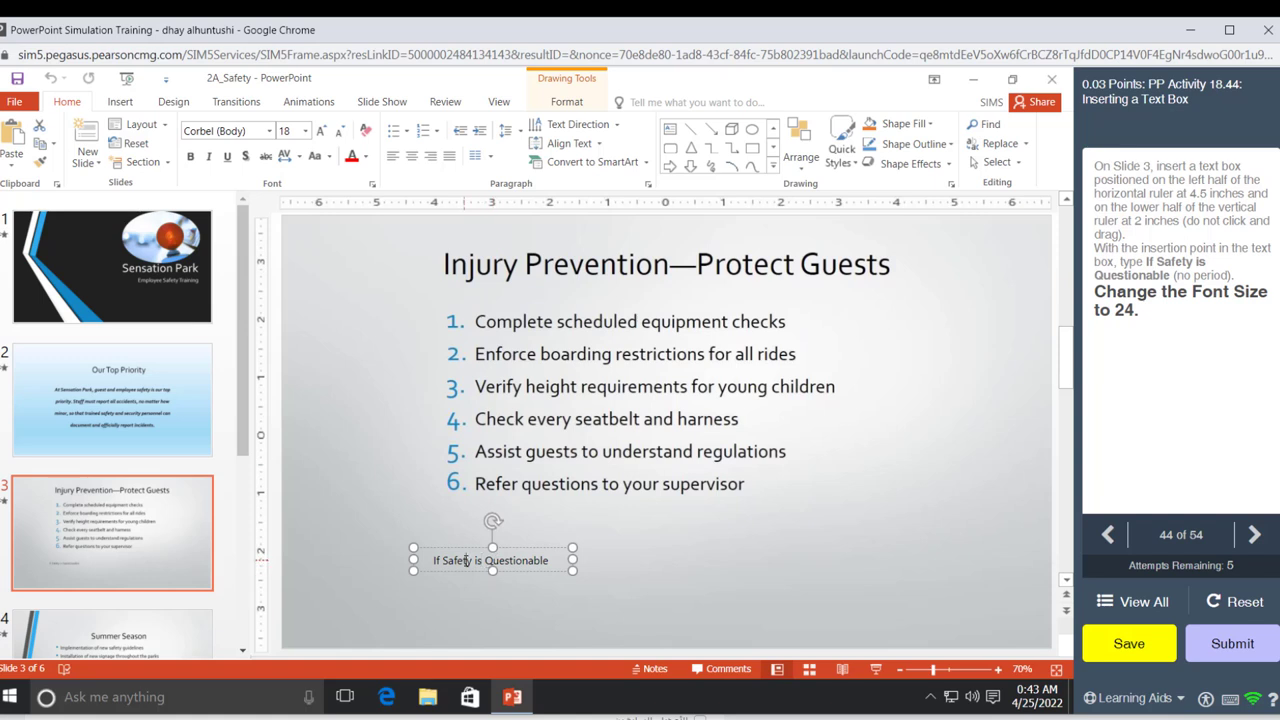
triple_click(484, 561)
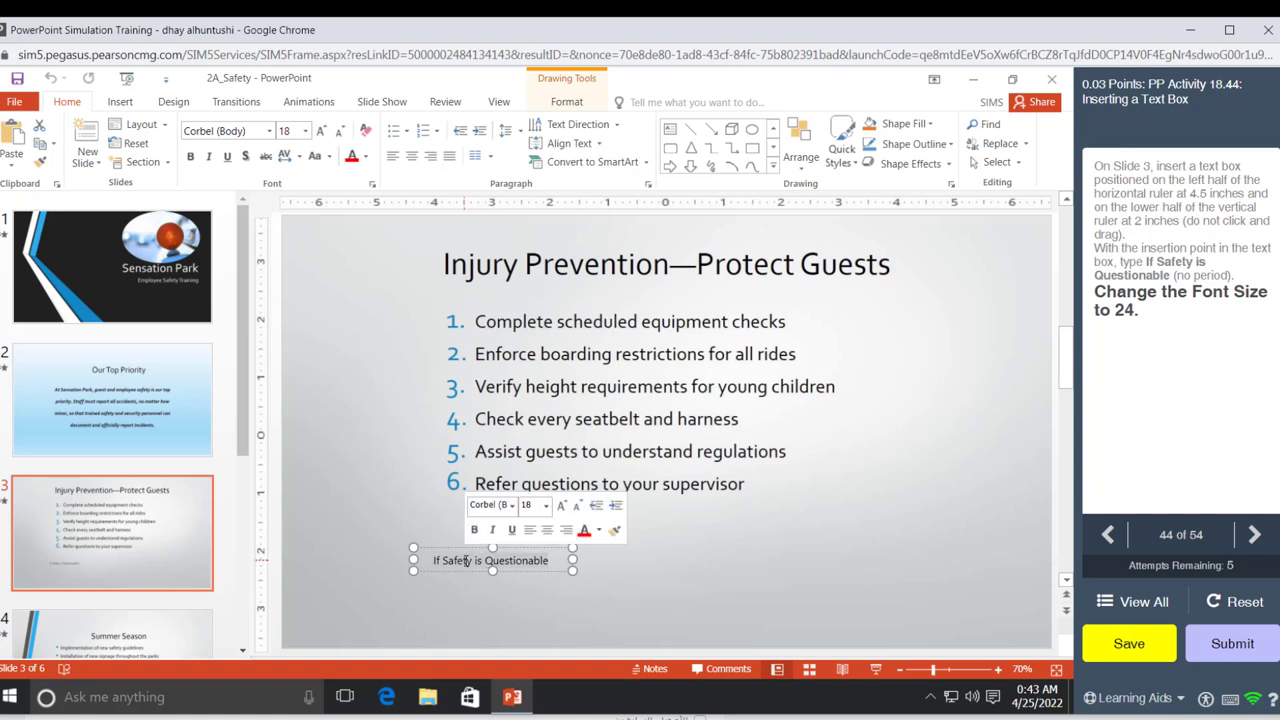
click(290, 131)
text(24)
key(Escape)
text(24)
key(Return)
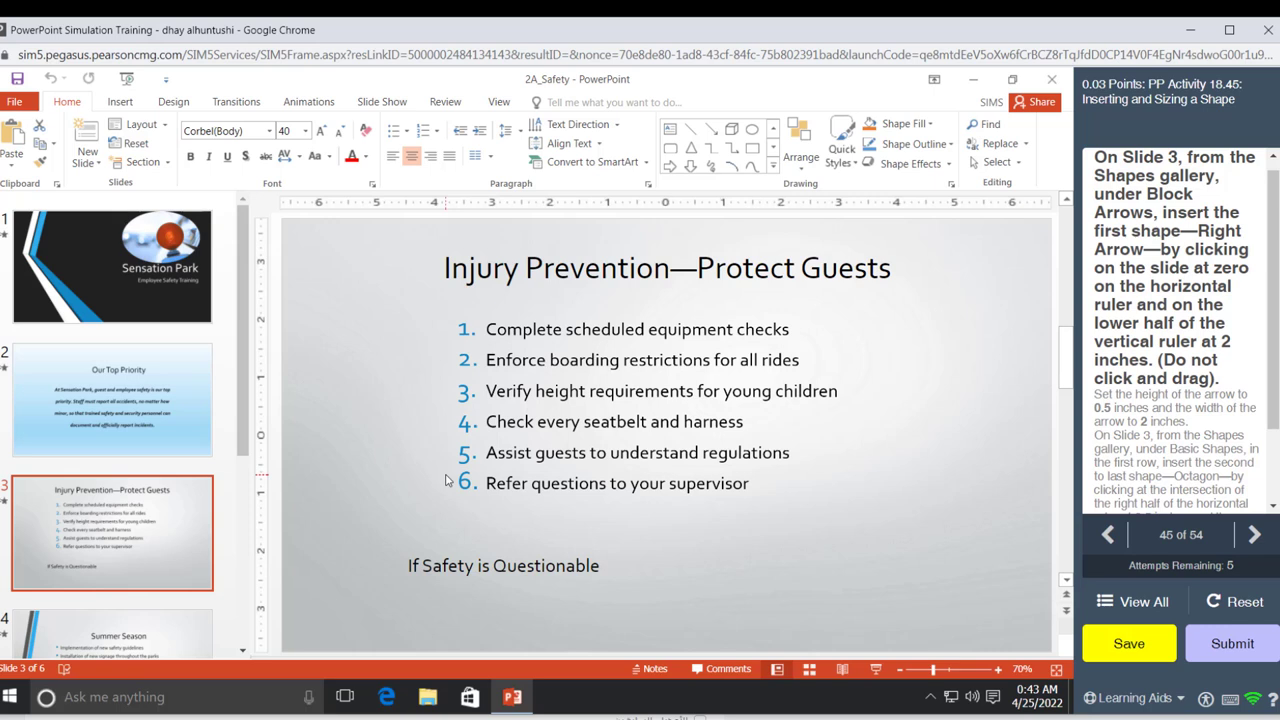
Draw a Block Arrows Right Arrow on slide 3 at 0 horizontally and 2 inches down
click(120, 103)
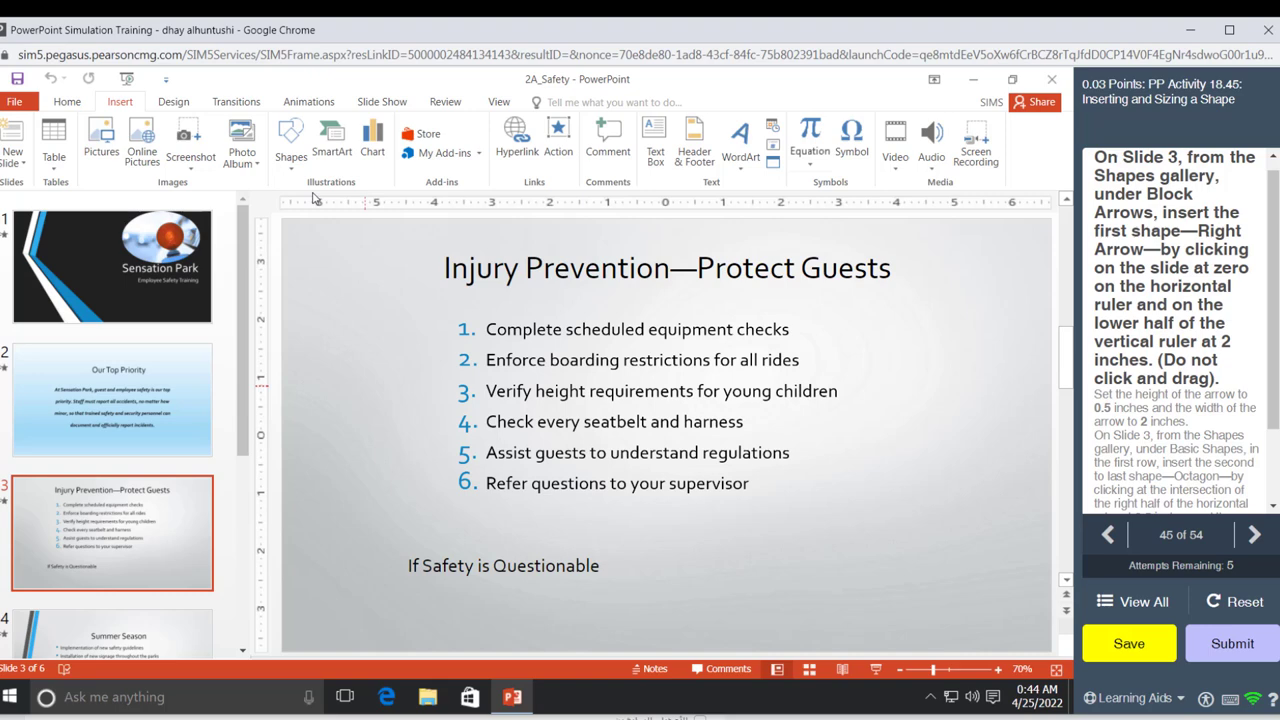
click(291, 160)
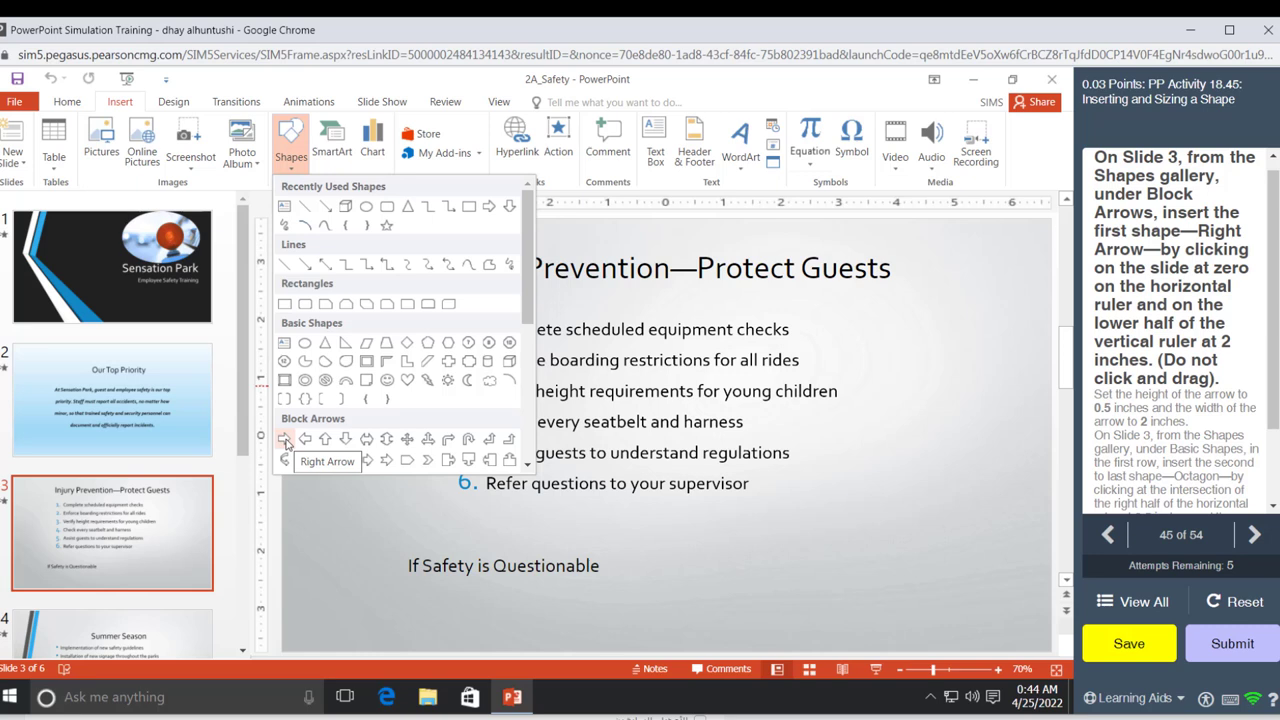
click(285, 442)
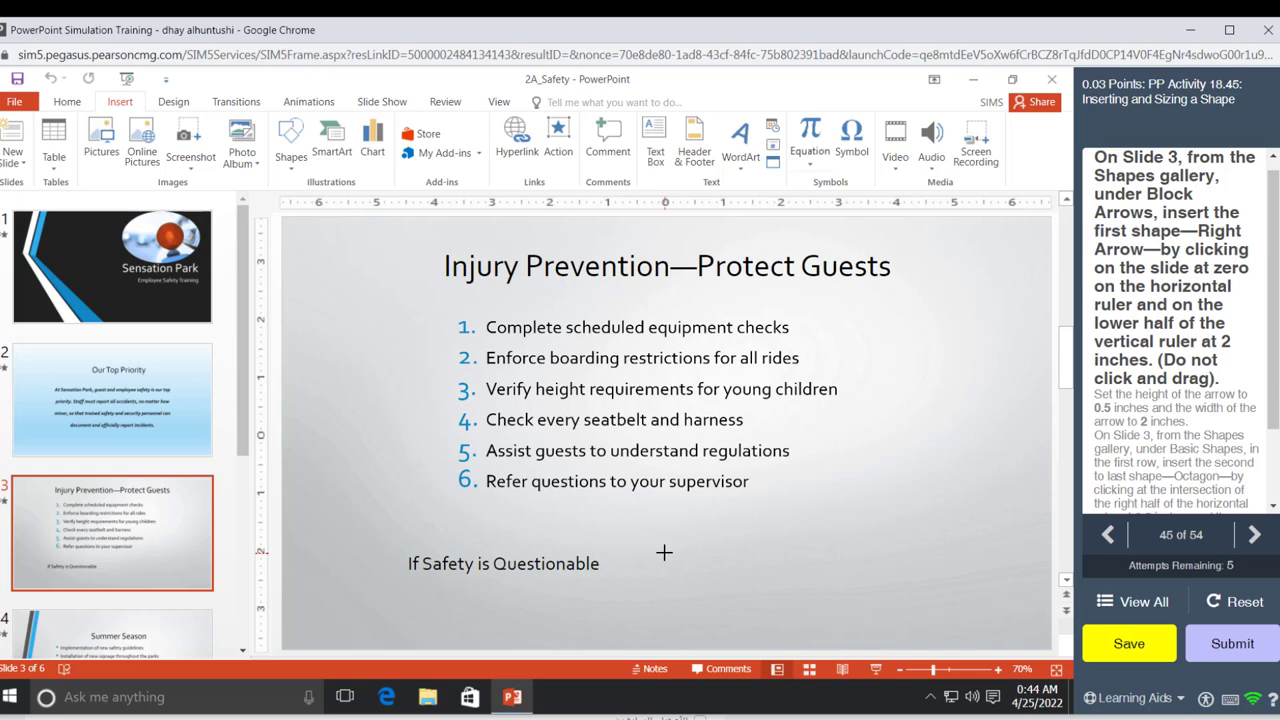
click(664, 552)
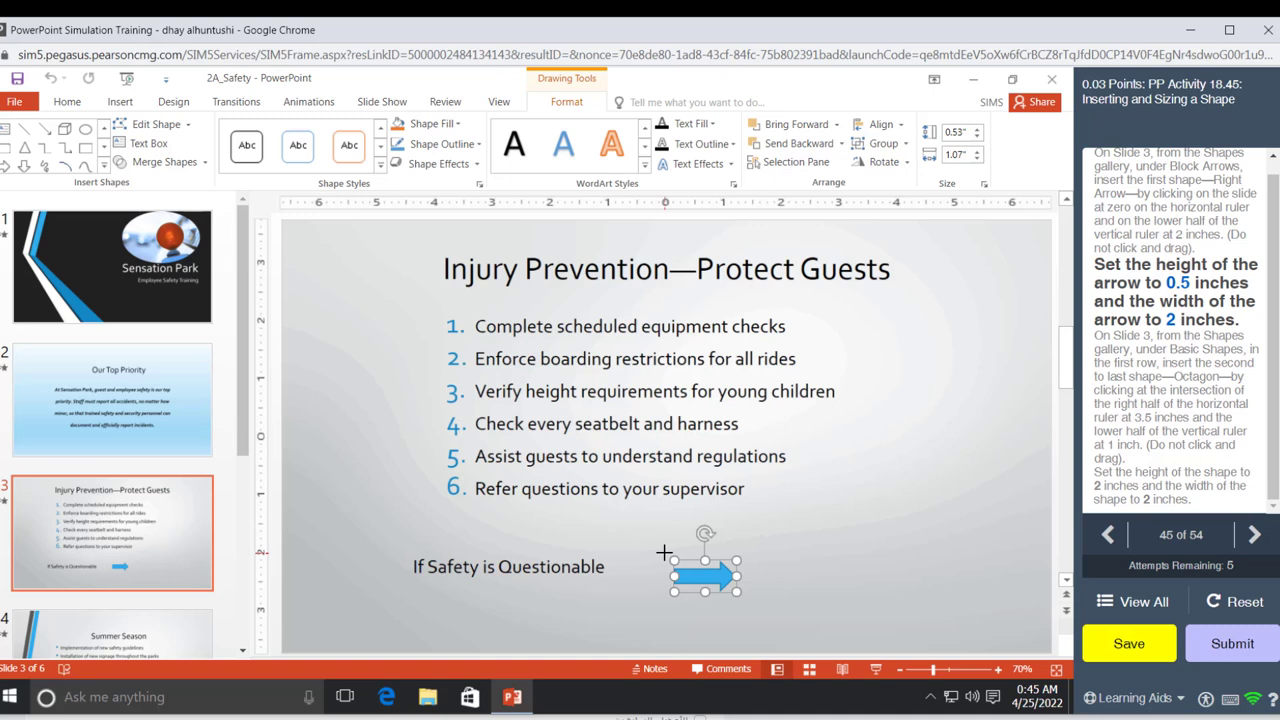
Resize the right arrow to 0.5" height and 2" width
click(959, 131)
text(0.)
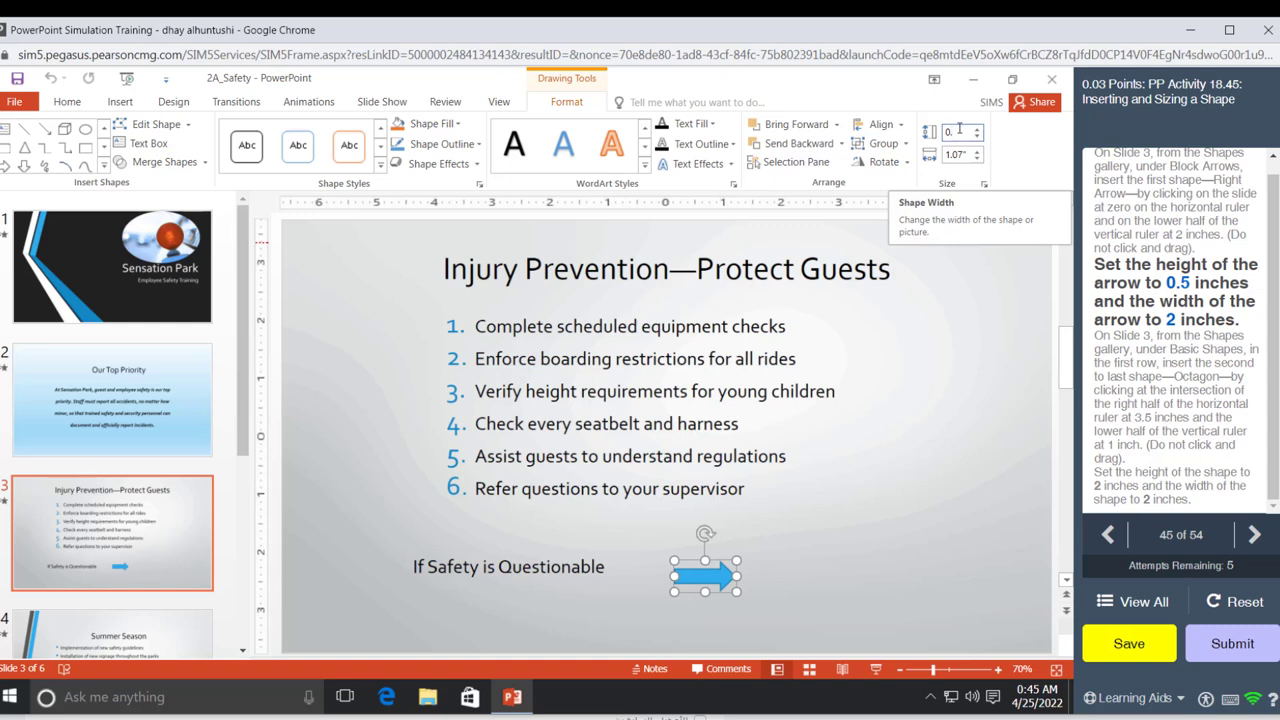
text(5)
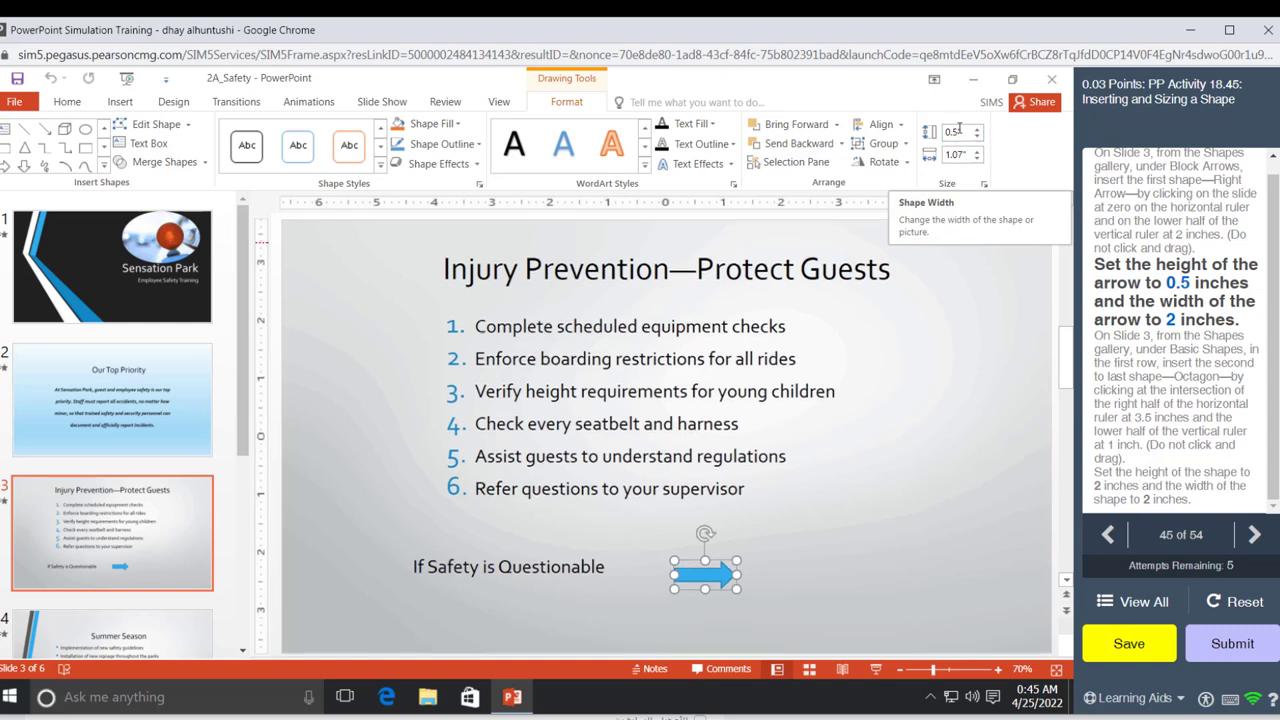
click(956, 153)
double_click(956, 153)
text(2)
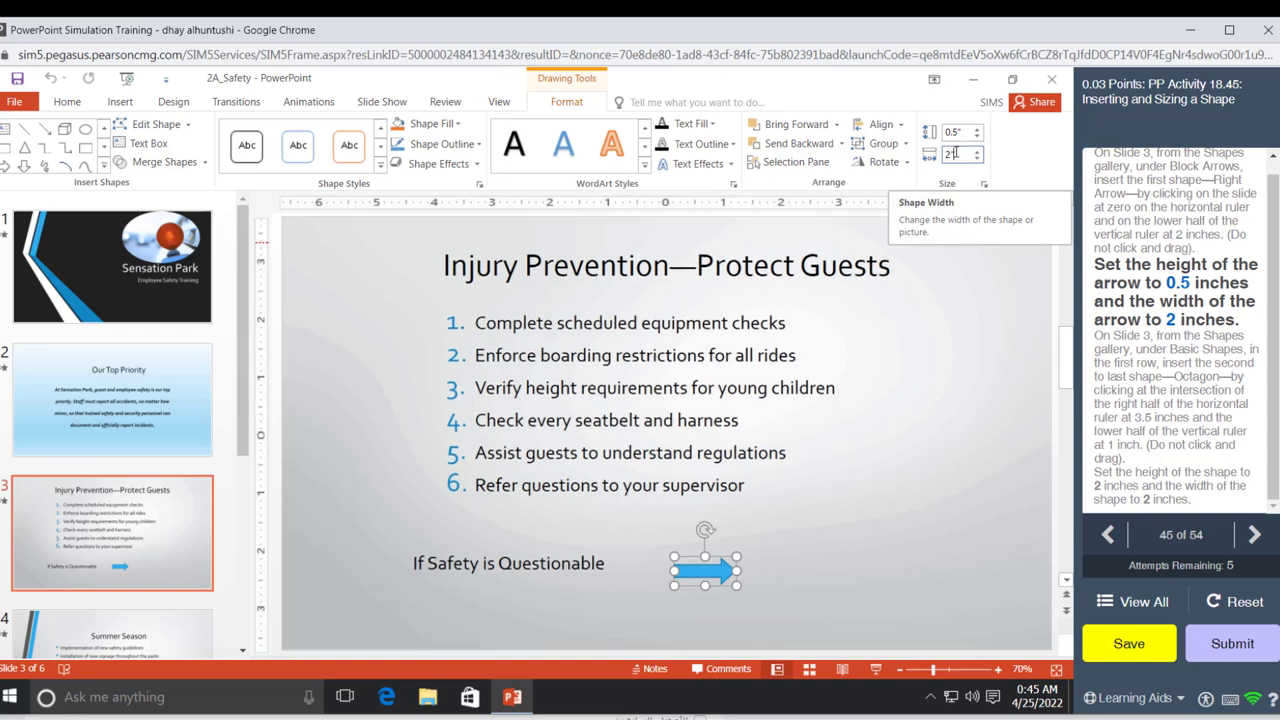
key(Return)
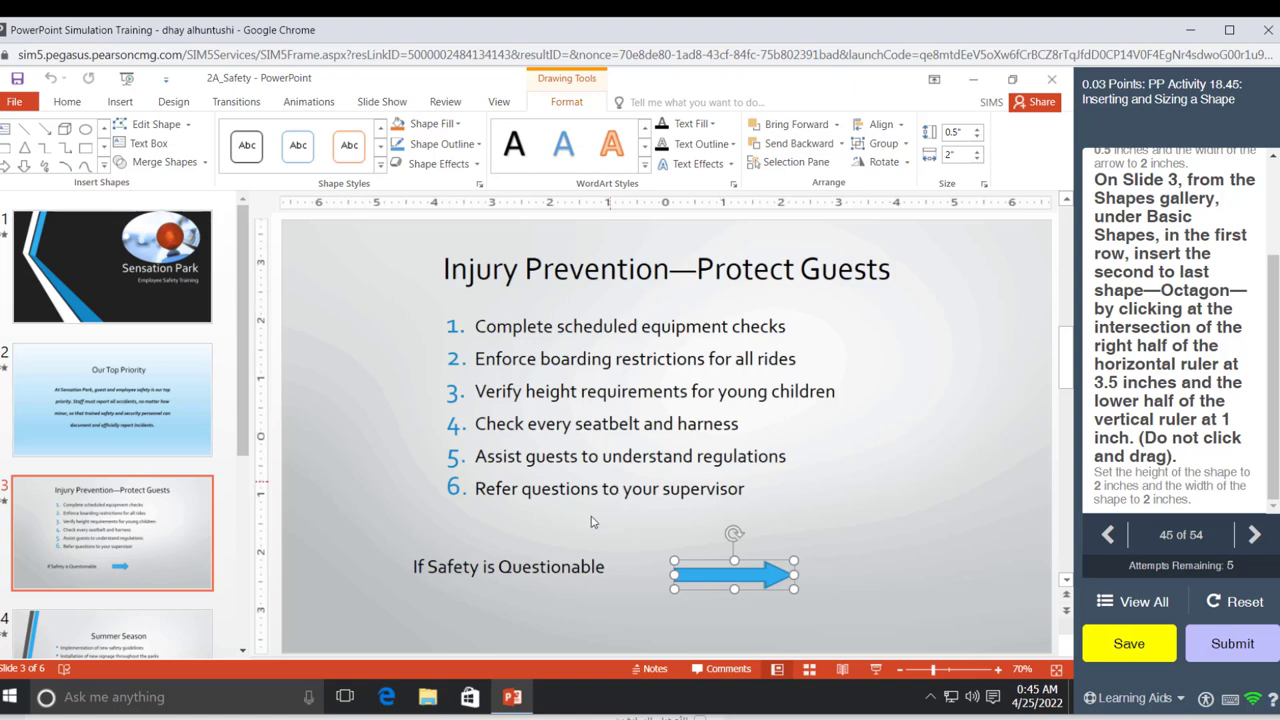
Draw a Basic Shapes Octagon on slide 3 at 3.5" horizontal, 1" vertical, beside the arrow
click(391, 484)
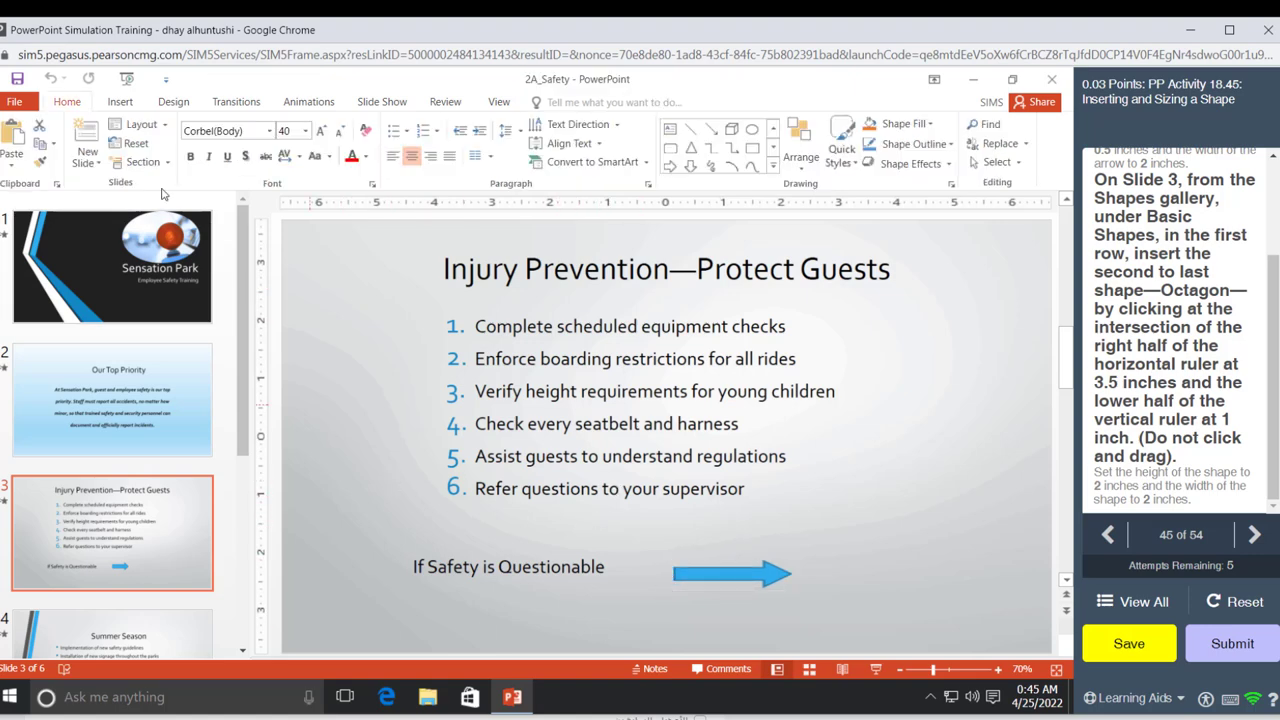
click(119, 102)
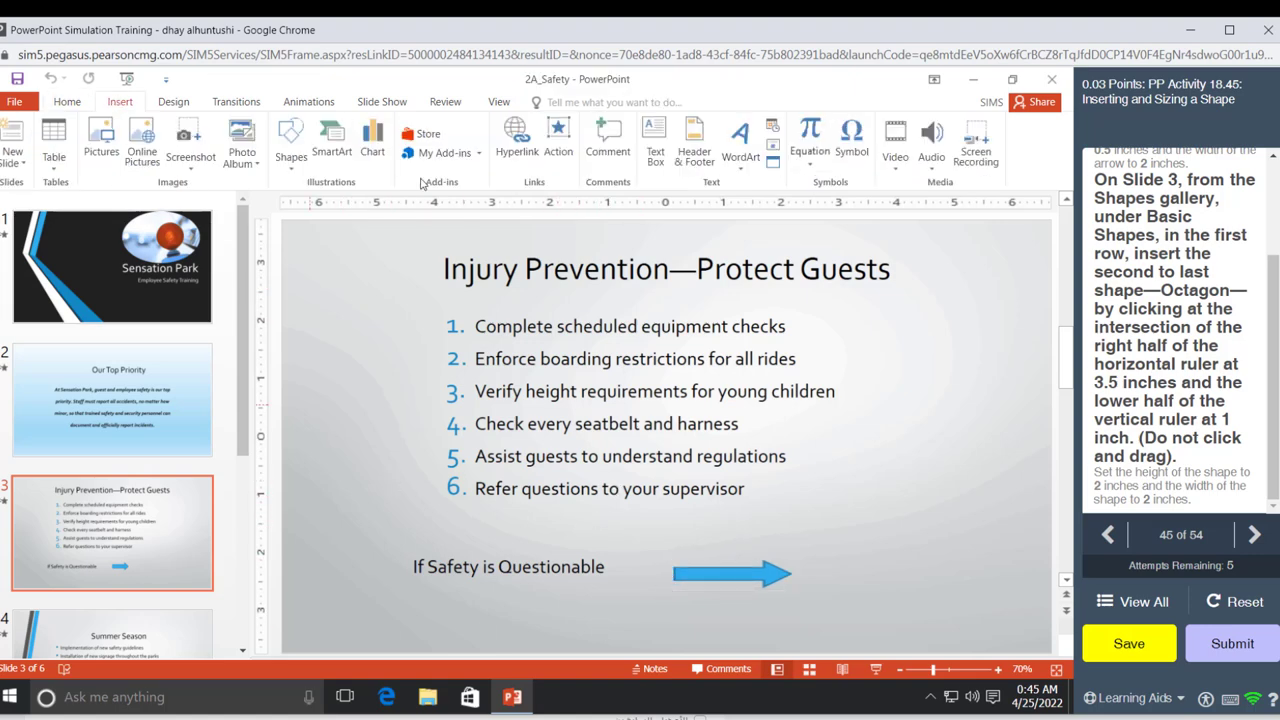
click(291, 160)
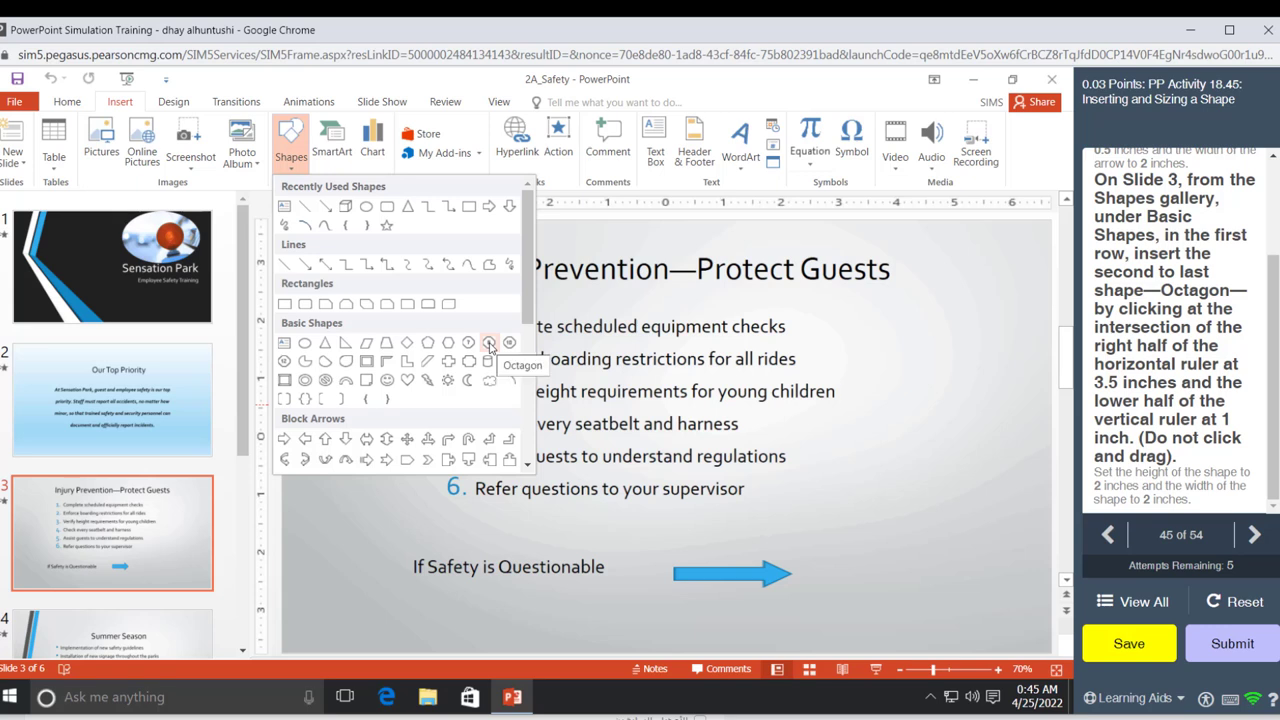
click(489, 343)
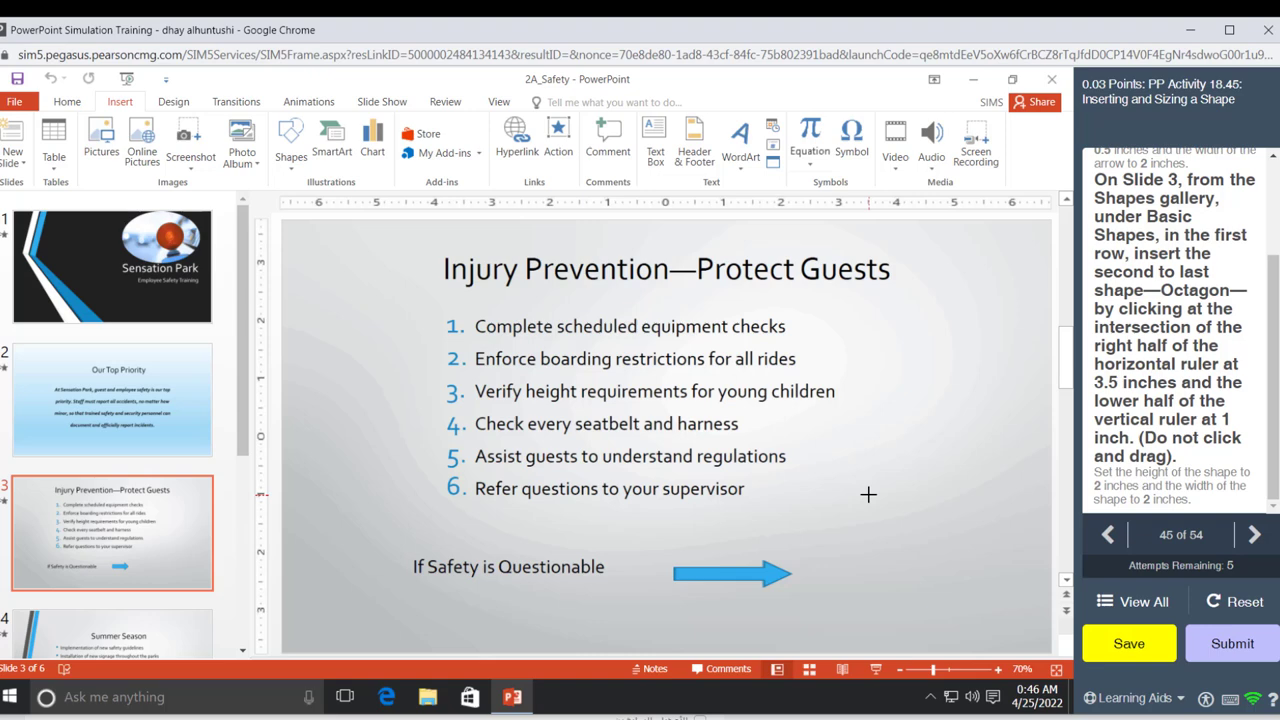
click(868, 494)
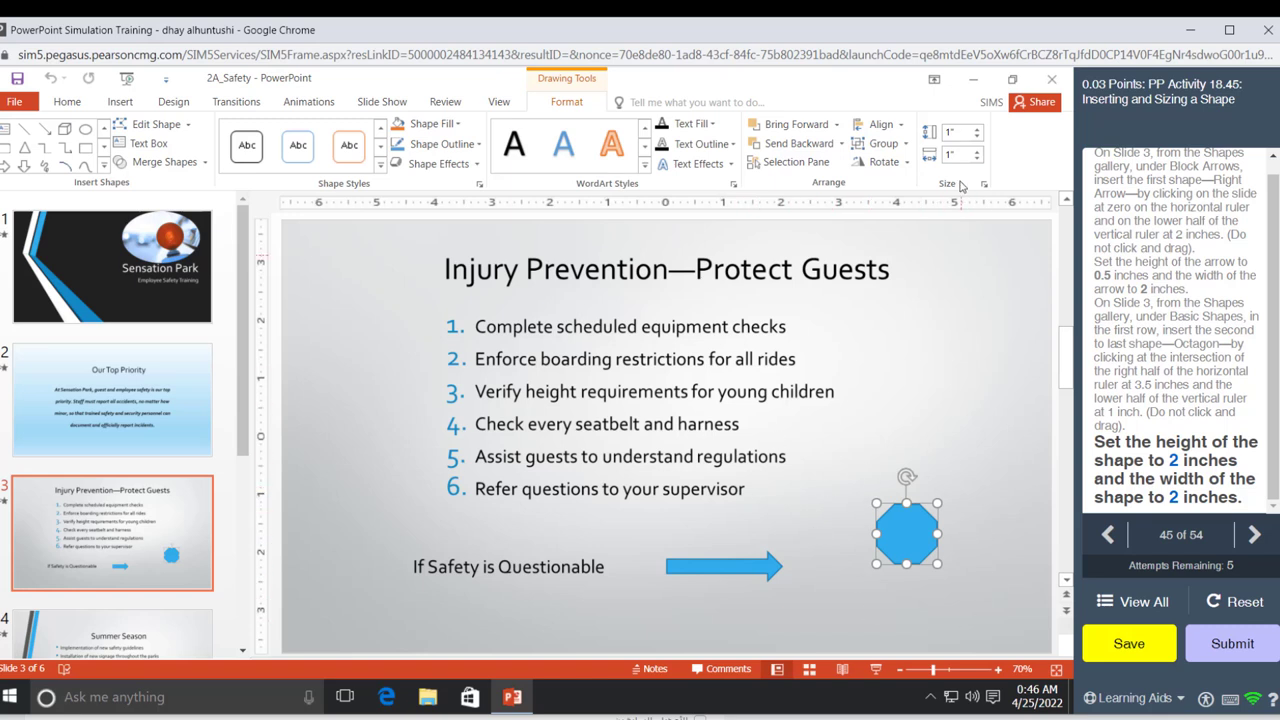
Set the octagon's Shape Height and Shape Width to 2" each
click(955, 133)
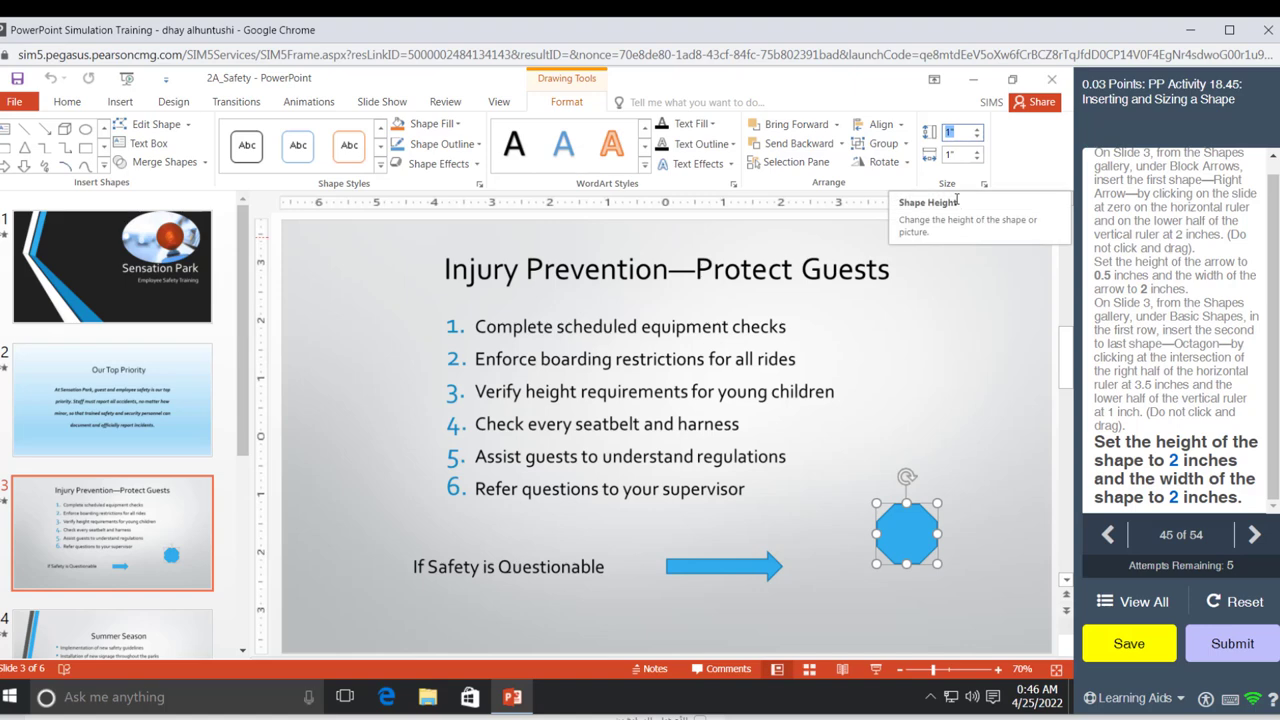
text(2)
key(Return)
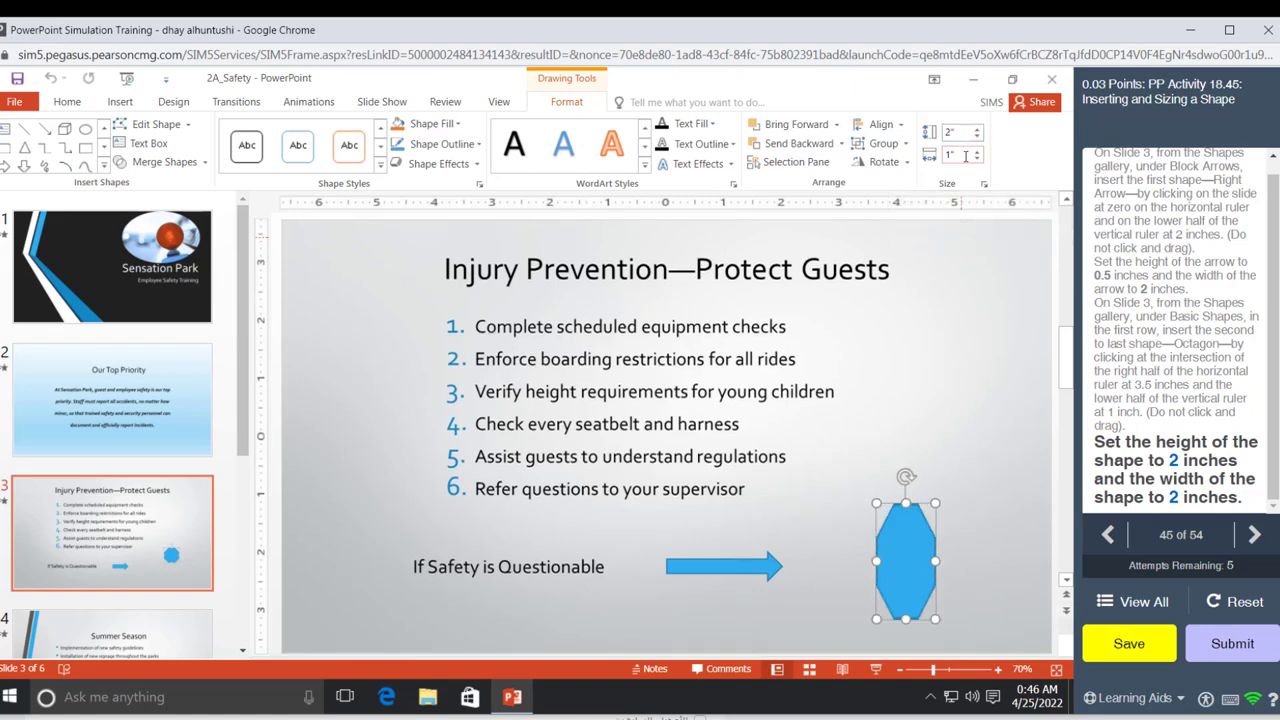
click(964, 155)
text(2)
key(Return)
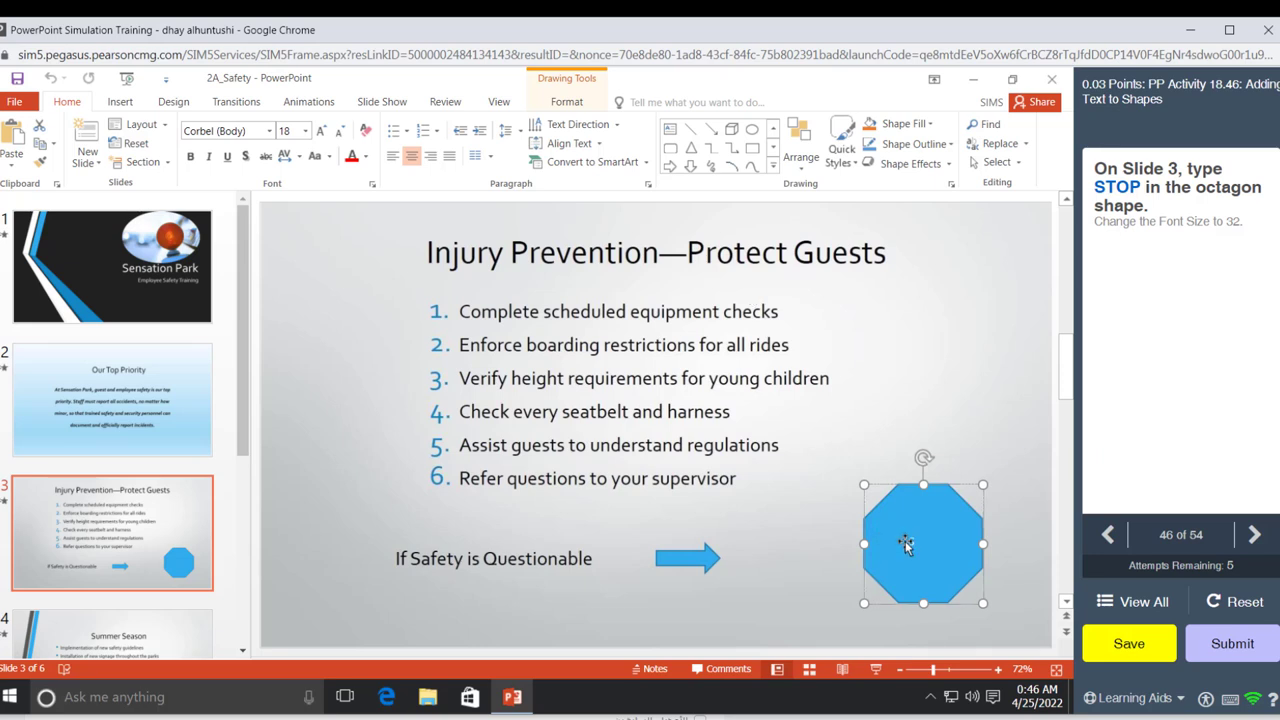
Type STOP in the octagon and set its font size to 32 pt
text(S)
text(TOP)
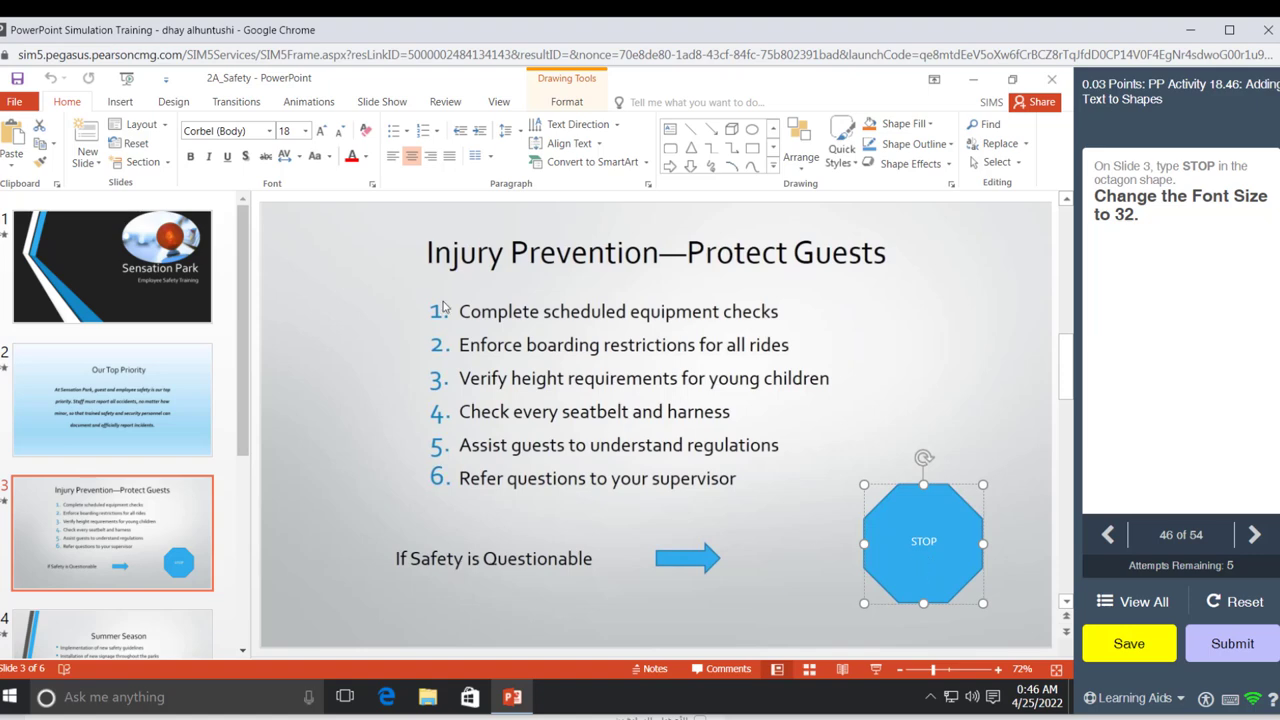
click(288, 131)
text(32)
key(Return)
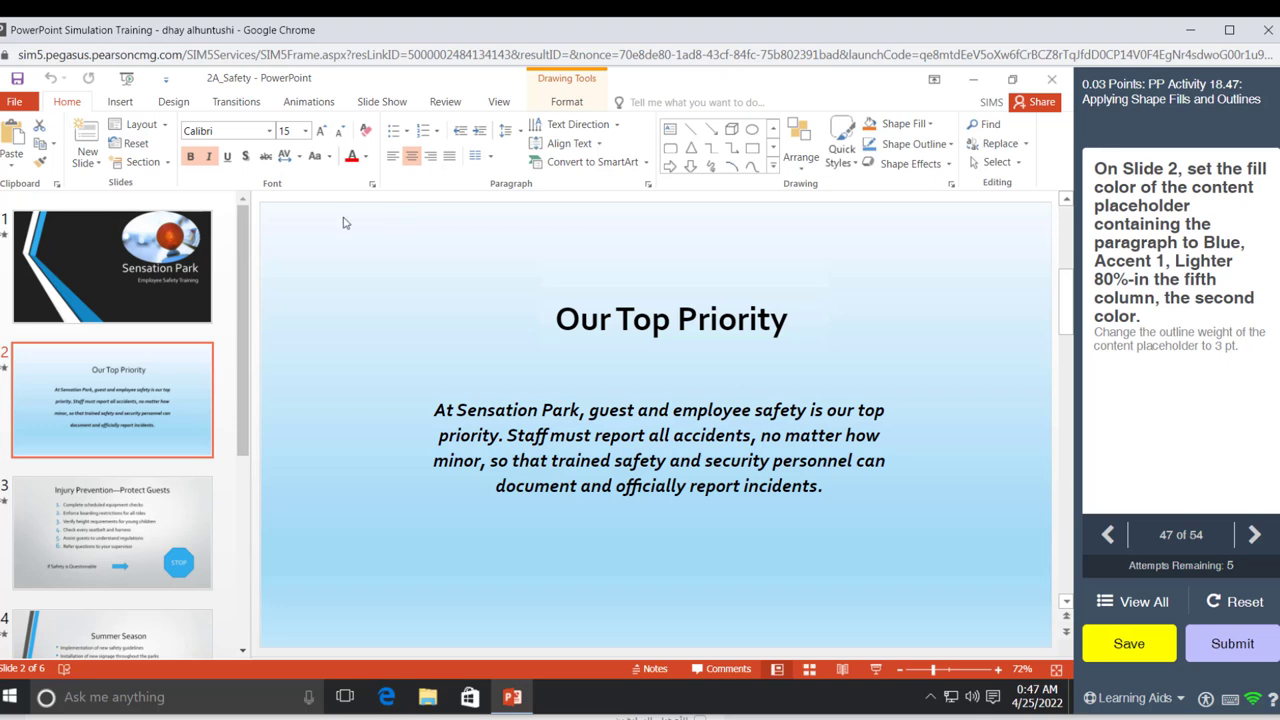
Go to Slide 2, Our Top Priority, and select its paragraph placeholder
click(115, 398)
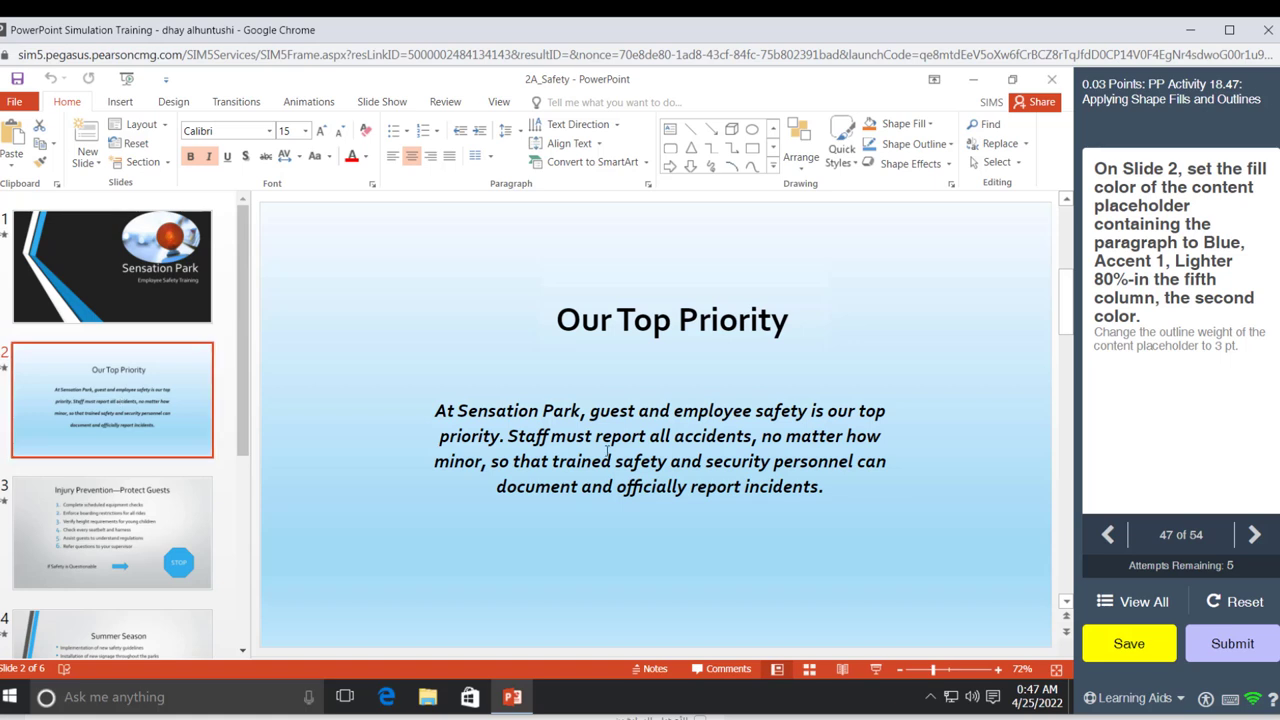
click(641, 458)
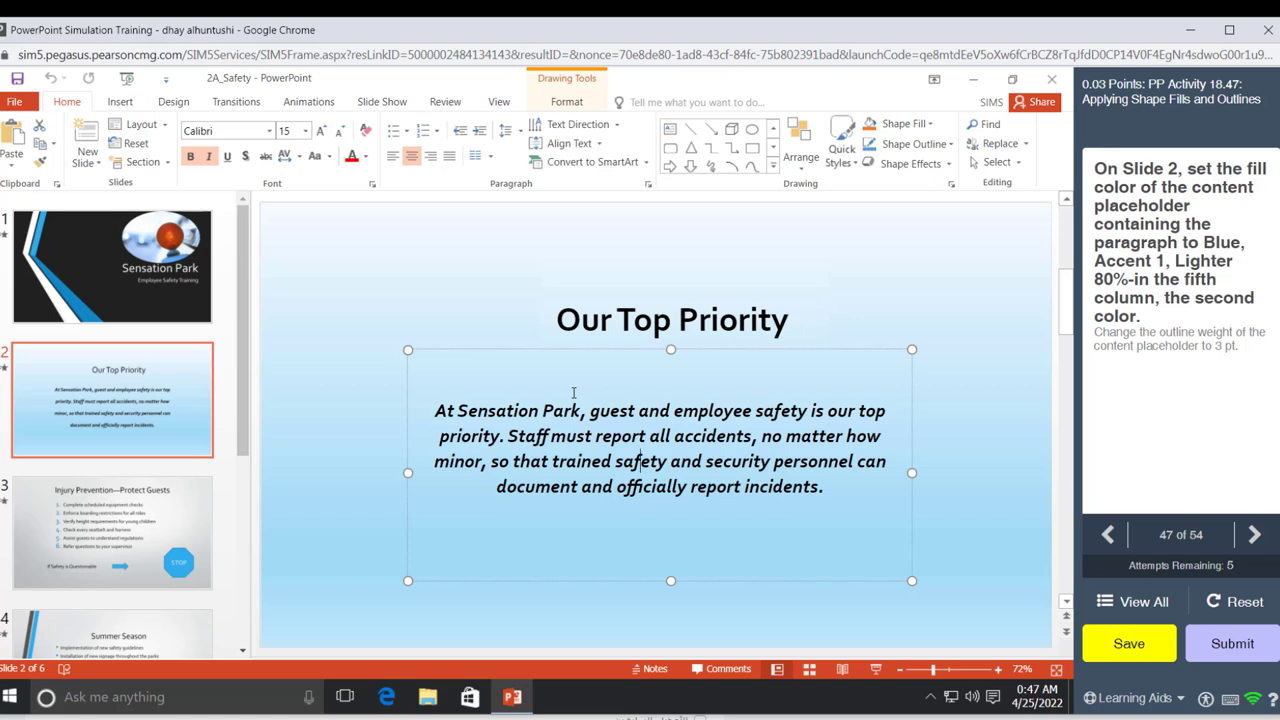
Through Format Shape, give the placeholder a solid Blue, Accent 1, Lighter 80% fill
right_click(622, 348)
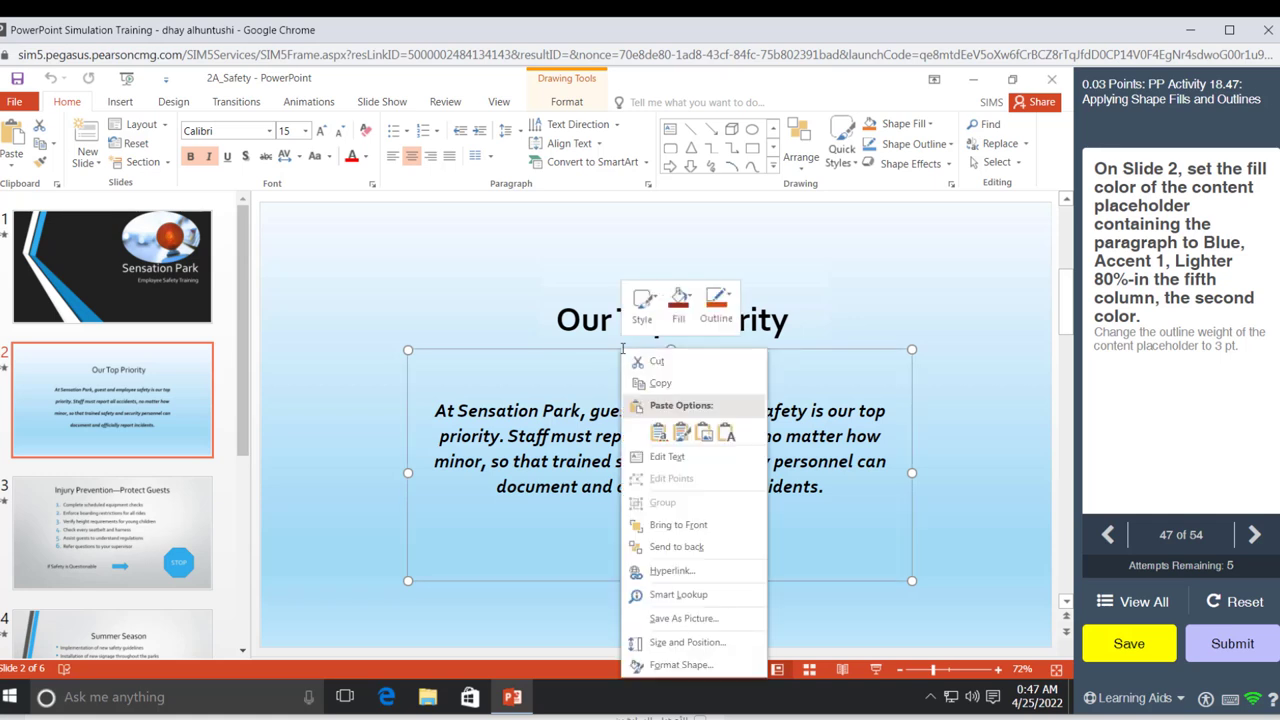
click(688, 666)
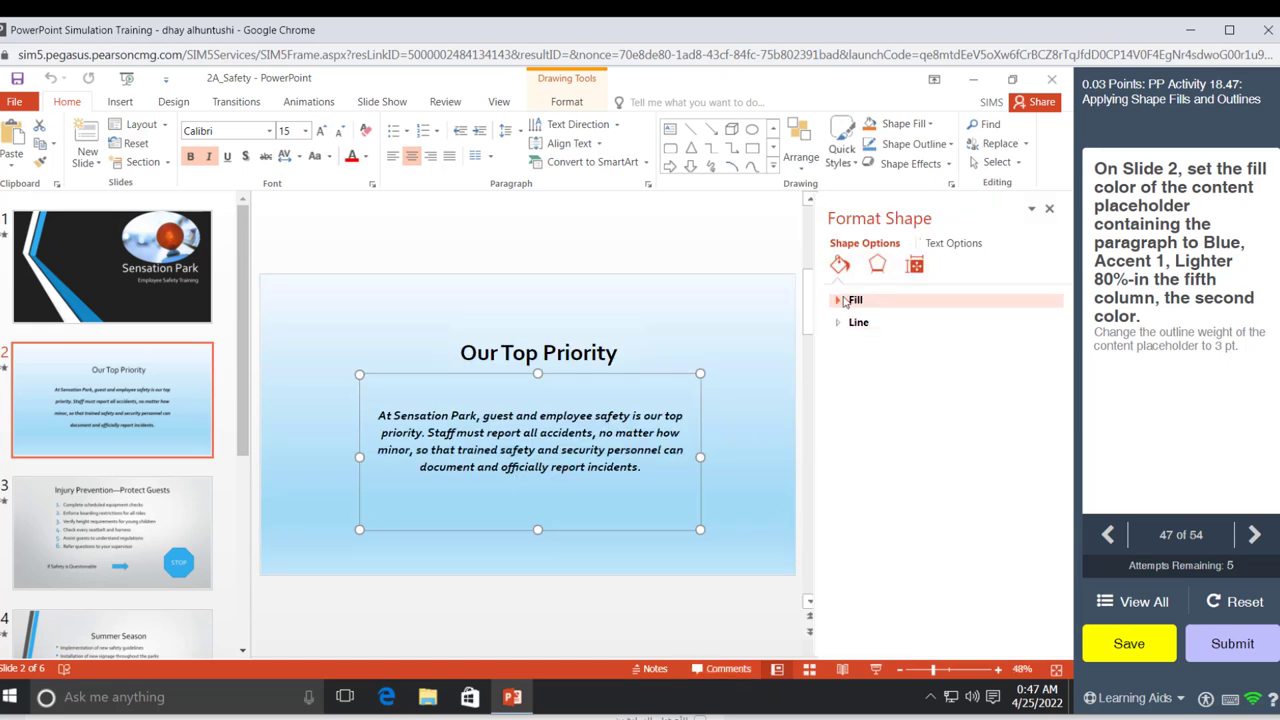
click(844, 301)
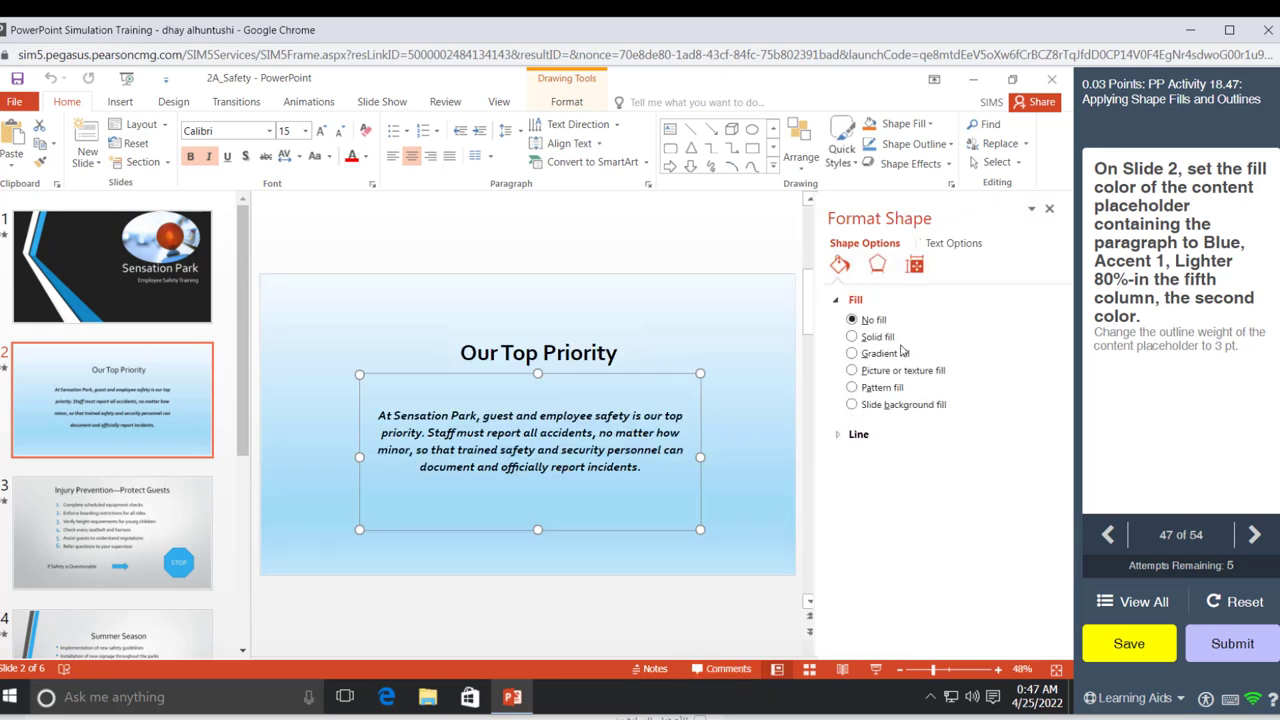
click(852, 336)
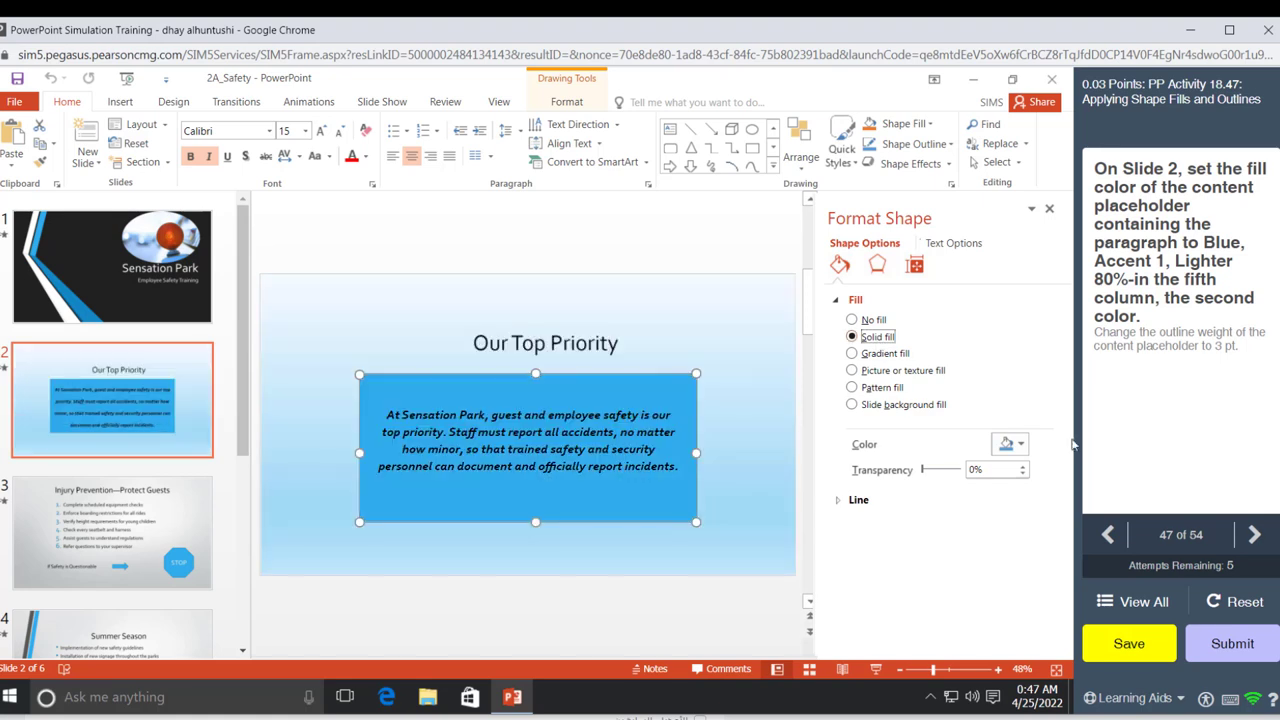
click(1021, 445)
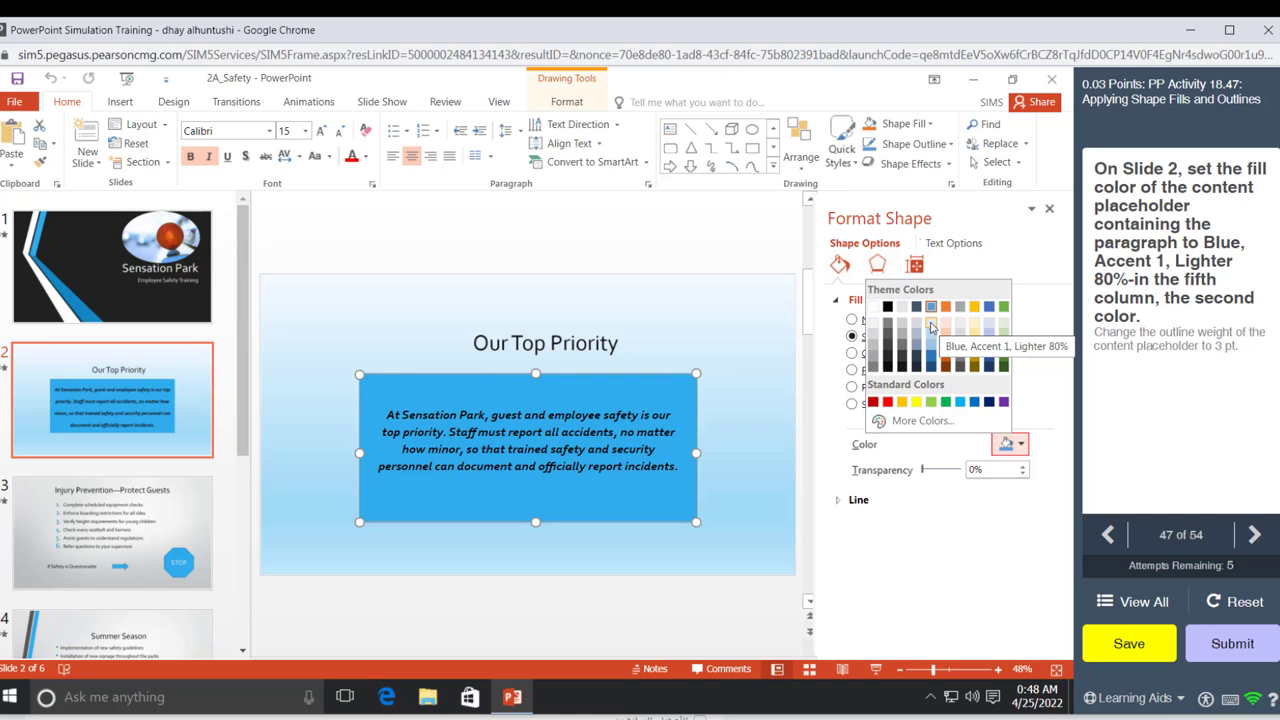
click(931, 326)
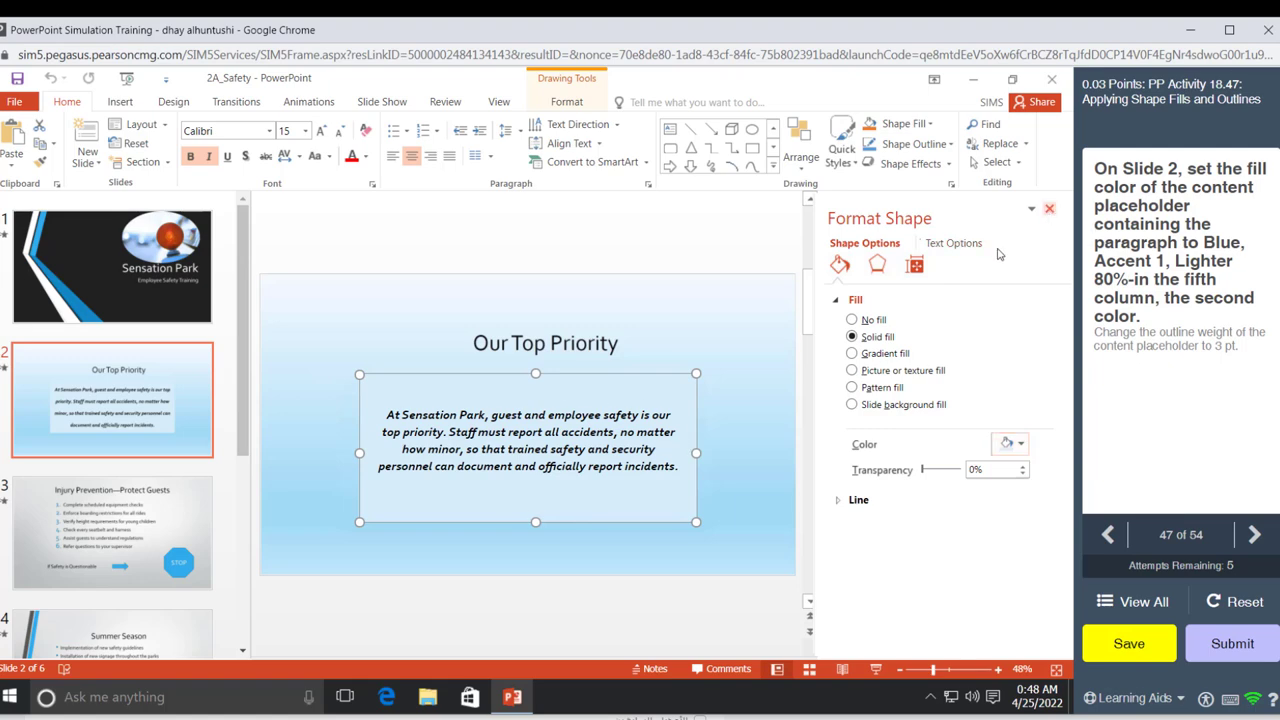
click(1049, 211)
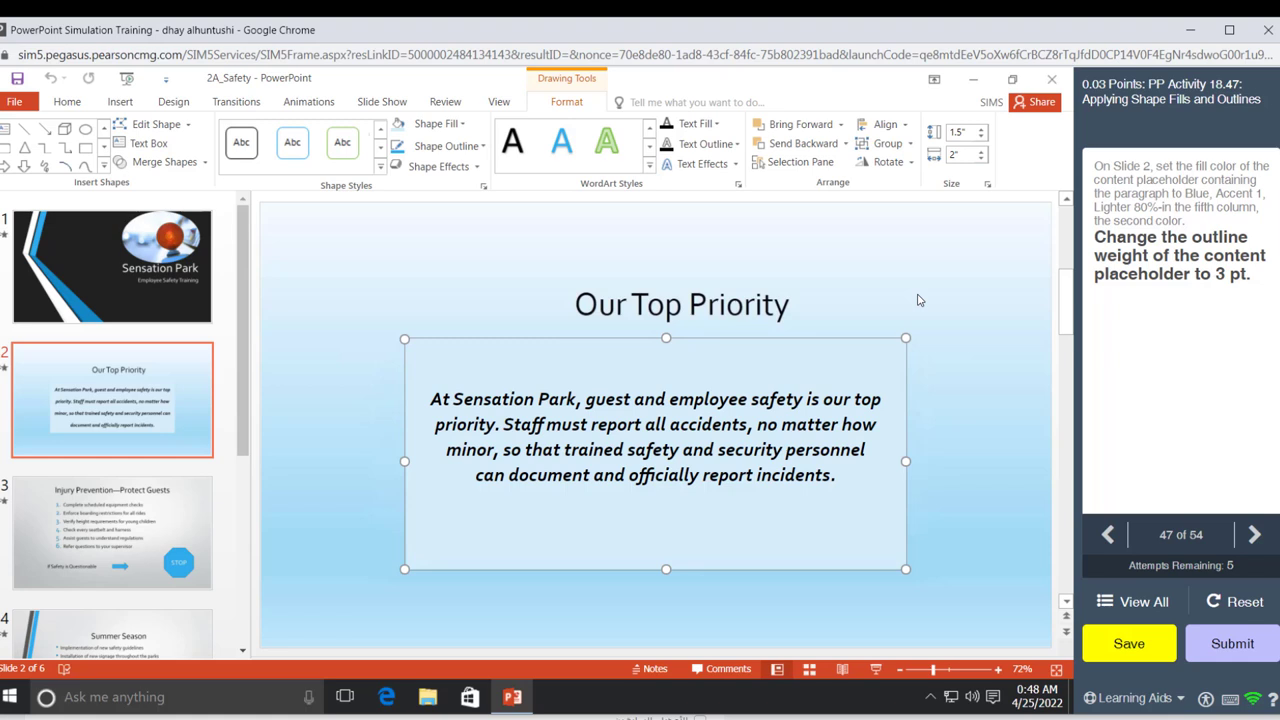
Set the placeholder's Shape Outline weight to 3 pt
click(455, 150)
mouse_move(500, 362)
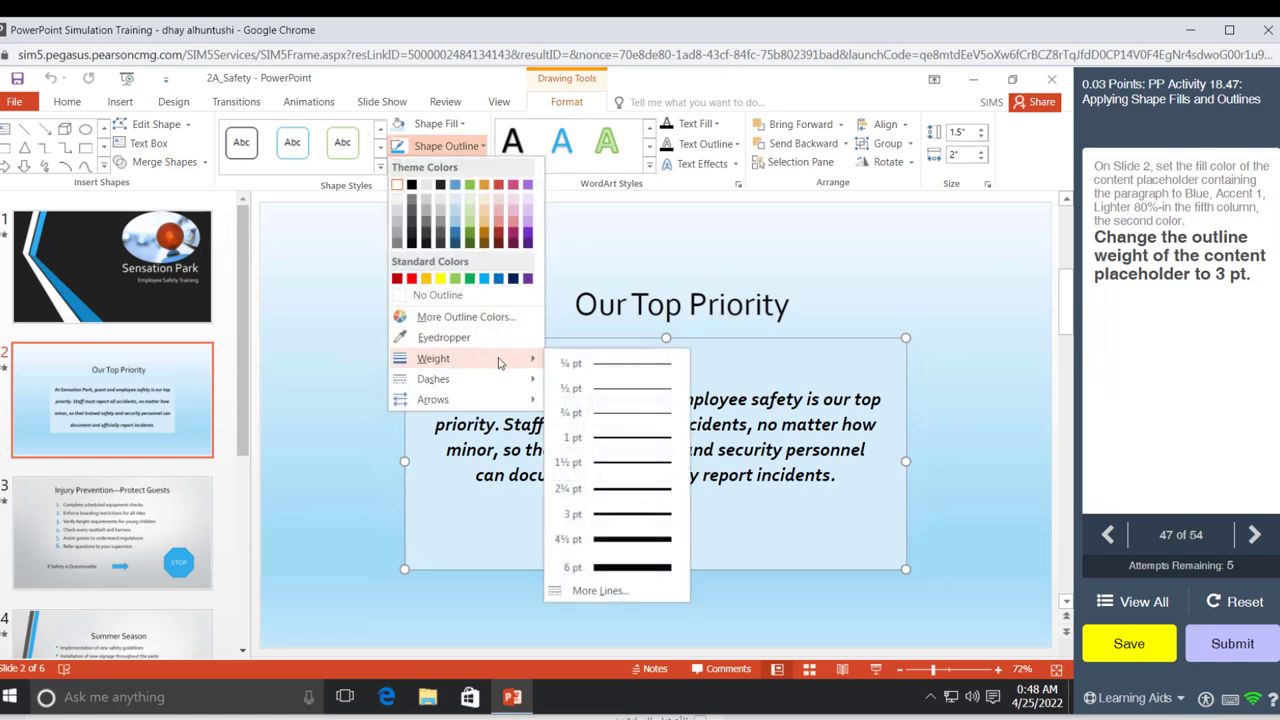
click(588, 516)
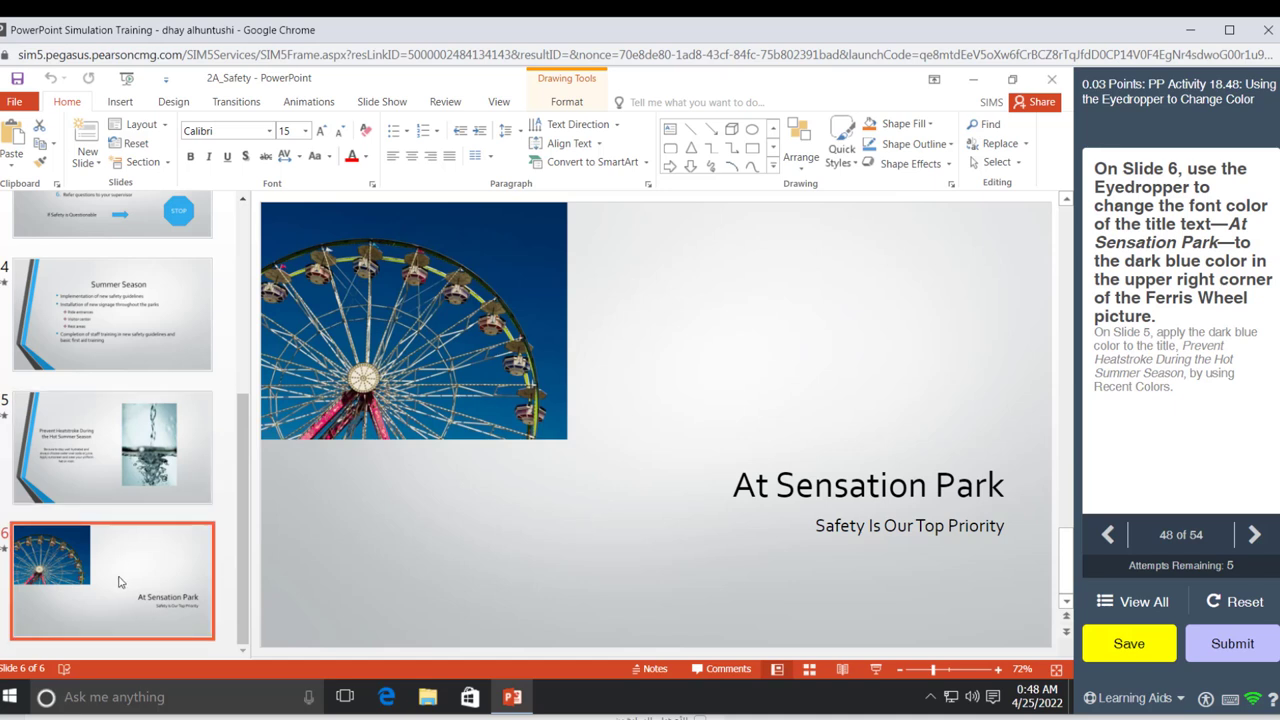
Colour Slide 6's 'At Sensation Park' title with the eyedropper-sampled dark blue from the Ferris wheel photo's upper-right corner
click(118, 580)
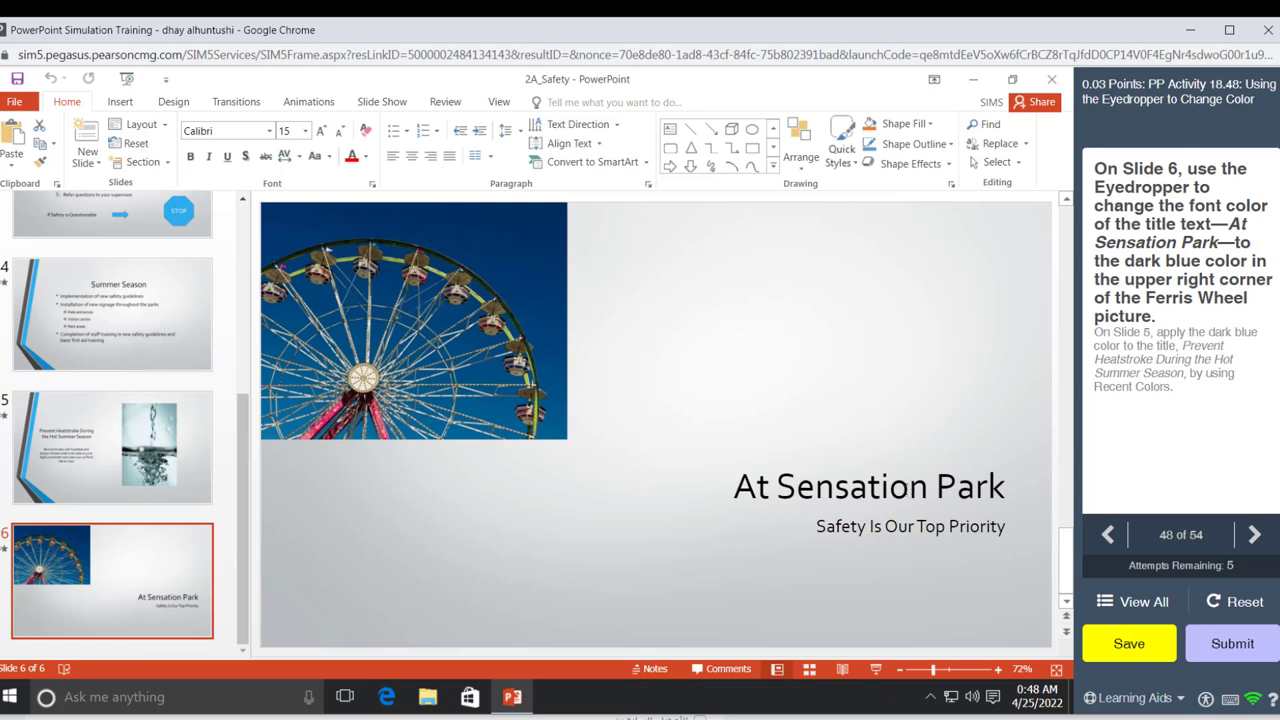
click(912, 490)
triple_click(912, 490)
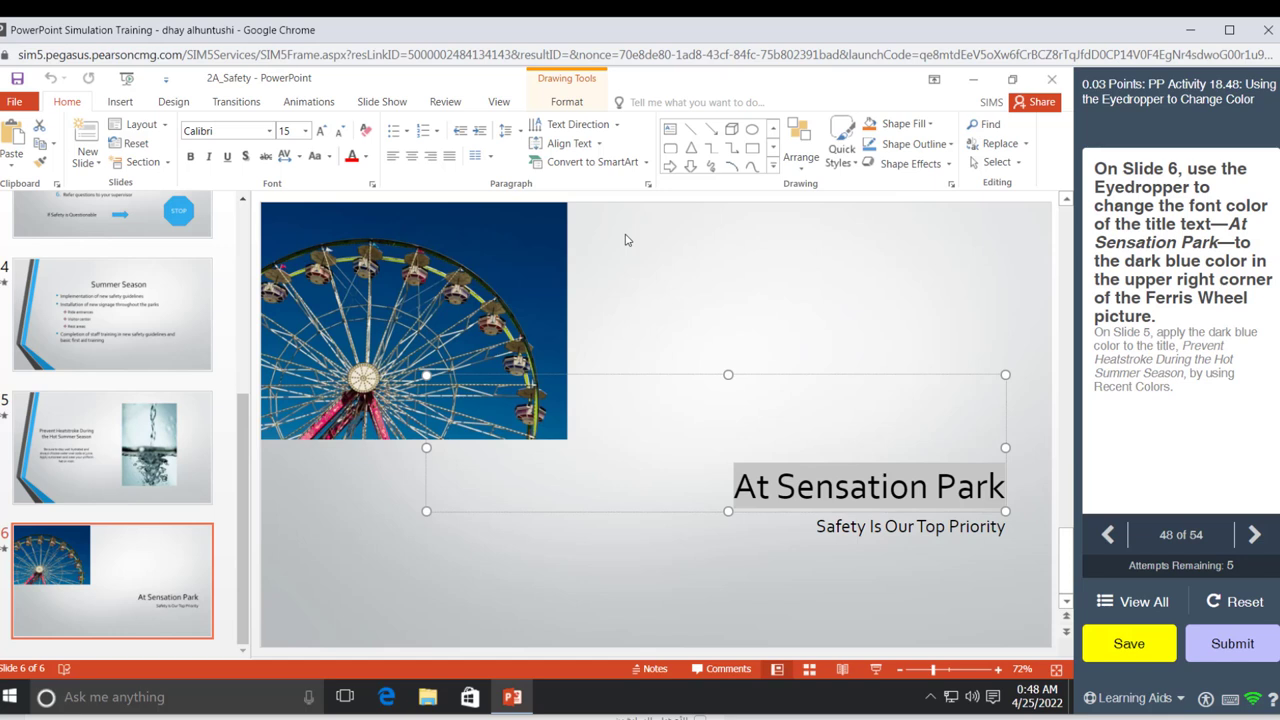
click(366, 157)
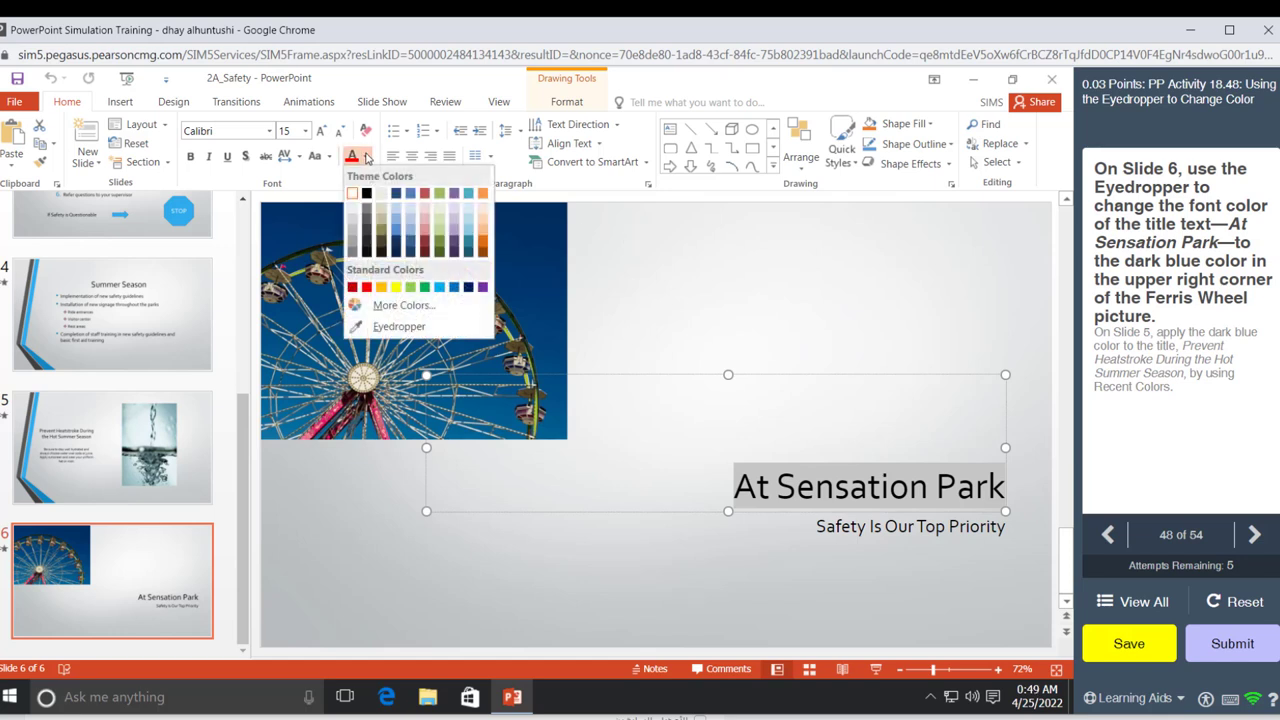
click(398, 327)
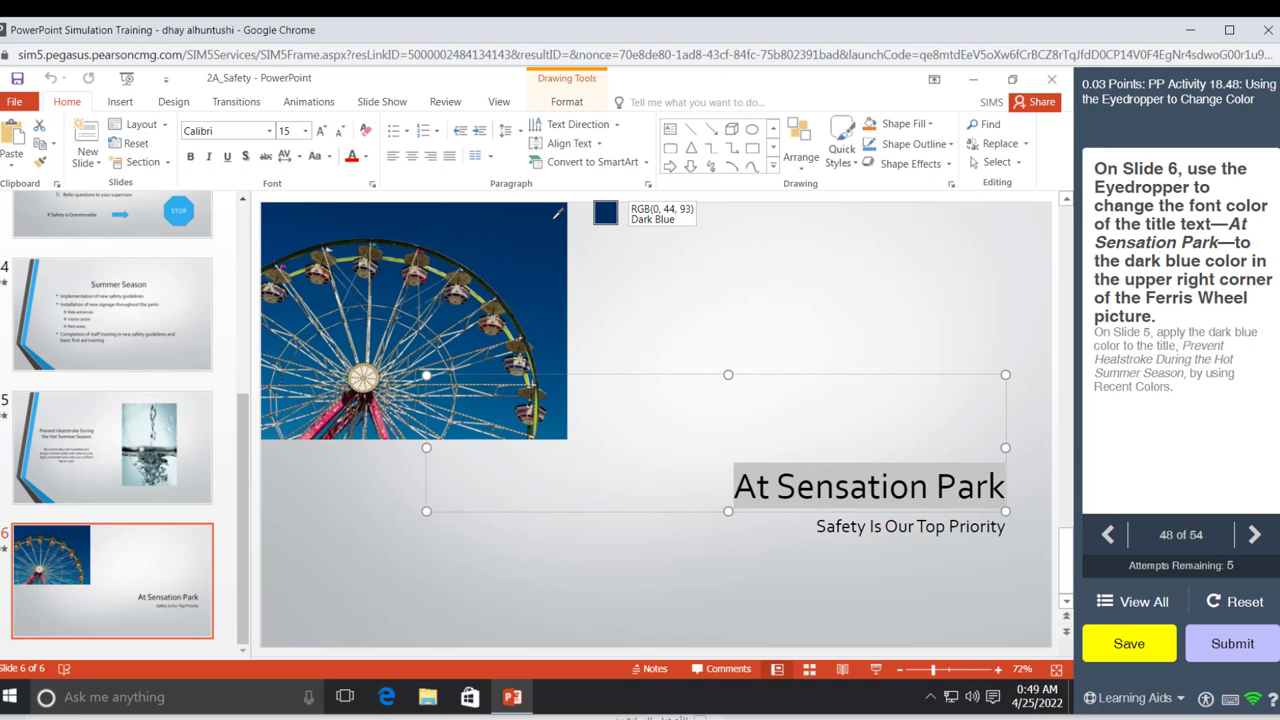
click(557, 213)
click(557, 213)
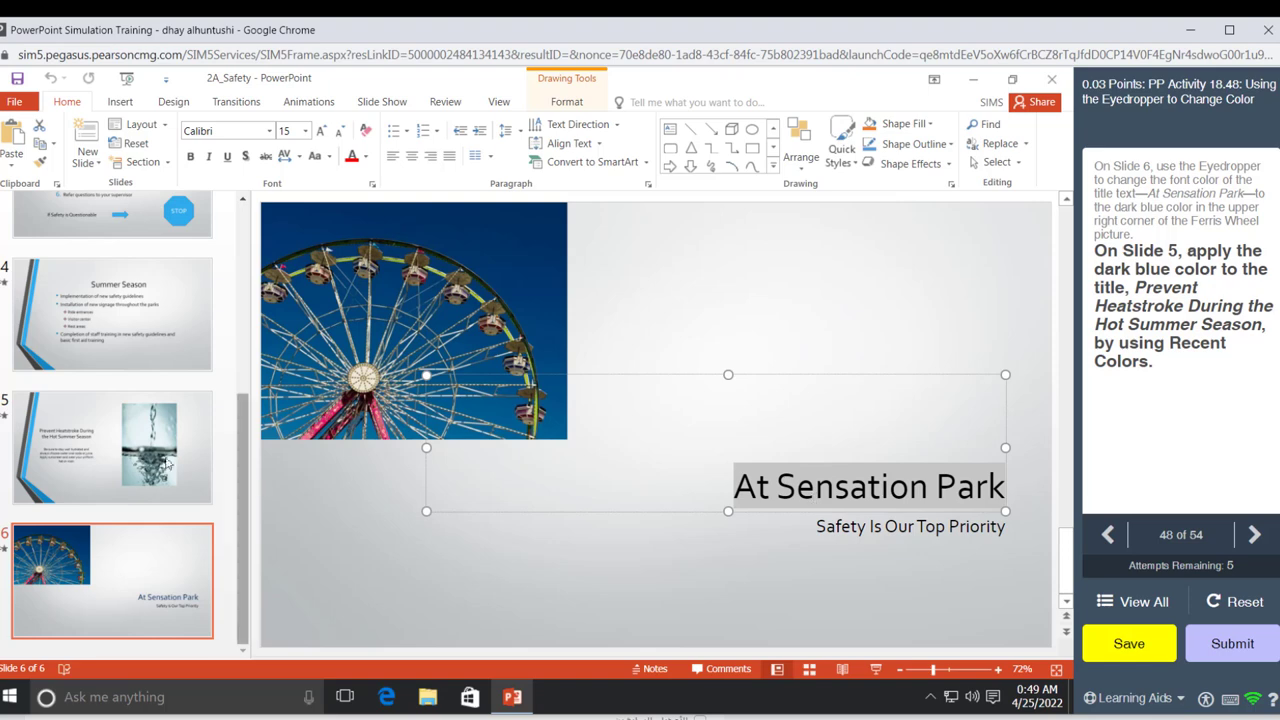
Apply the recent dark blue font colour to Slide 5's 'Prevent Heatstroke During the Hot Summer Season' title
click(143, 452)
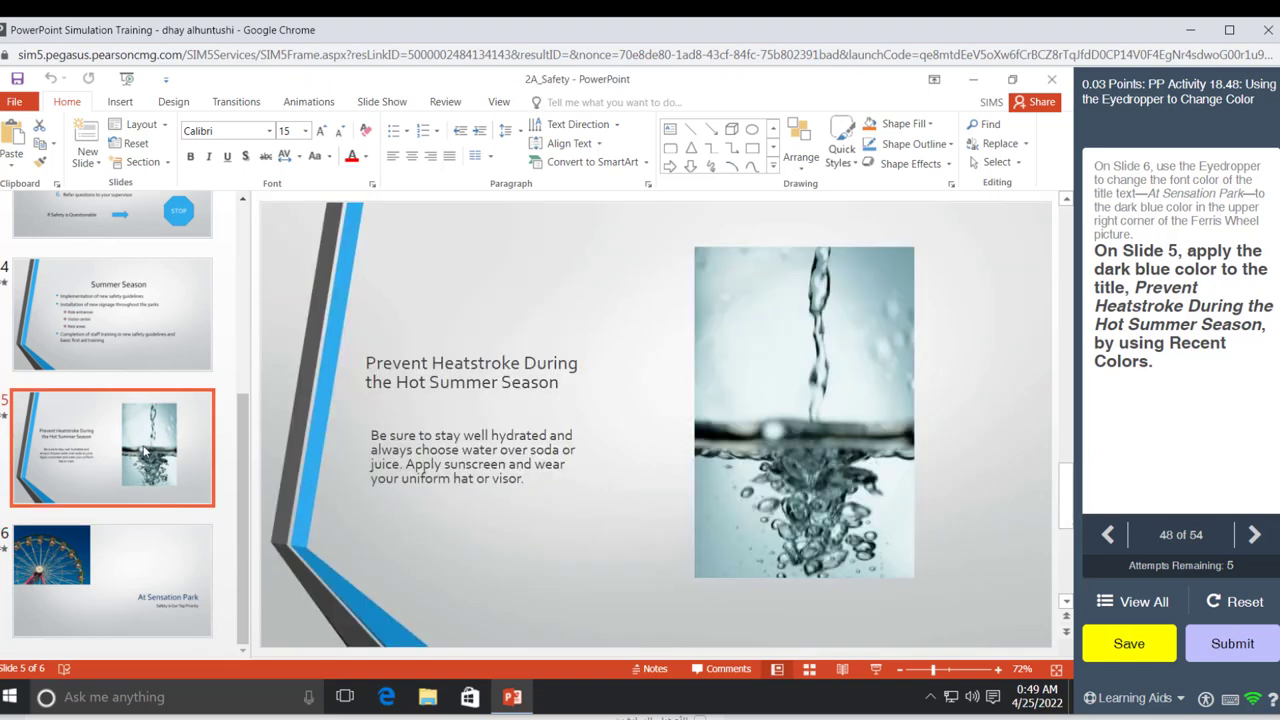
click(430, 372)
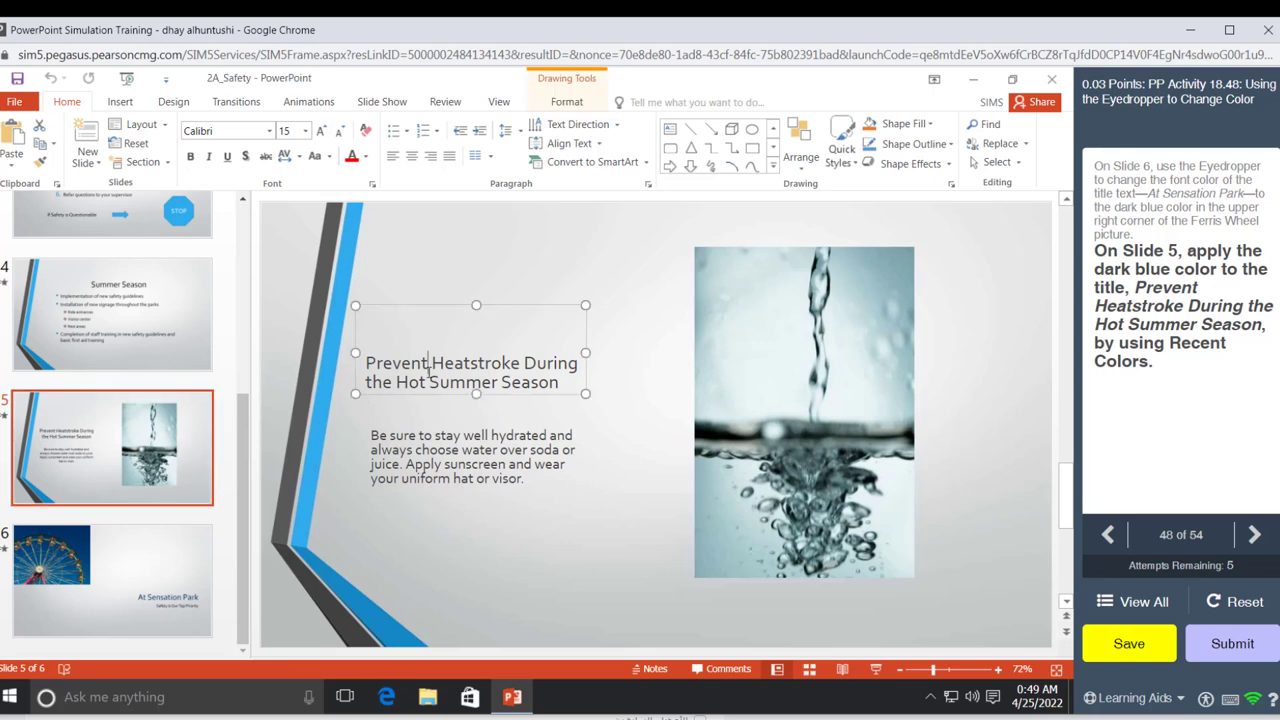
triple_click(429, 371)
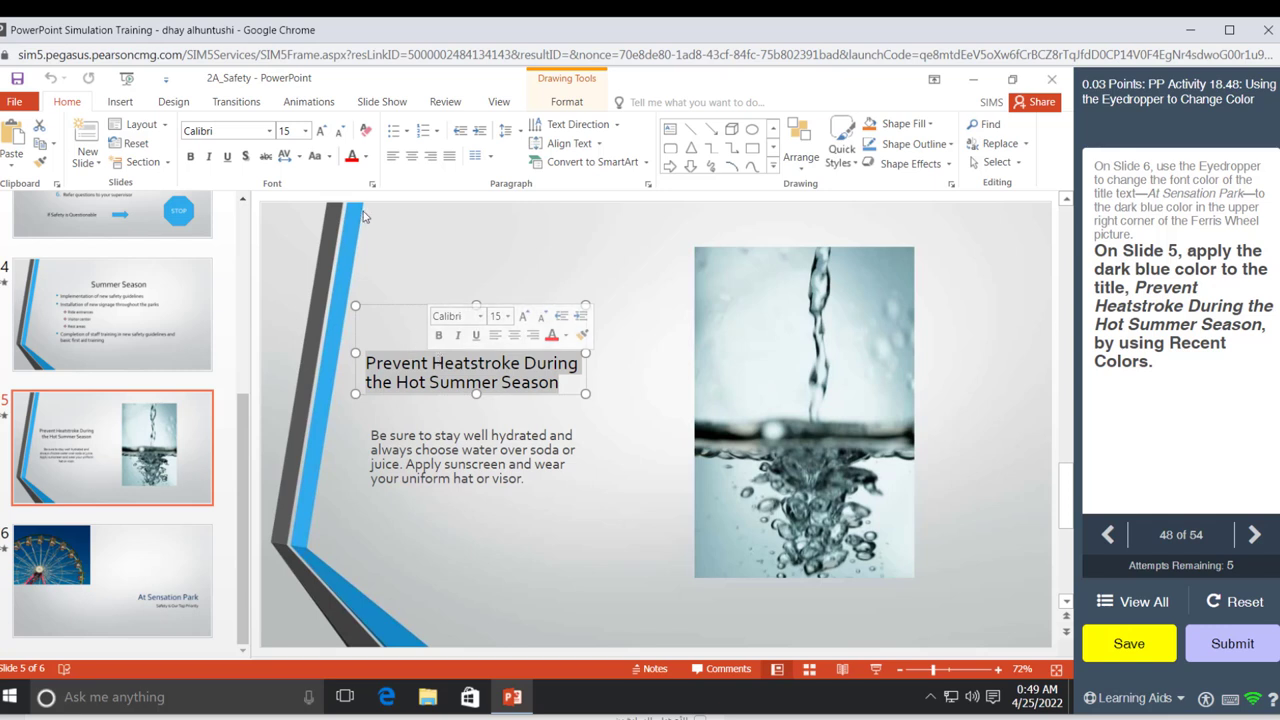
click(366, 157)
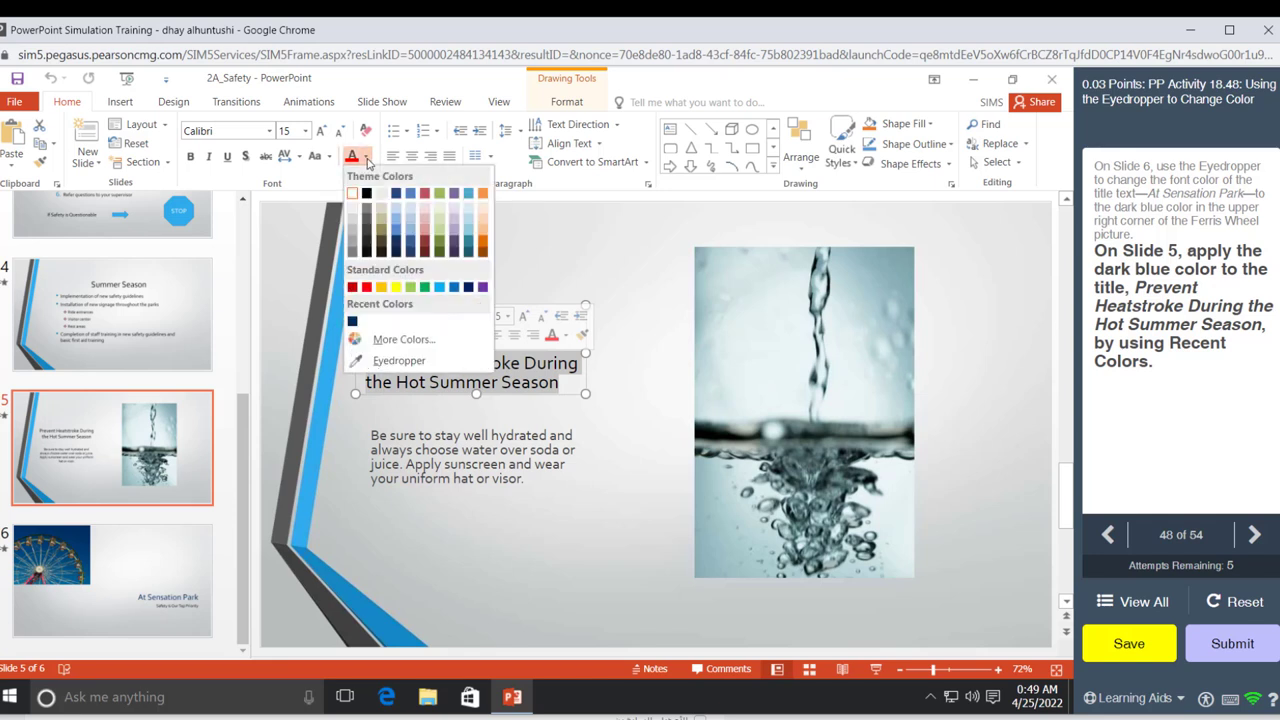
click(353, 322)
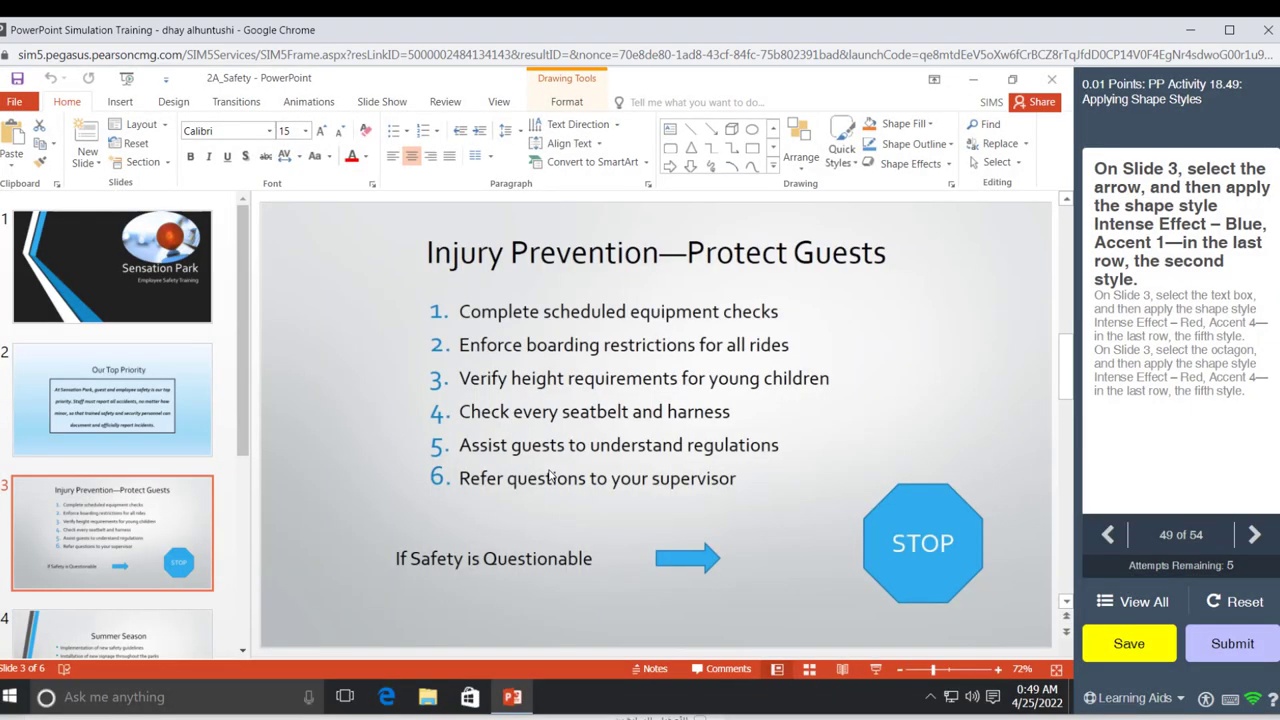
Apply the Intense Effect – Blue, Accent 1 shape style to the blue arrow on Slide 3
click(142, 521)
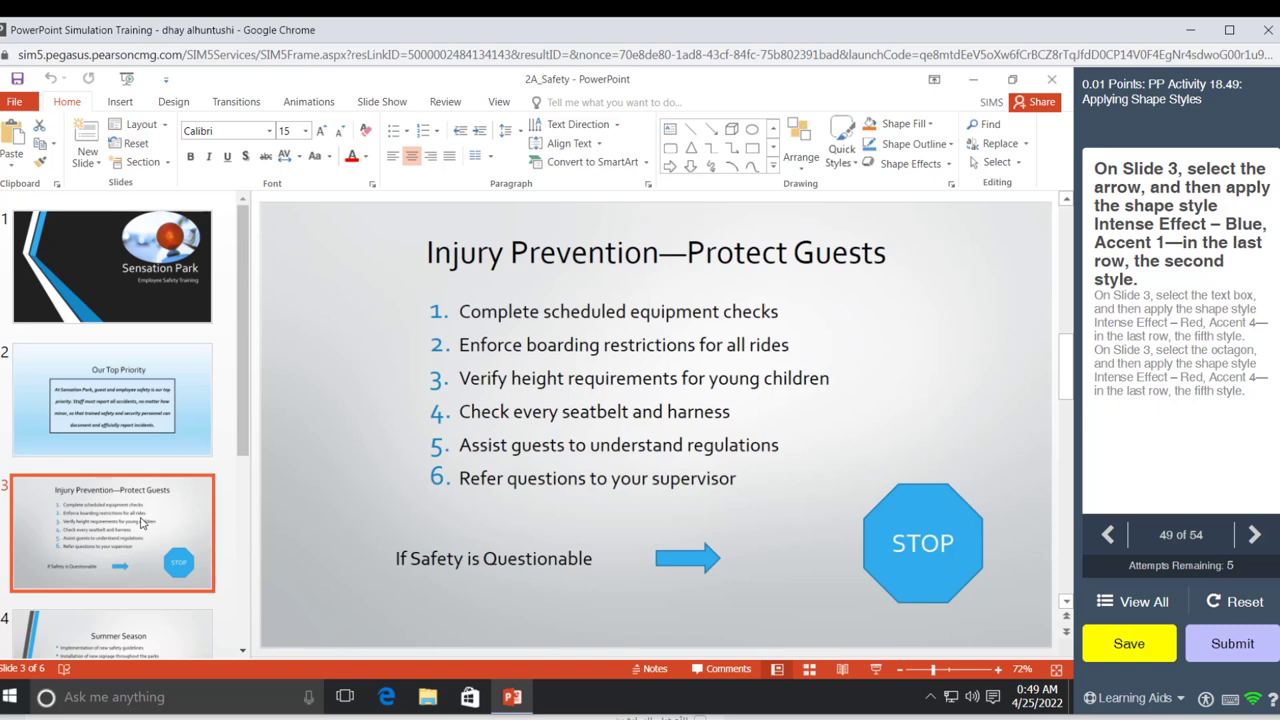
click(681, 563)
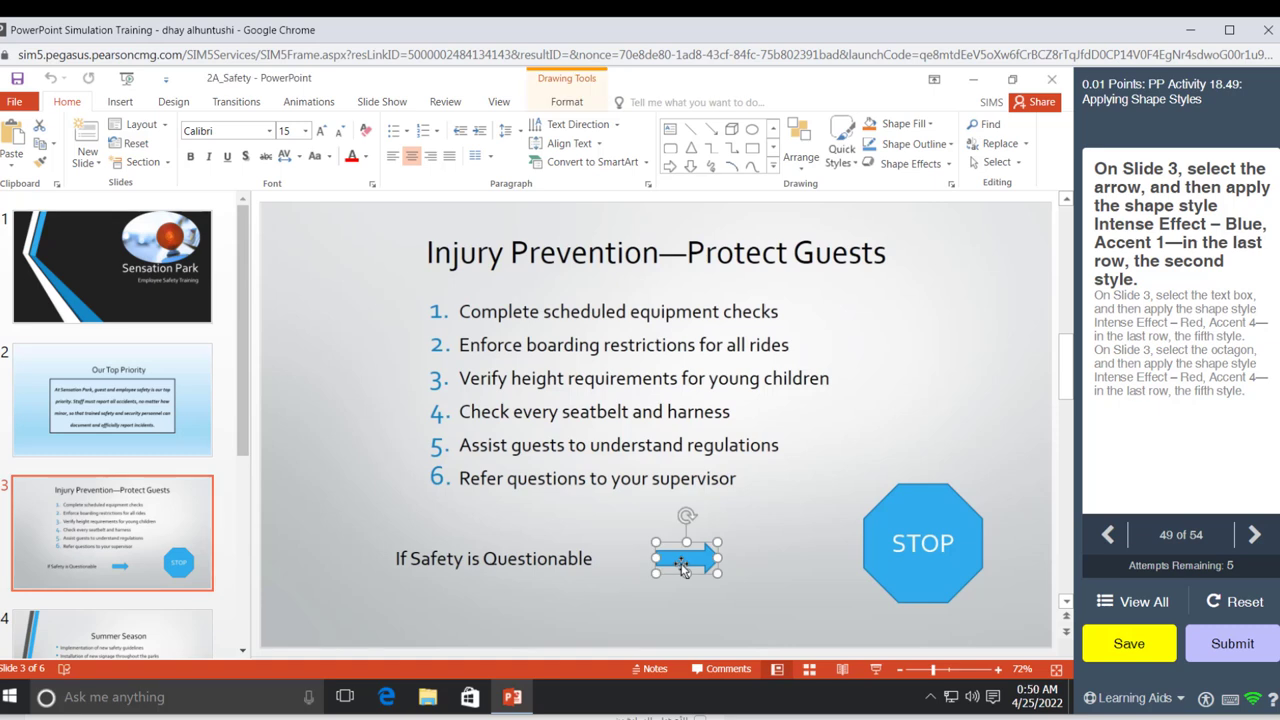
click(556, 106)
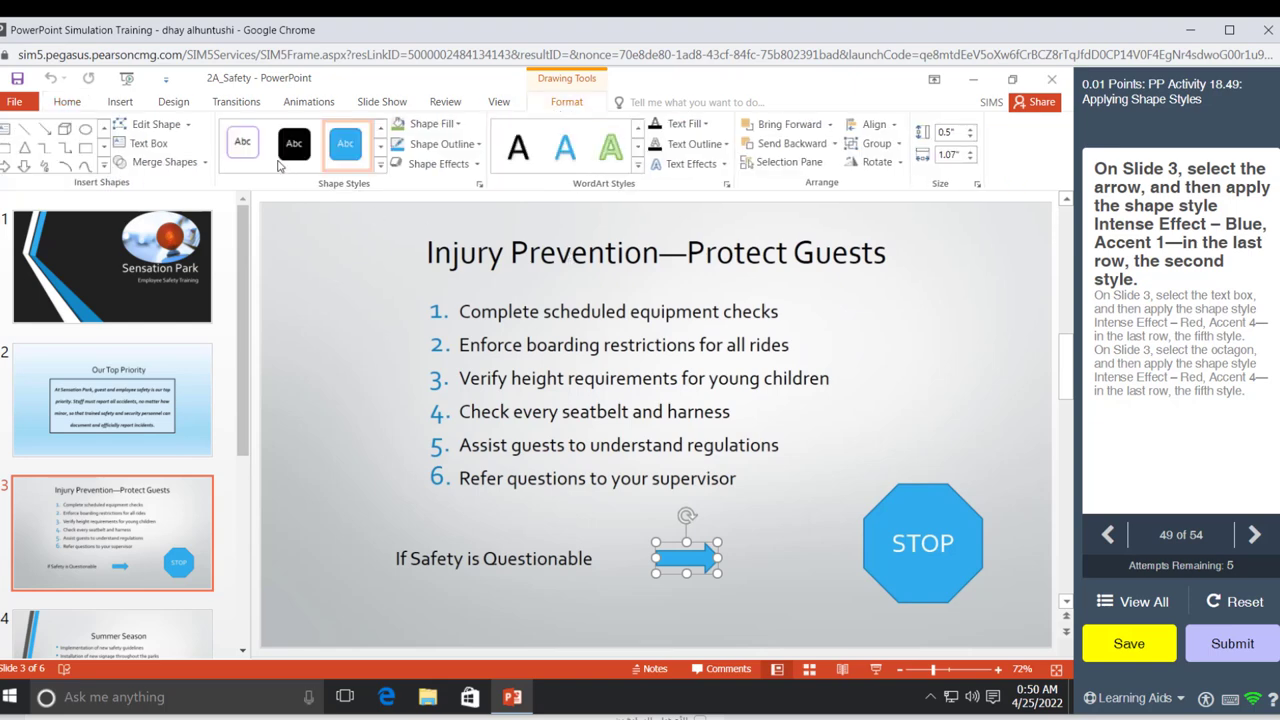
click(380, 170)
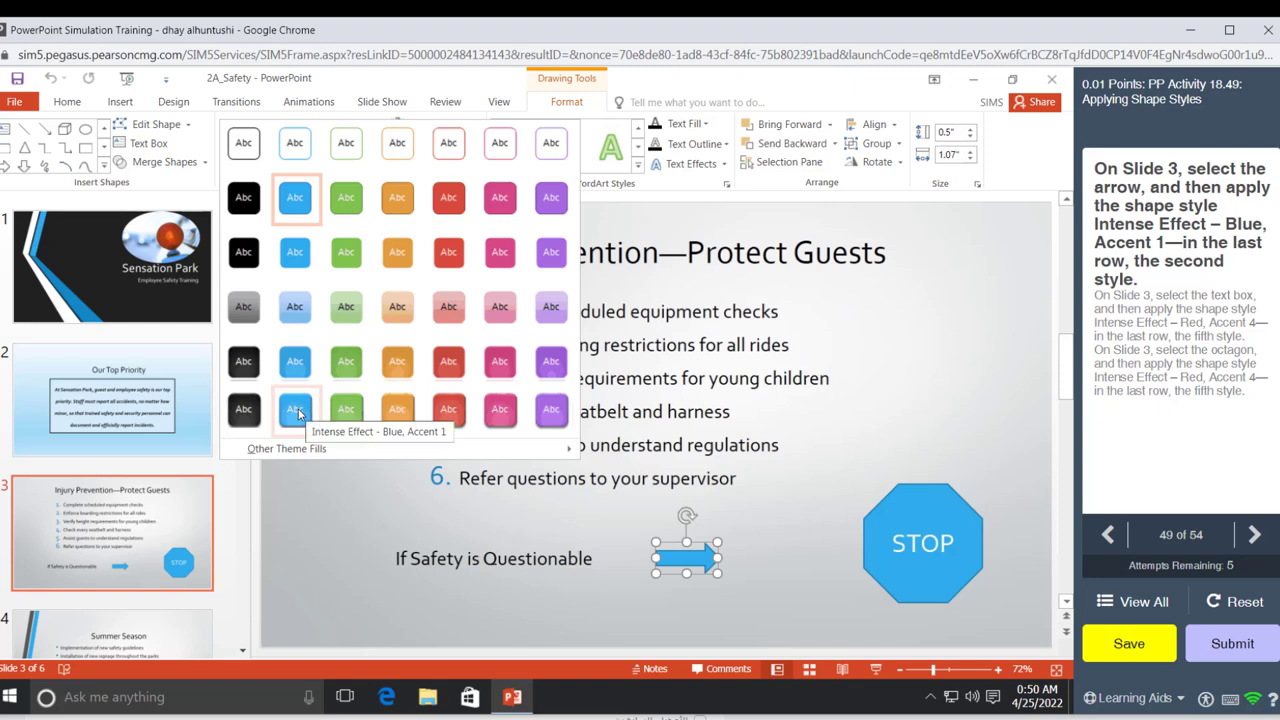
click(296, 410)
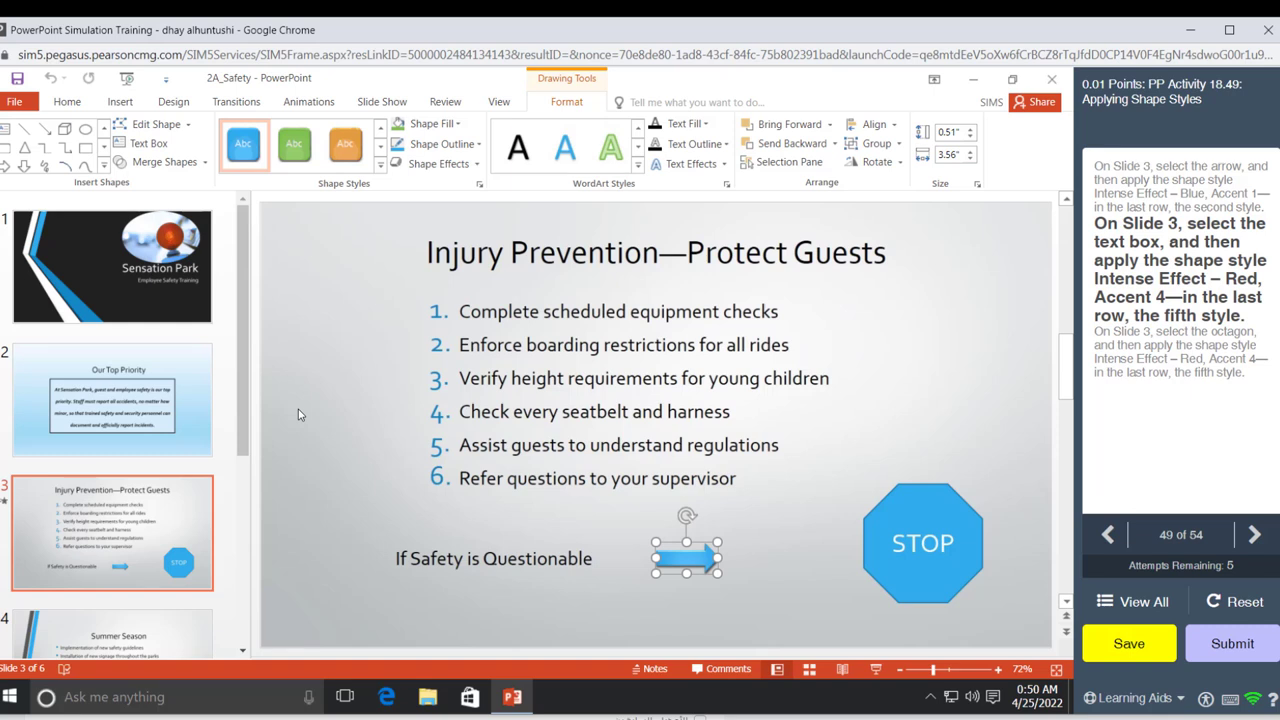
Apply Intense Effect – Red, Accent 4 to the 'If Safety is Questionable' text box, then the STOP octagon
click(476, 556)
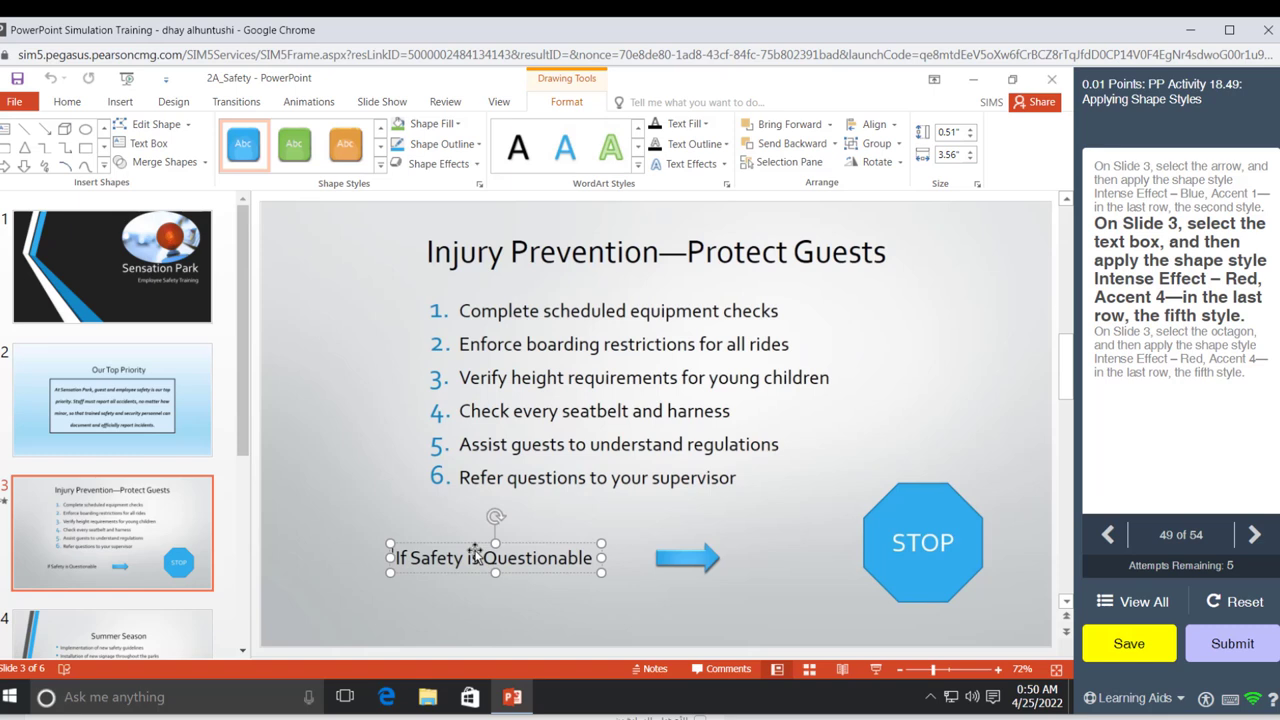
click(380, 164)
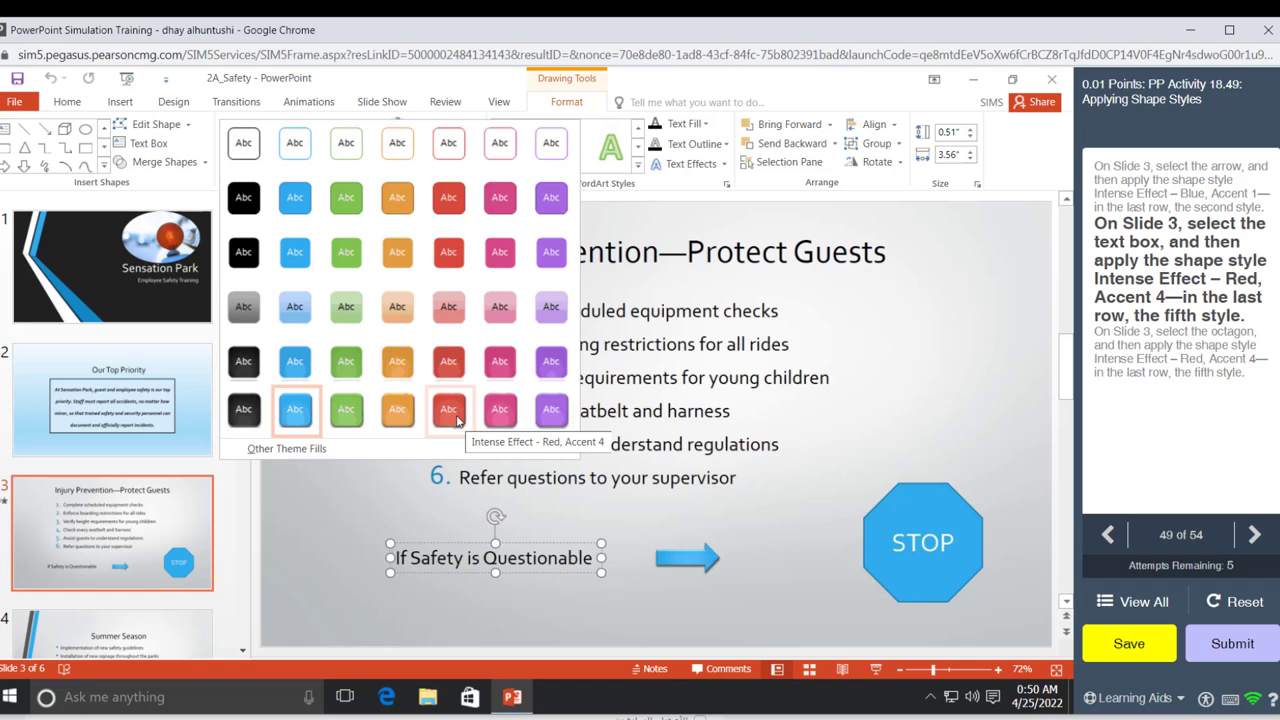
click(449, 410)
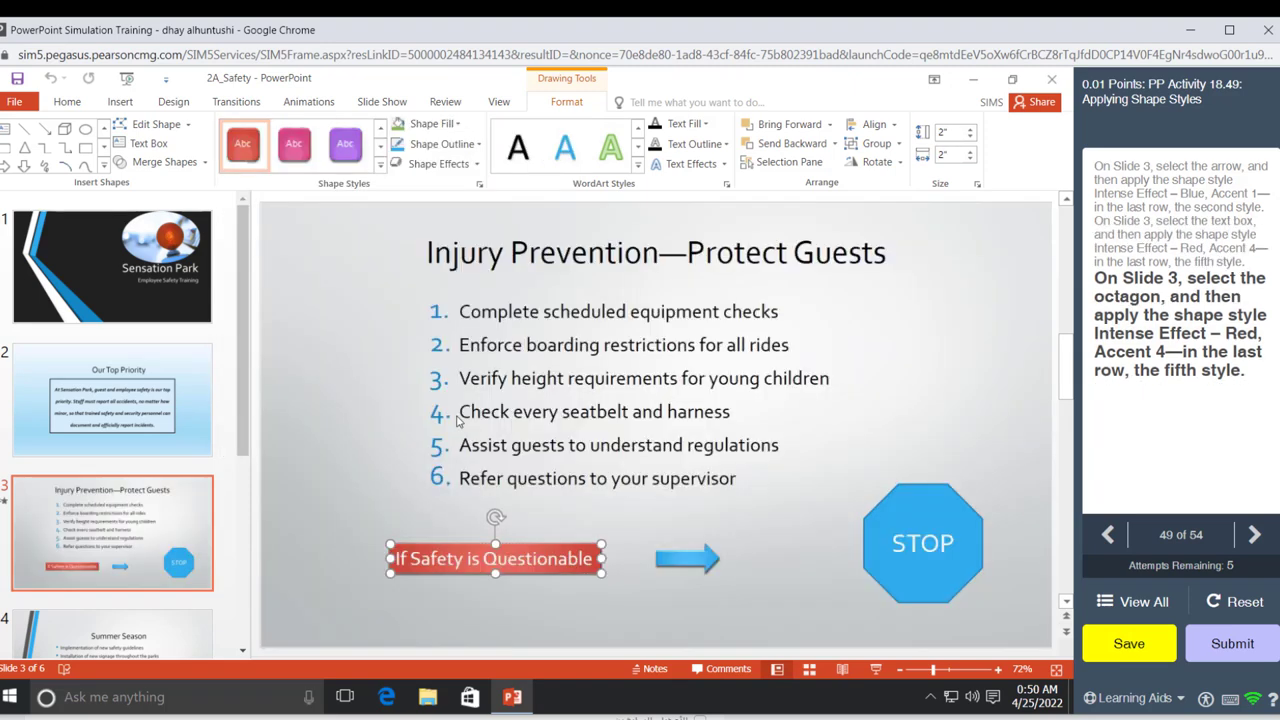
click(901, 506)
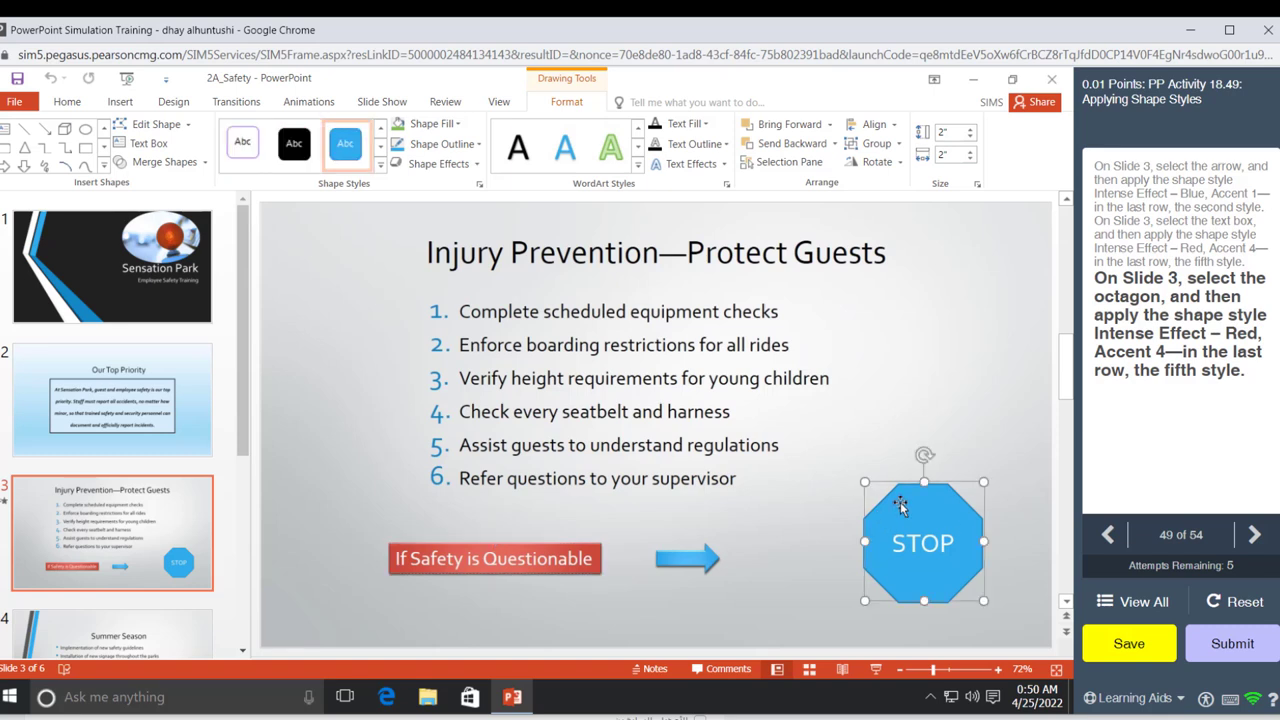
click(380, 165)
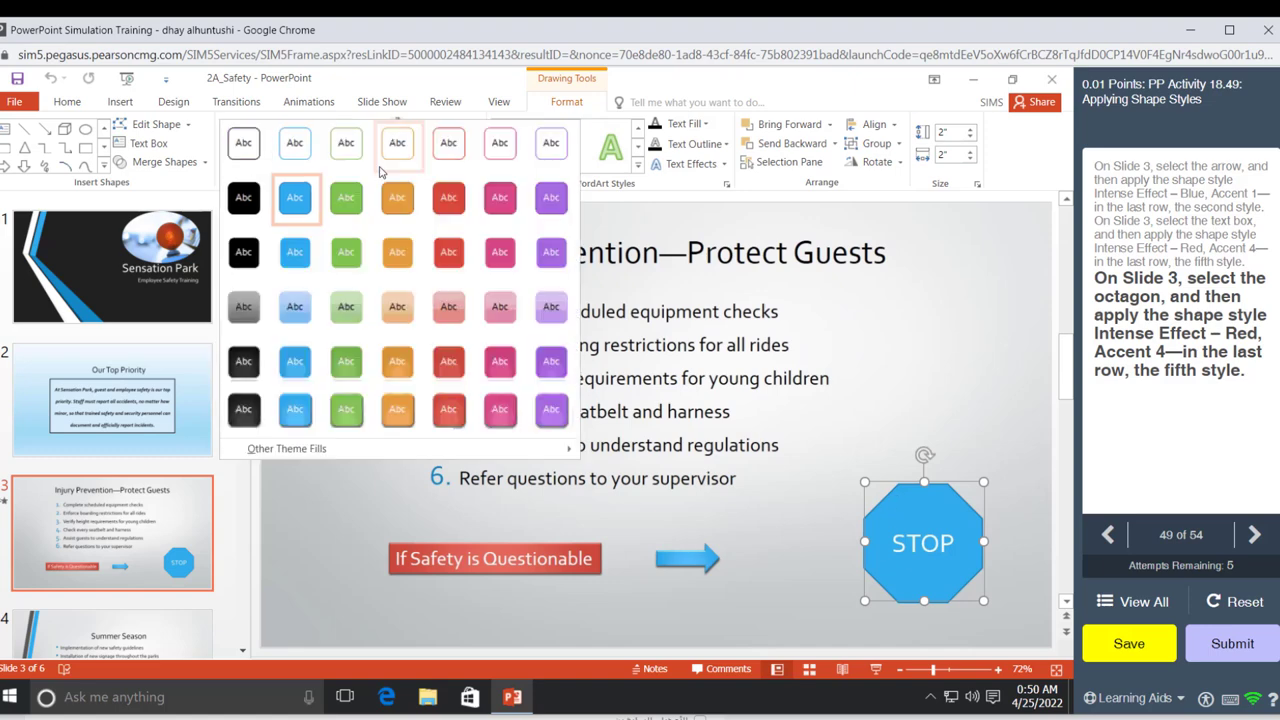
click(451, 413)
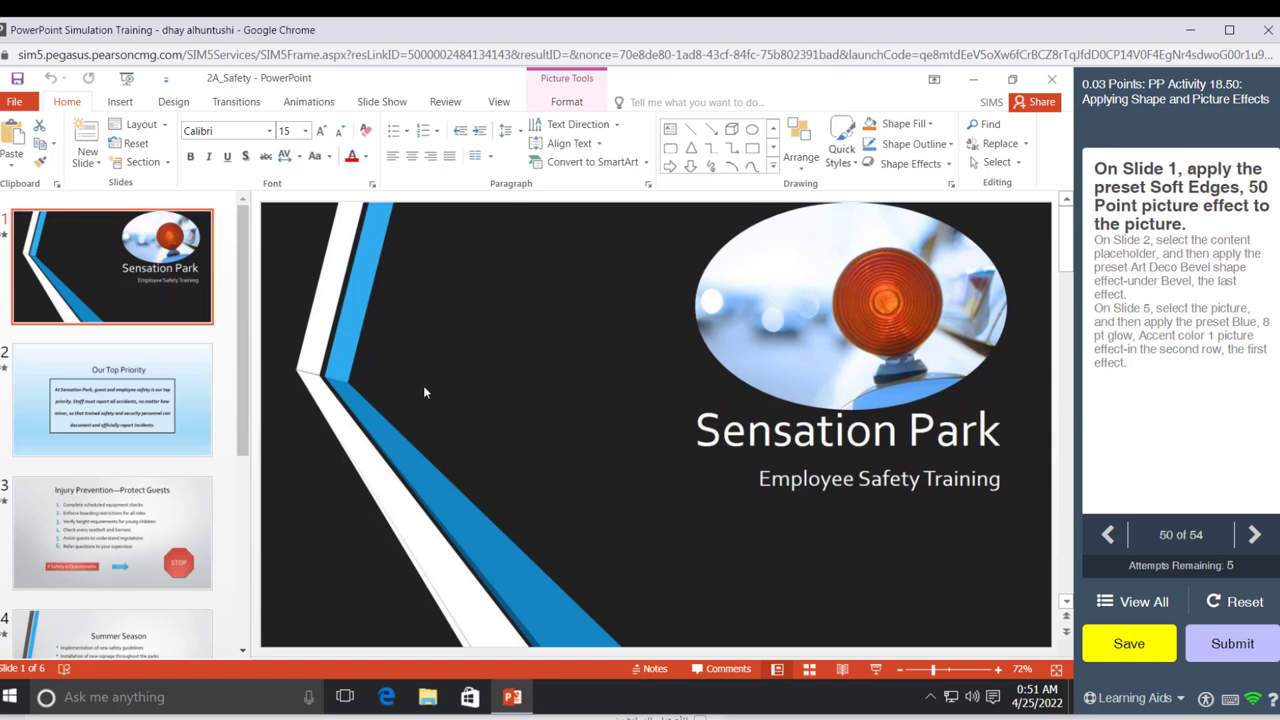
Give the oval red light picture on slide 1 a 50 Point Soft Edges picture effect
click(836, 340)
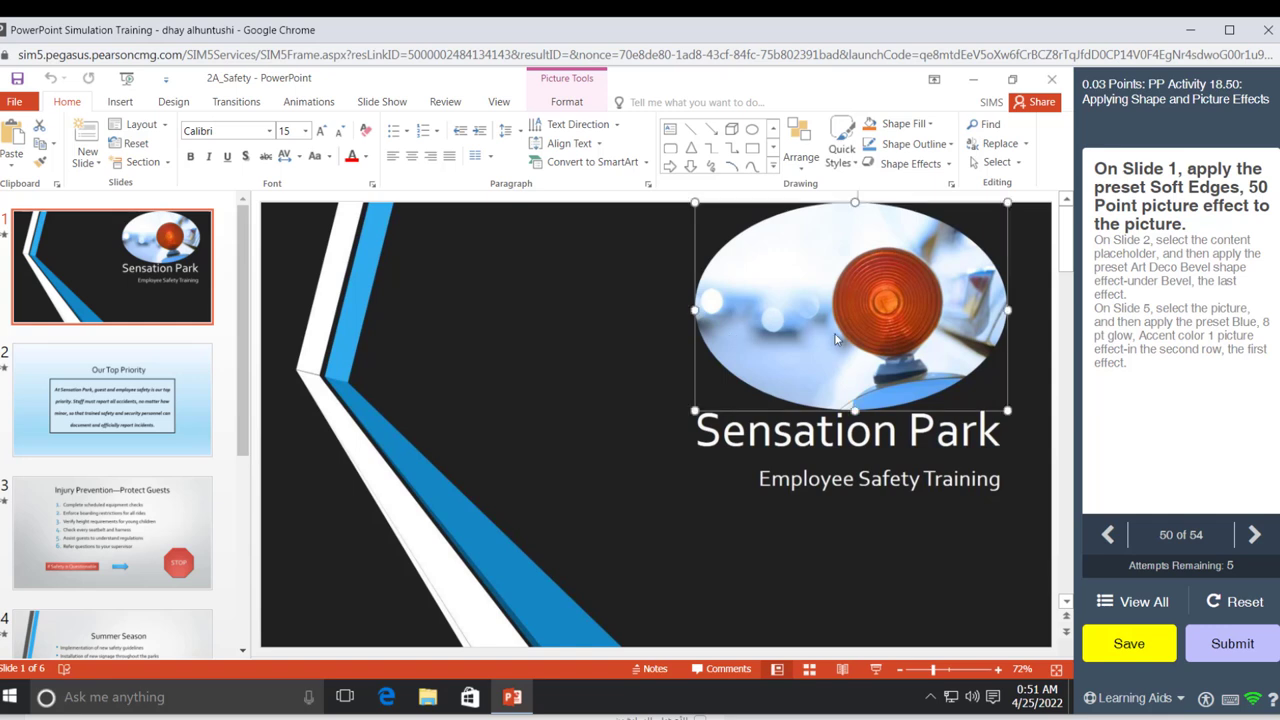
click(566, 103)
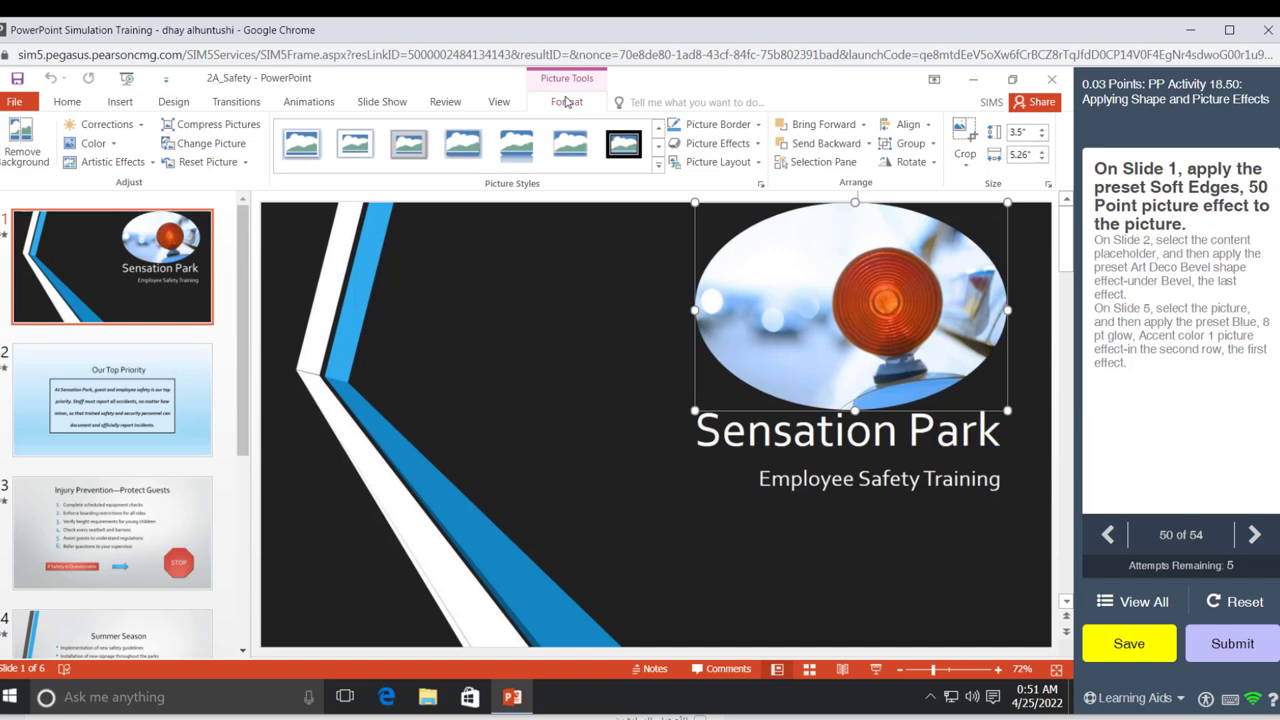
click(735, 145)
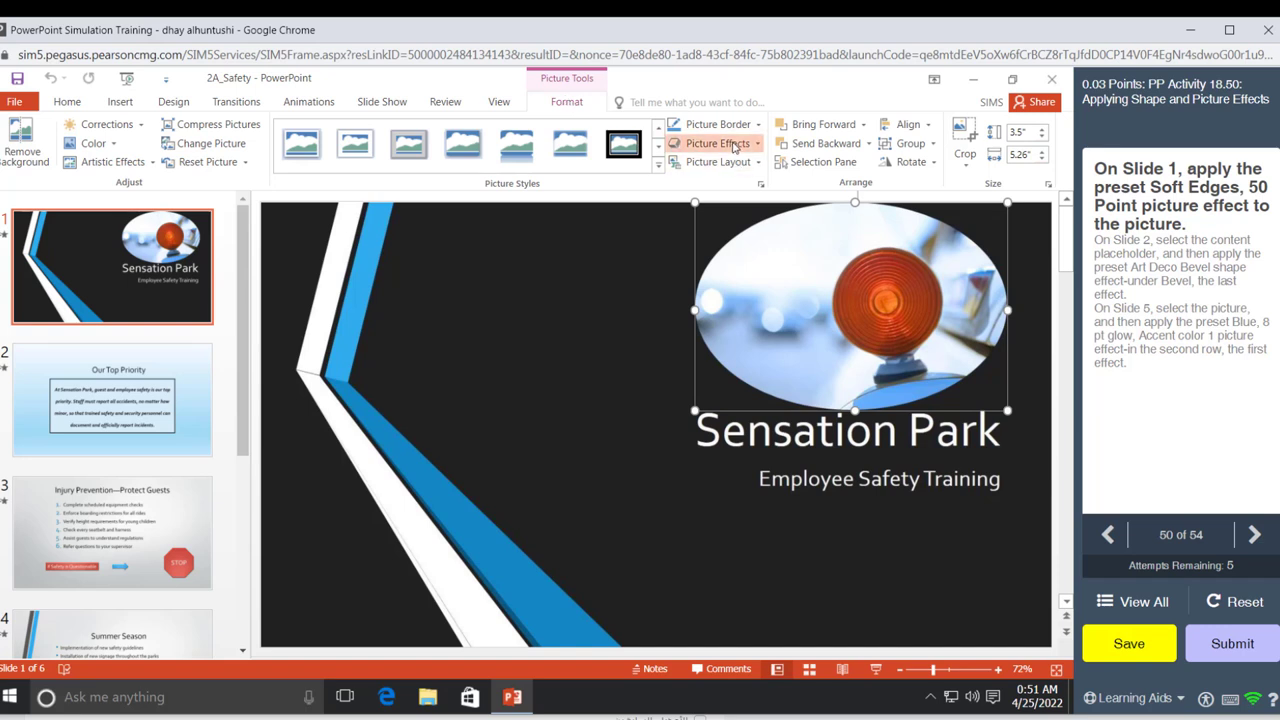
mouse_move(733, 320)
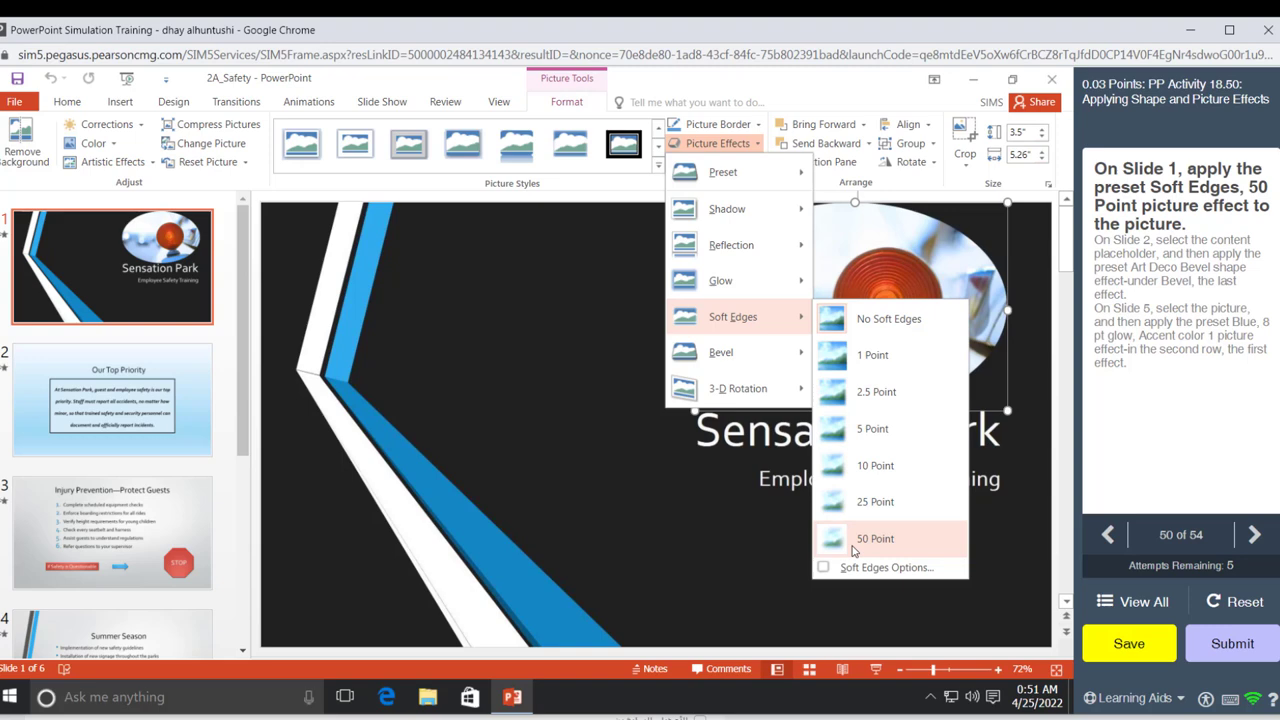
click(852, 546)
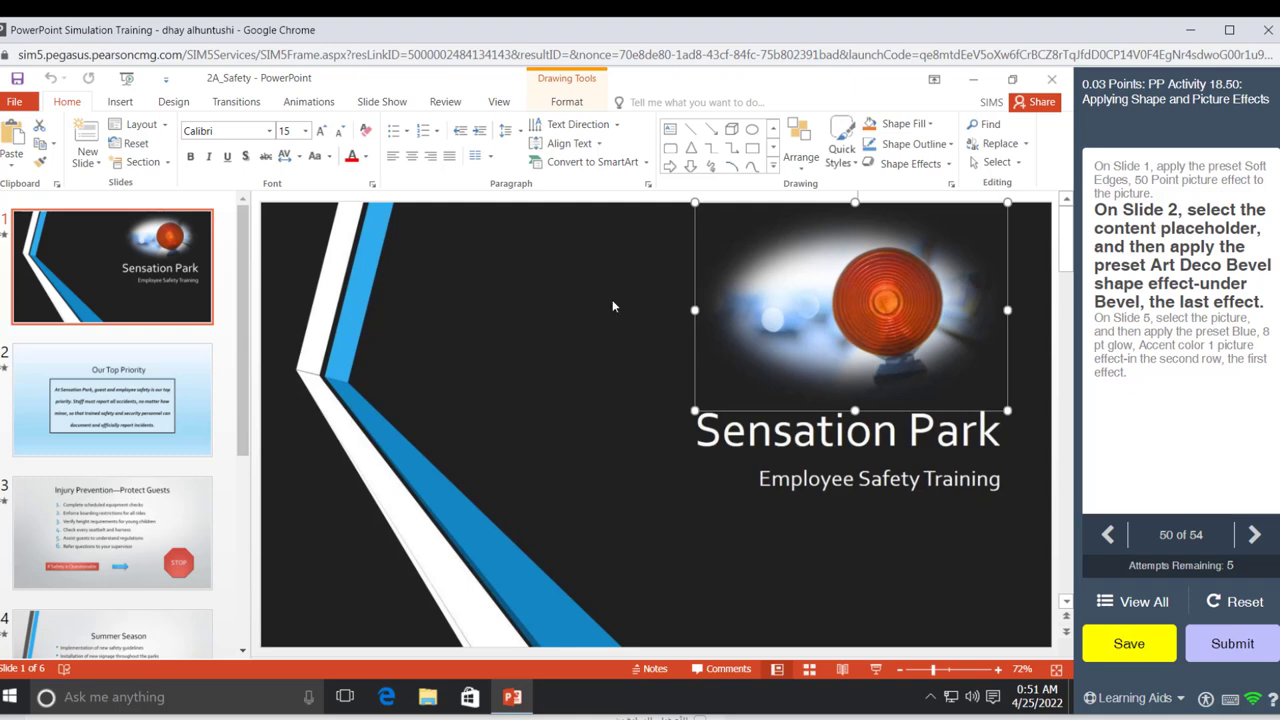
Select the whole 'Our Top Priority' placeholder on slide 2 and apply the Art Deco bevel shape effect
click(147, 397)
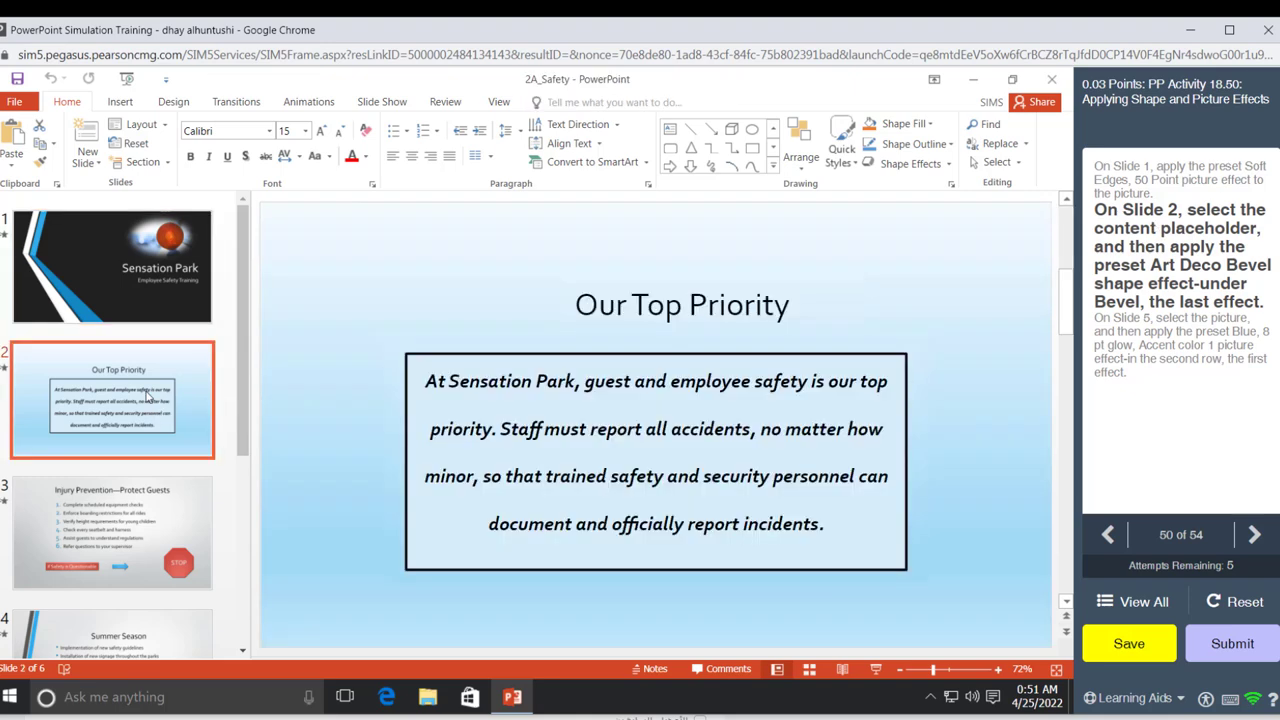
click(607, 418)
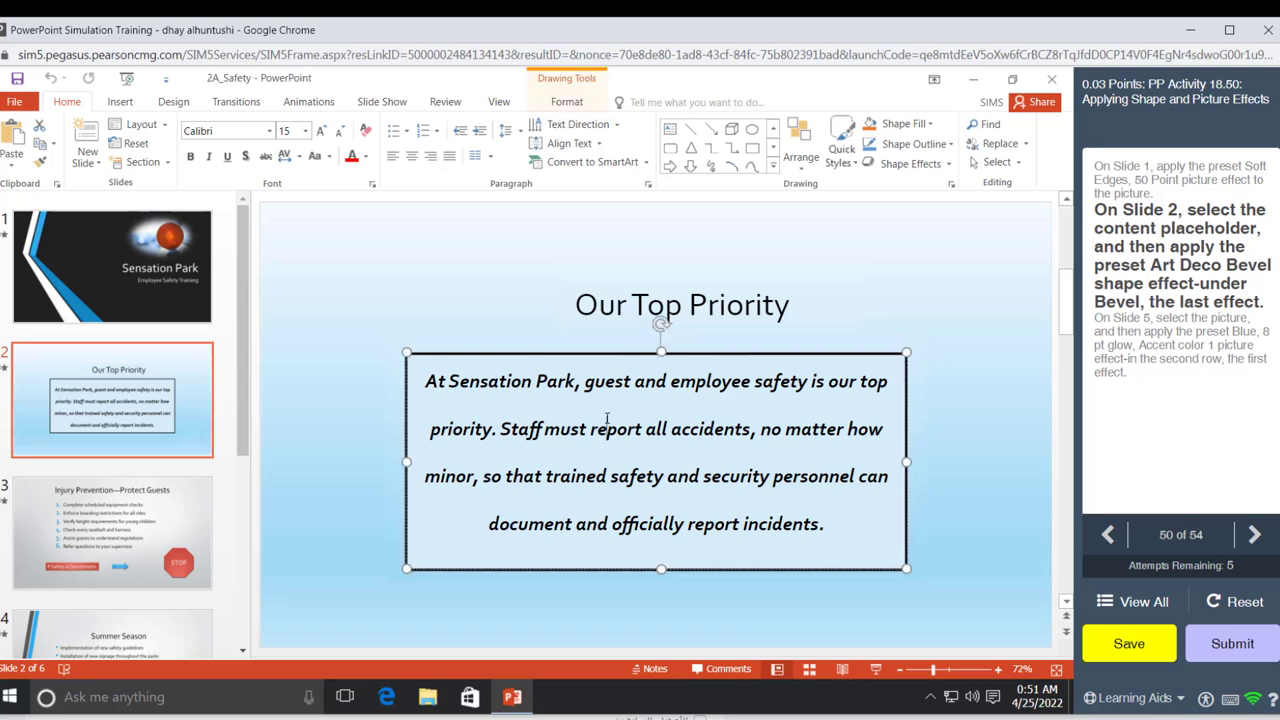
click(574, 352)
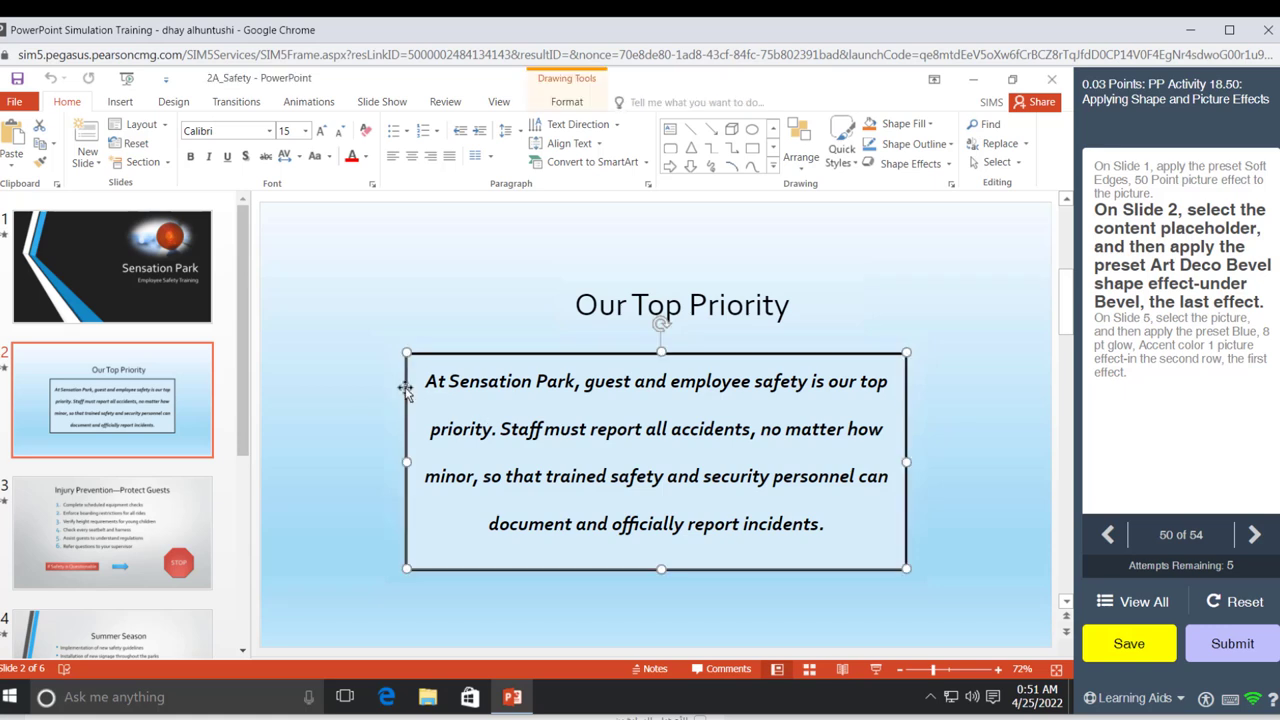
click(567, 102)
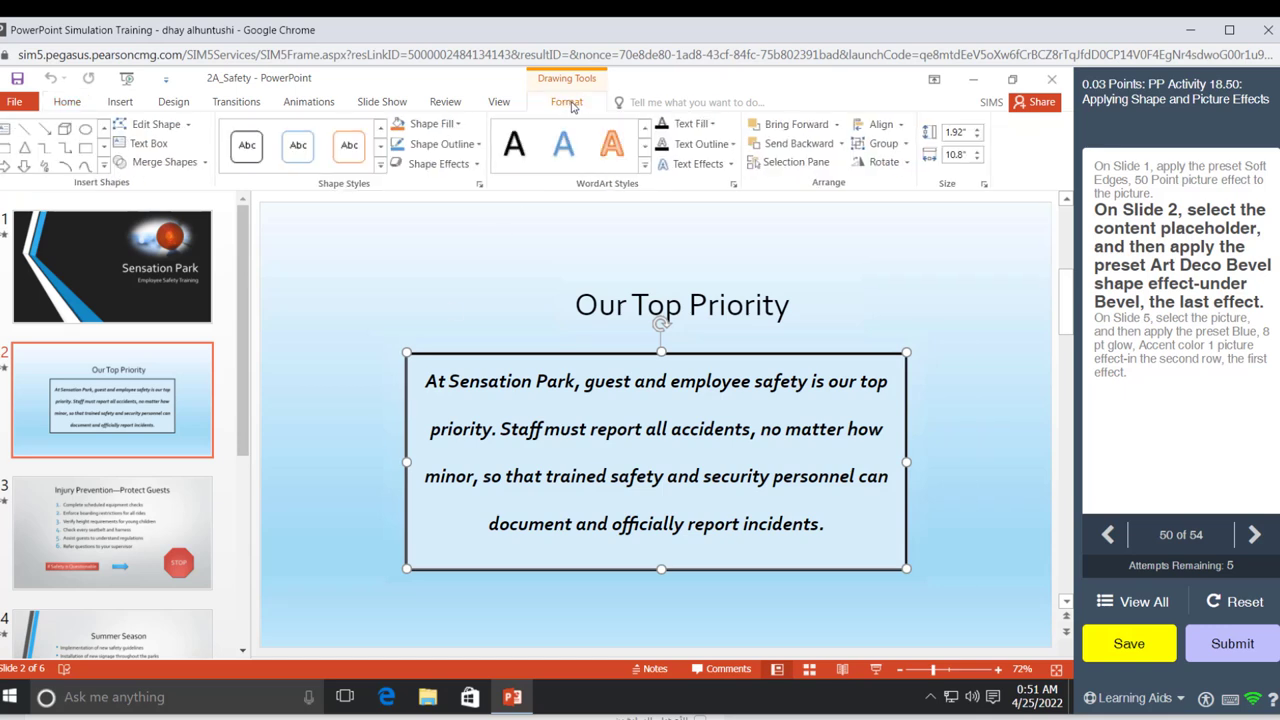
click(470, 166)
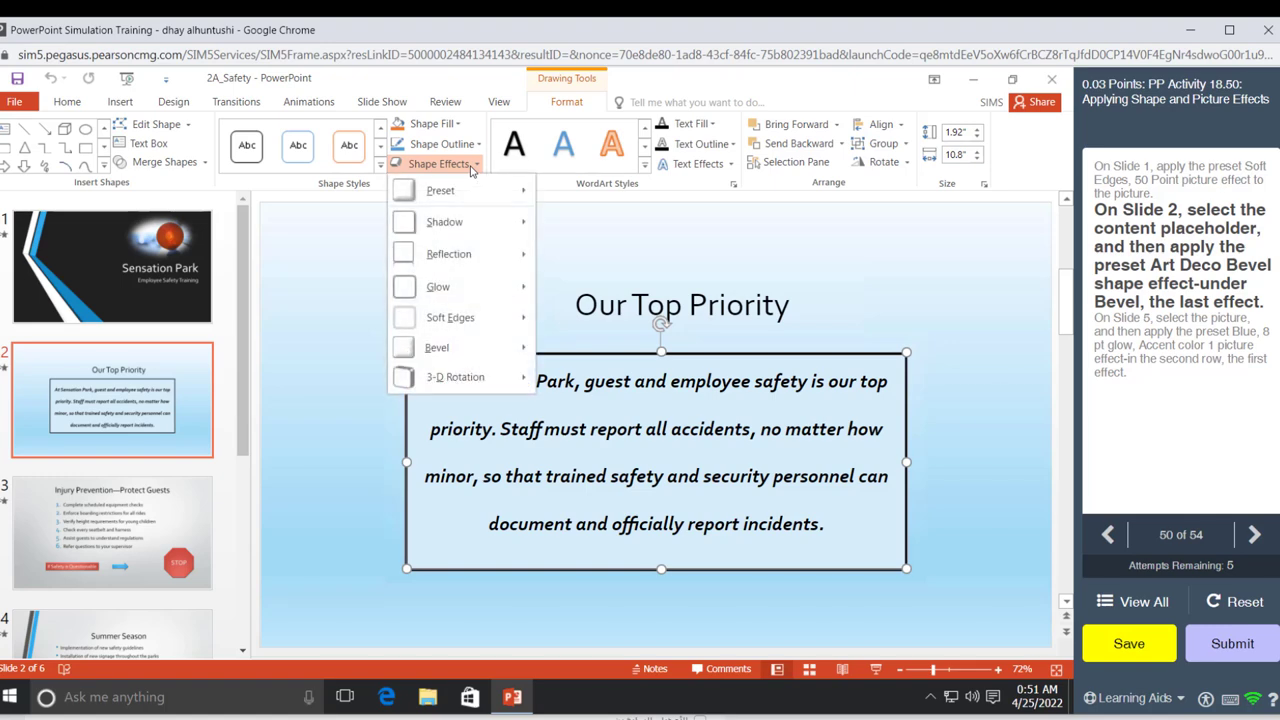
mouse_move(479, 350)
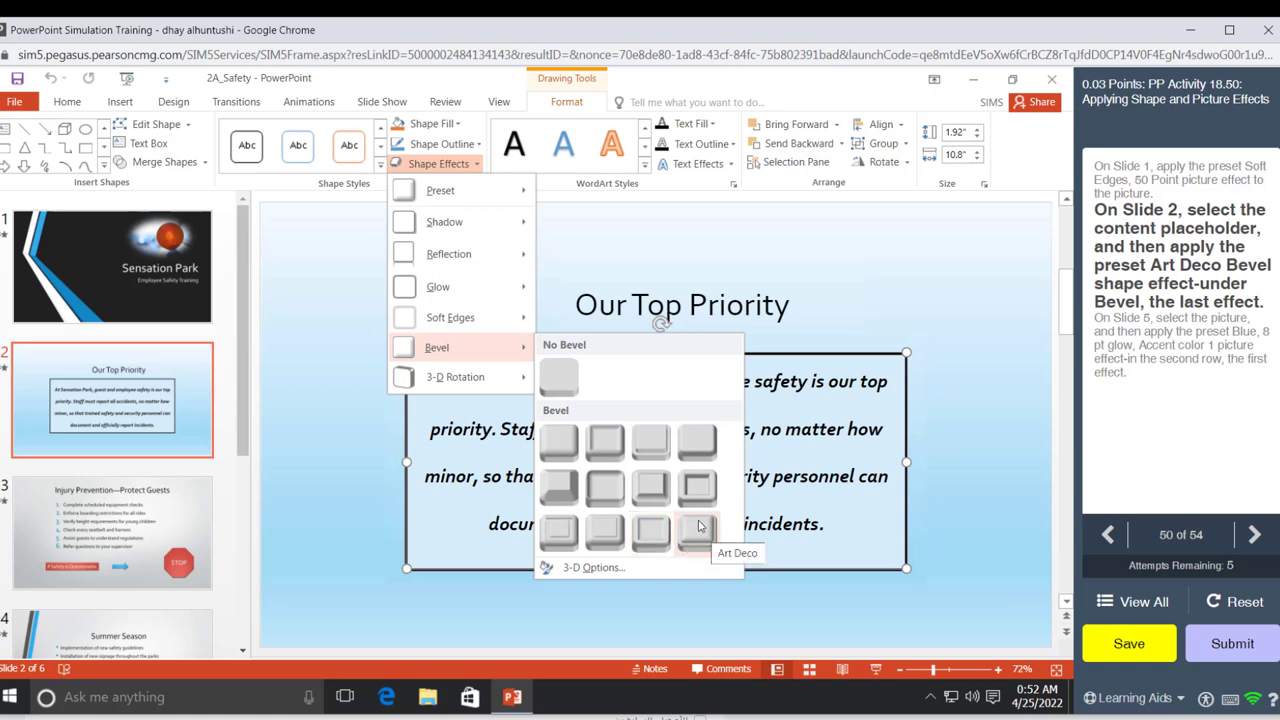
click(699, 528)
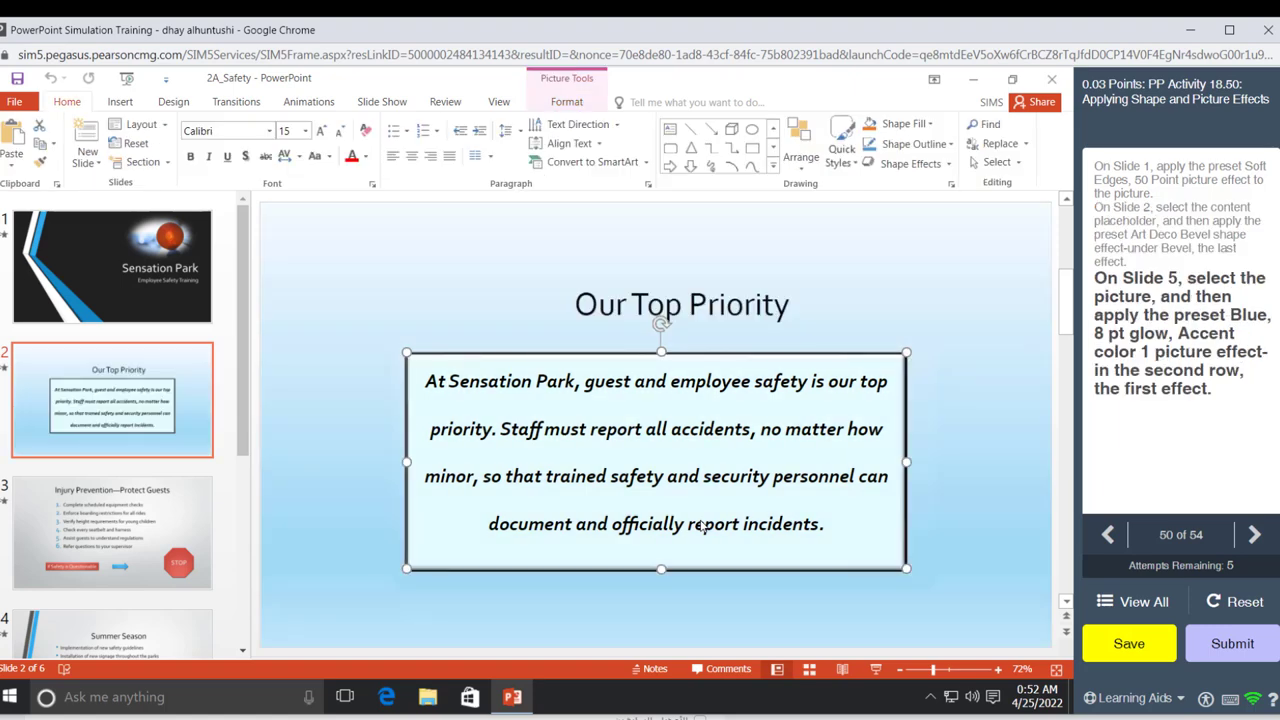
Give slide 5's water picture the Blue, 8 pt glow, Accent color 1 glow effect
drag(246, 400, 240, 540)
click(148, 537)
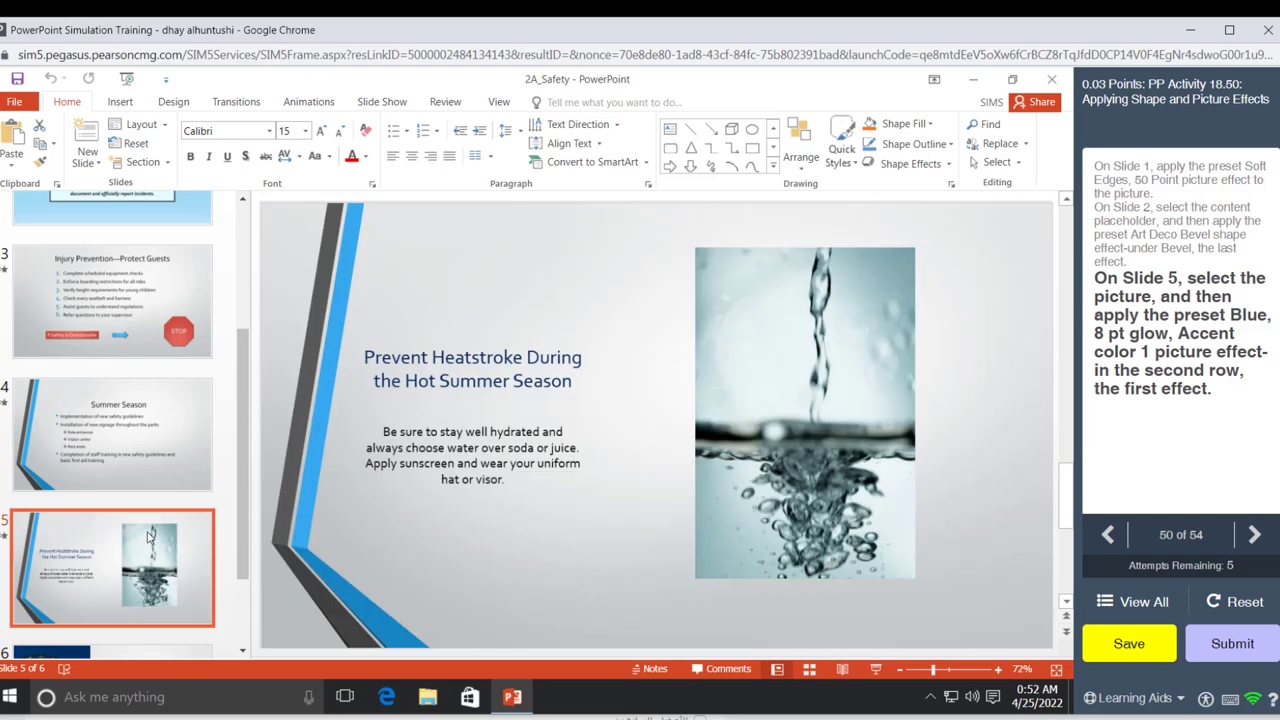
click(785, 383)
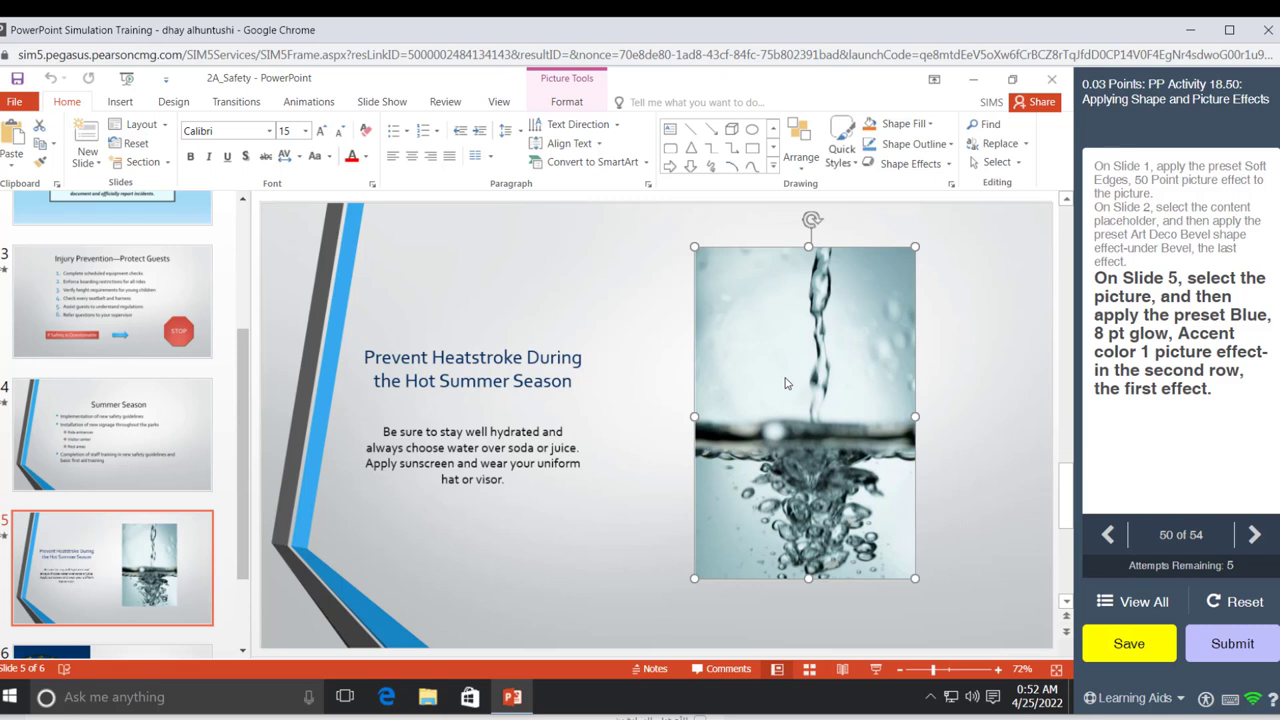
click(566, 104)
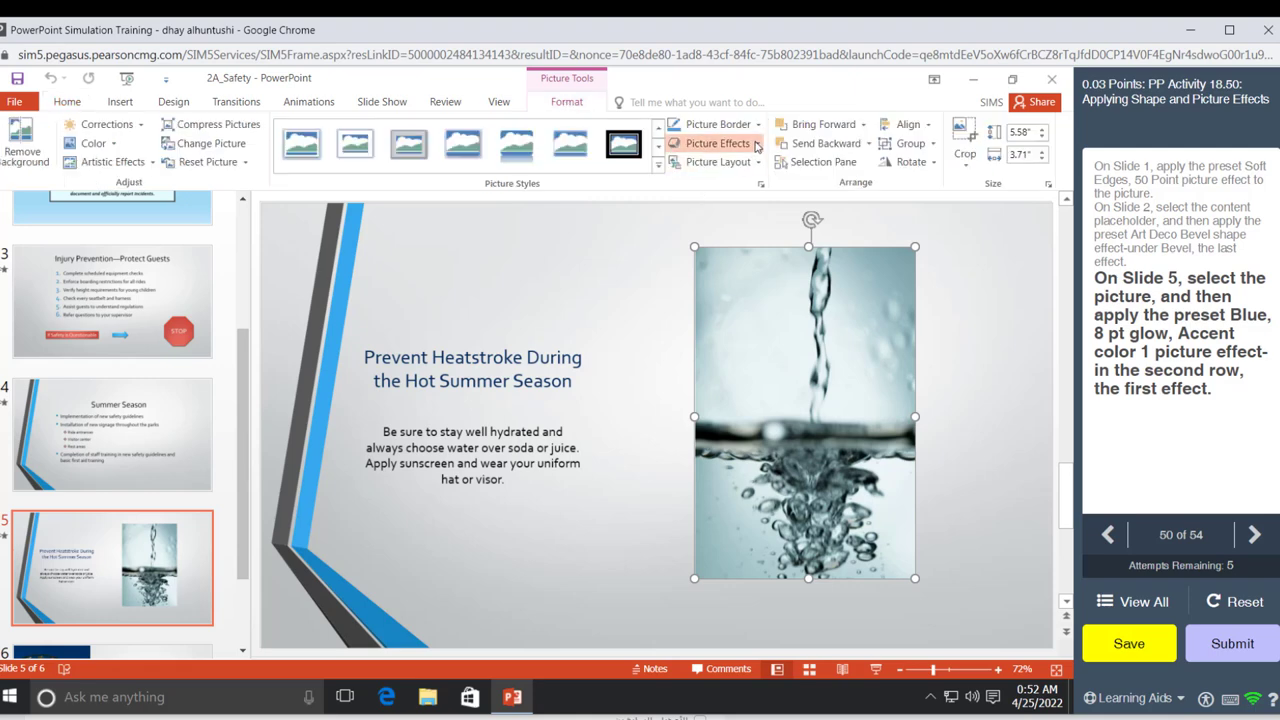
click(755, 145)
mouse_move(757, 283)
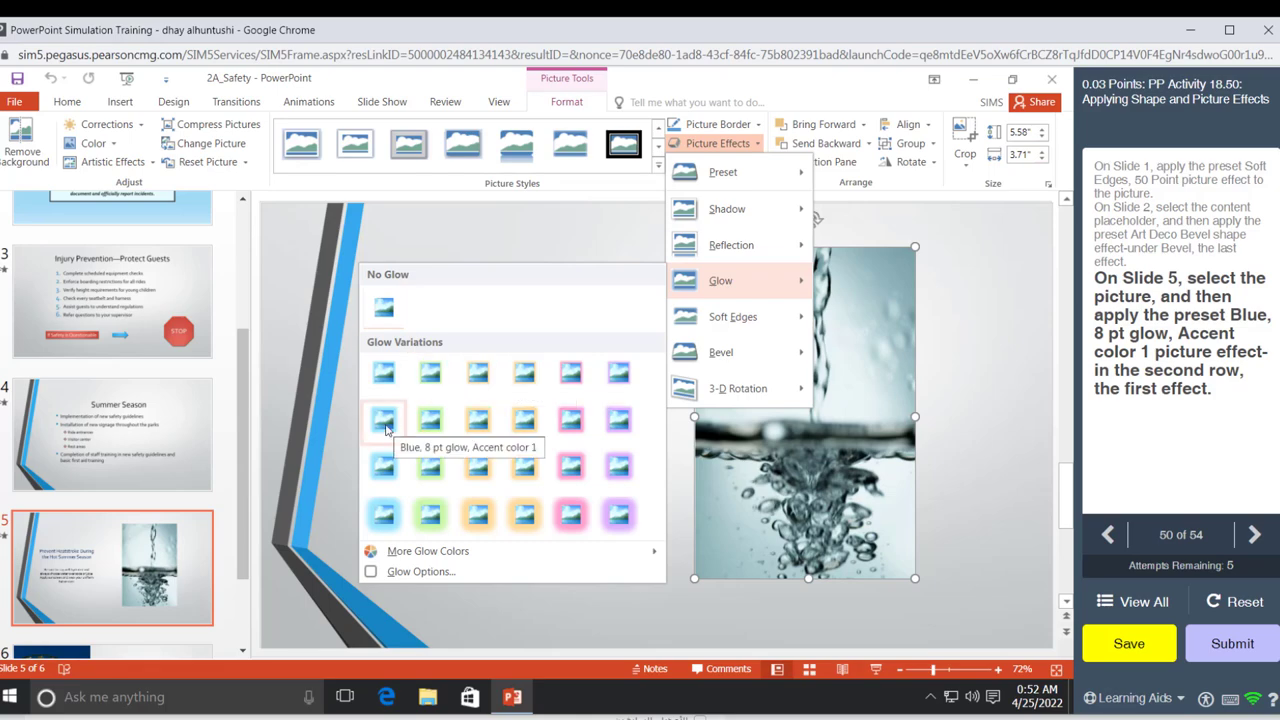
click(384, 420)
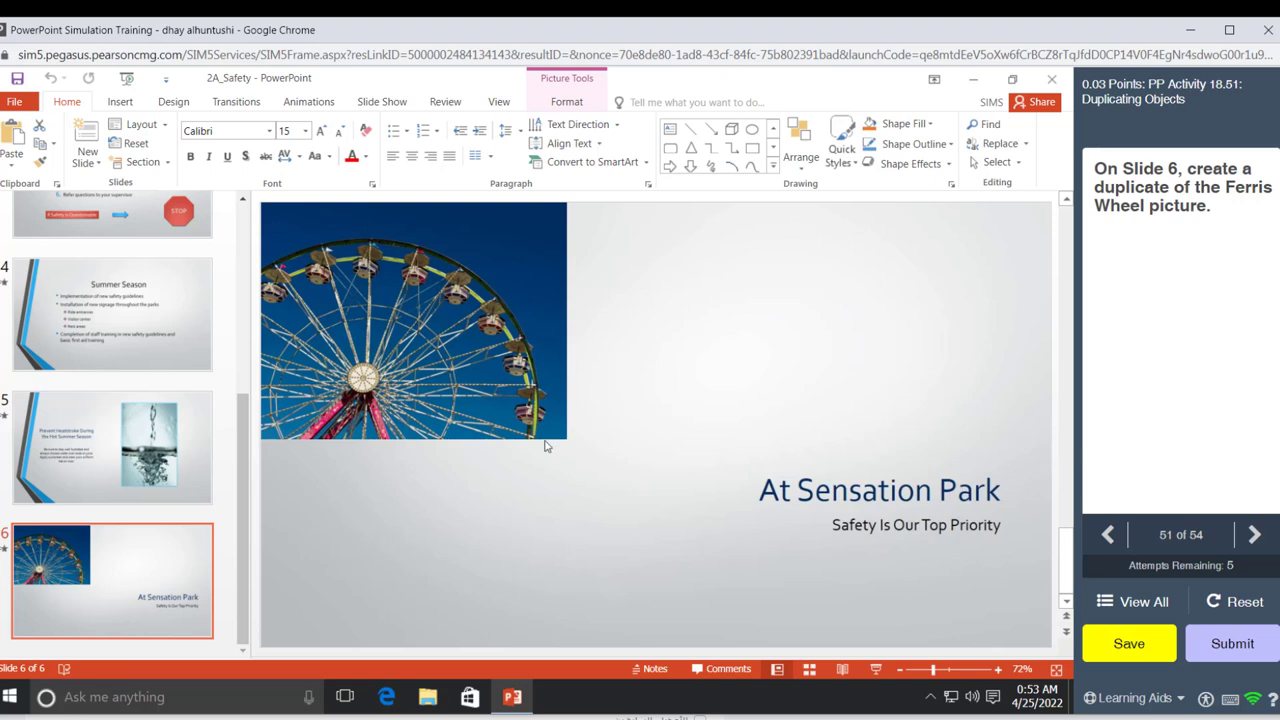
Duplicate the Ferris Wheel picture on slide 6 with Ctrl+D
click(500, 416)
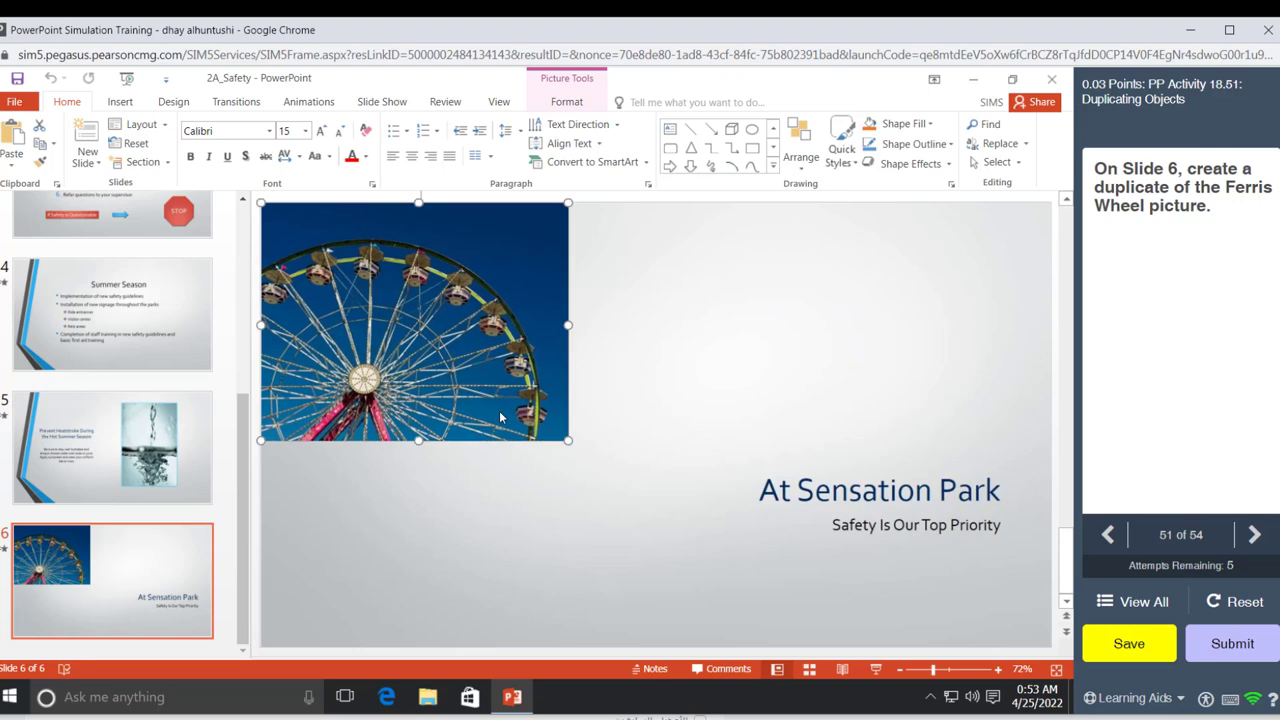
key(ctrl+d)
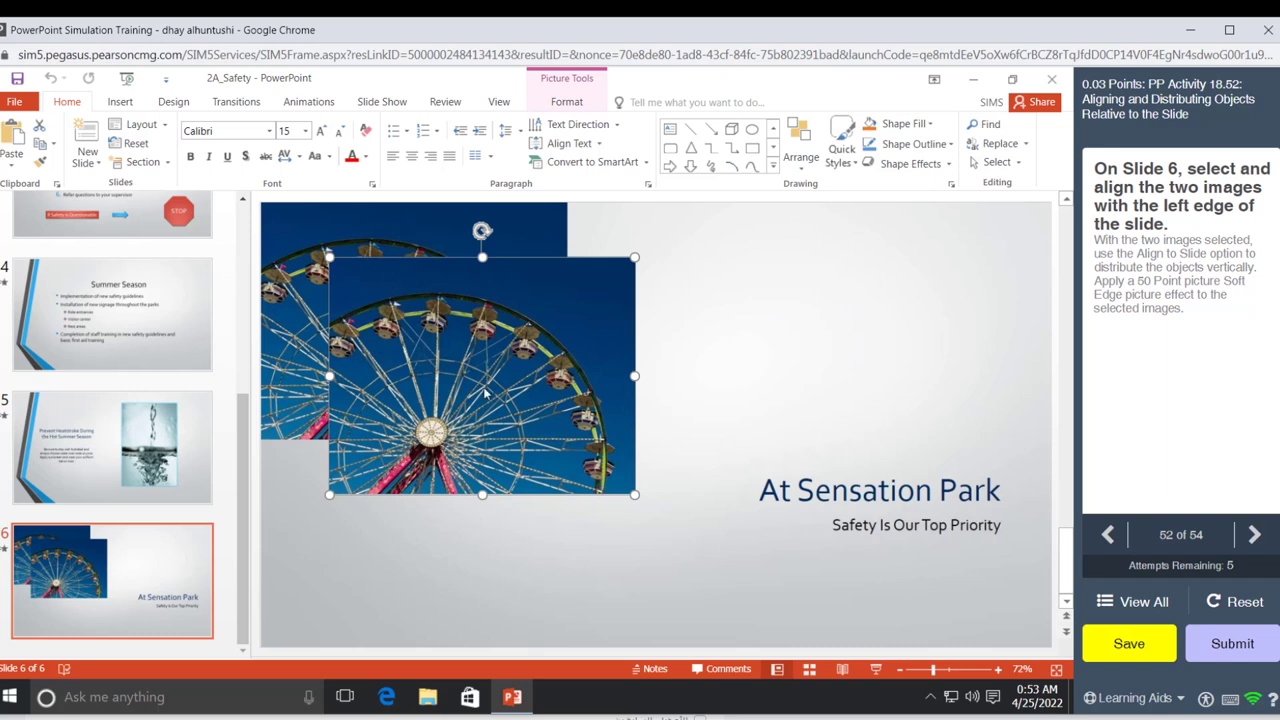
Align both Ferris Wheel pictures left relative to the slide and distribute them vertically
shift+click(306, 389)
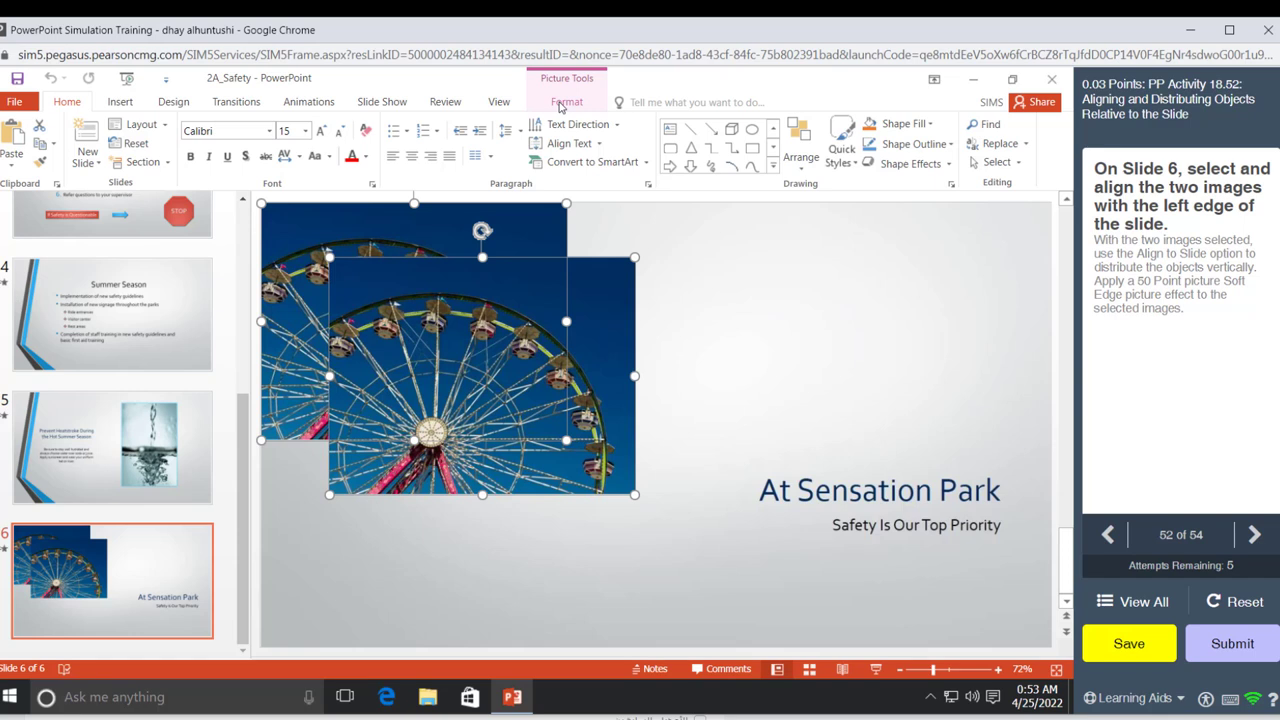
click(561, 104)
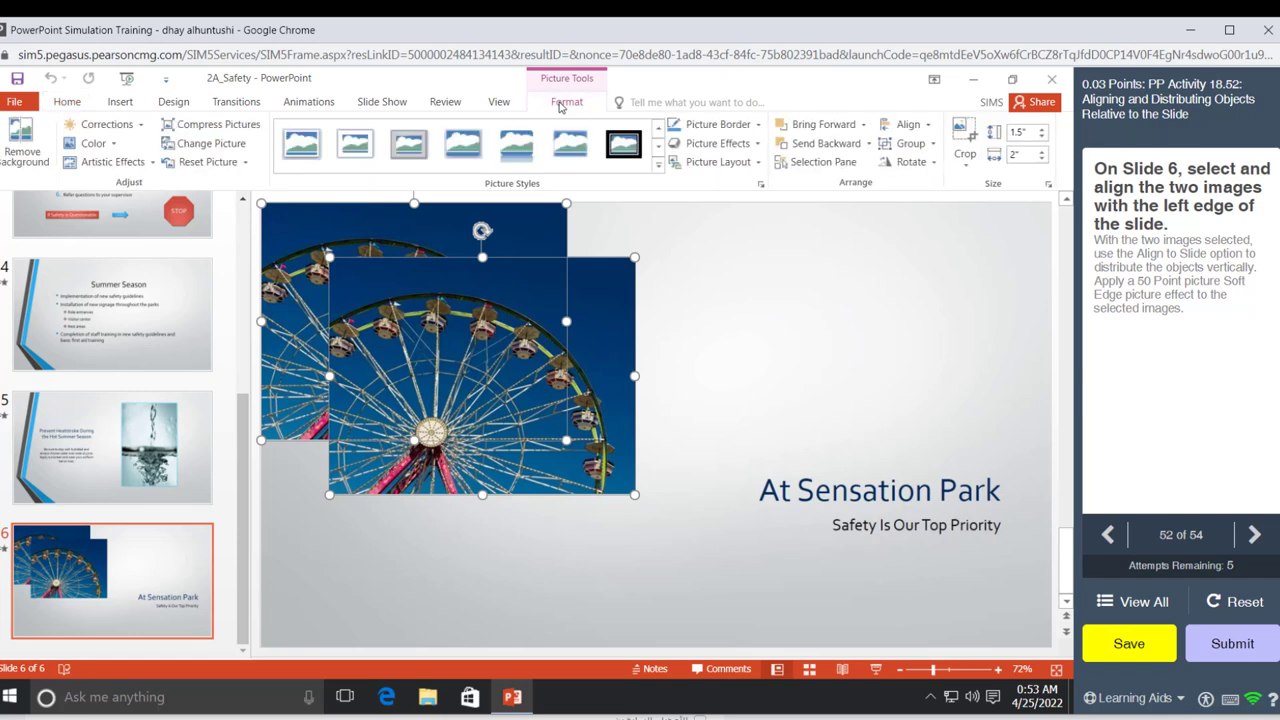
click(928, 126)
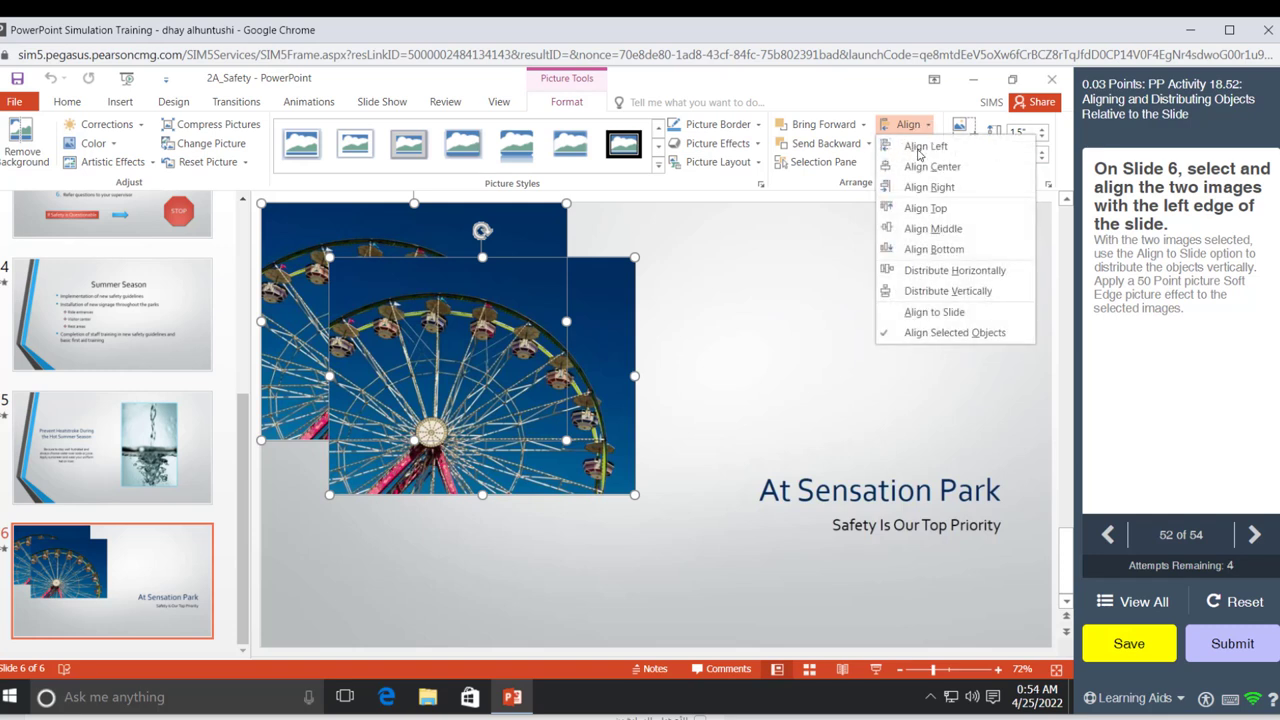
click(921, 313)
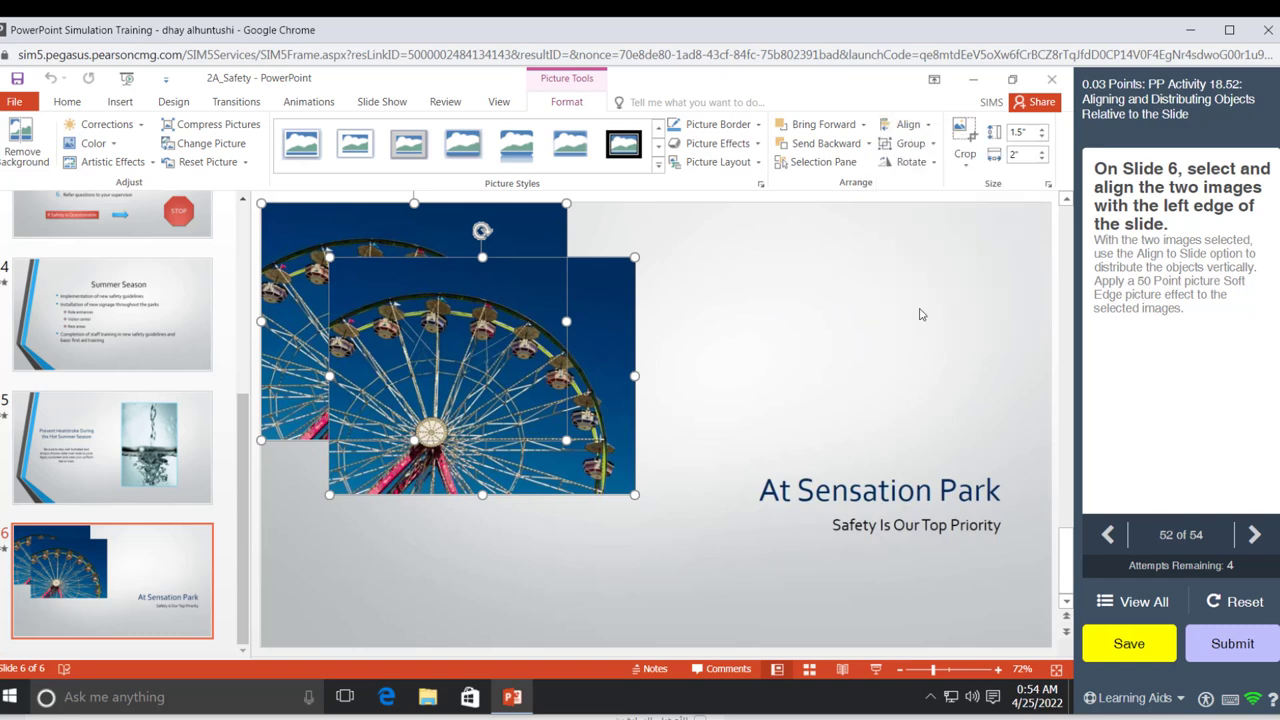
click(926, 127)
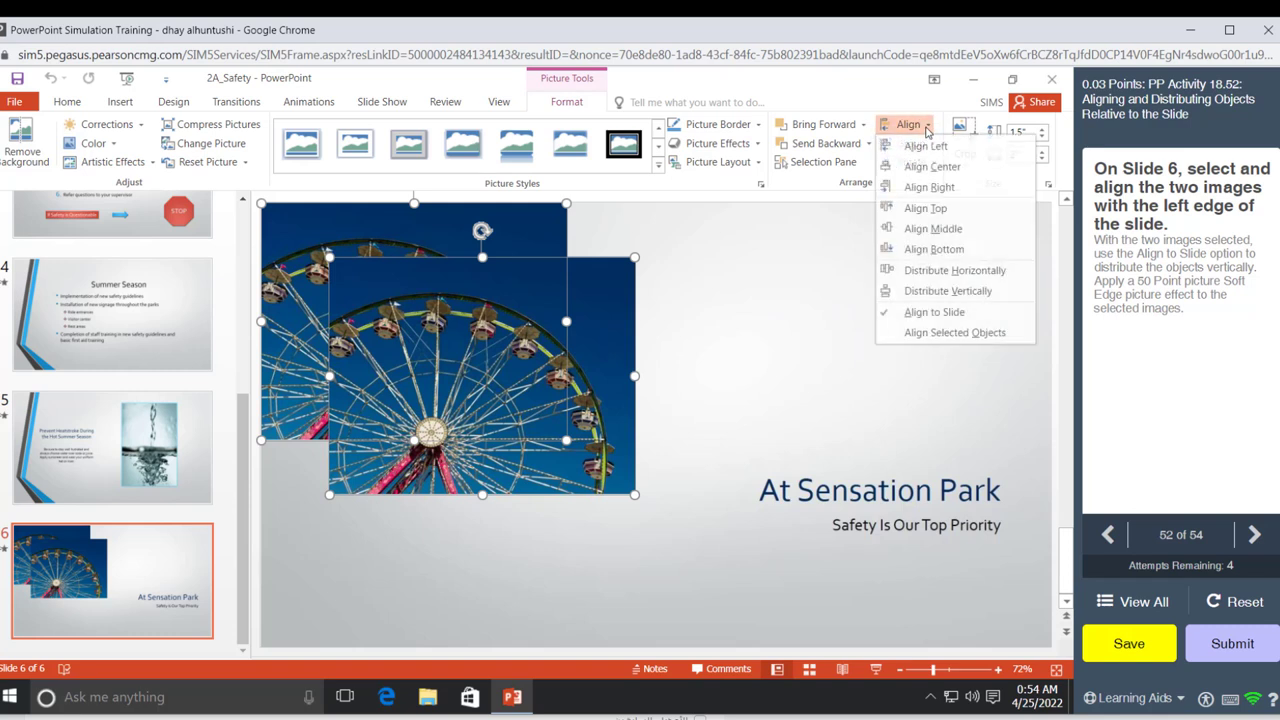
click(926, 148)
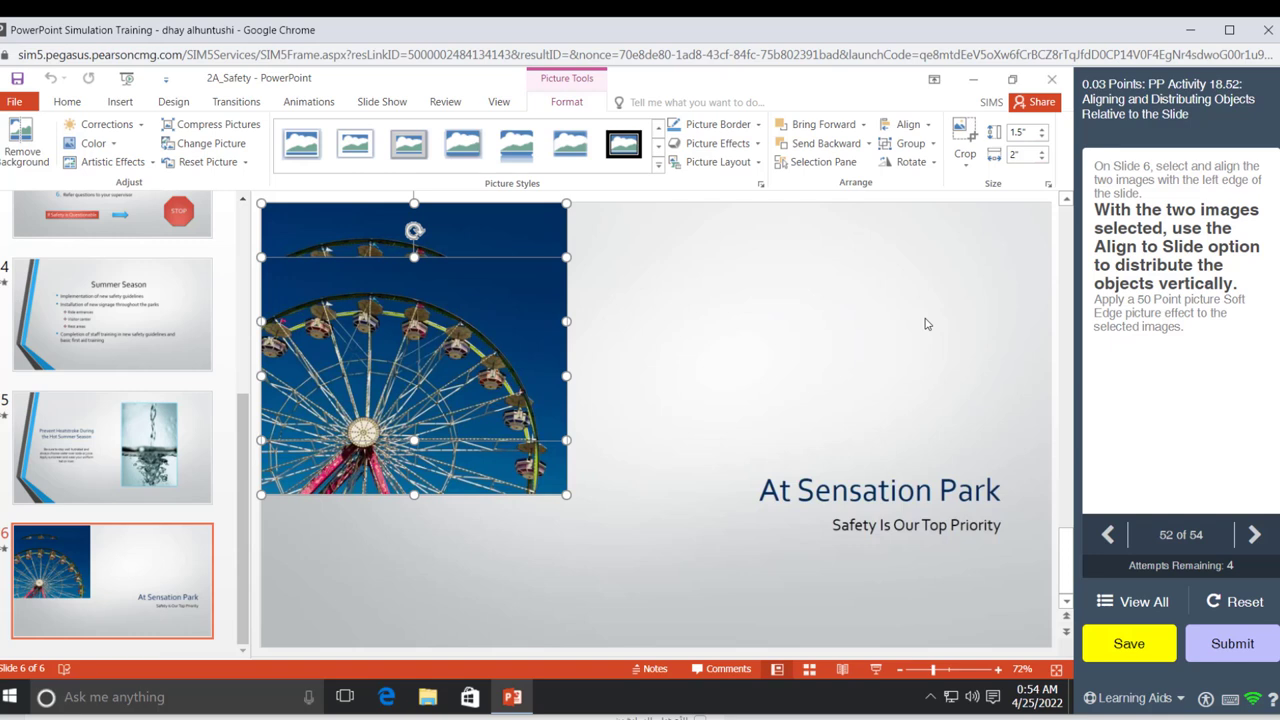
click(928, 128)
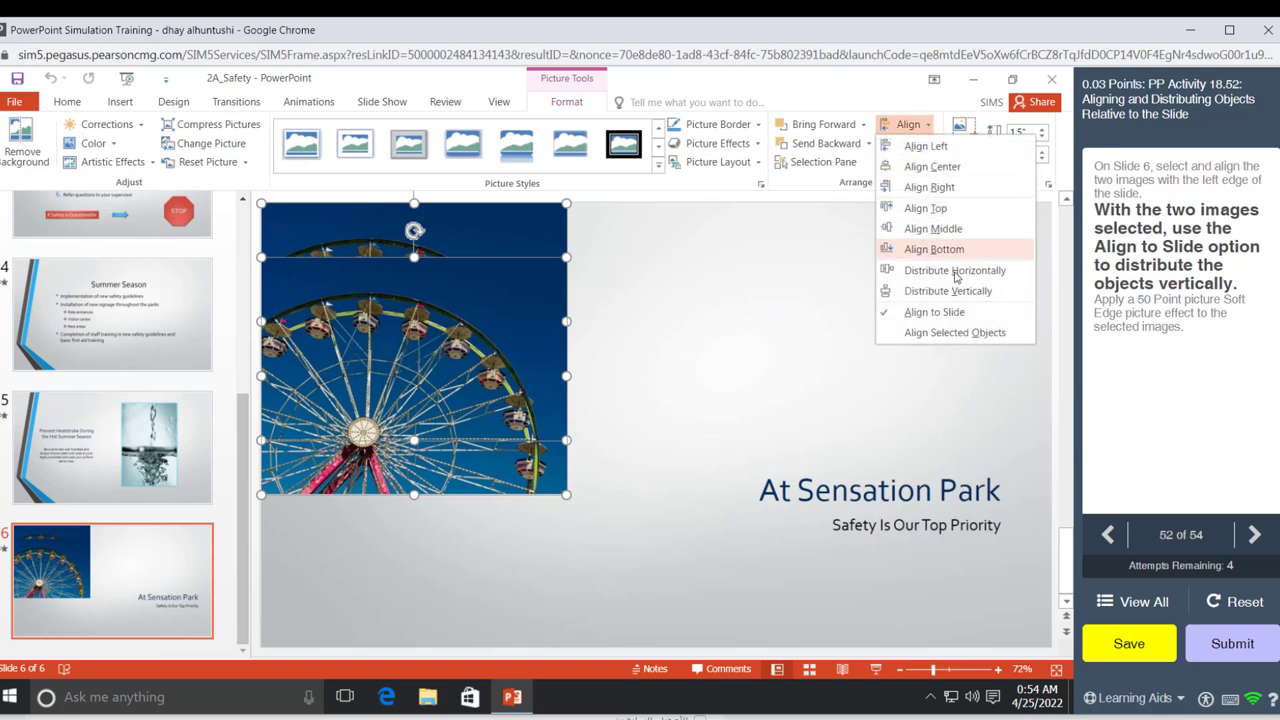
click(955, 291)
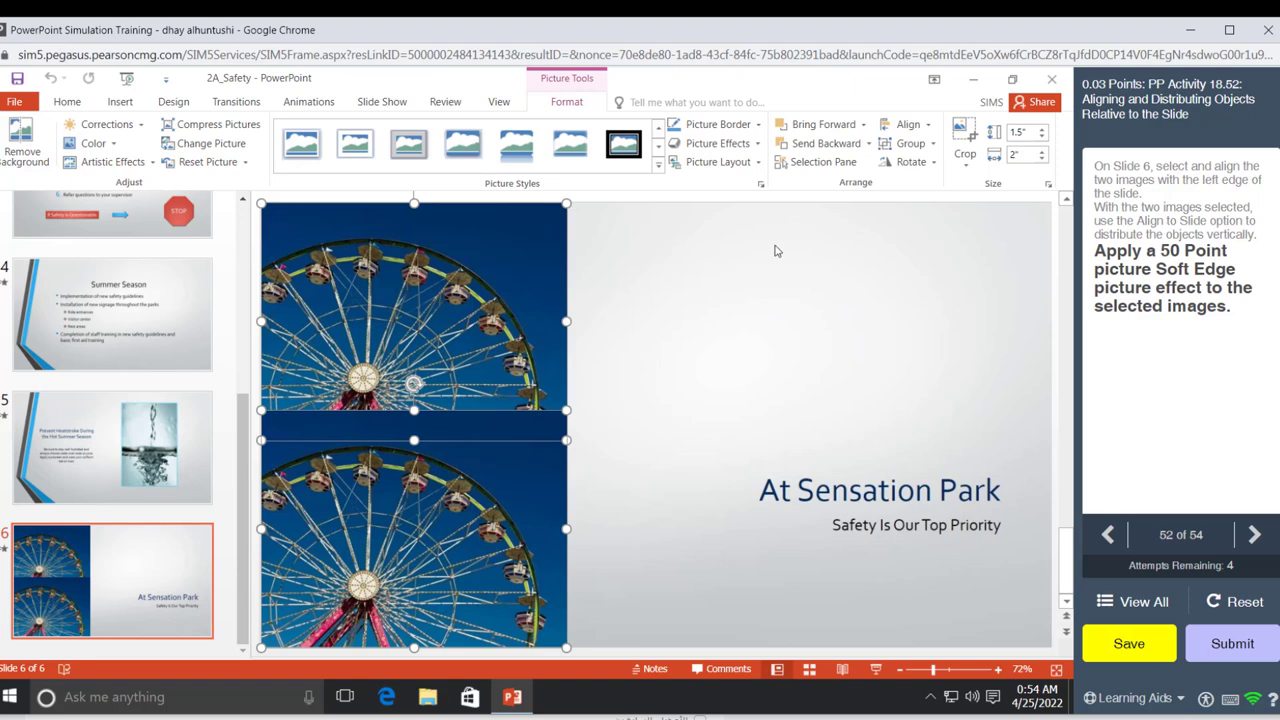
Apply 50 Point Soft Edges to both selected Ferris Wheel pictures
click(748, 147)
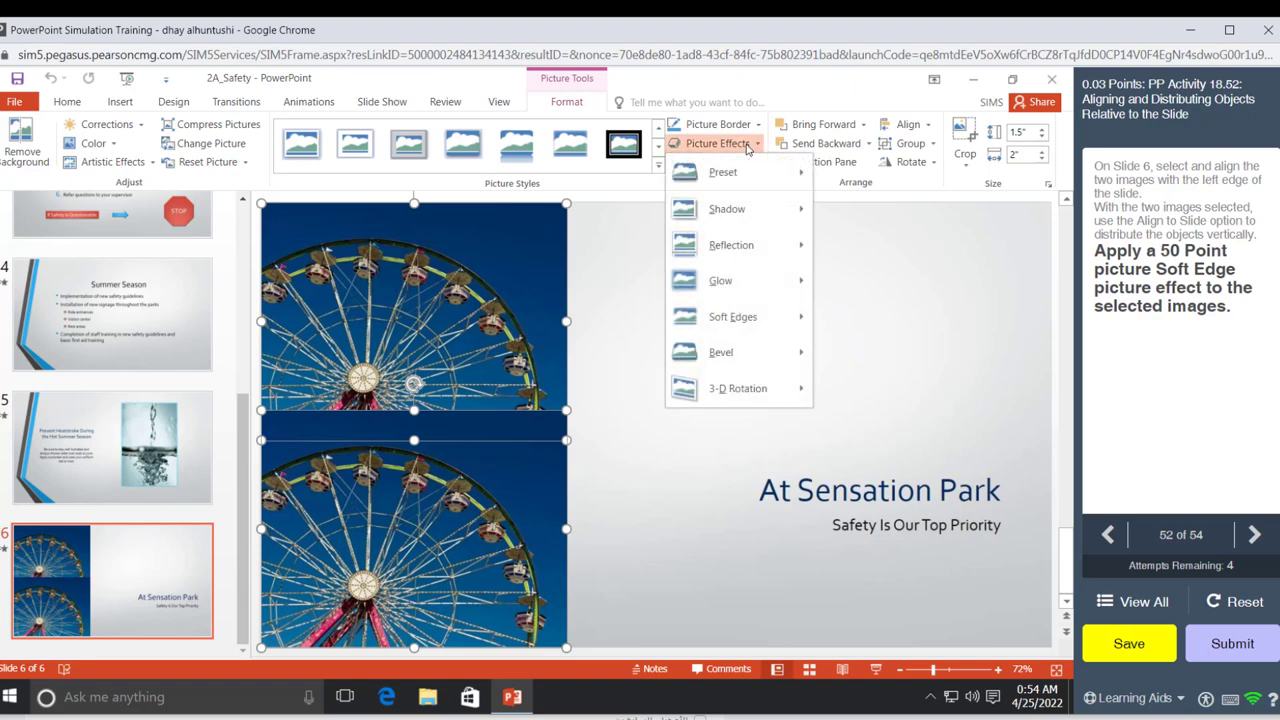
mouse_move(766, 326)
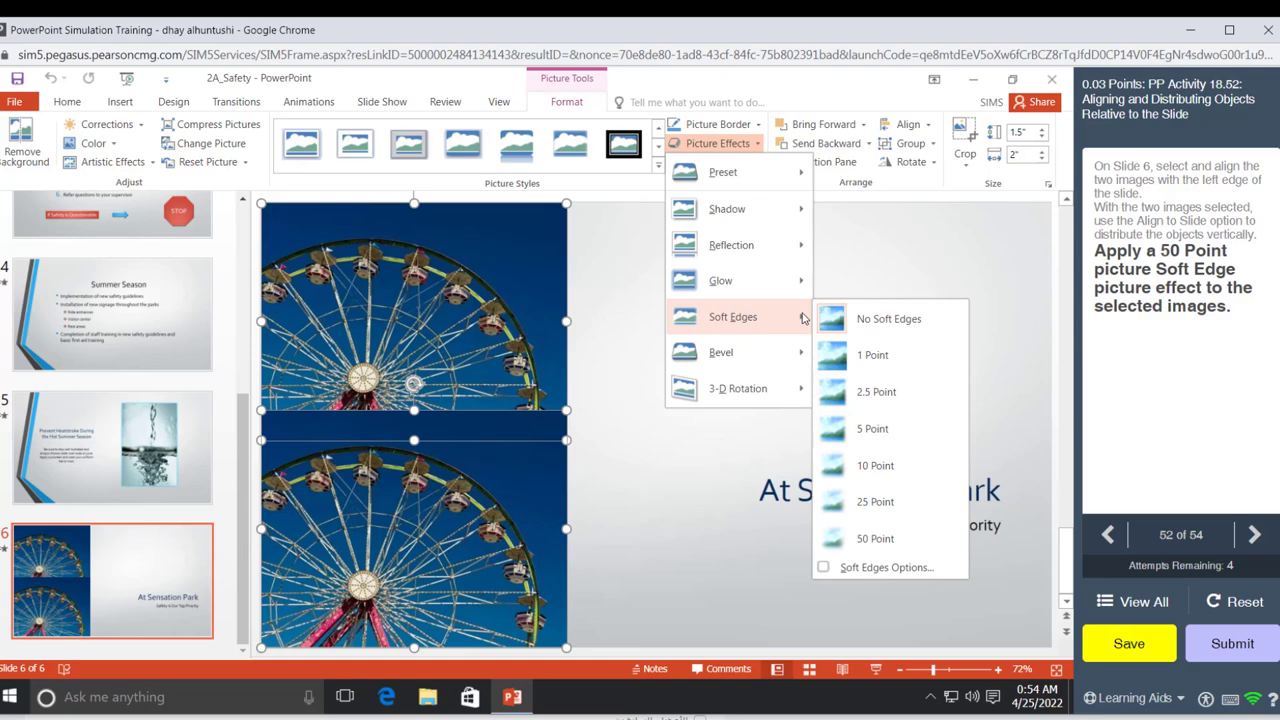
click(870, 540)
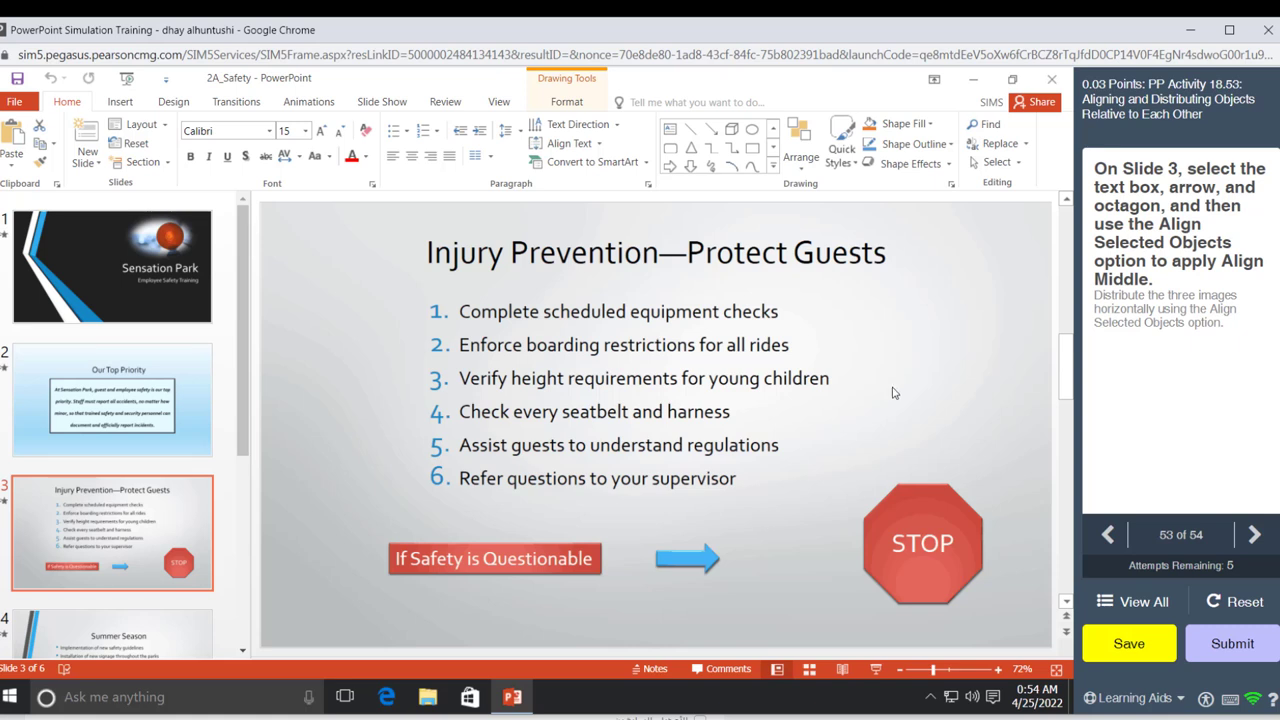
Select the If Safety is Questionable box, blue arrow and STOP octagon, and set alignment to Align Selected Objects
click(500, 551)
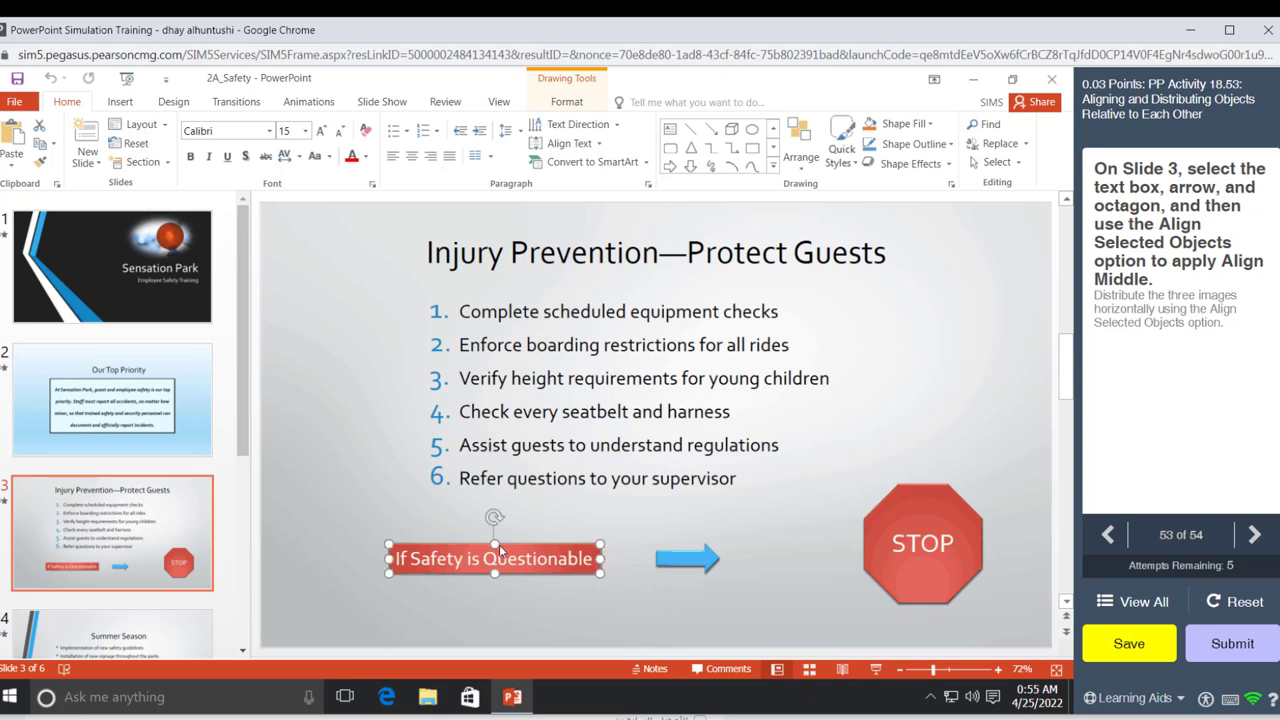
shift+click(699, 562)
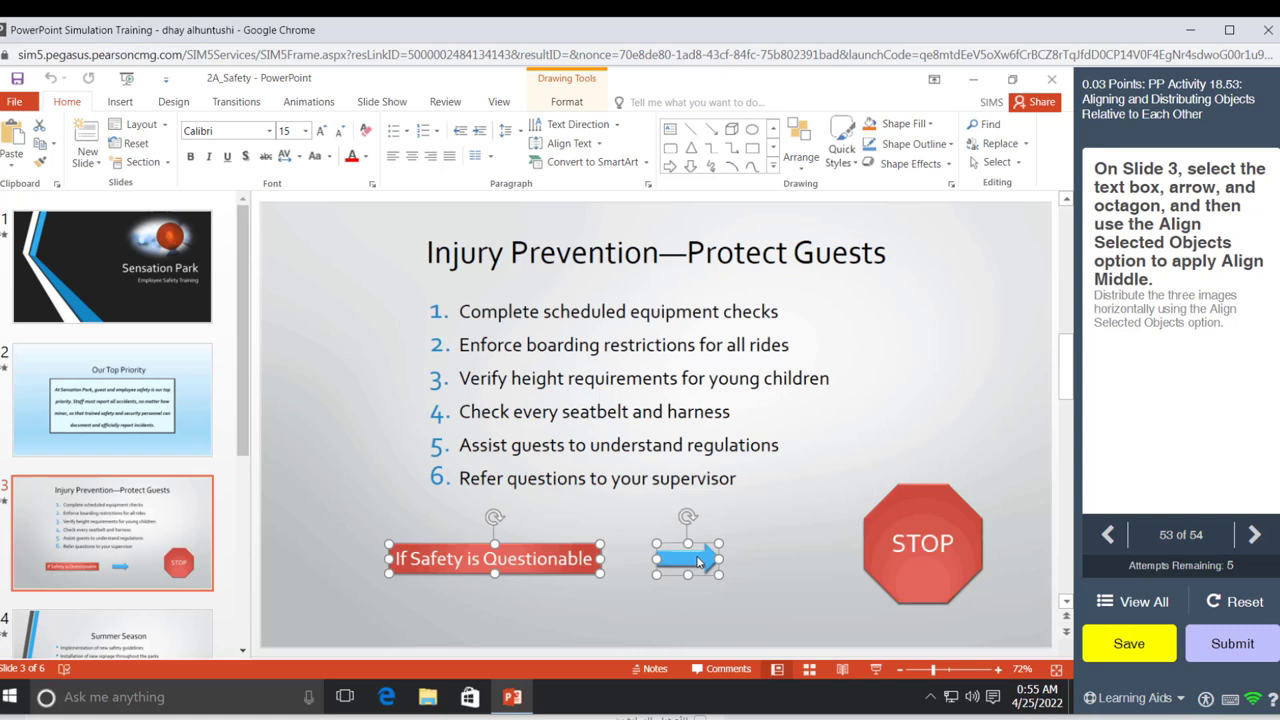
shift+click(896, 568)
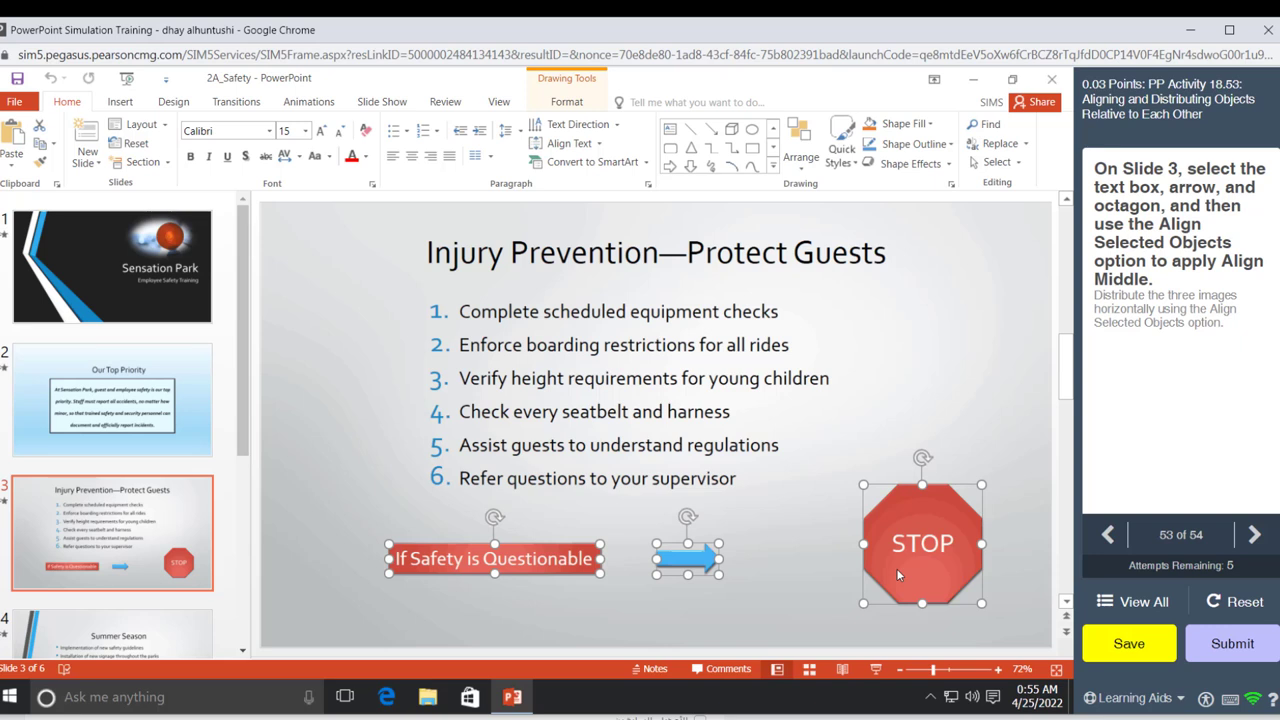
click(566, 101)
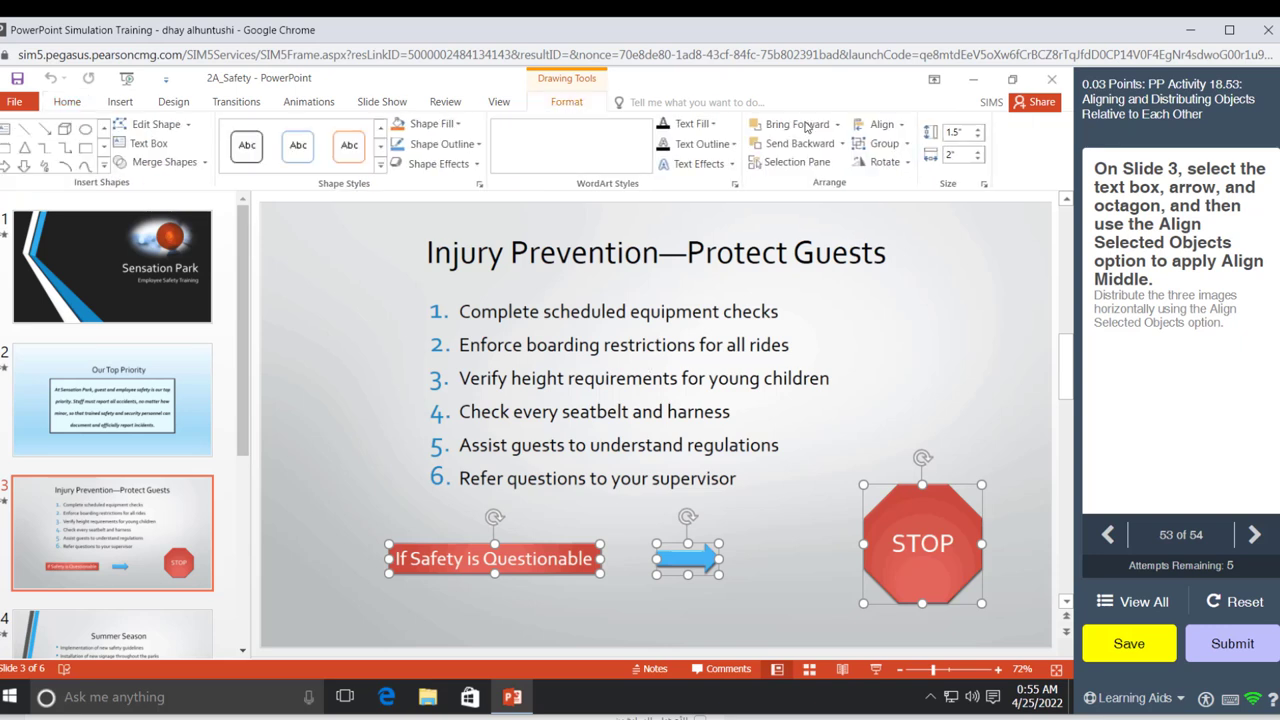
click(901, 126)
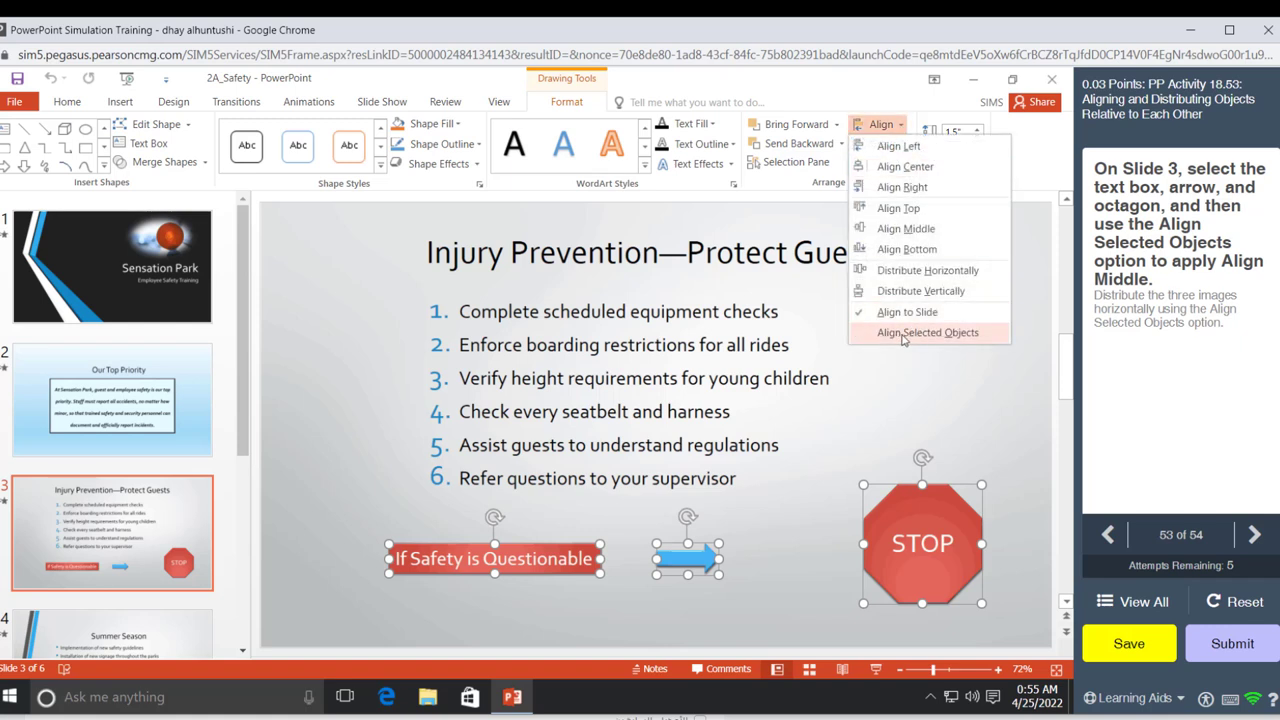
click(911, 336)
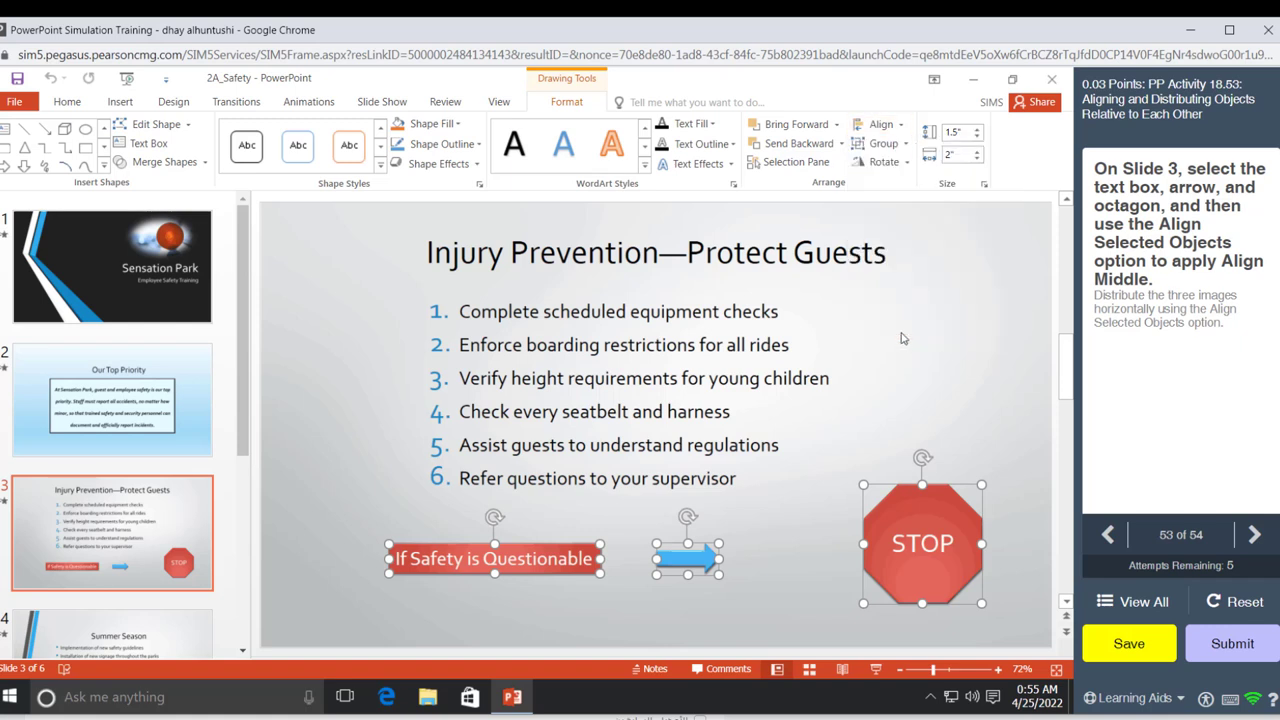
Align the three shapes along their middles and distribute them horizontally
click(897, 128)
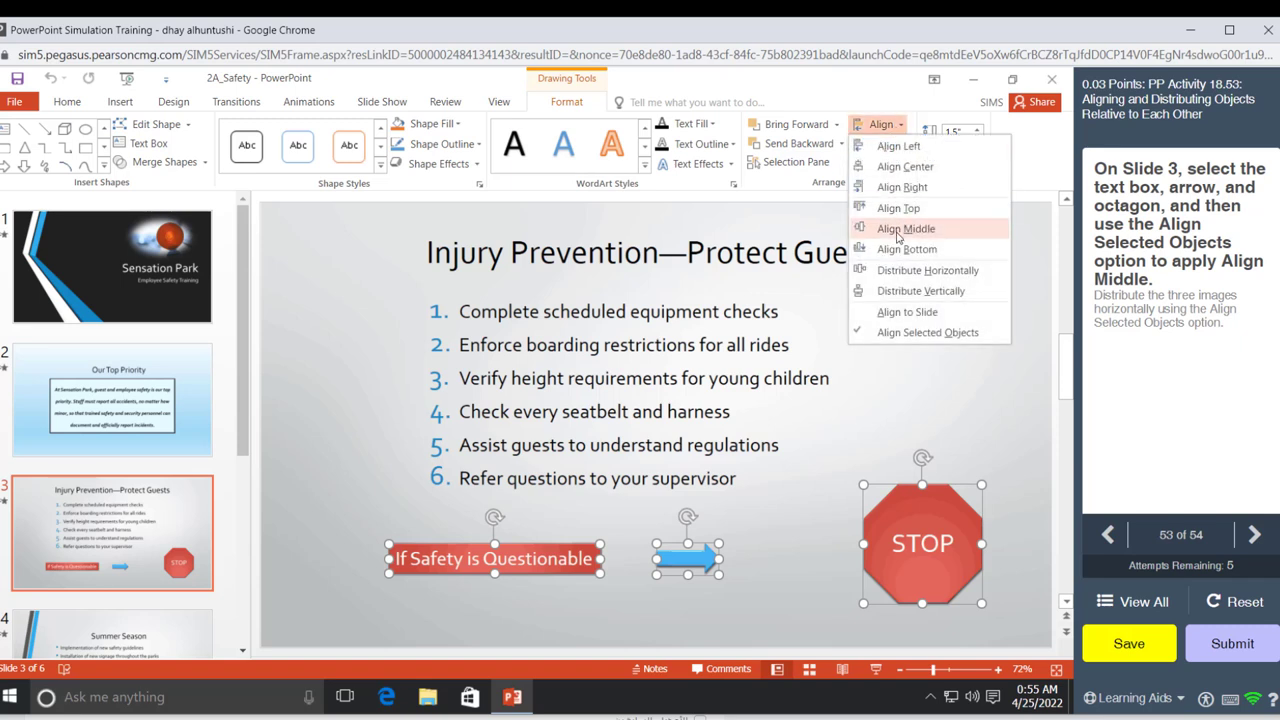
click(905, 229)
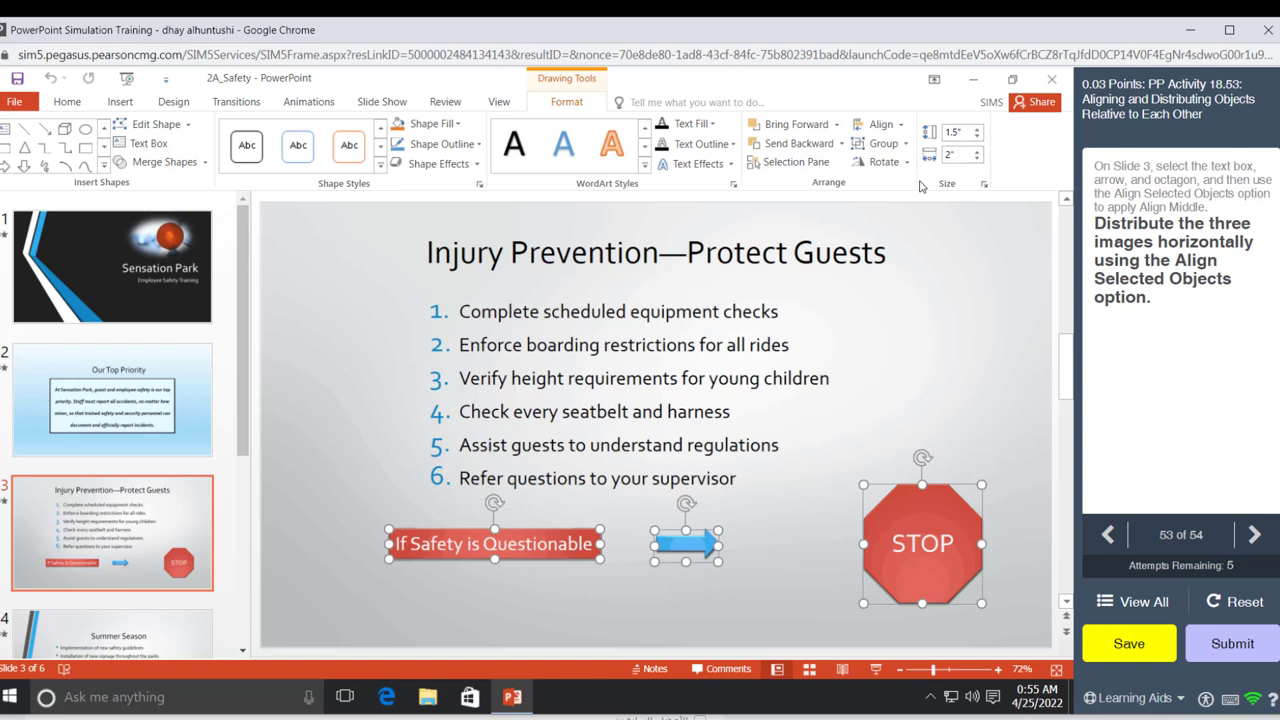
click(903, 127)
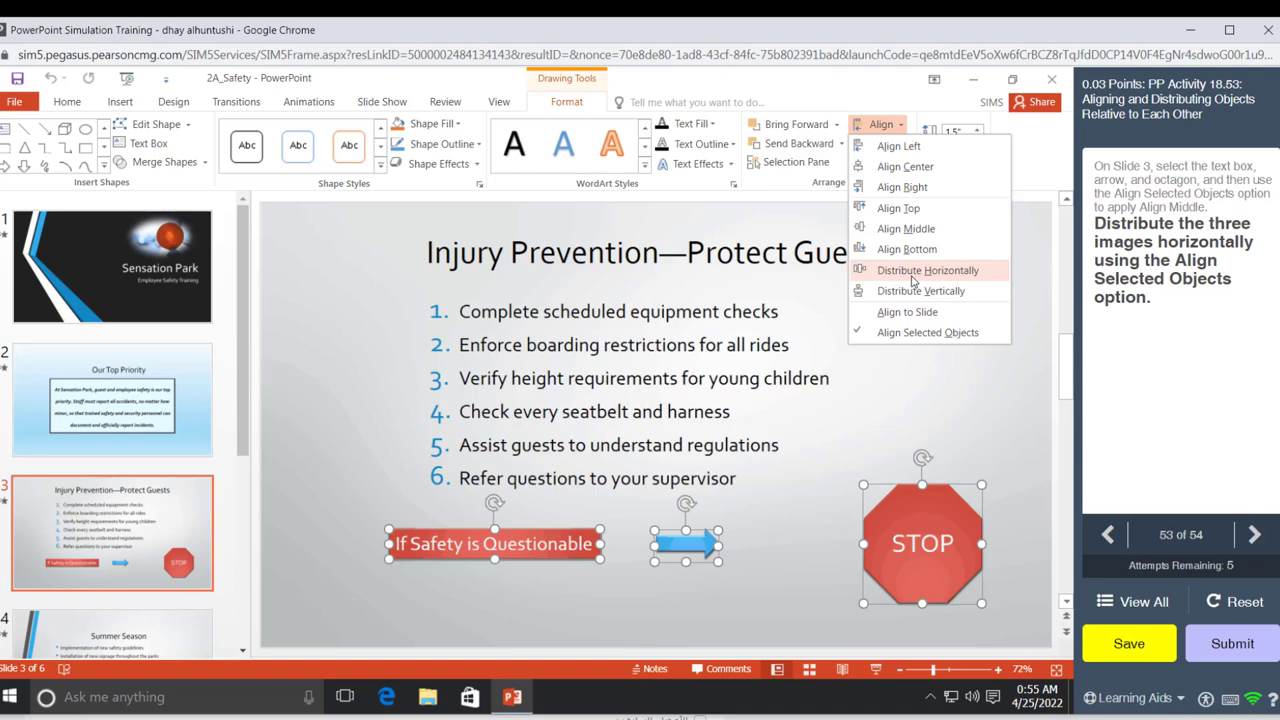
click(912, 281)
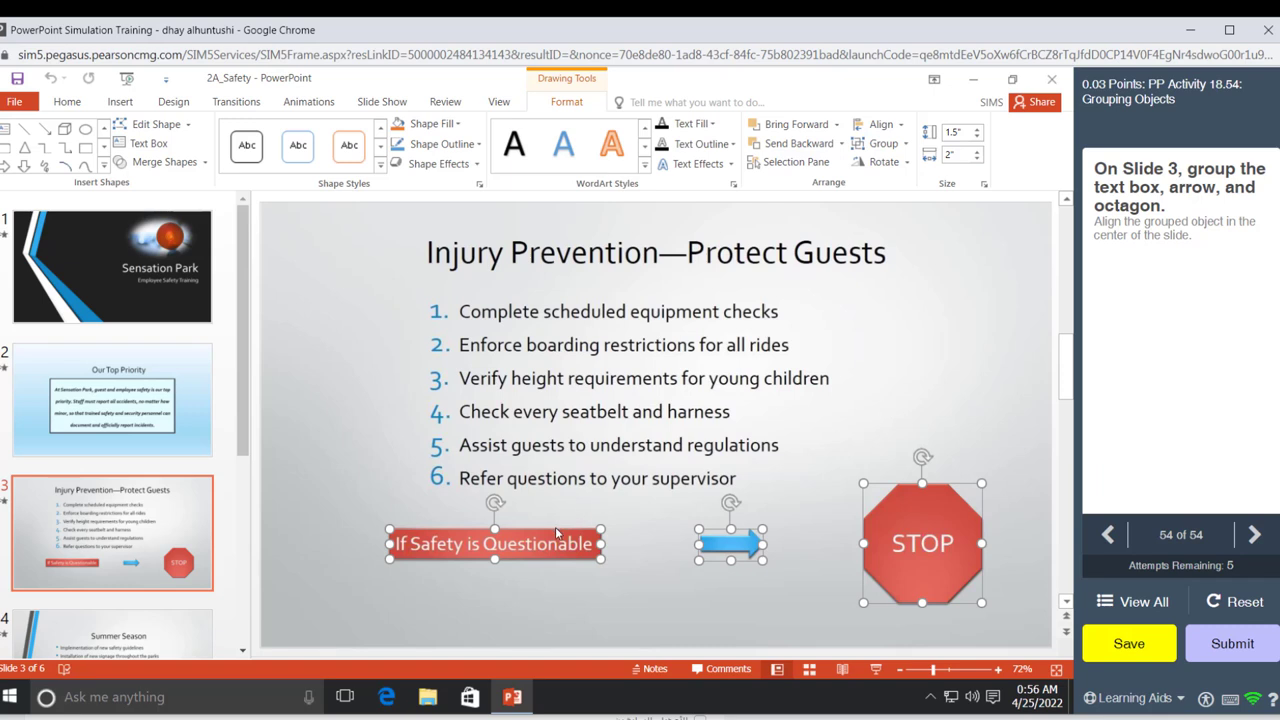
Group the text box, arrow and octagon, then centre the group horizontally on the slide
right_click(557, 535)
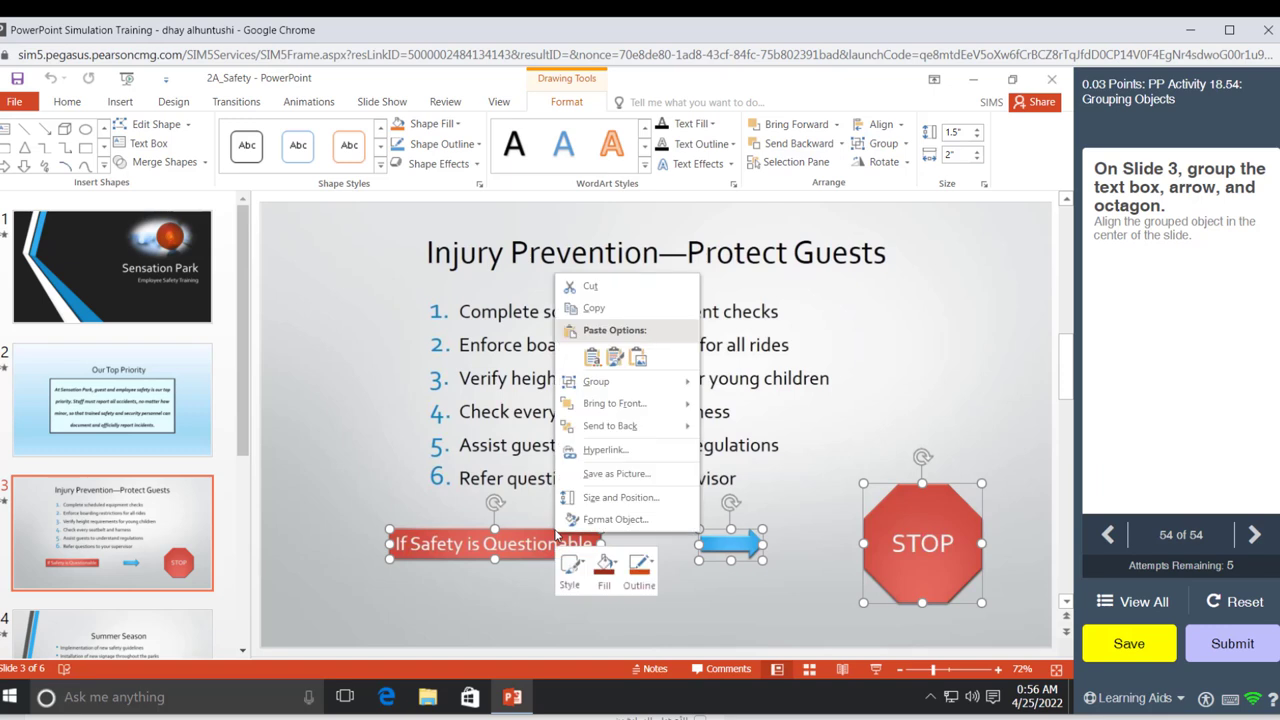
mouse_move(628, 386)
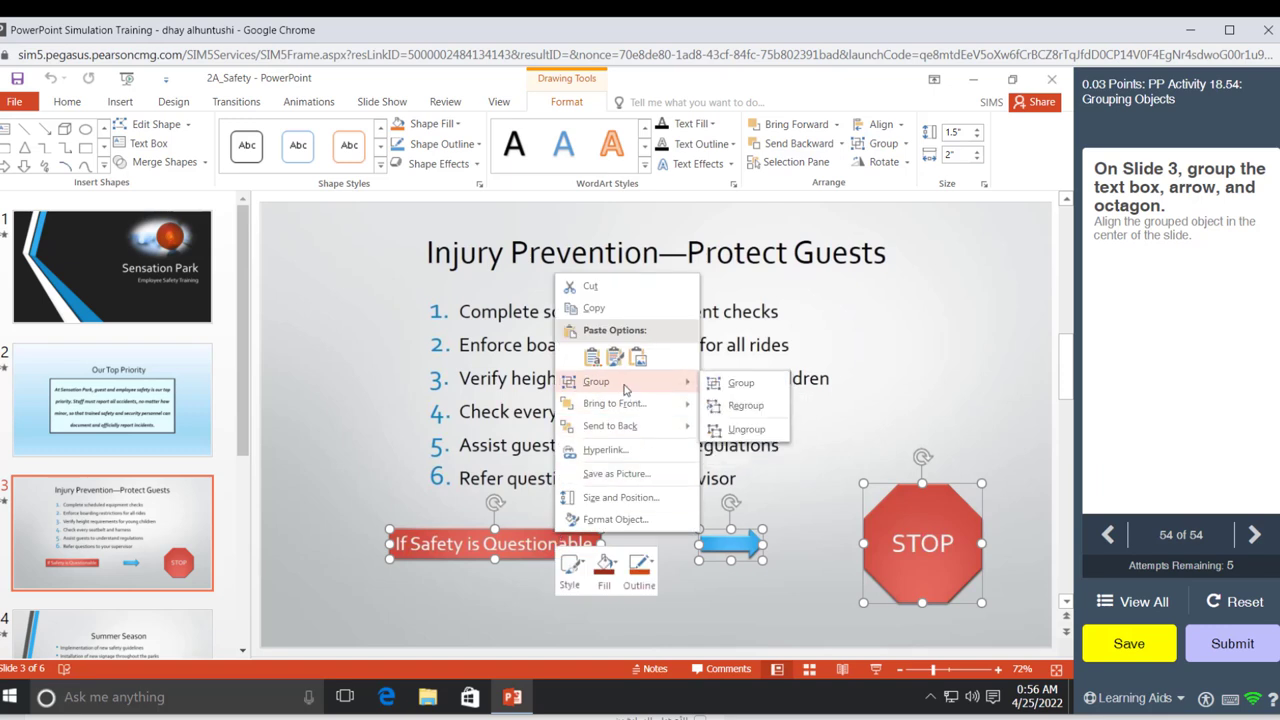
click(716, 394)
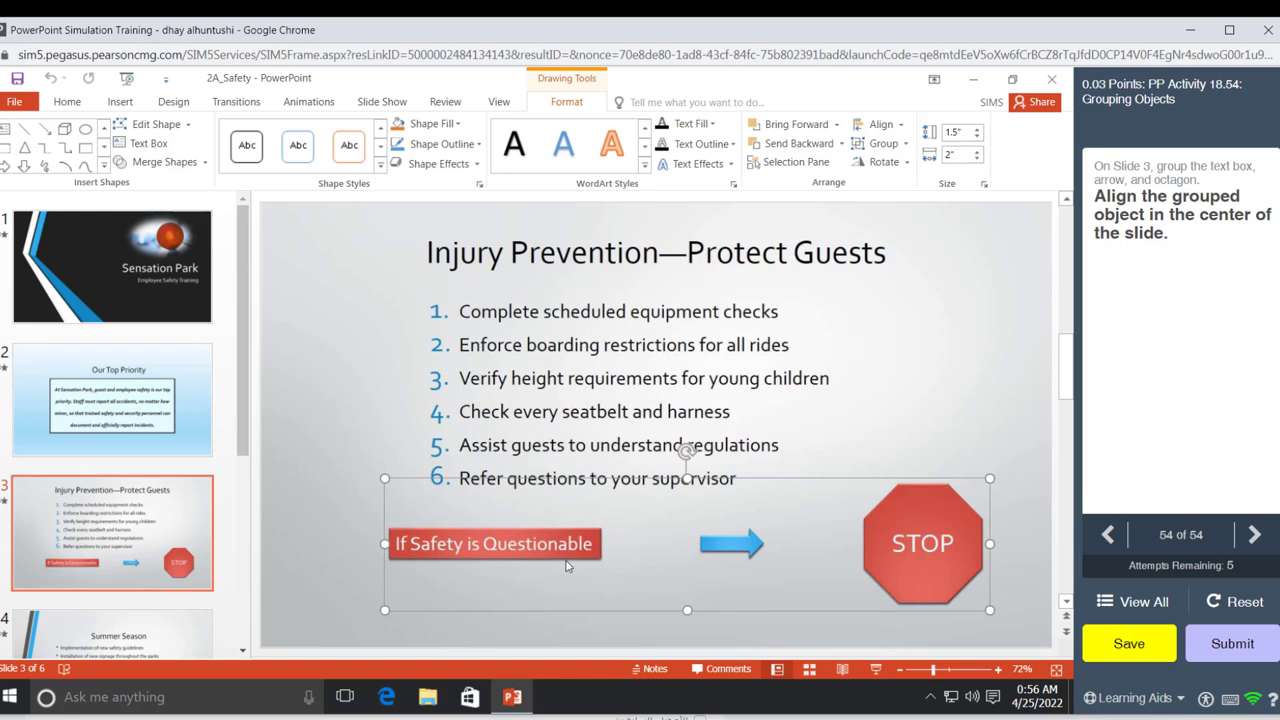
click(902, 131)
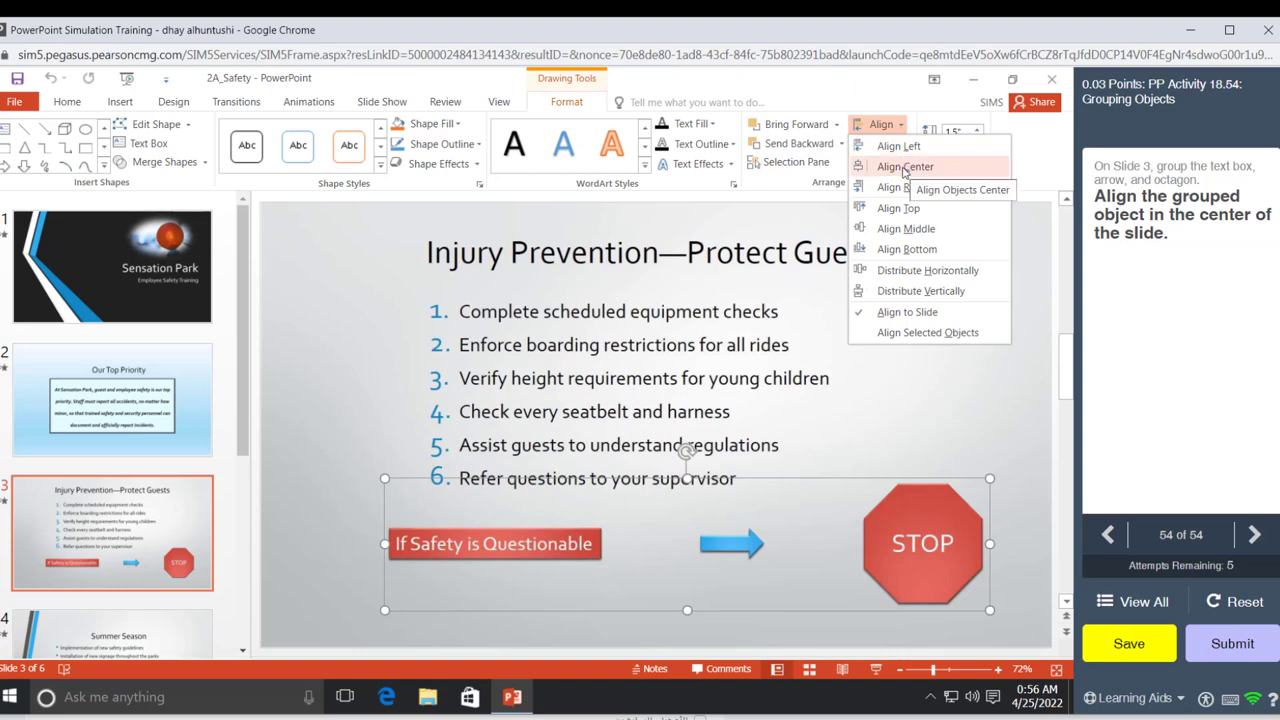
click(904, 167)
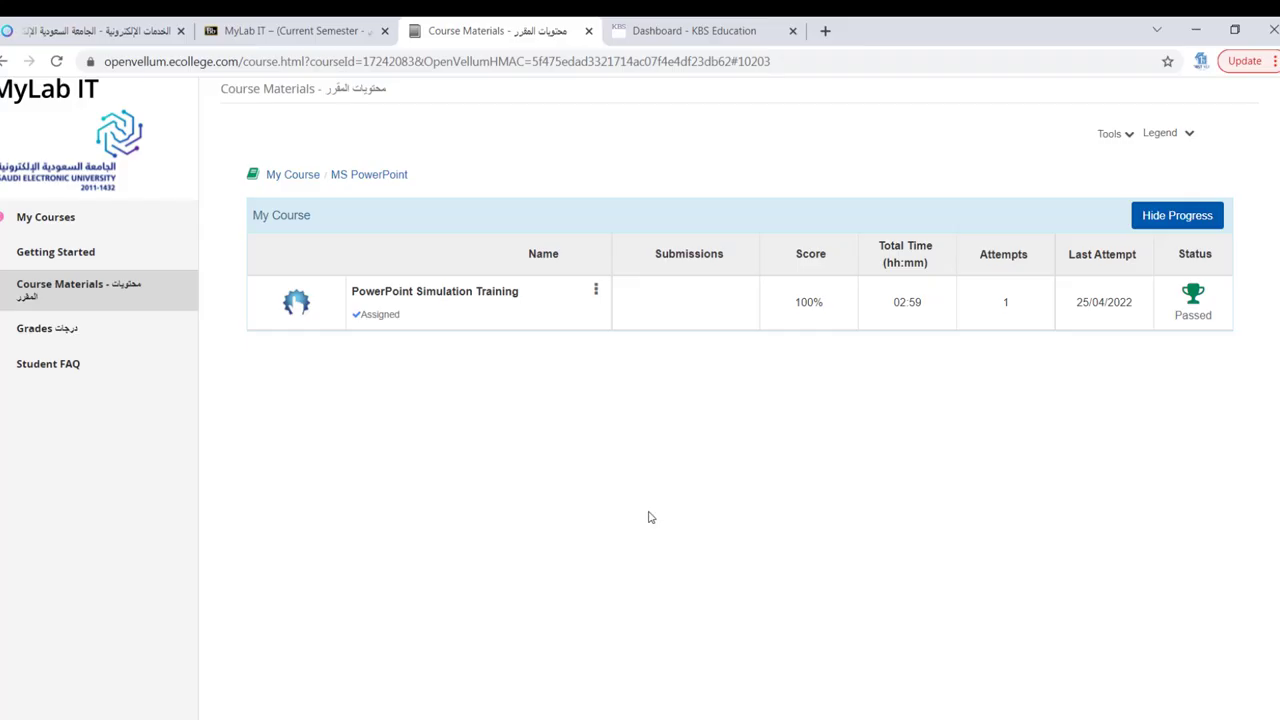